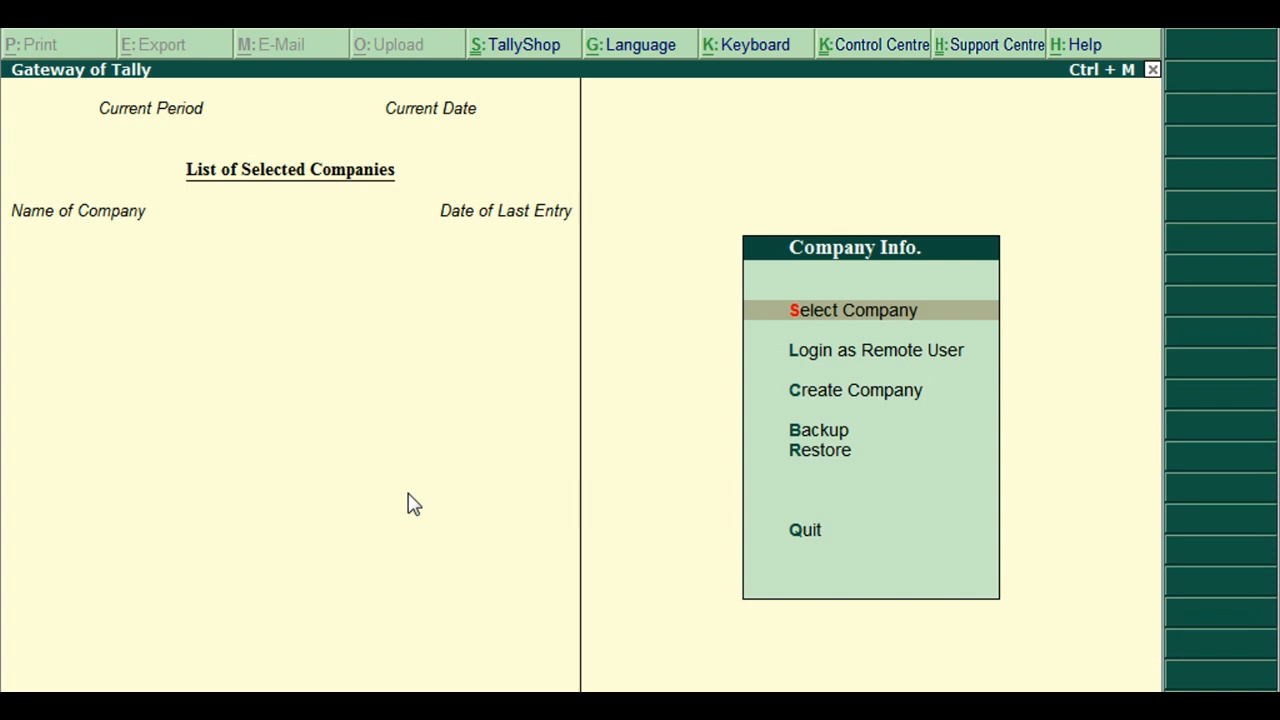
# Start a new company named HOTEL ACCOUNTING UNDER GST and enter its two-line address
pyautogui.press('Down')
pyautogui.press('Down')
pyautogui.press('Return')
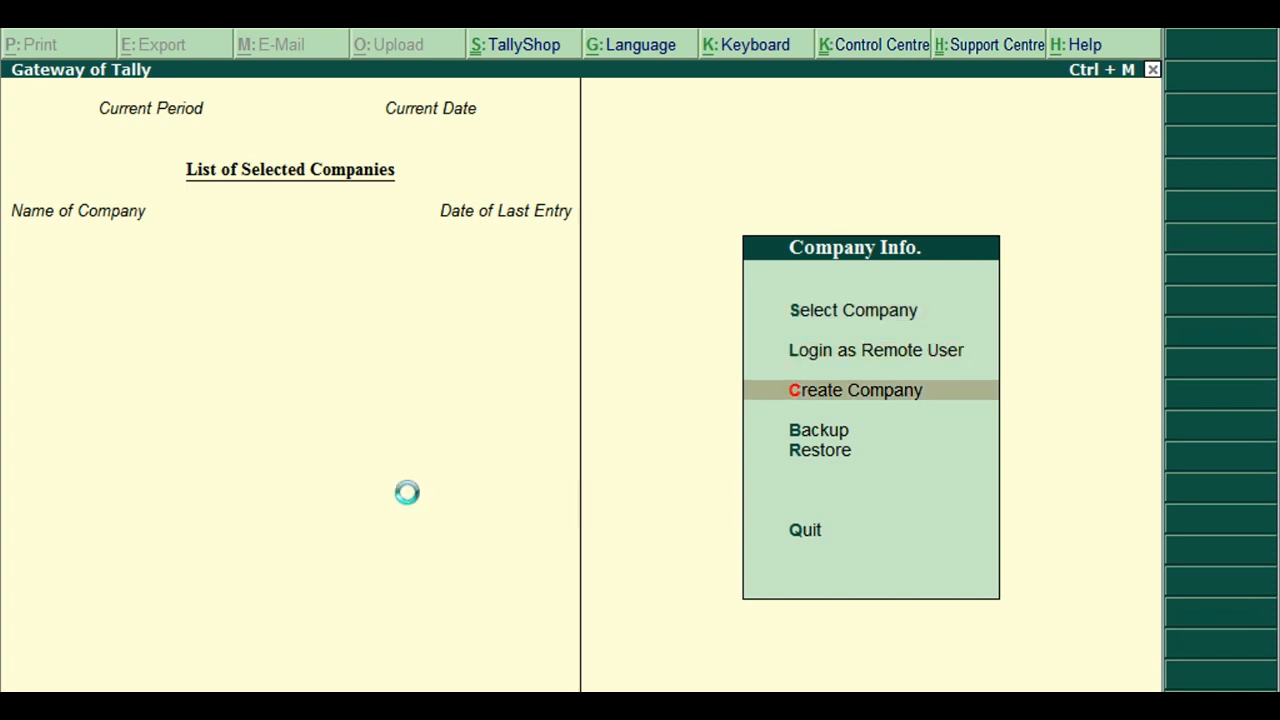
pyautogui.write('H')
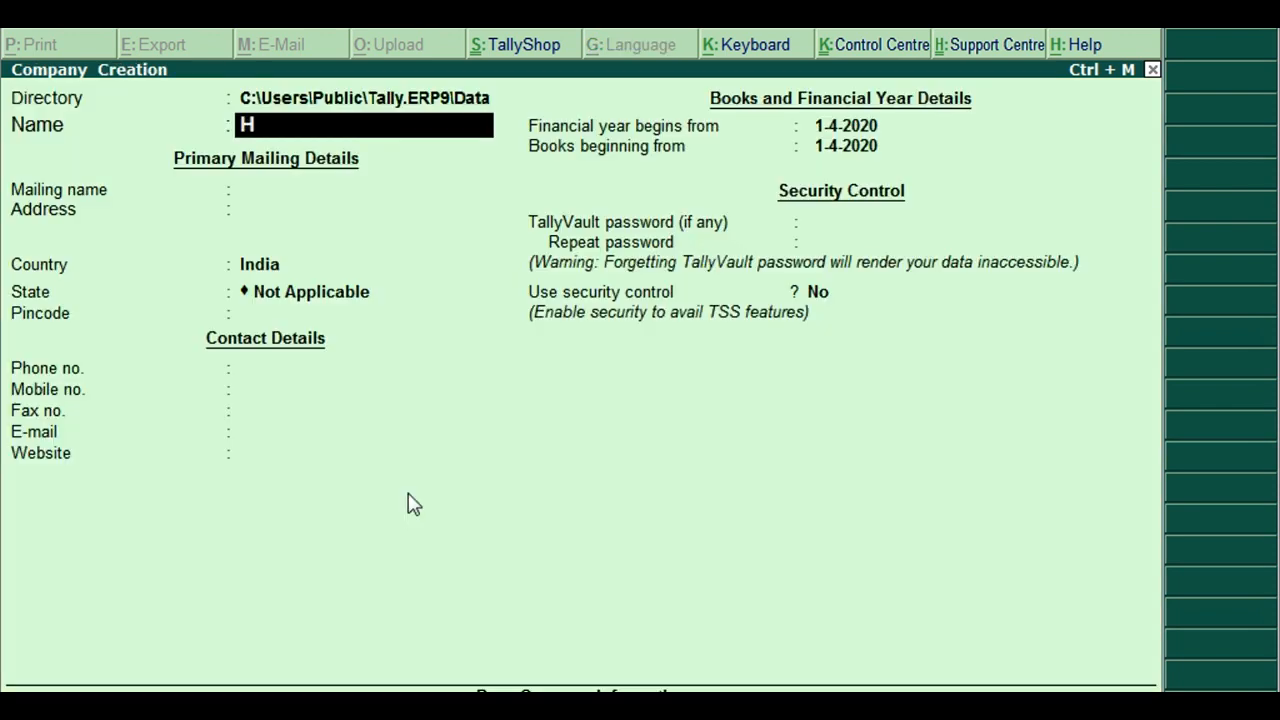
pyautogui.write('OTEL ACCOUNTING UNDER GST')
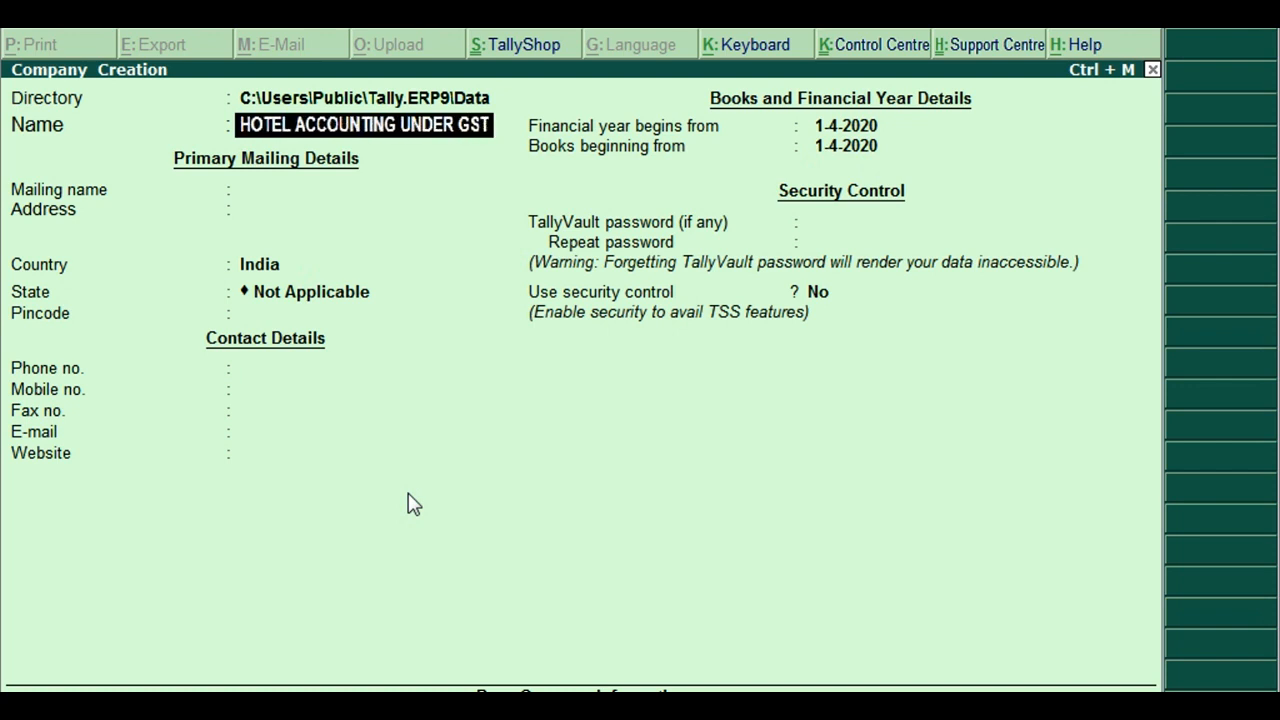
pyautogui.press('Return')
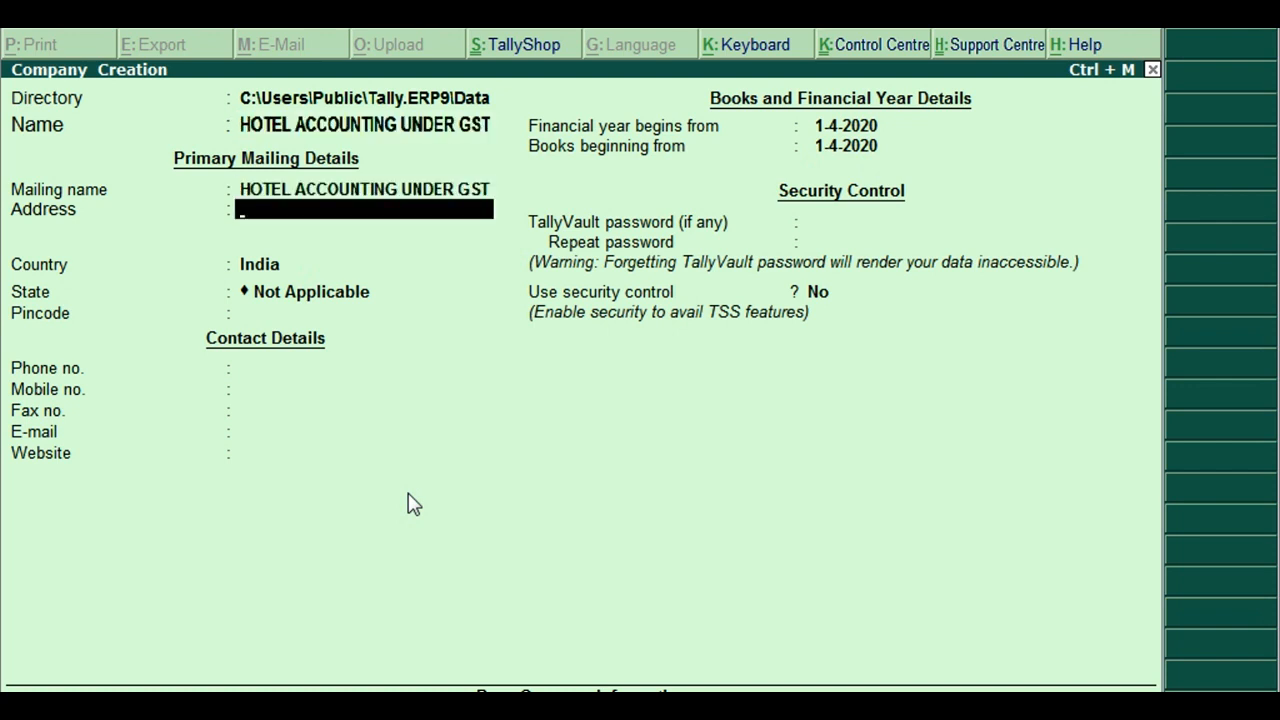
pyautogui.press('Return')
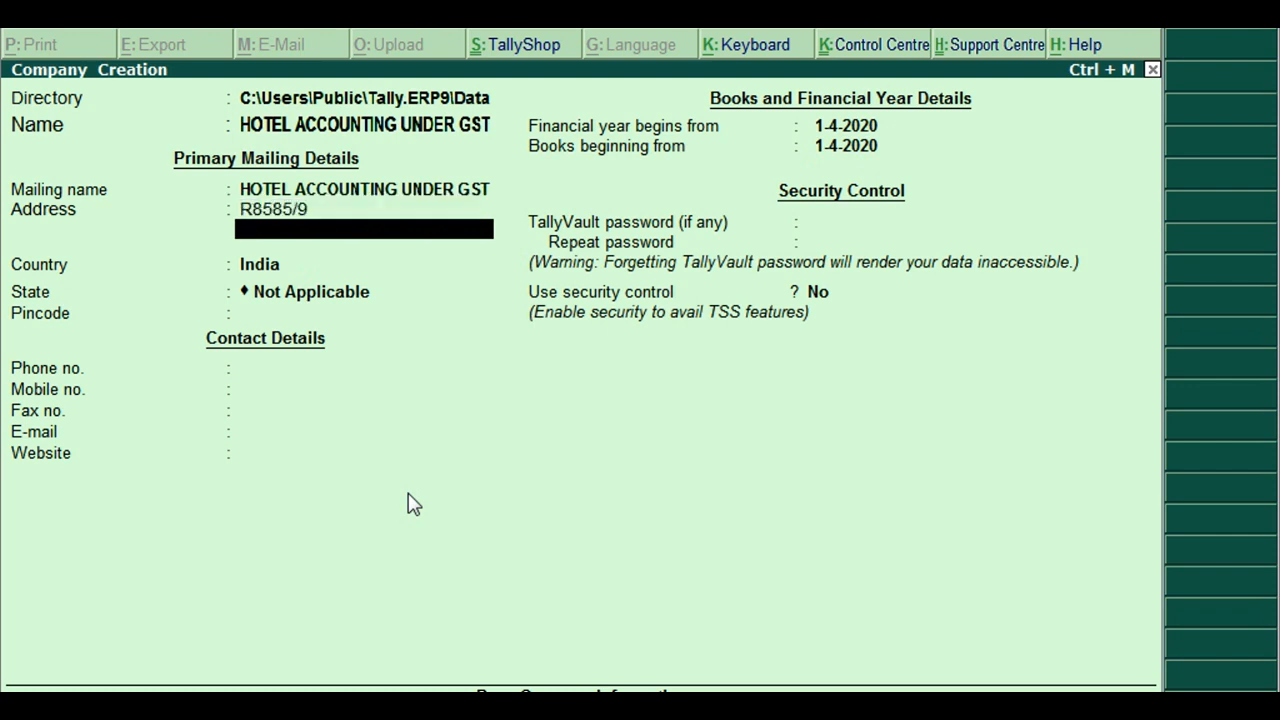
pyautogui.press('Return')
pyautogui.press('Return')
pyautogui.press('Return')
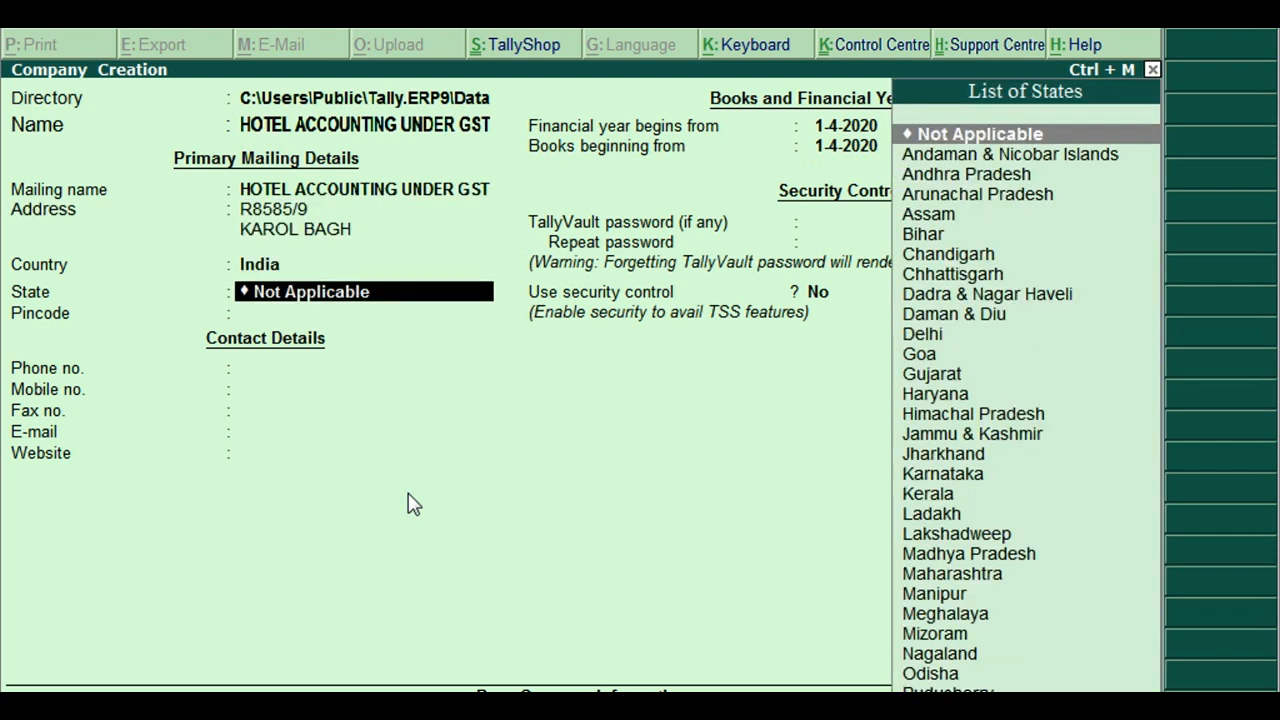
# Set the state to Delhi, enter the pincode, skip phone and fax, and save the company
pyautogui.write('DELHI')
pyautogui.press('Return')
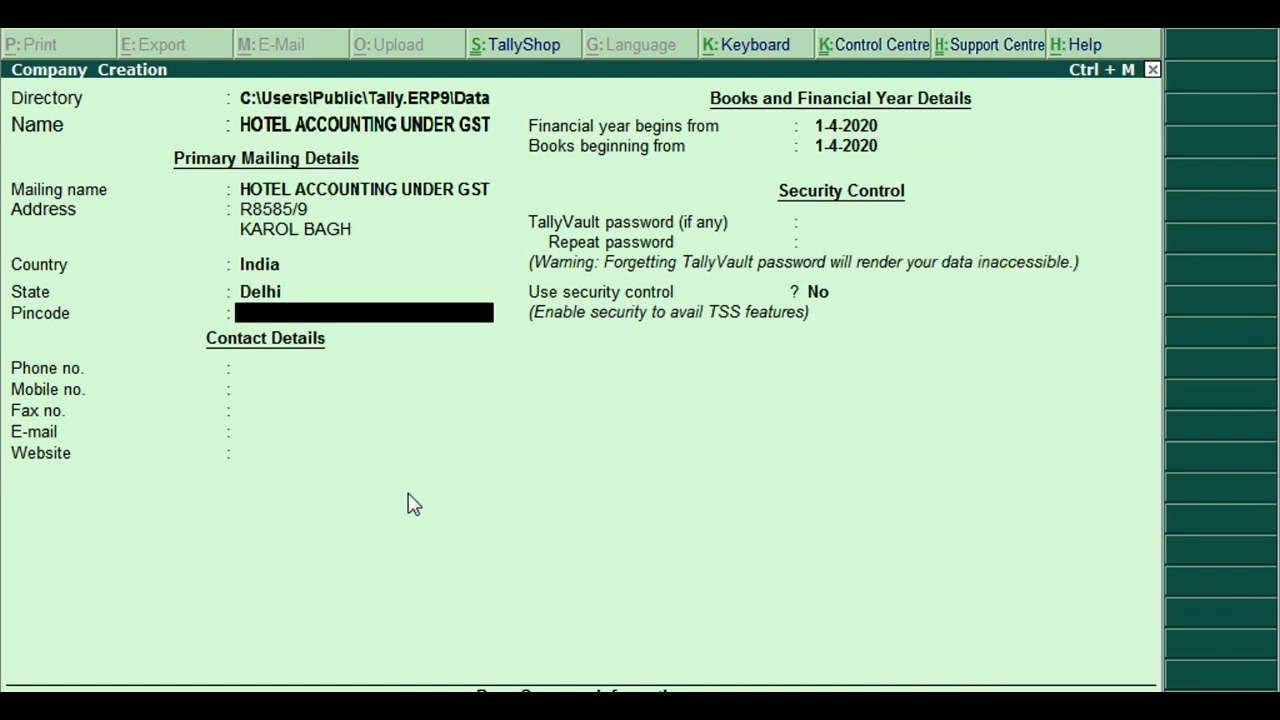
pyautogui.write('10259')
pyautogui.press('Return')
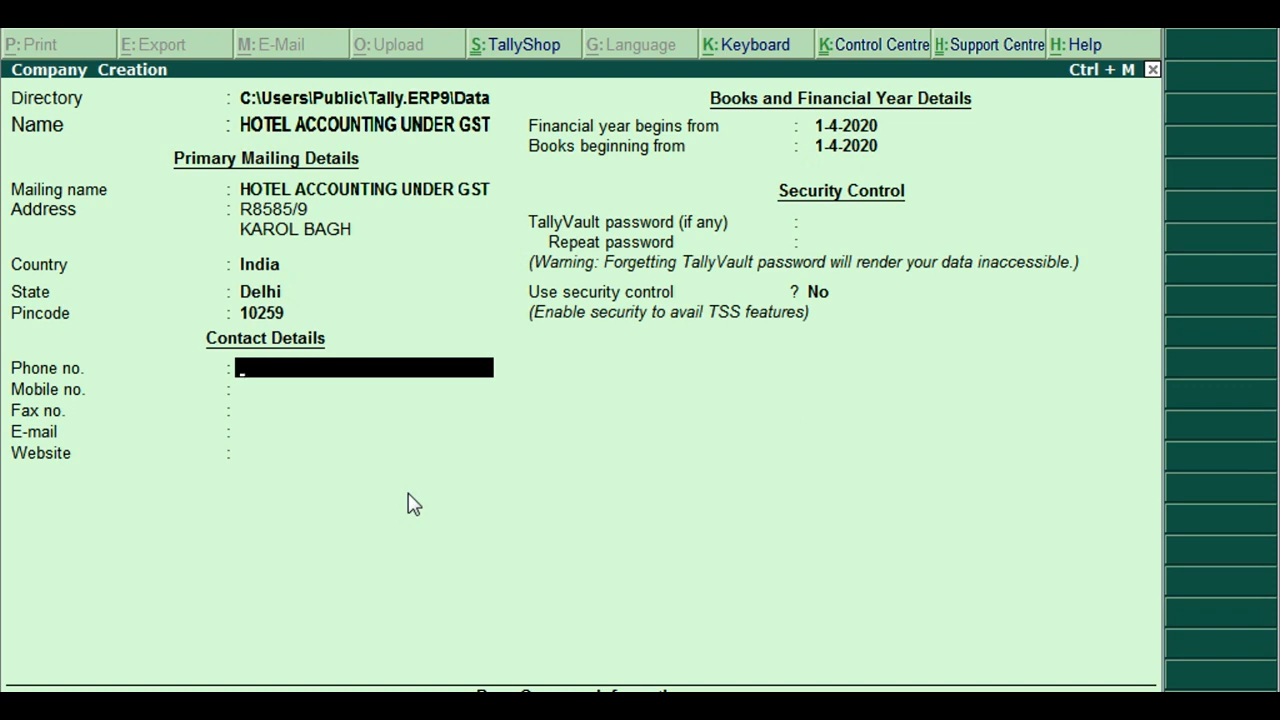
pyautogui.press('Return')
pyautogui.press('Return')
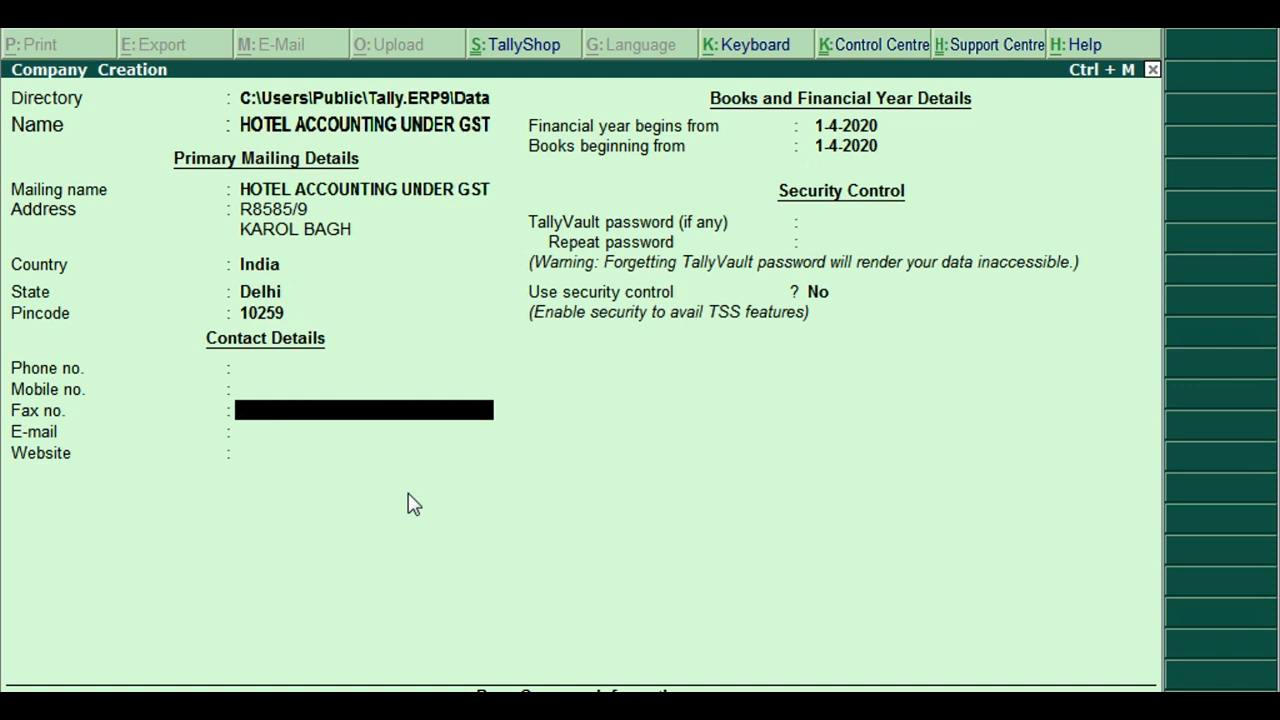
pyautogui.press('Return')
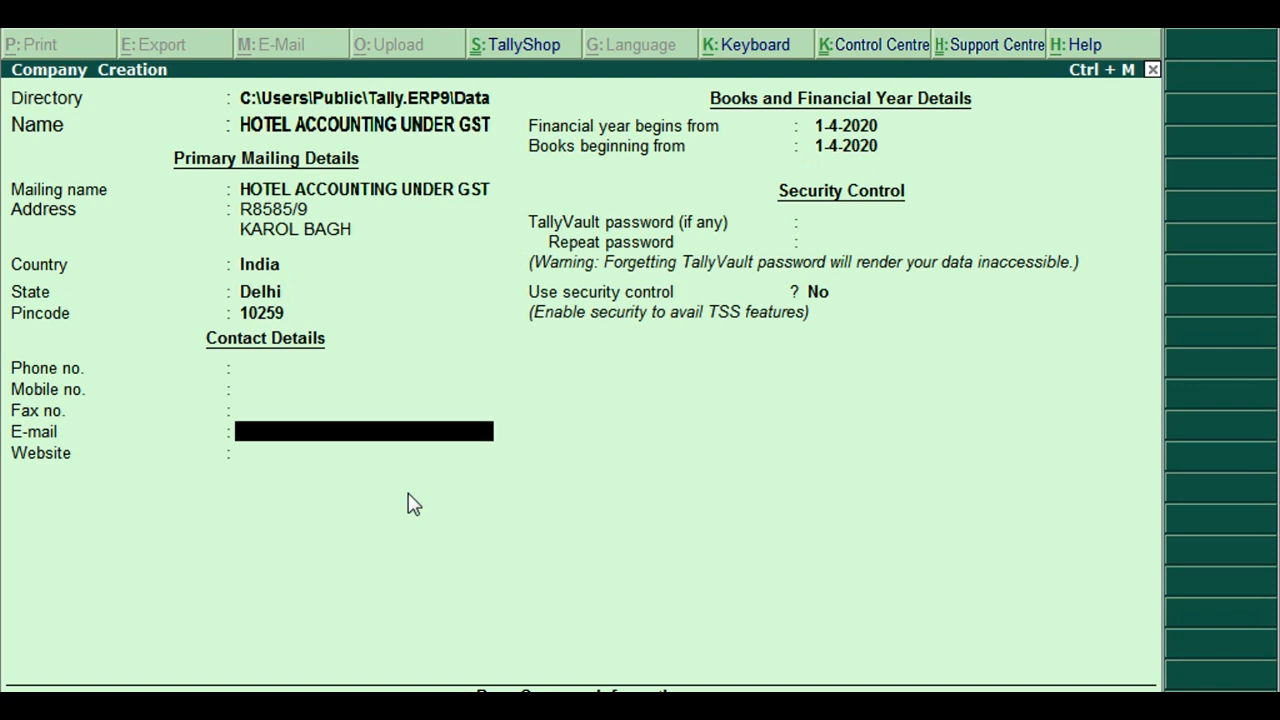
pyautogui.hotkey('ctrl', 'a')
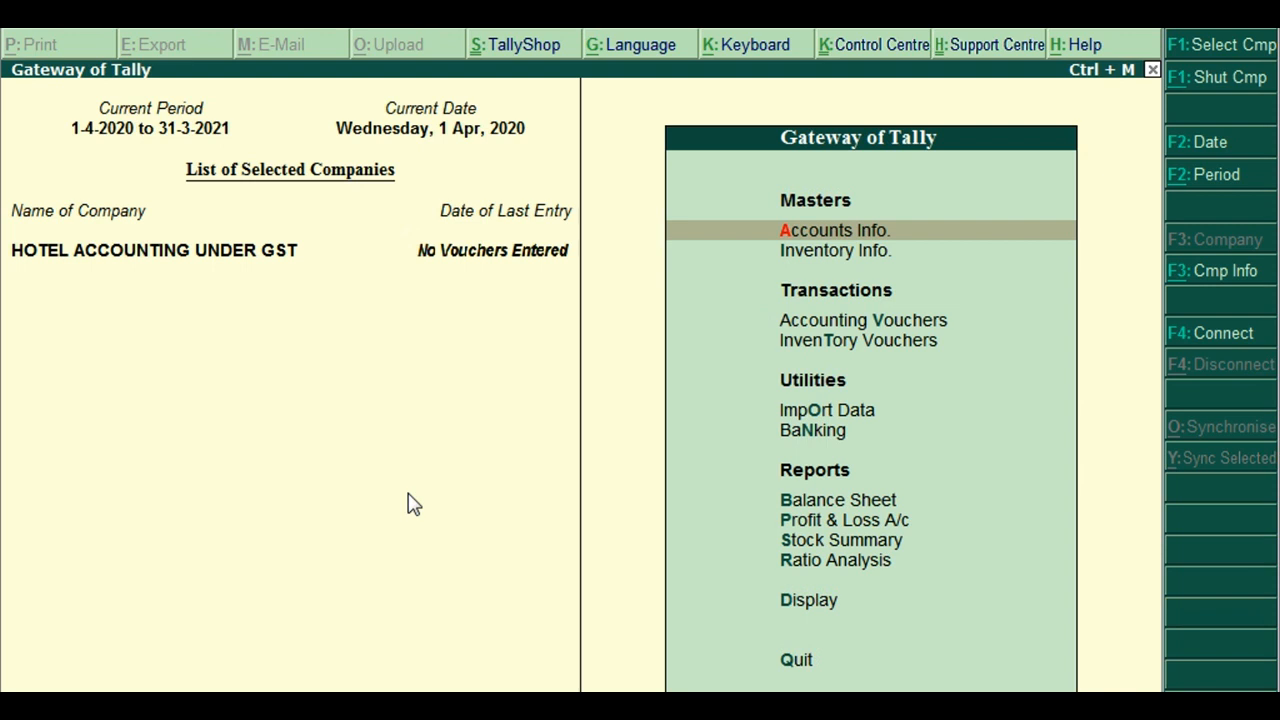
# In Statutory & Taxation, enable GST with Delhi Regular registration and enter the company's GSTIN
pyautogui.press('F11')
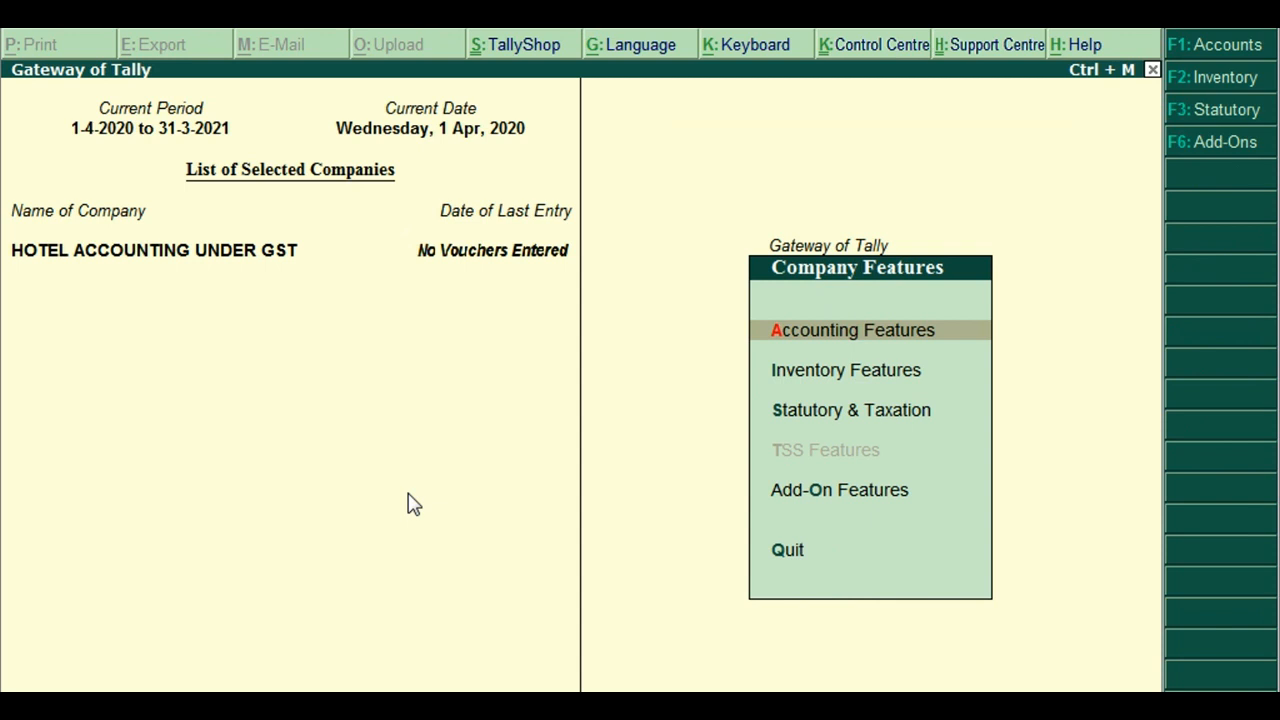
pyautogui.press('s')
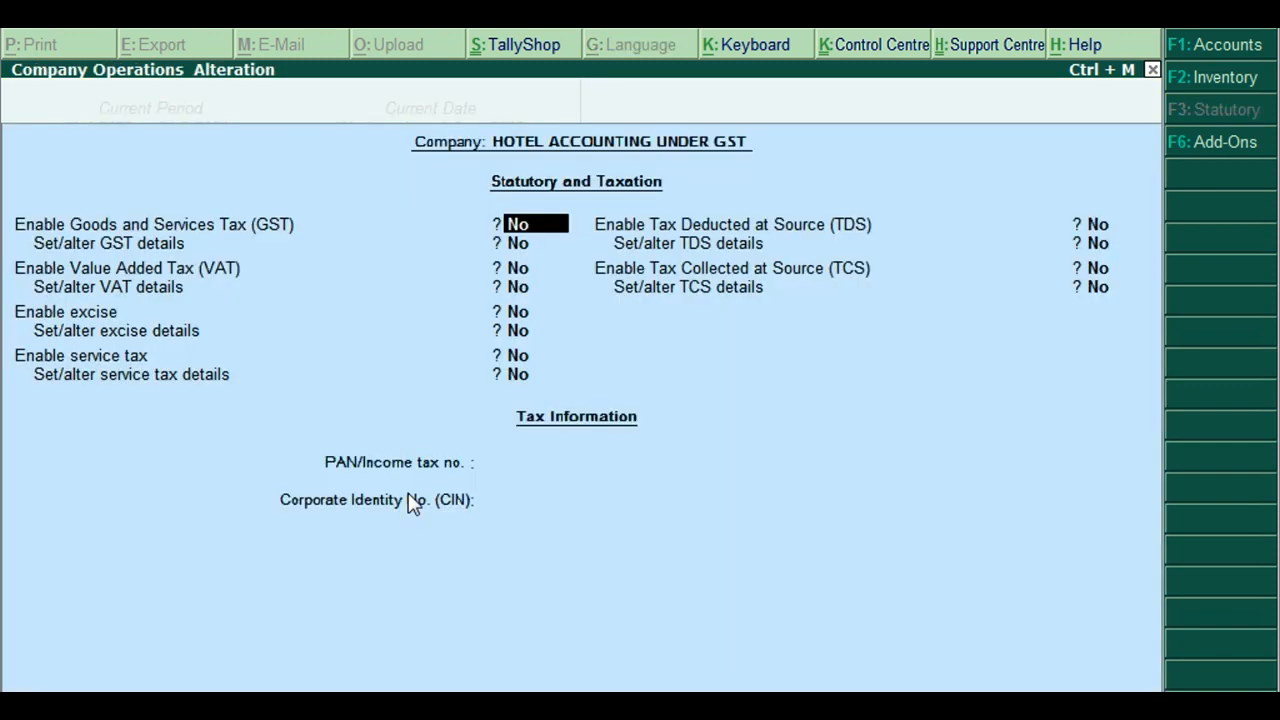
pyautogui.write('y')
pyautogui.press('Return')
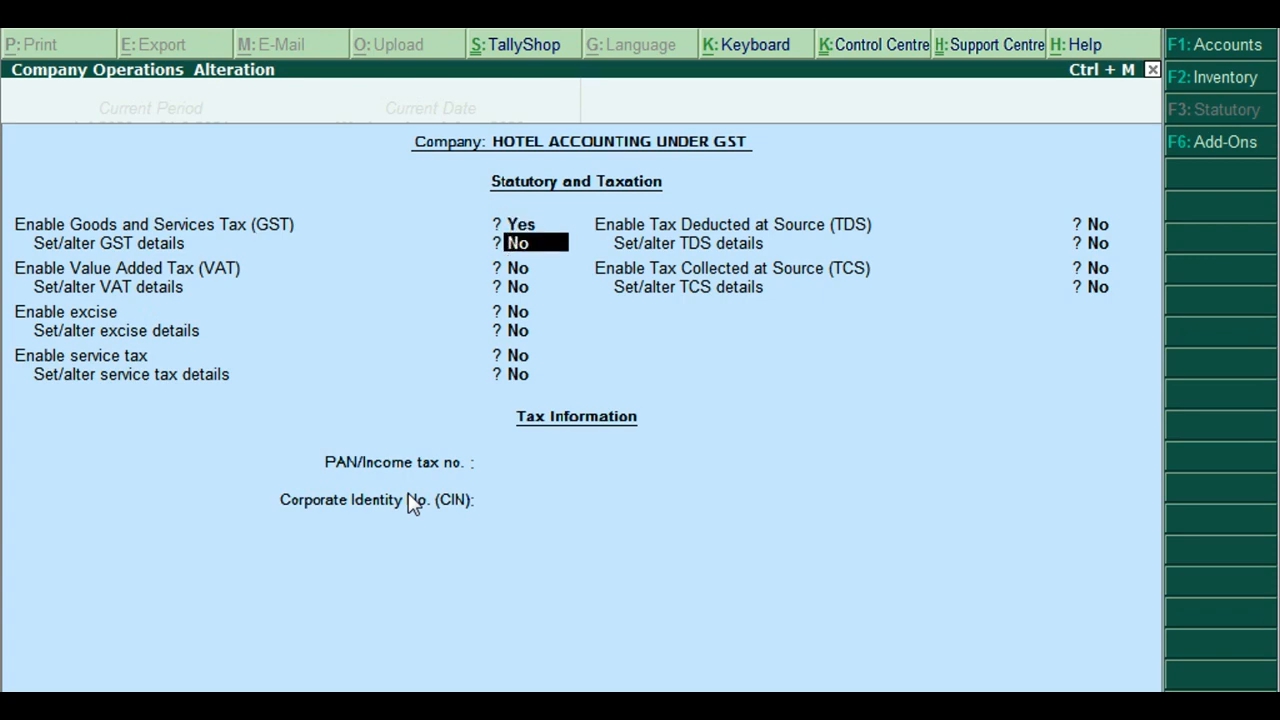
pyautogui.write('y')
pyautogui.press('Return')
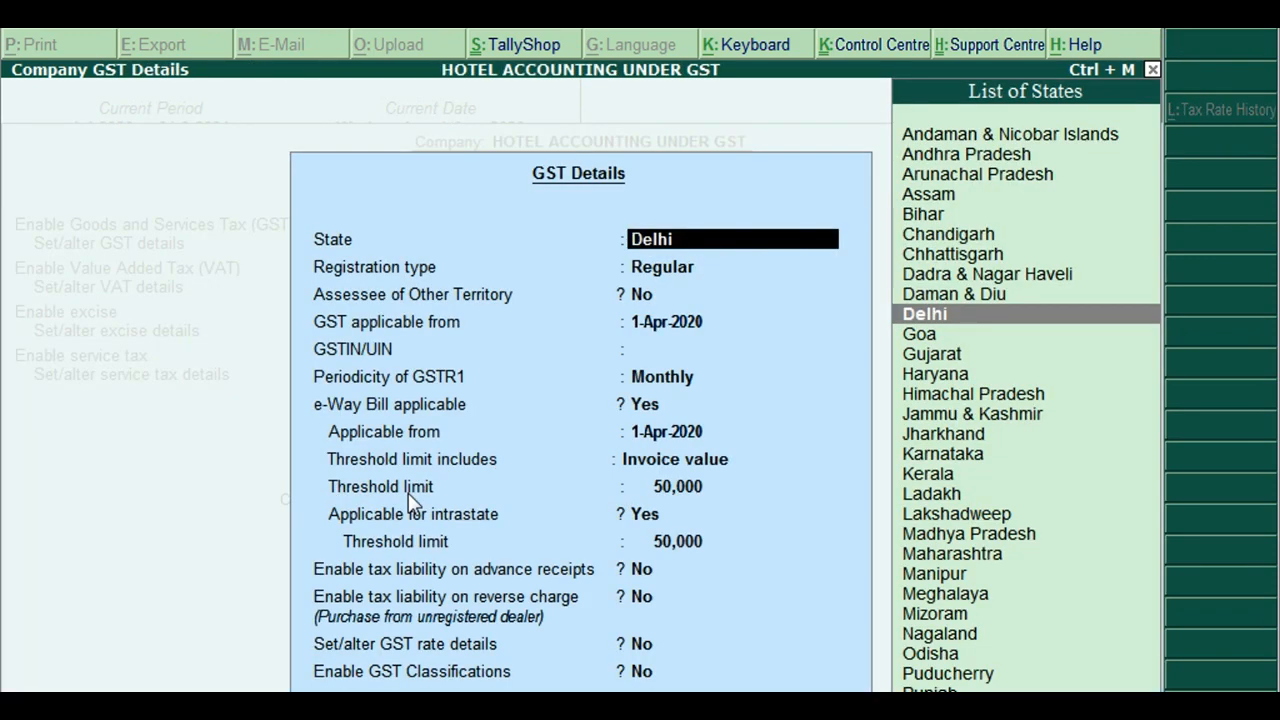
pyautogui.press('Return')
pyautogui.press('Return')
pyautogui.press('Return')
pyautogui.press('Return')
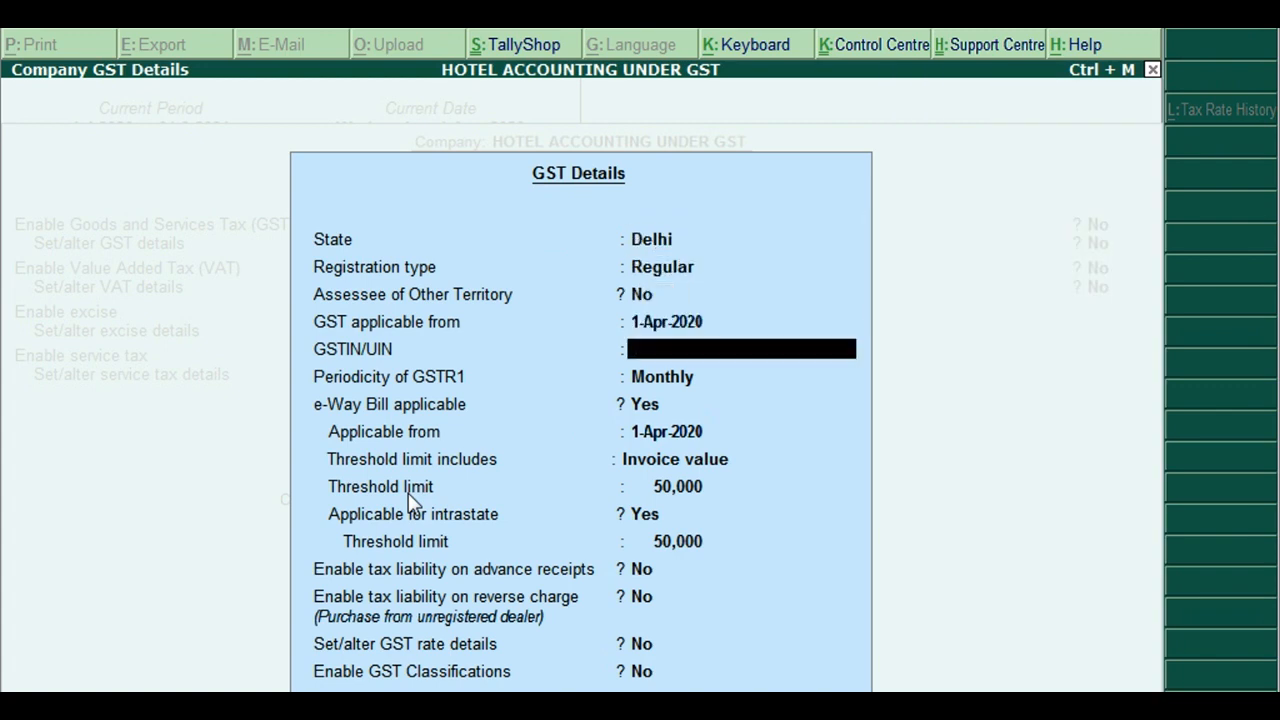
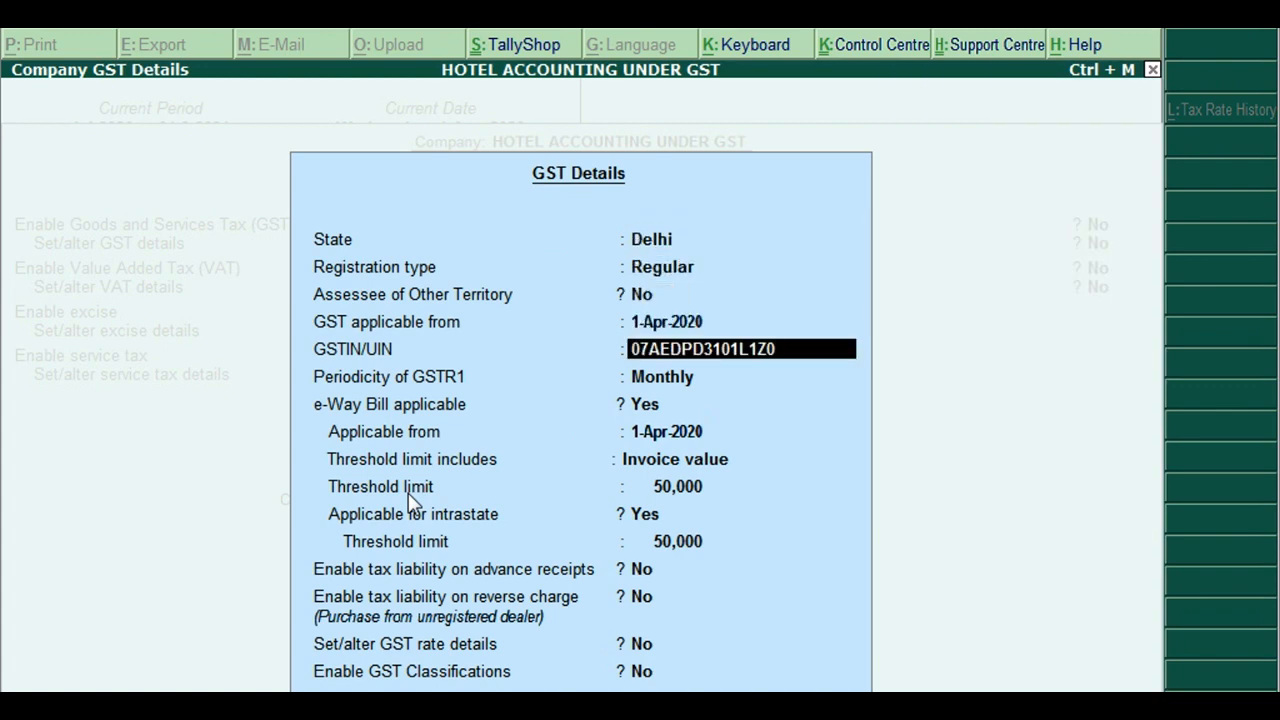
pyautogui.hotkey('ctrl', 'a')
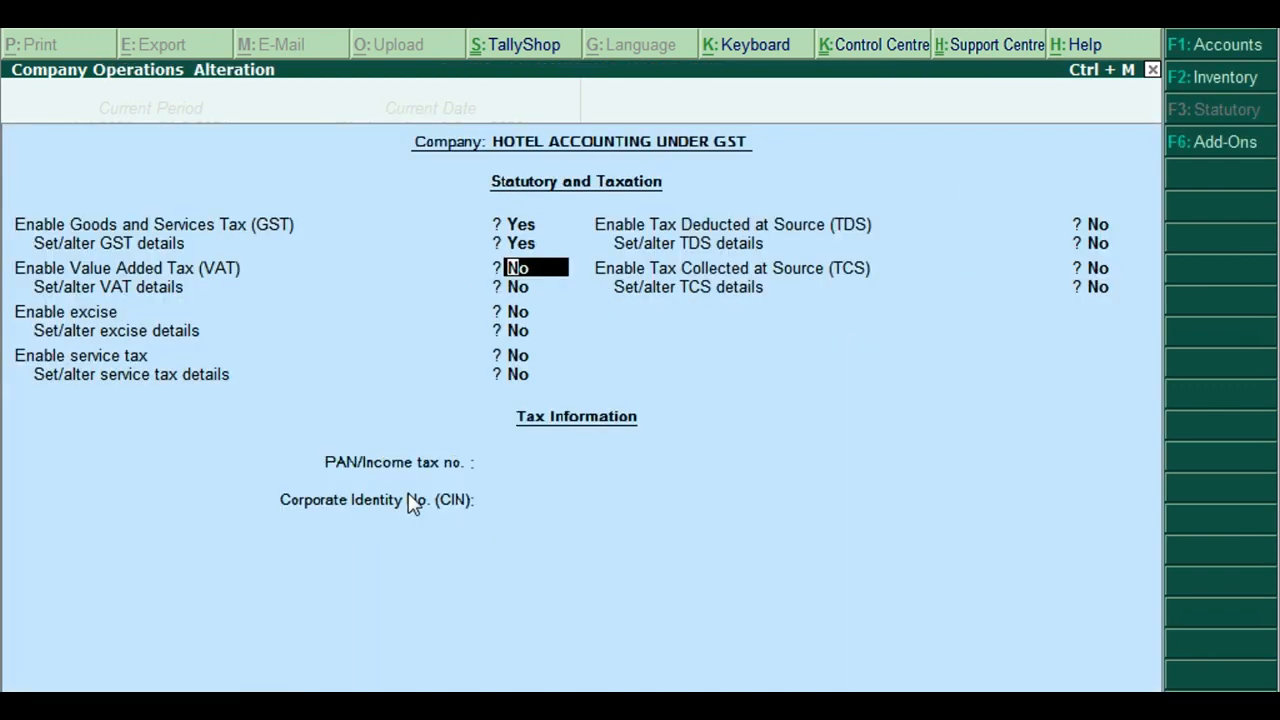
pyautogui.hotkey('ctrl', 'a')
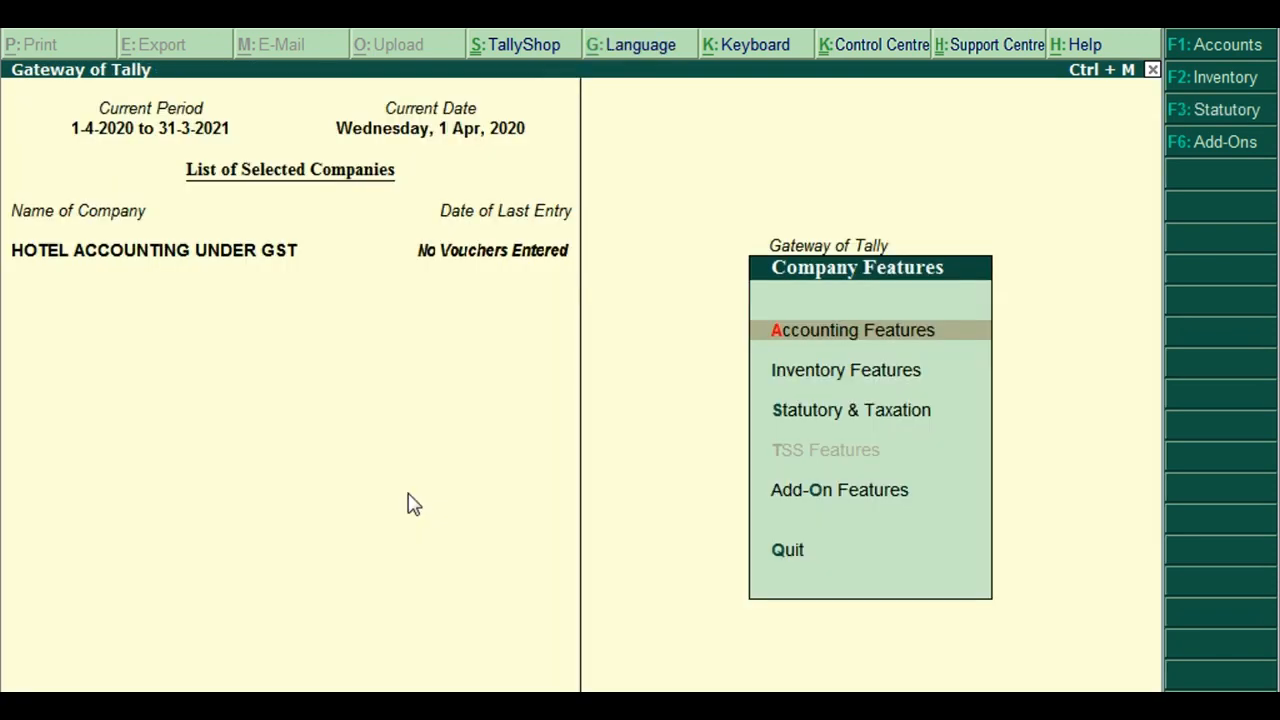
# Go from the Gateway through Accounts Info. > Ledgers to a single-ledger Create form
pyautogui.press('Escape')
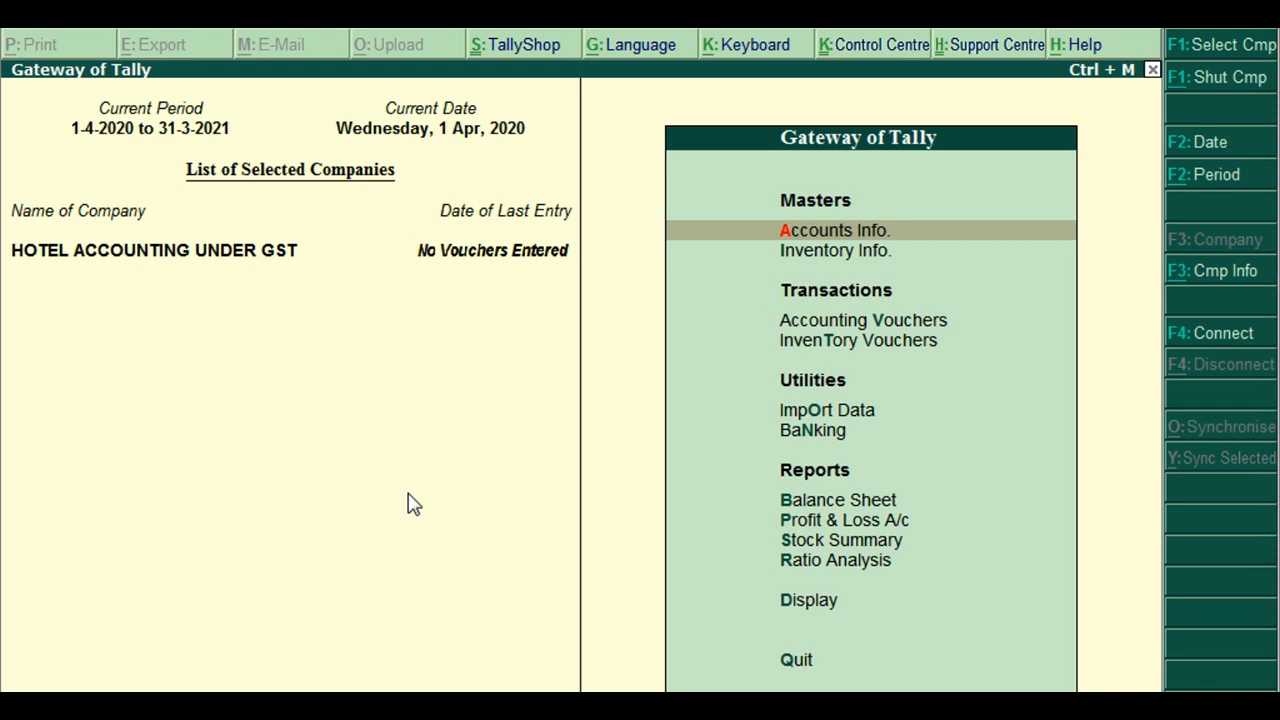
pyautogui.press('Return')
pyautogui.press('Down')
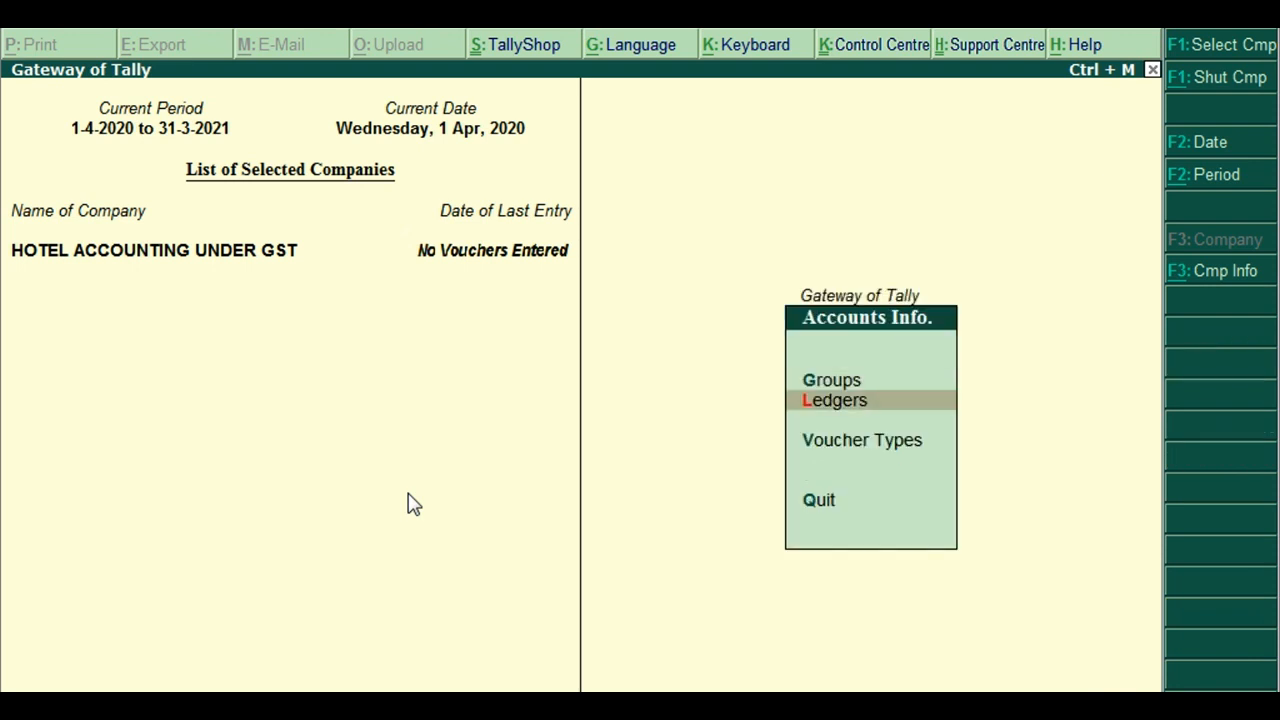
pyautogui.press('Return')
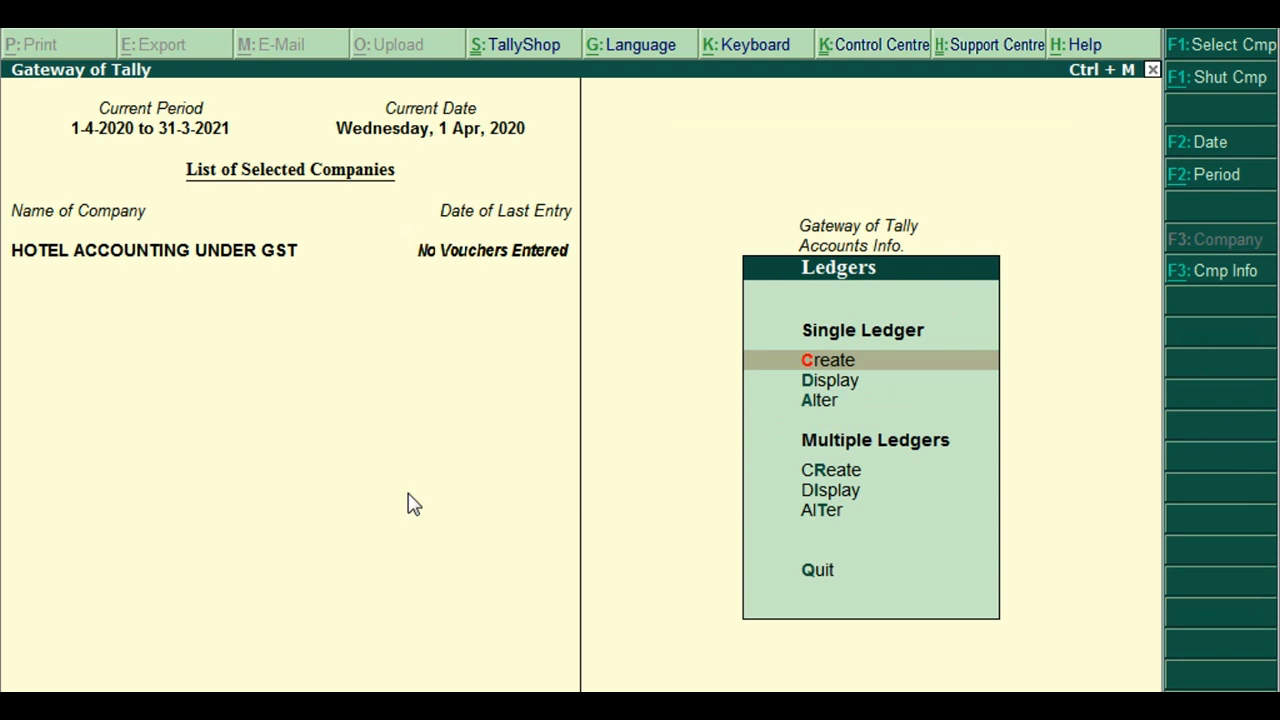
pyautogui.press('Return')
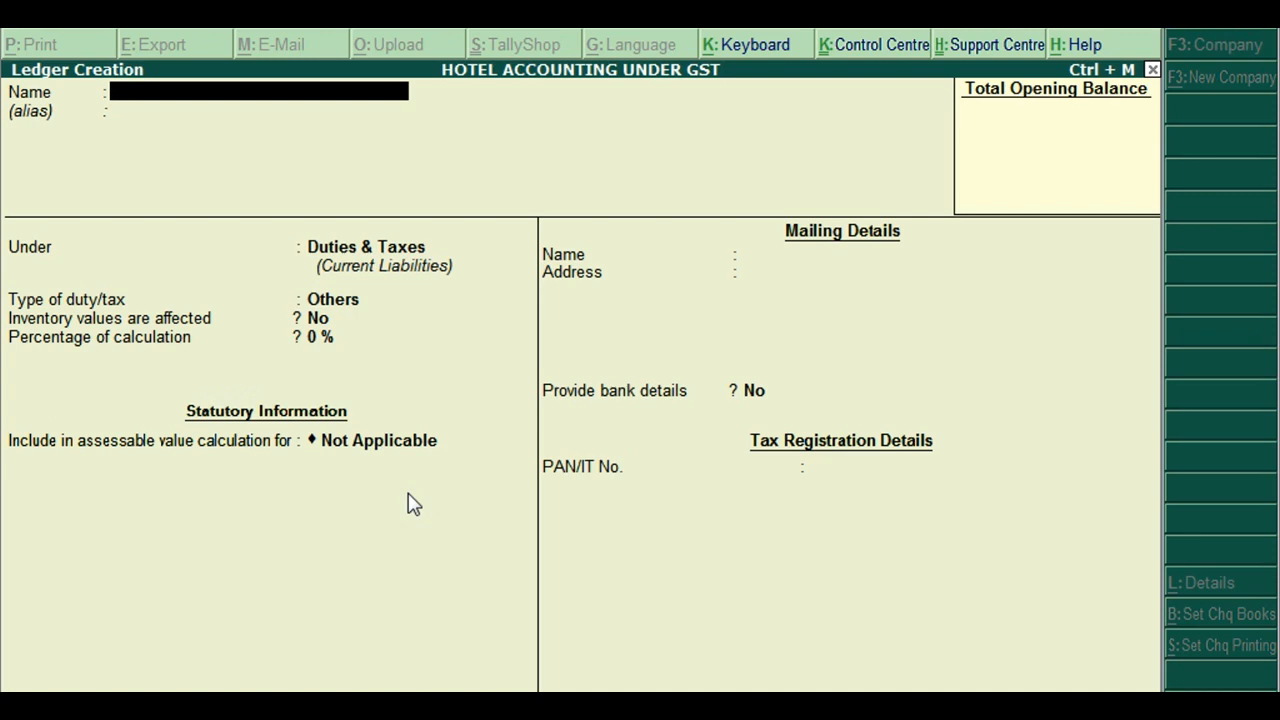
# Create the SALES ledger under Sales Accounts with GST supply type Services
pyautogui.write('SALES')
pyautogui.press('Return')
pyautogui.write('SALES')
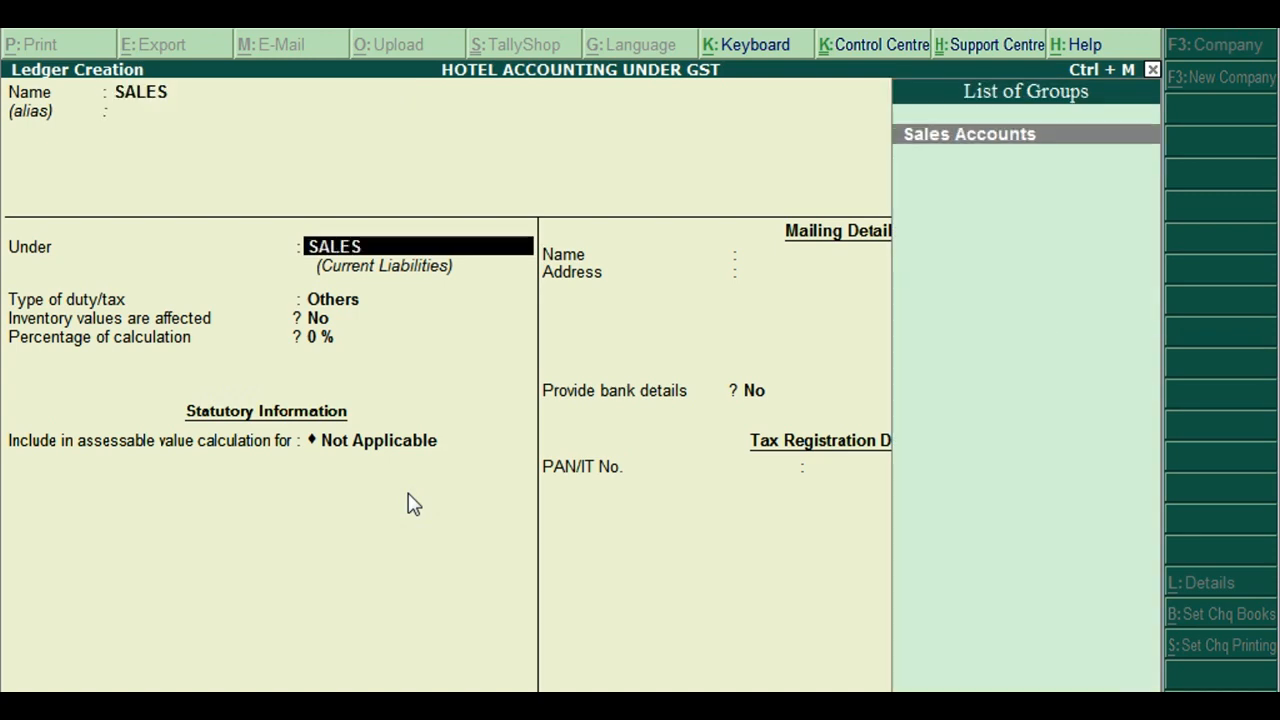
pyautogui.press('Return')
pyautogui.press('Return')
pyautogui.press('Return')
pyautogui.press('Return')
pyautogui.press('Return')
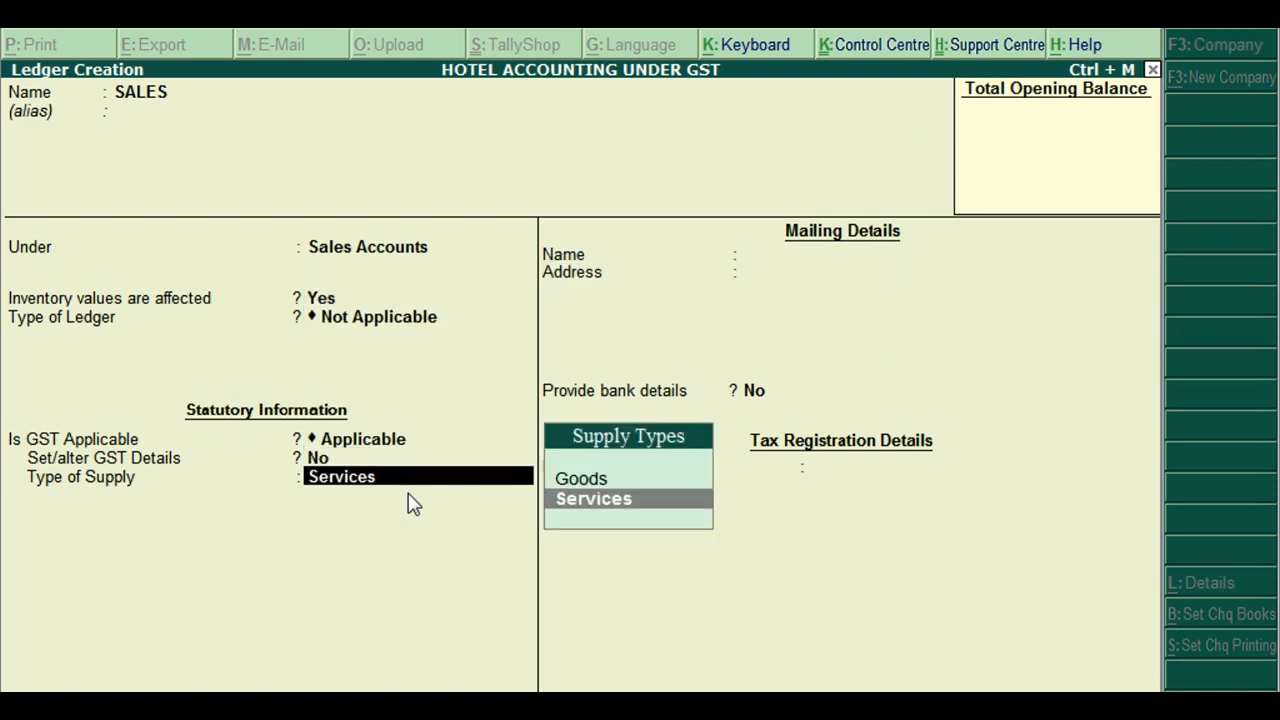
pyautogui.press('Return')
pyautogui.hotkey('ctrl', 'a')
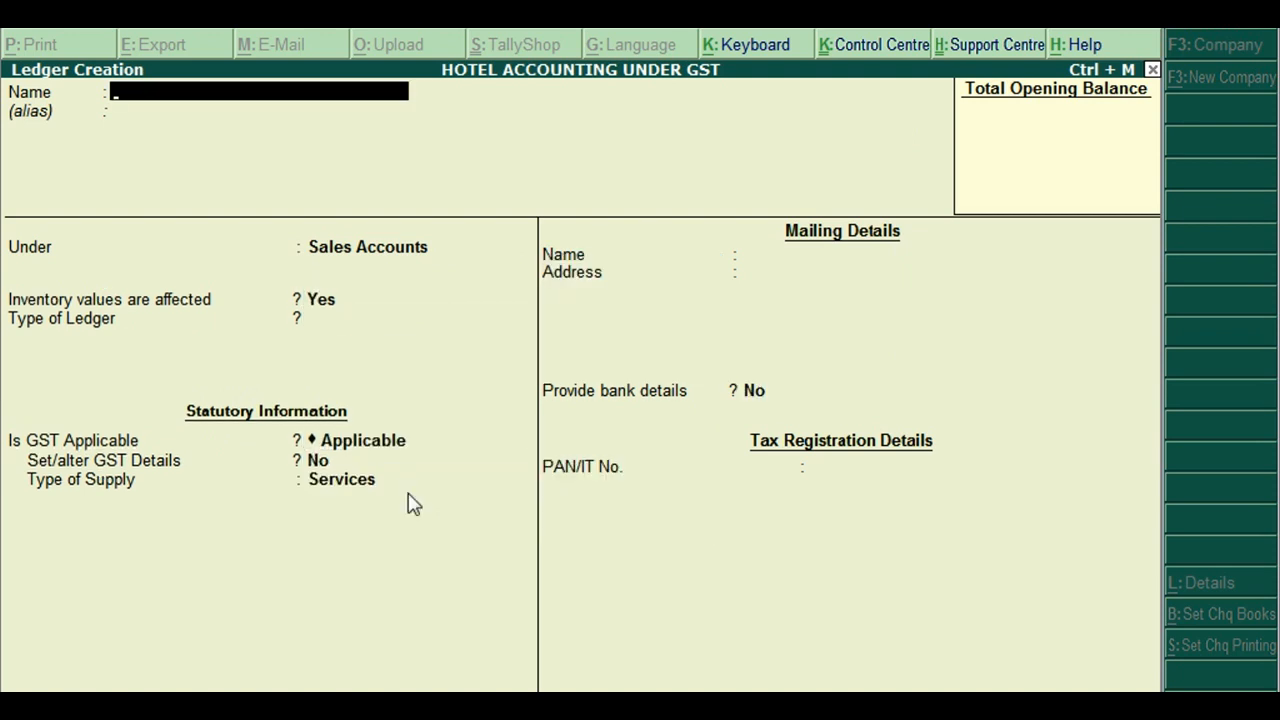
# Create the PURCHASE ledger under Purchase Accounts
pyautogui.write('PURCHASE')
pyautogui.press('Return')
pyautogui.write('PURCHA')
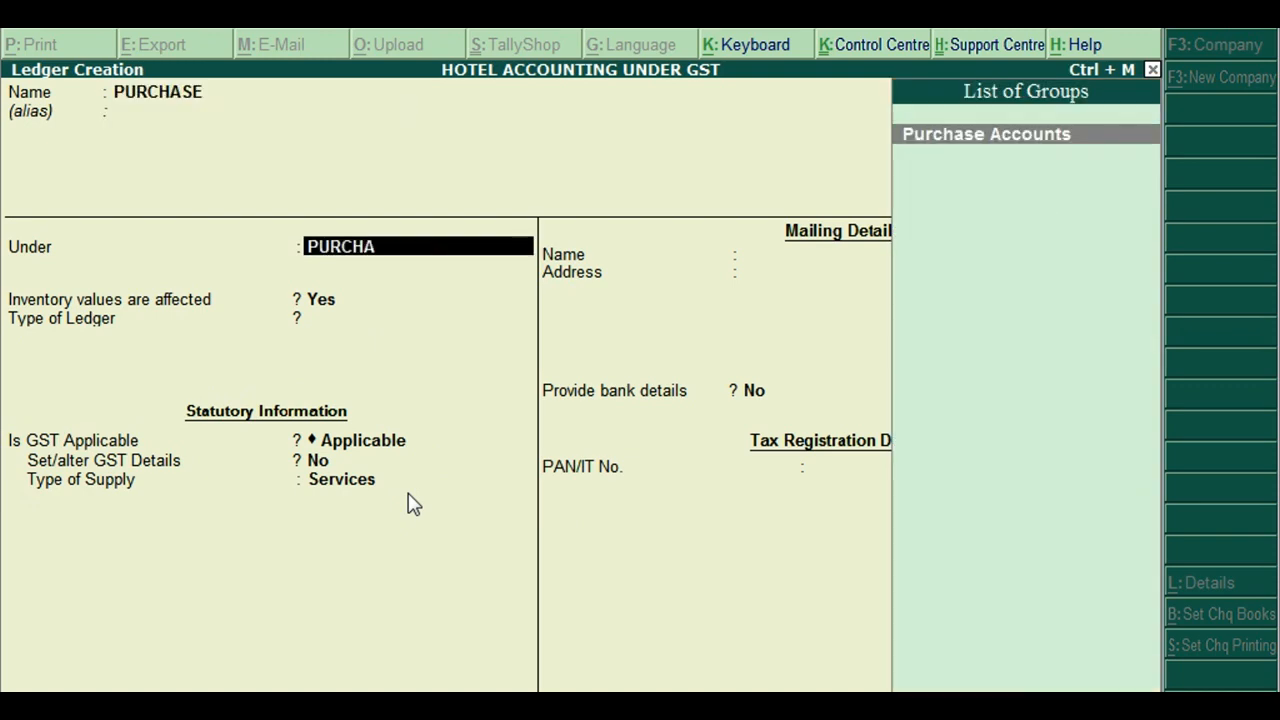
pyautogui.press('Return')
pyautogui.press('Return')
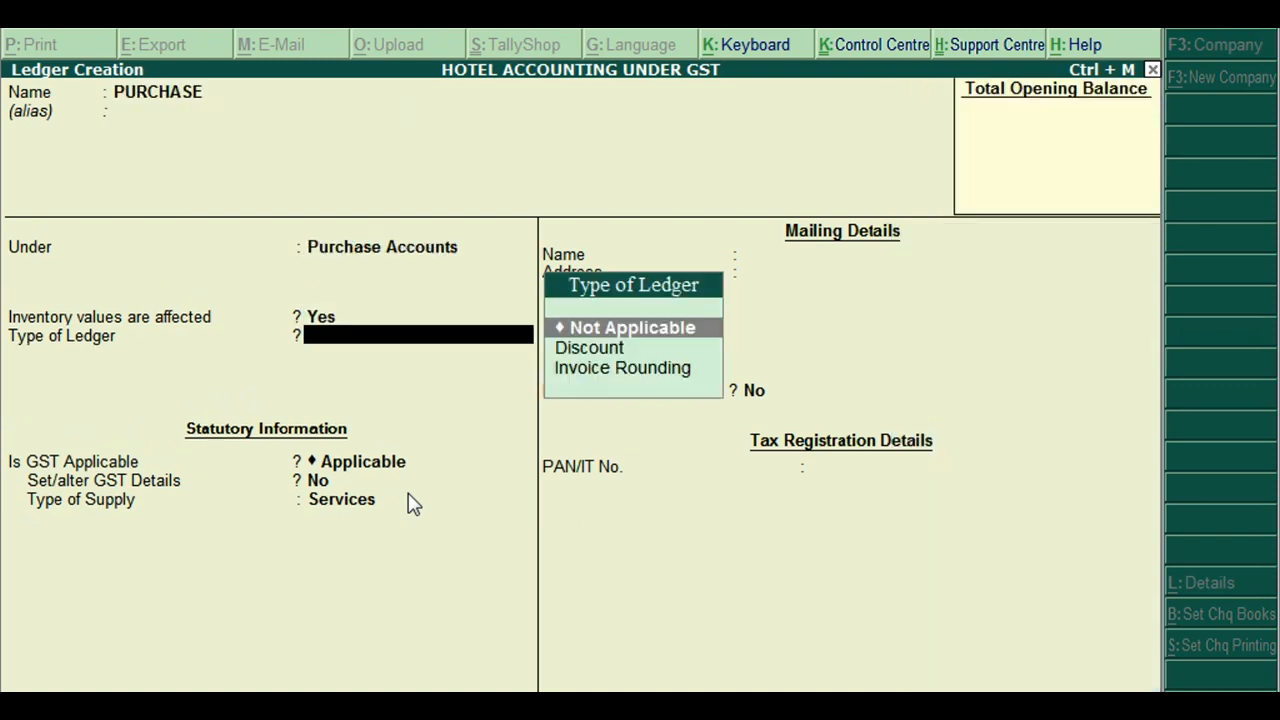
pyautogui.press('Return')
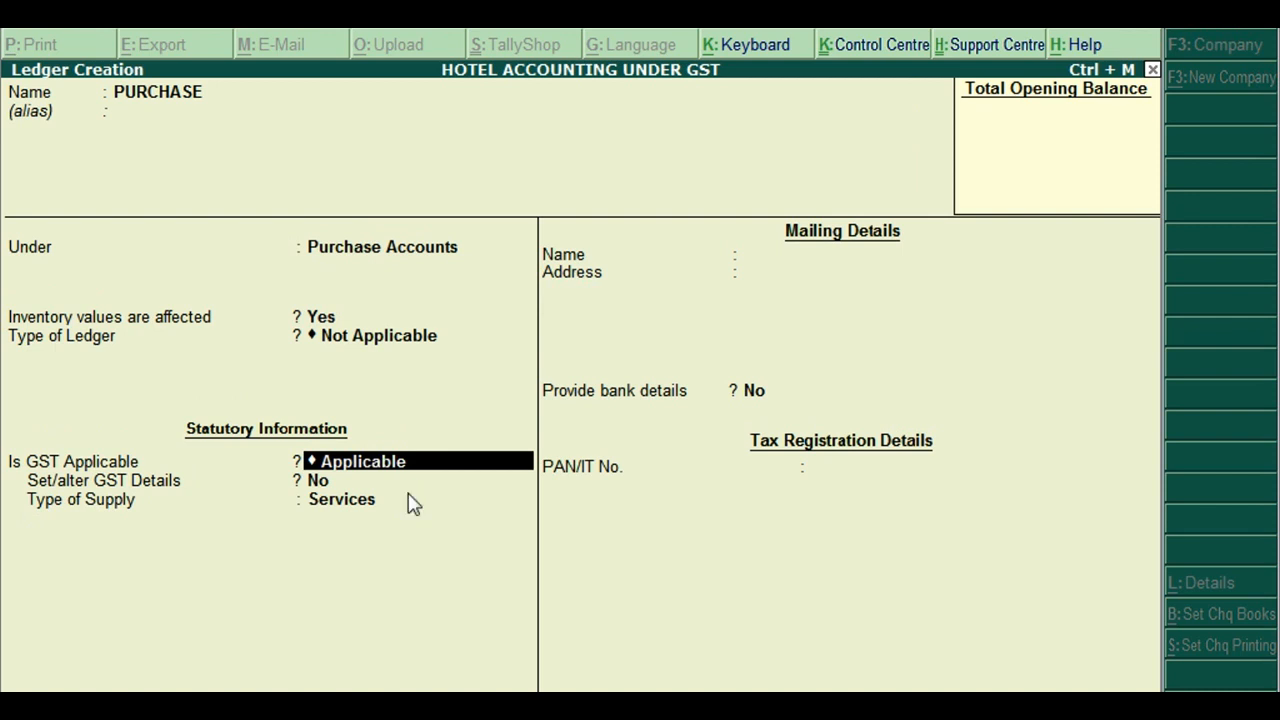
pyautogui.hotkey('ctrl', 'a')
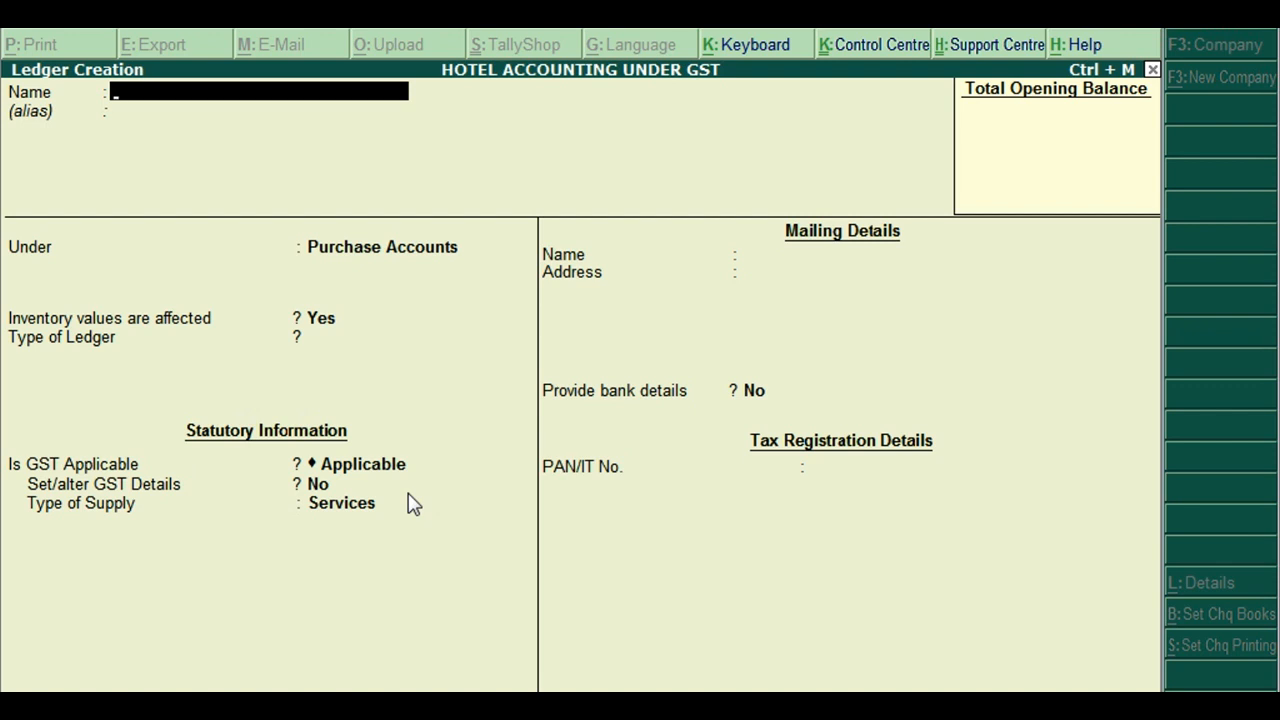
# Save a Loundry Services ledger under Indirect Incomes: GST Not Applicable, assessable value GST, apportioned to Services
pyautogui.write('Loundry Services')
pyautogui.press('Return')
pyautogui.press('Return')
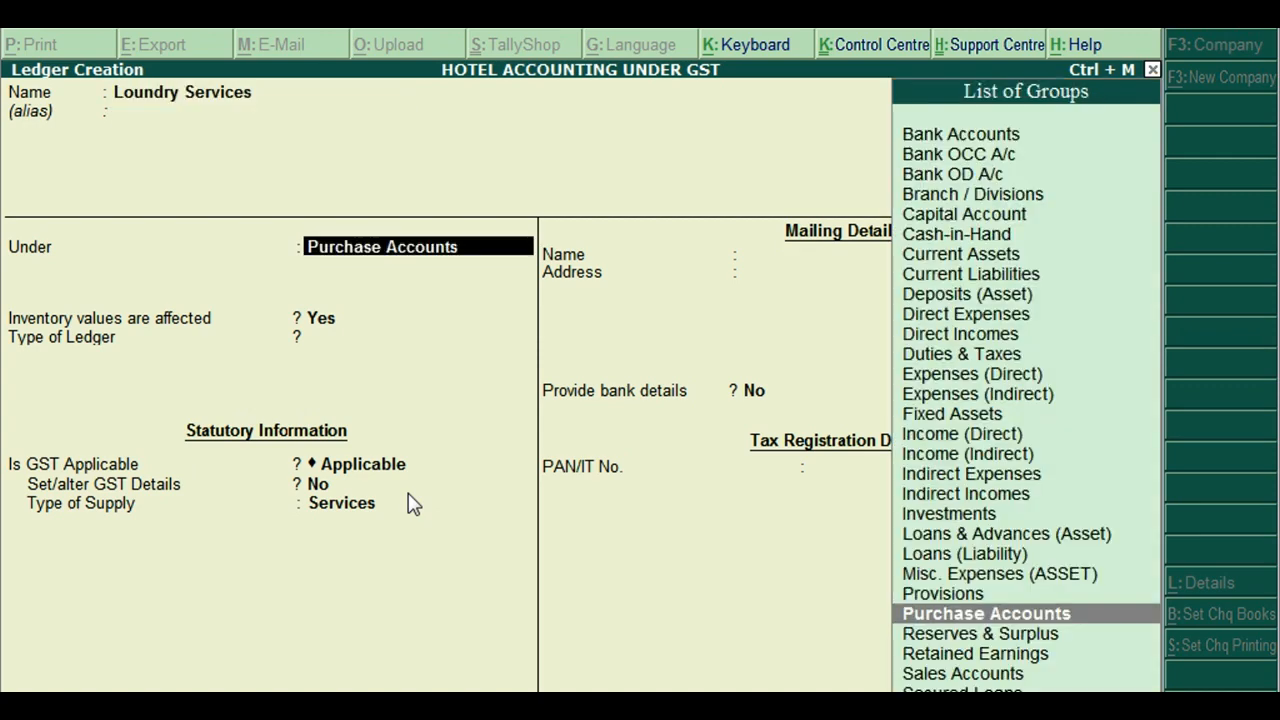
pyautogui.write('Indire')
pyautogui.press('Down')
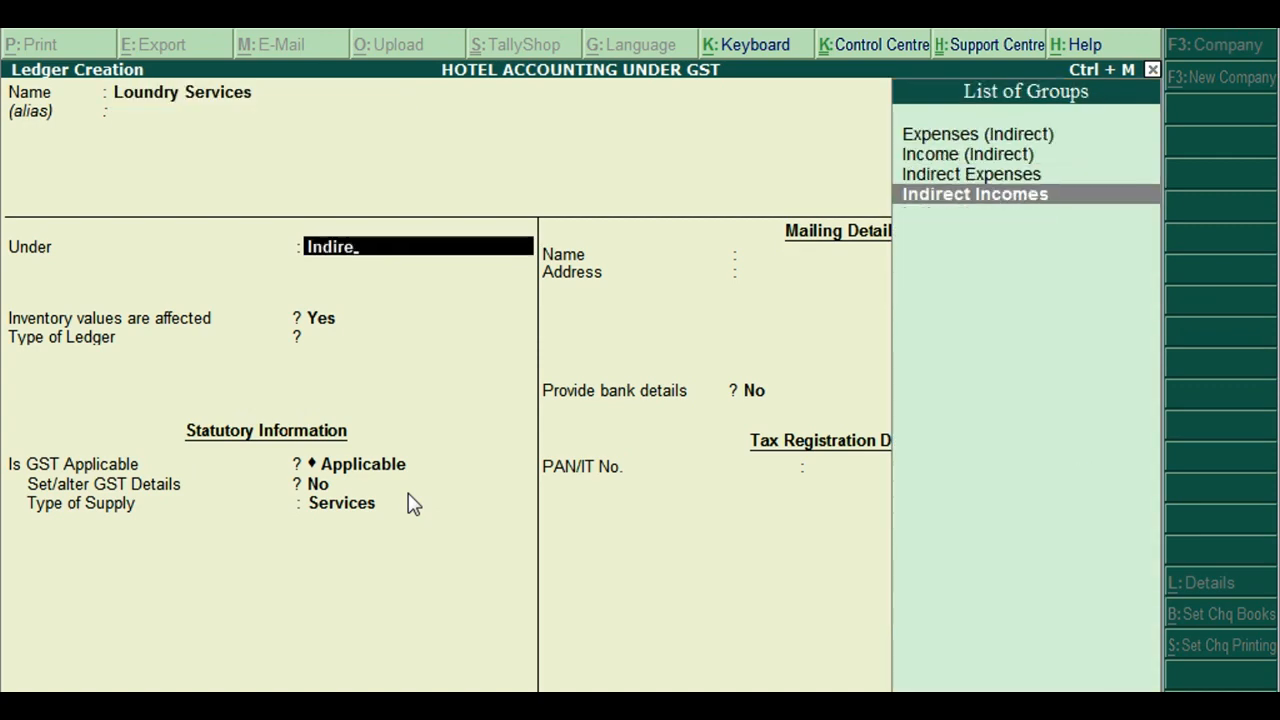
pyautogui.press('Return')
pyautogui.press('Return')
pyautogui.press('Return')
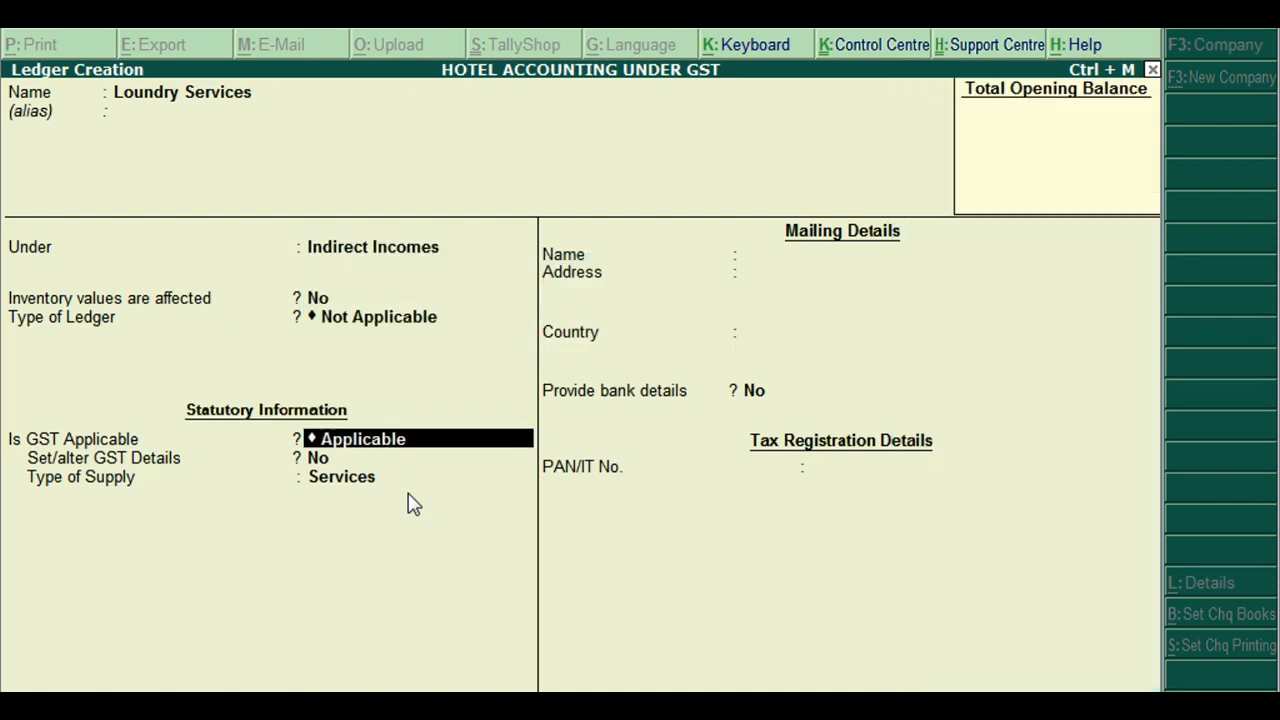
pyautogui.press('Down')
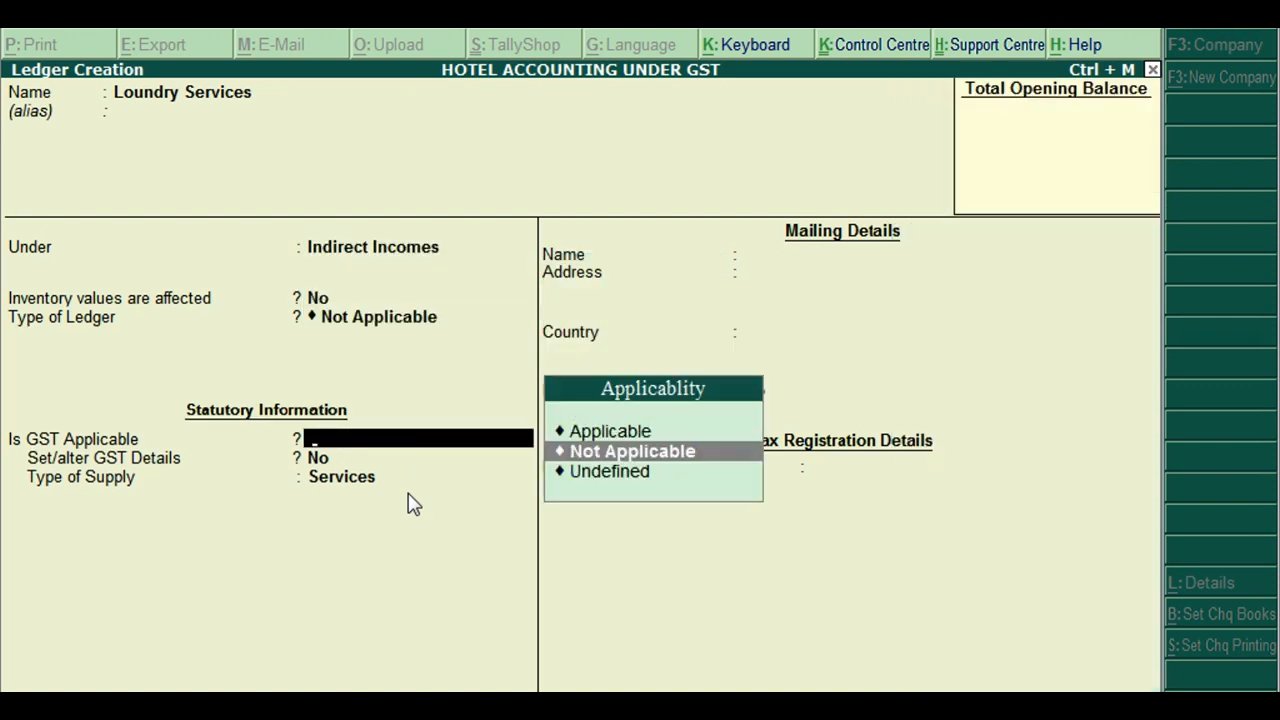
pyautogui.press('Return')
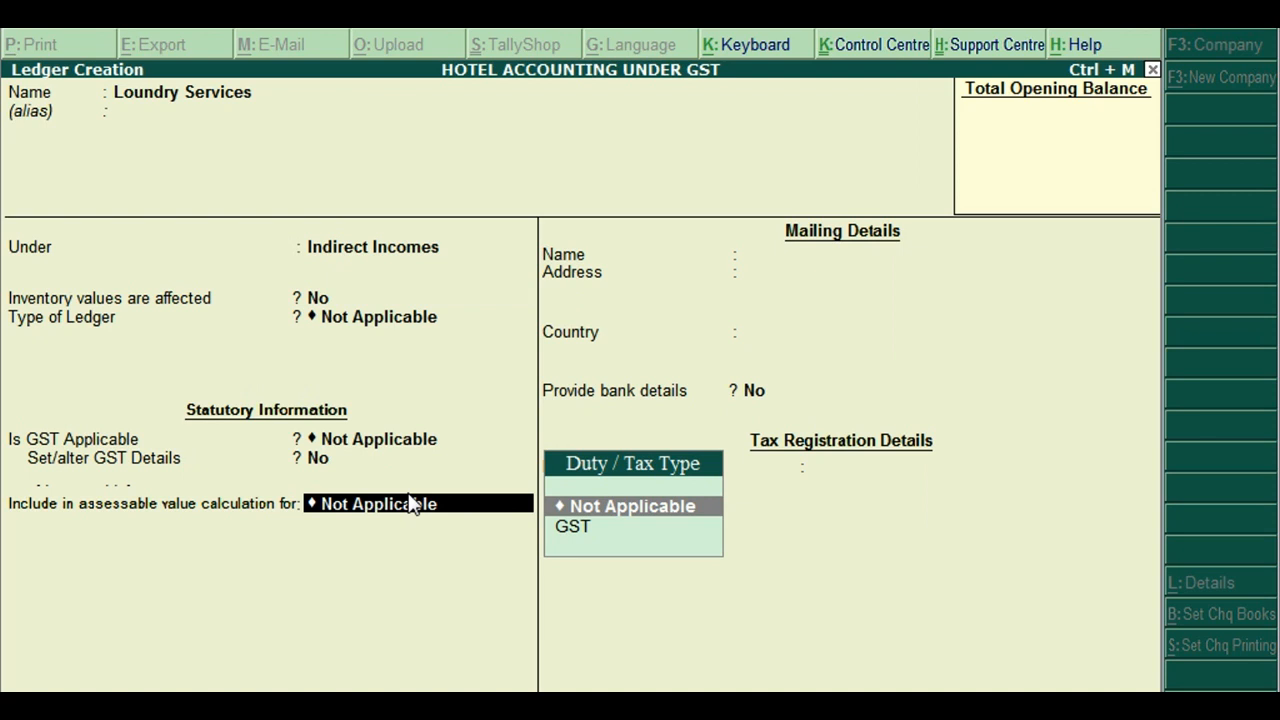
pyautogui.press('Down')
pyautogui.press('Return')
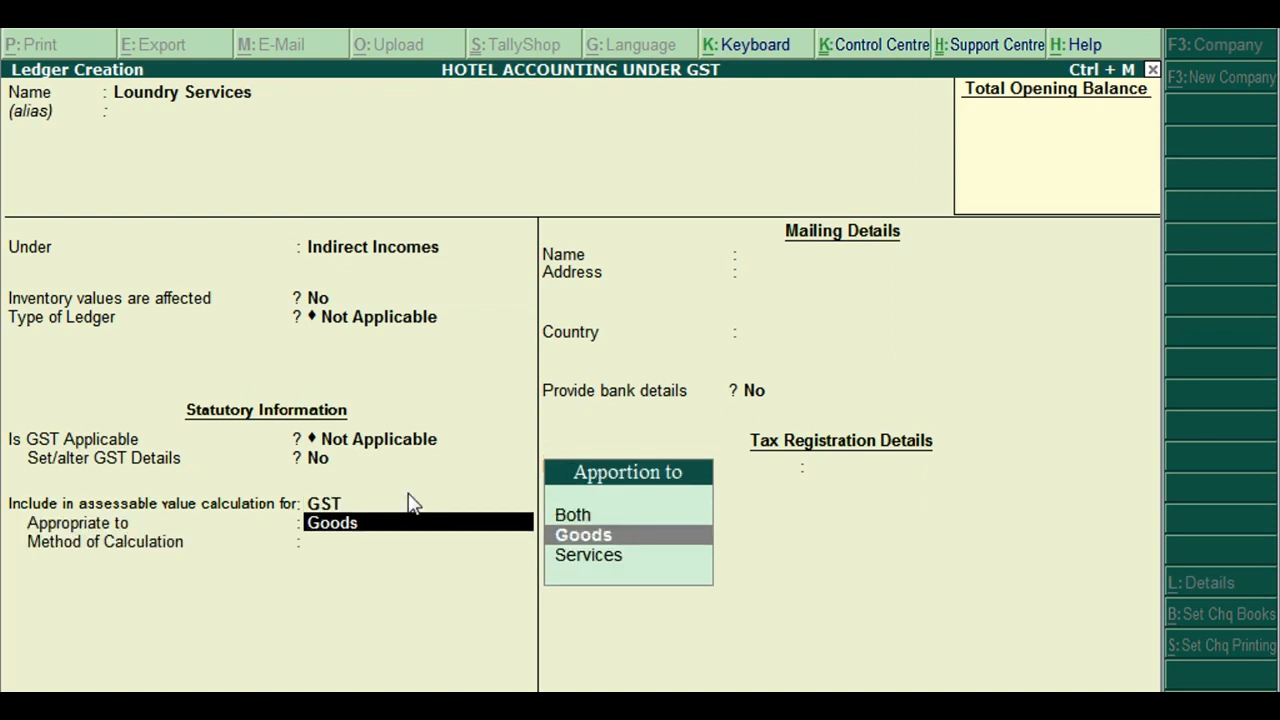
pyautogui.press('Down')
pyautogui.press('Return')
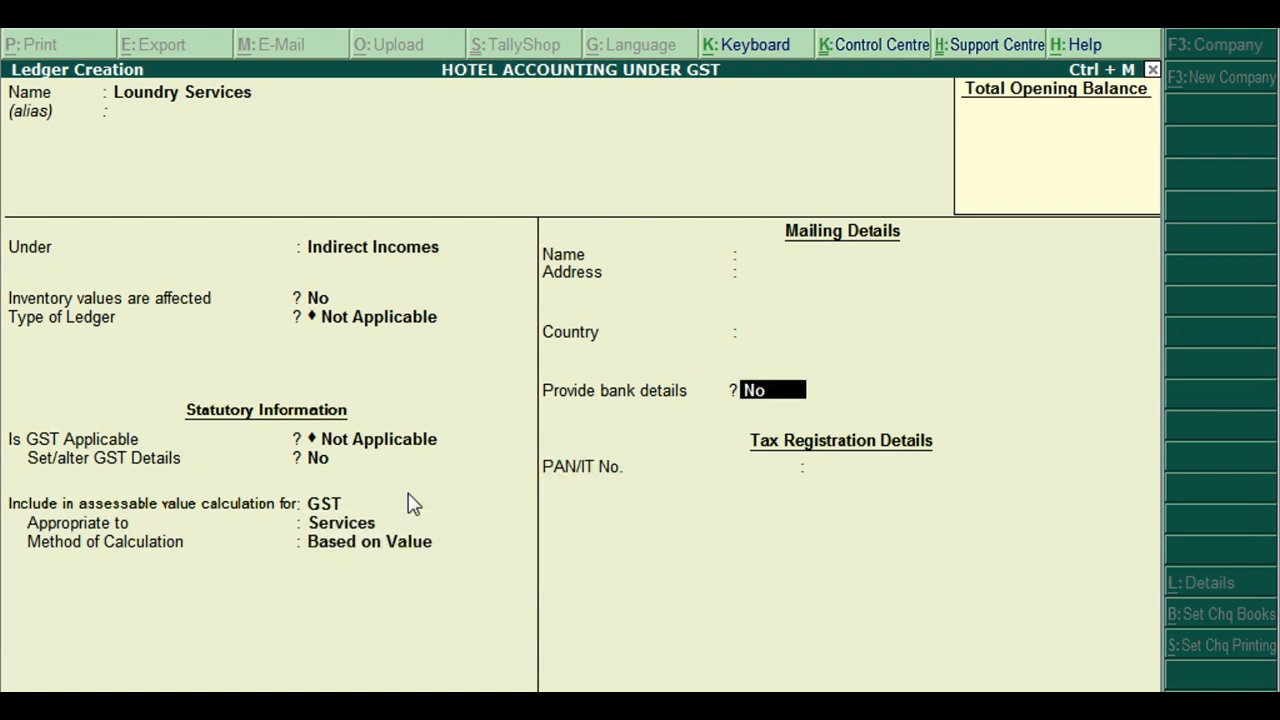
pyautogui.press('Return')
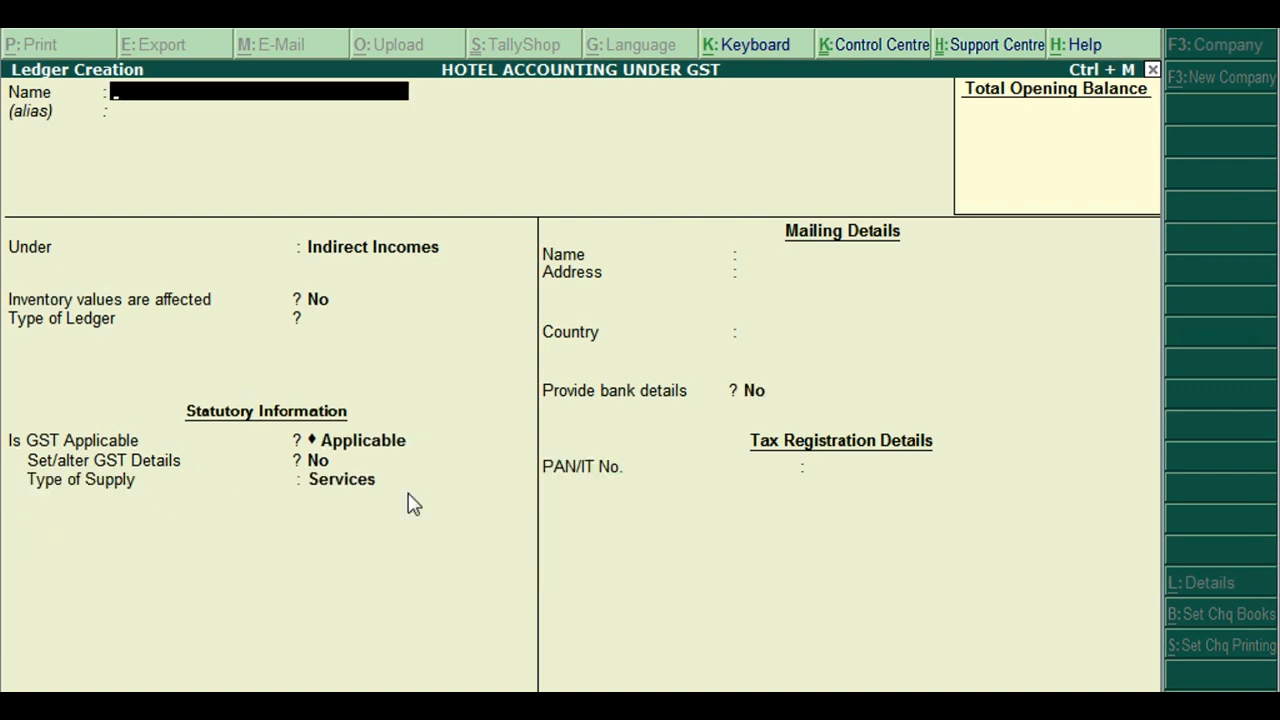
# Save a Car Rental ledger under Indirect Incomes: GST Not Applicable, assessable value GST, apportioned to Services
pyautogui.write('Car Rental')
pyautogui.press('Return')
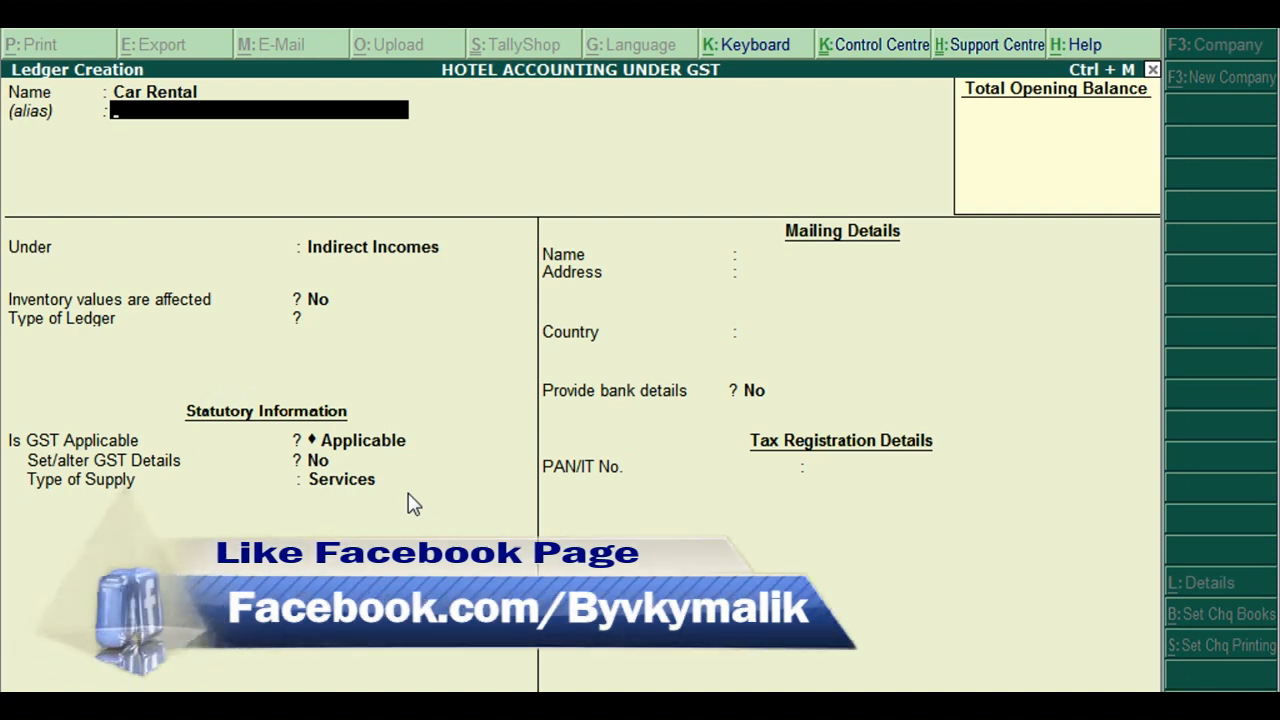
pyautogui.press('Return')
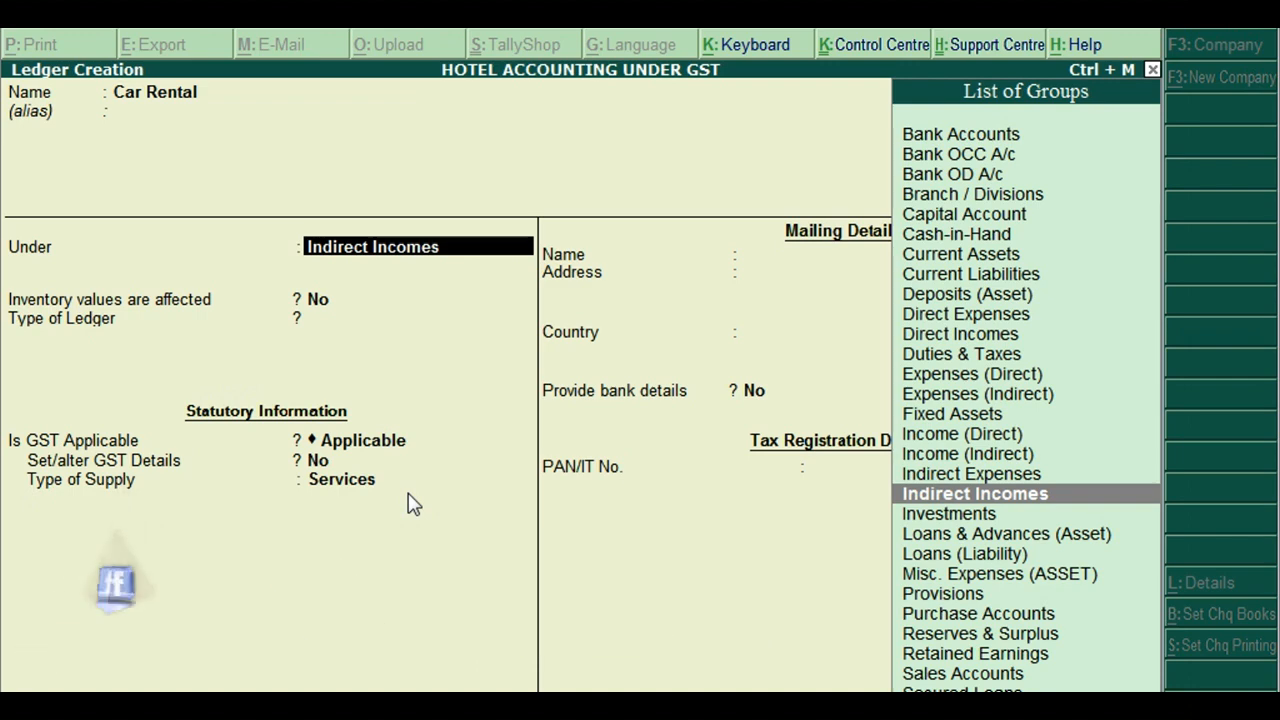
pyautogui.press('Return')
pyautogui.press('Return')
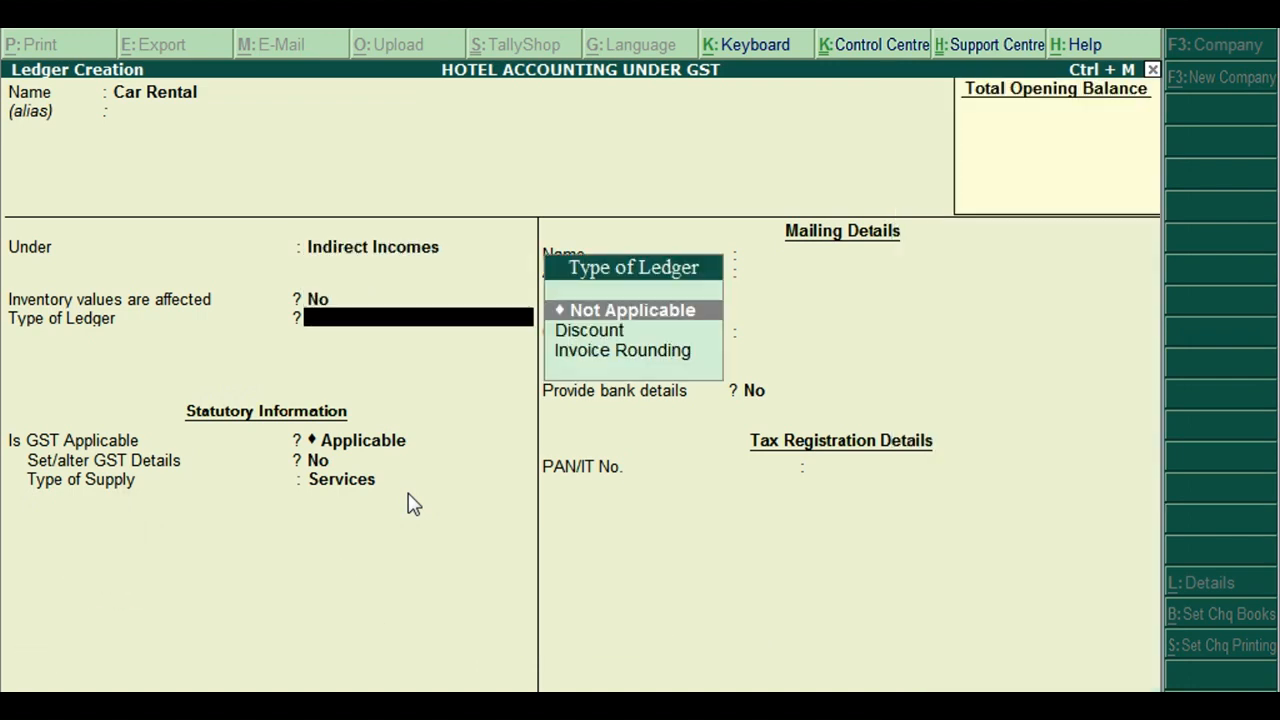
pyautogui.press('Return')
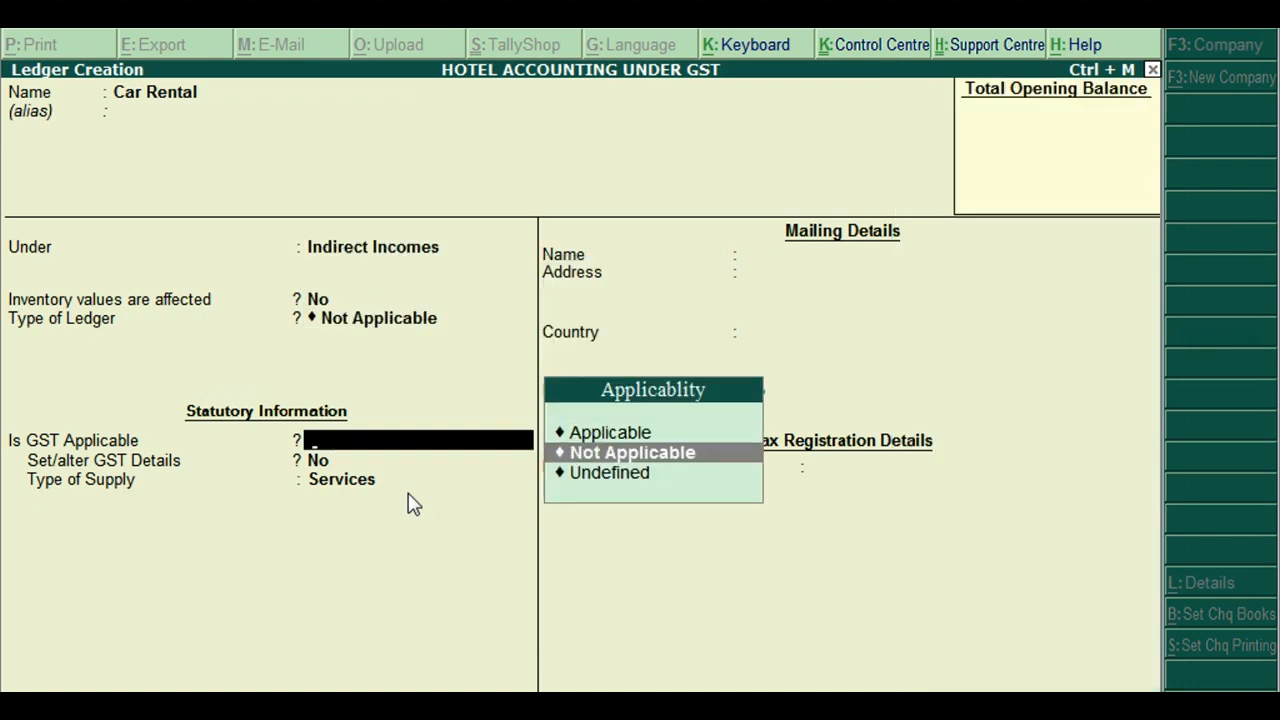
pyautogui.press('Return')
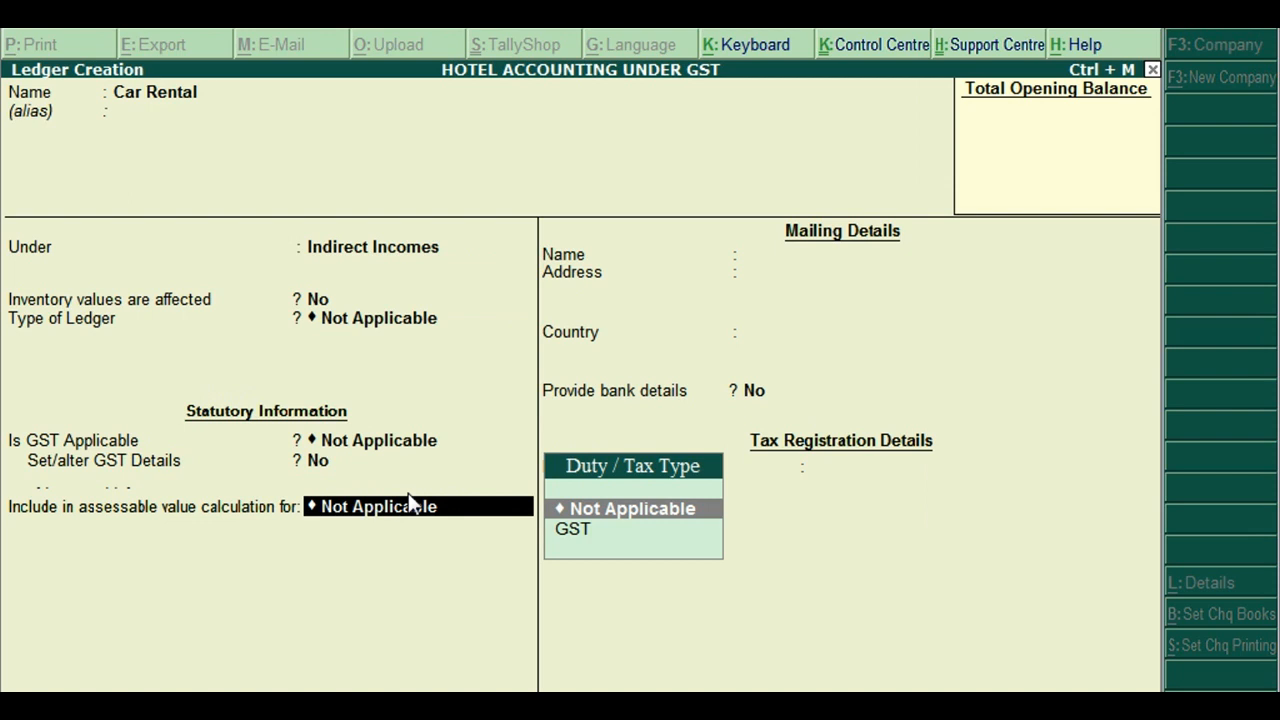
pyautogui.press('Down')
pyautogui.press('Return')
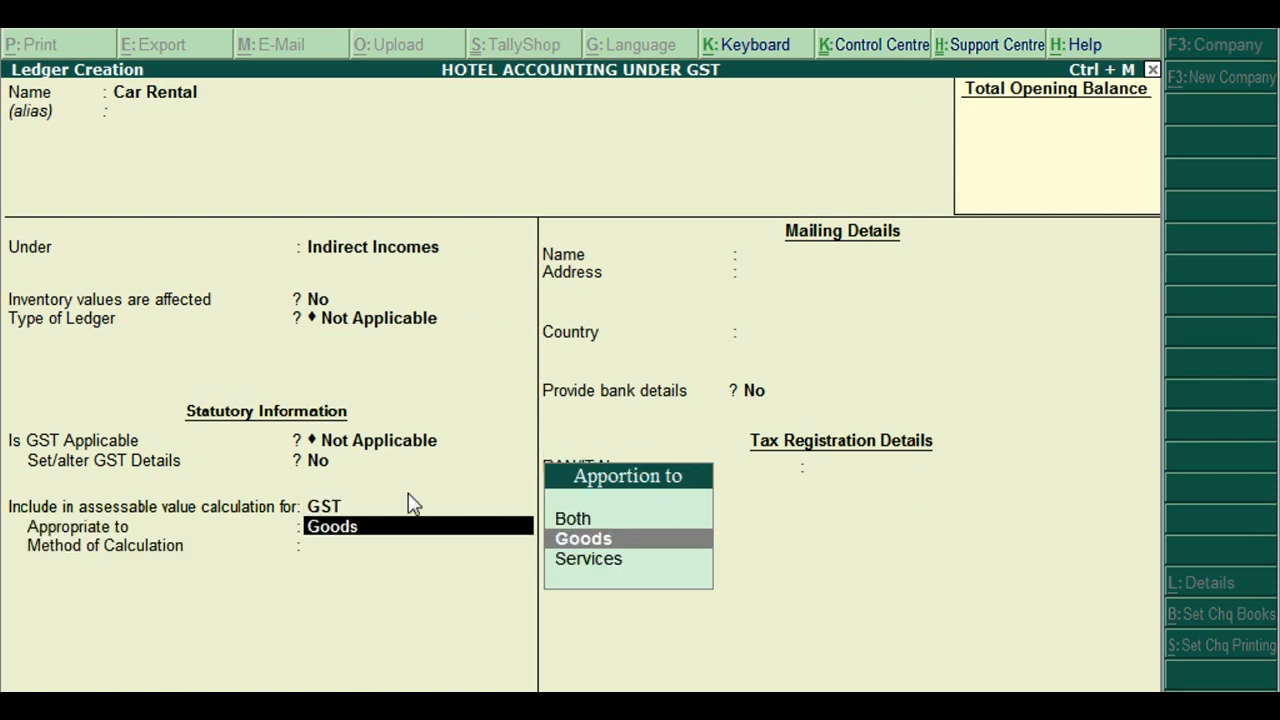
pyautogui.press('Down')
pyautogui.press('Return')
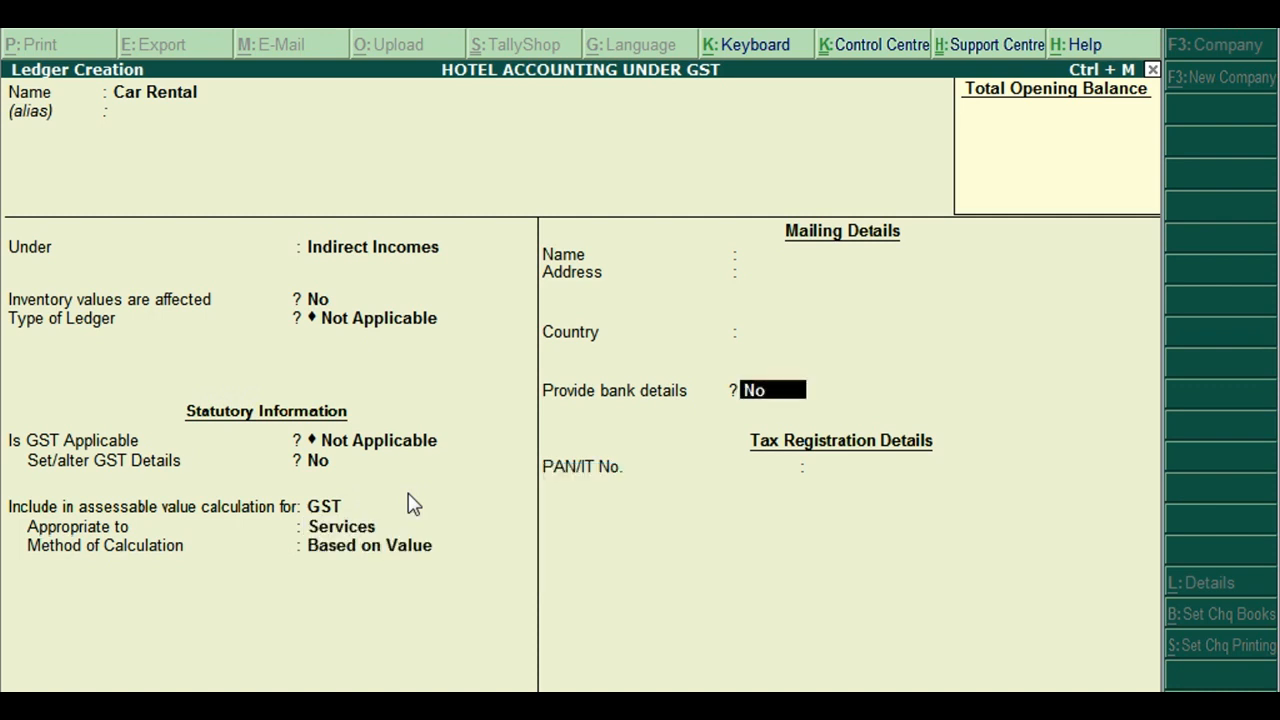
pyautogui.hotkey('ctrl', 'a')
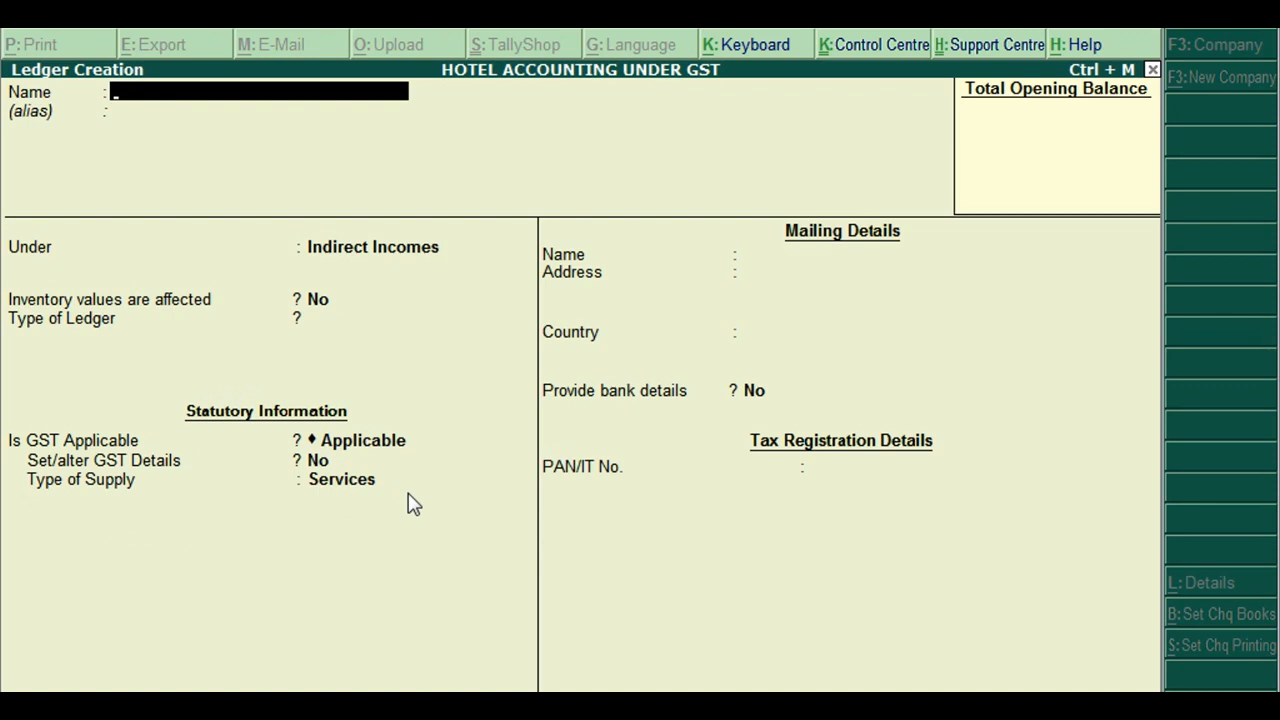
# Create the CGST ledger under Duties & Taxes with duty type GST and tax type Central Tax
pyautogui.write('CGST')
pyautogui.press('Return')
pyautogui.press('Return')
pyautogui.write('DU')
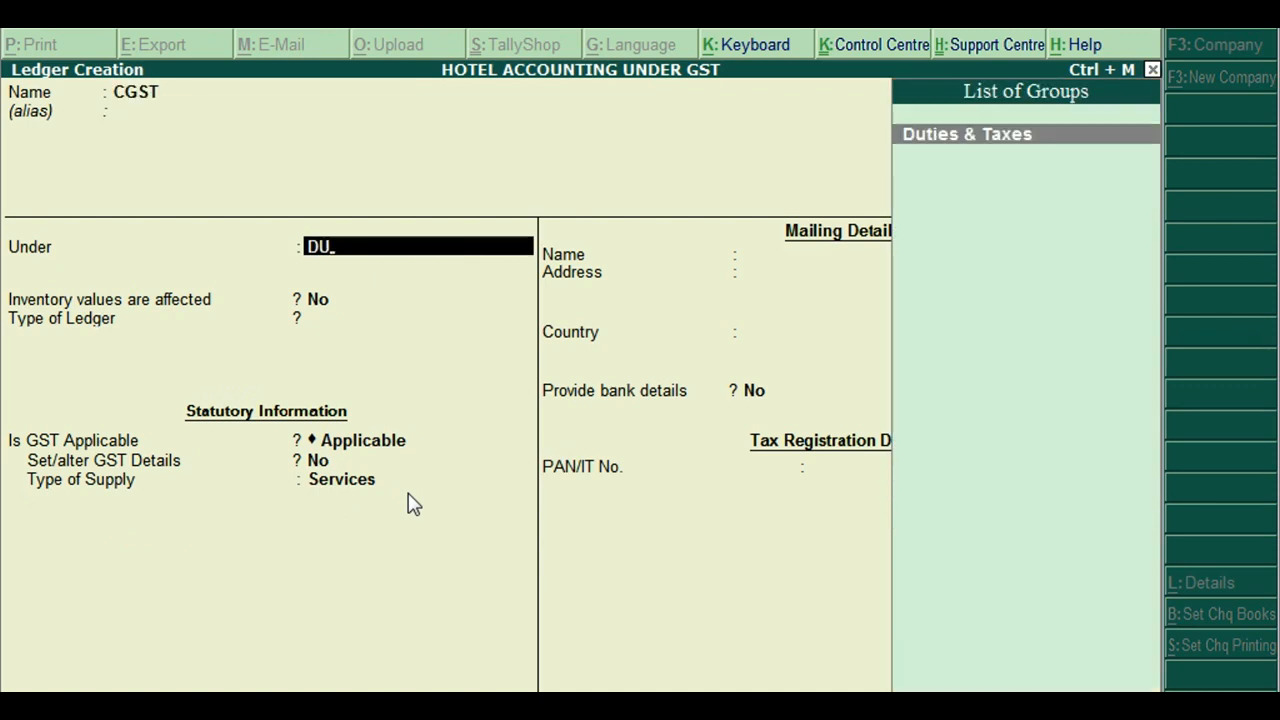
pyautogui.press('Return')
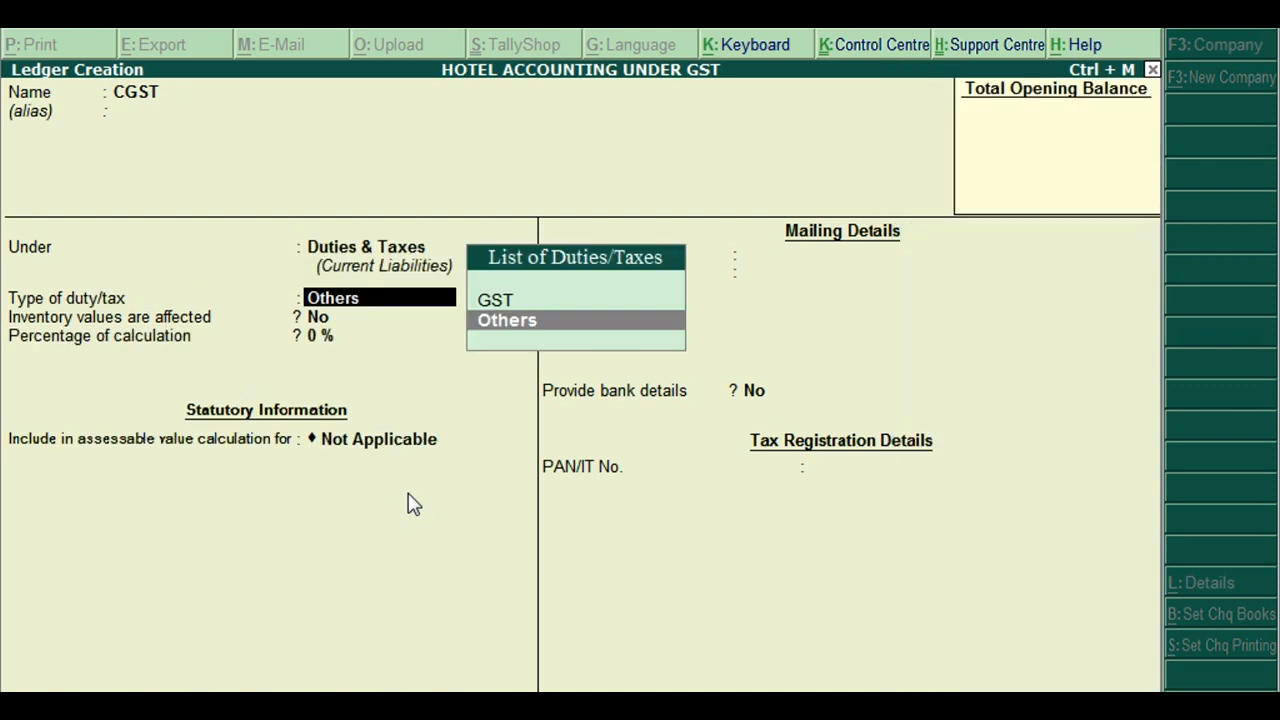
pyautogui.press('Up')
pyautogui.press('Return')
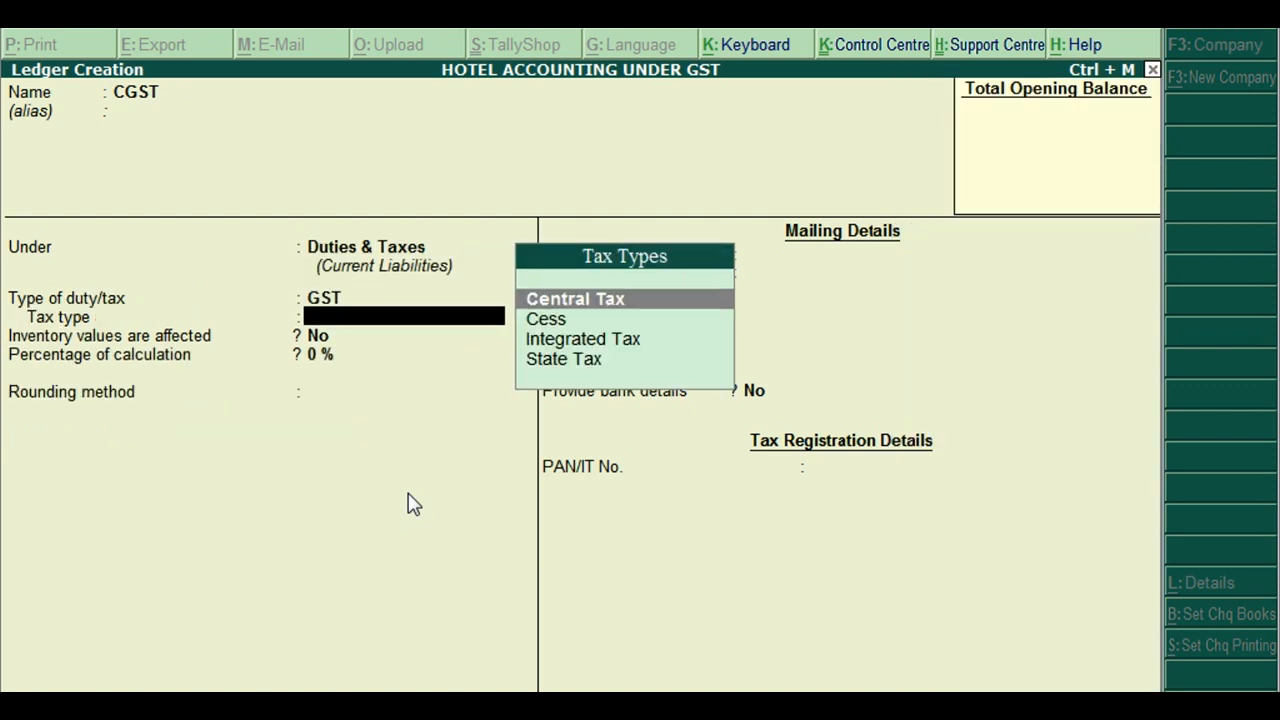
pyautogui.press('Return')
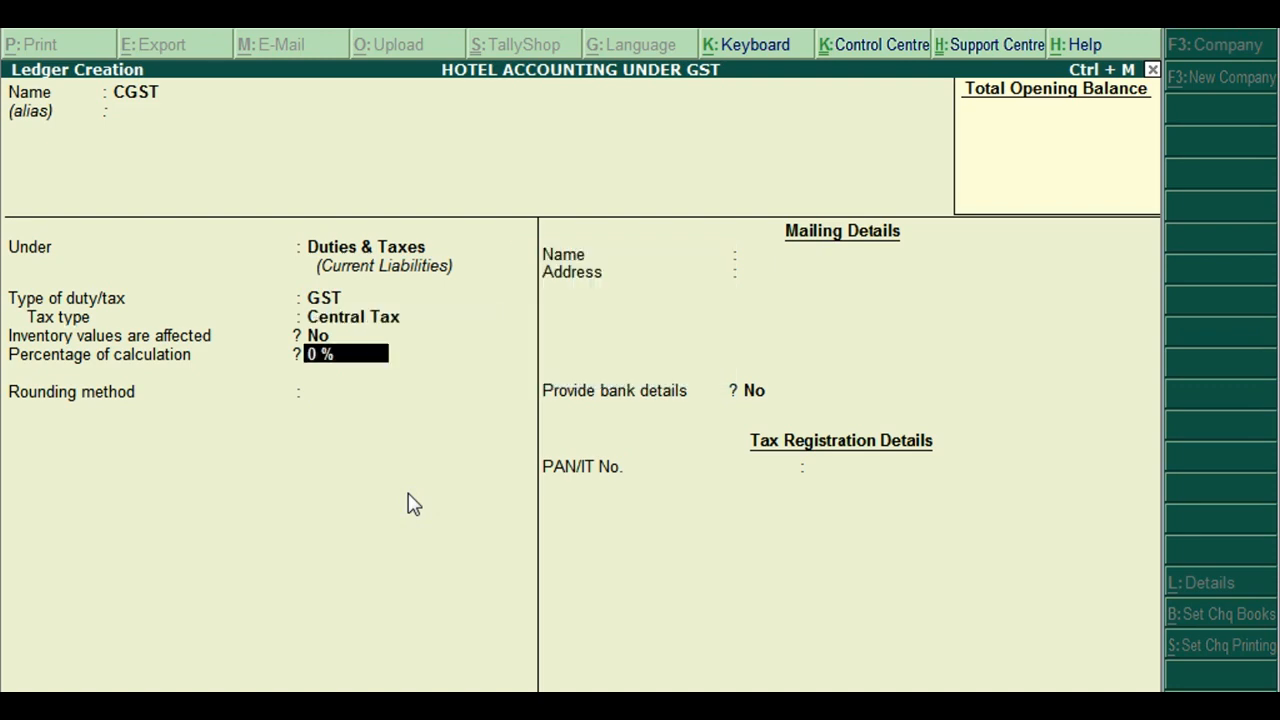
pyautogui.hotkey('ctrl', 'a')
# Create the SGST ledger under Duties & Taxes with duty type GST and tax type State Tax
pyautogui.write('SGST')
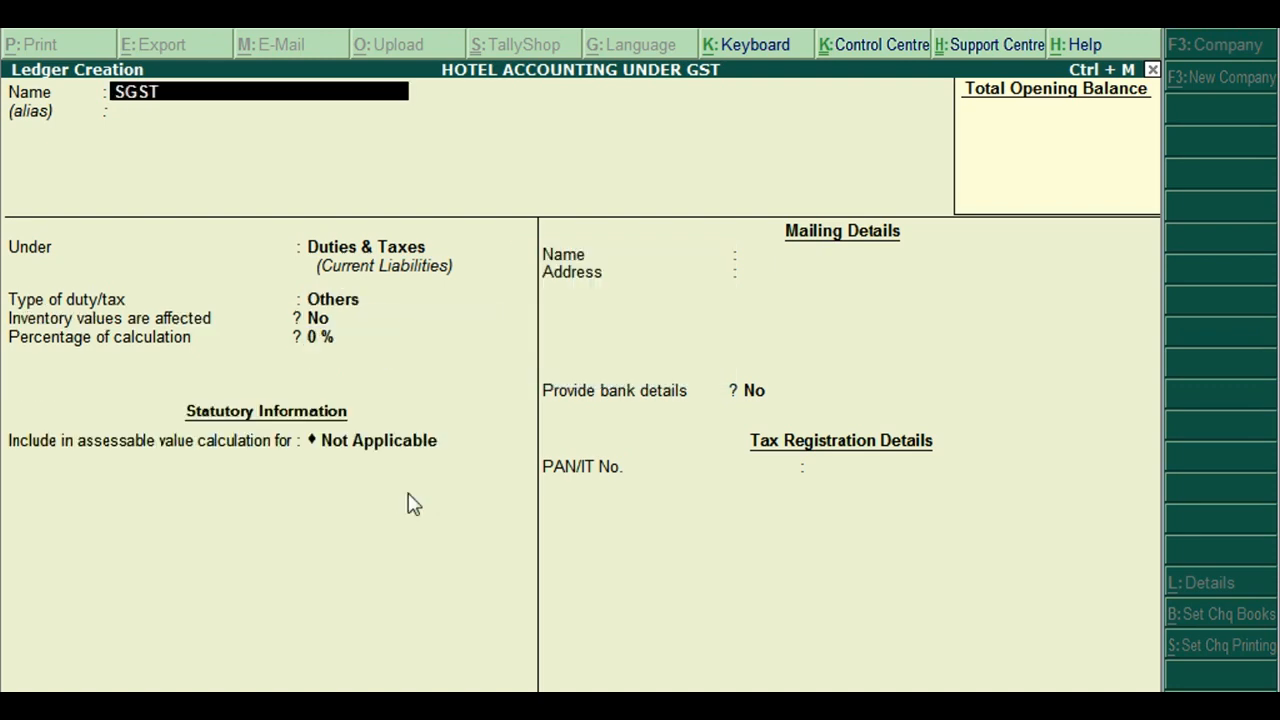
pyautogui.press('Return')
pyautogui.write('D')
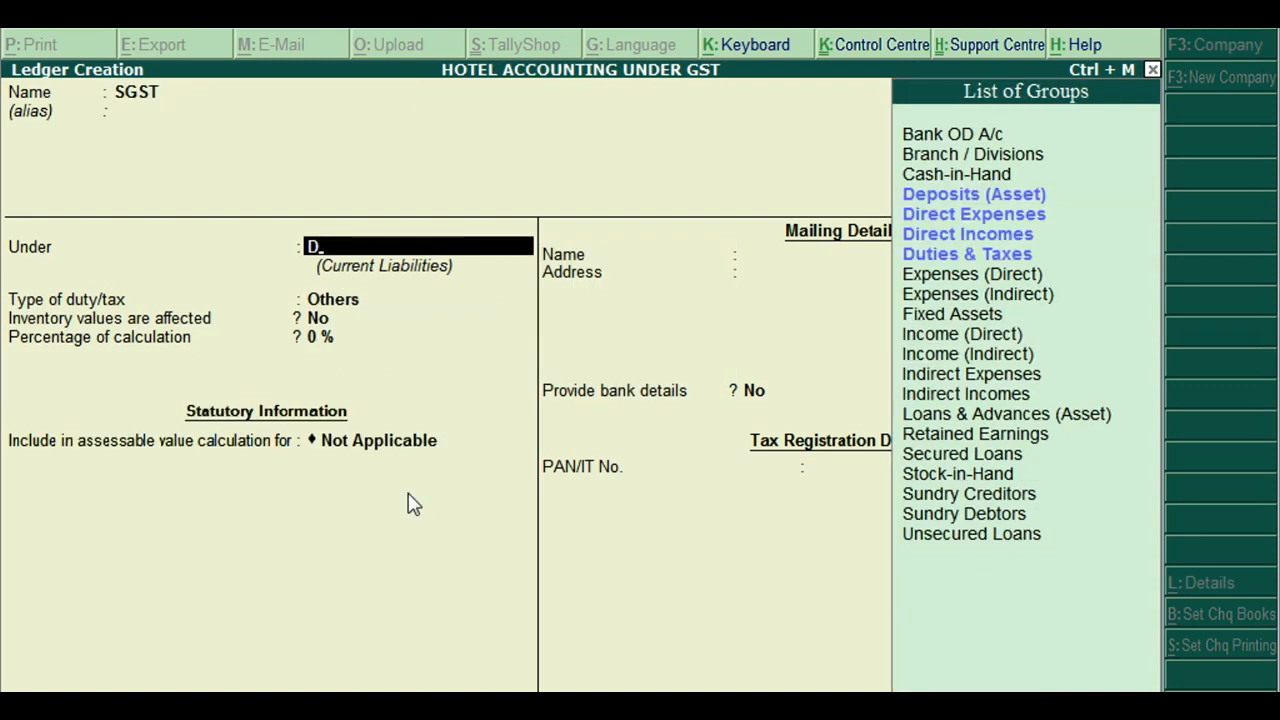
pyautogui.write('U')
pyautogui.press('Return')
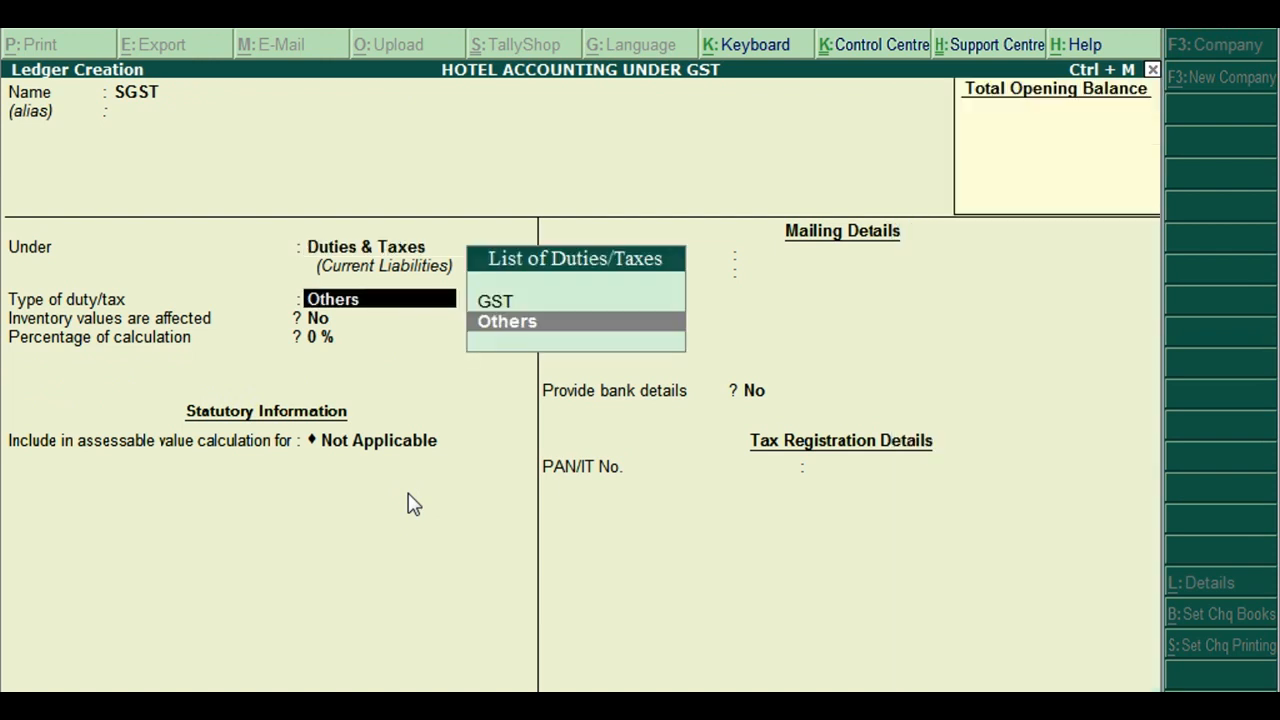
pyautogui.press('Up')
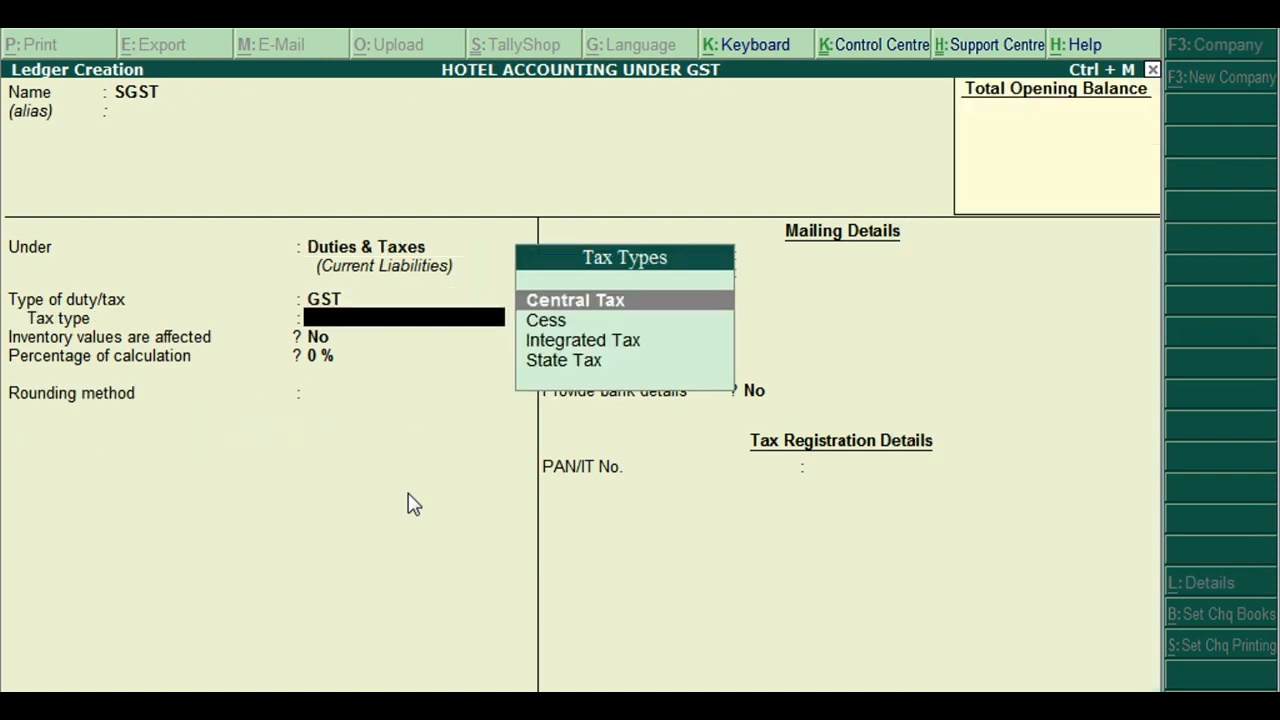
pyautogui.press('Down')
pyautogui.press('Down')
pyautogui.press('Down')
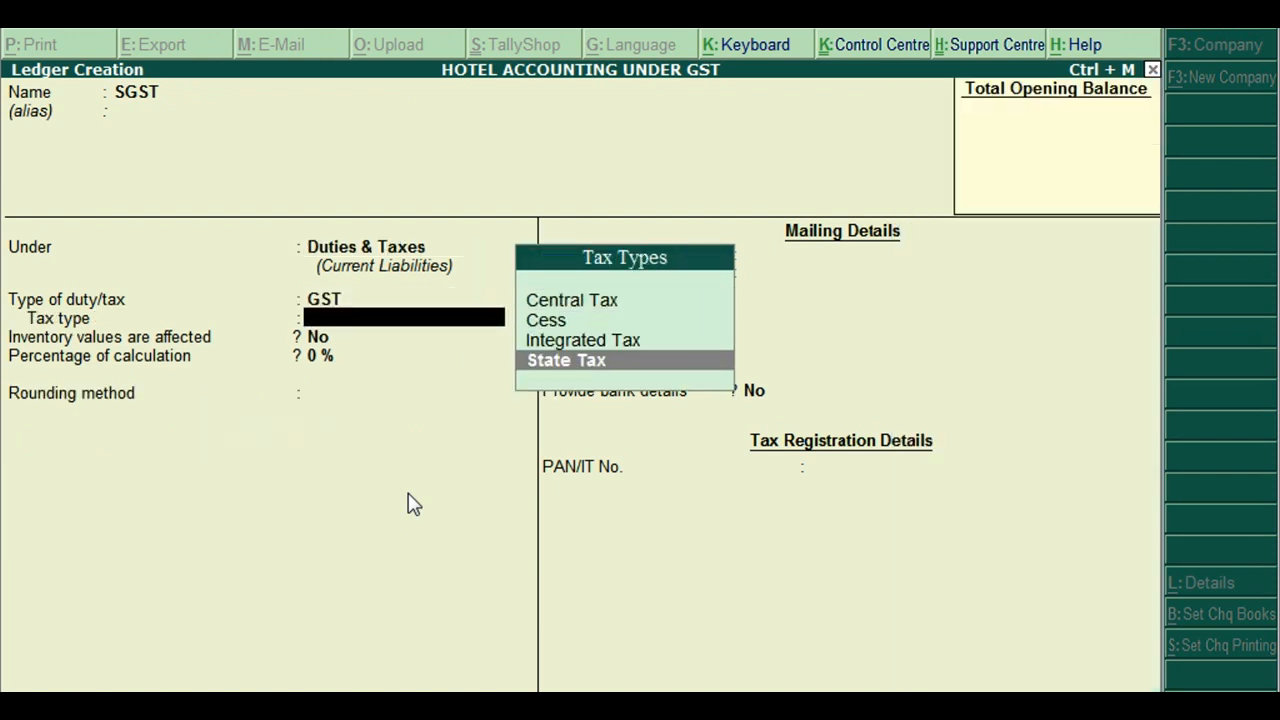
pyautogui.press('Return')
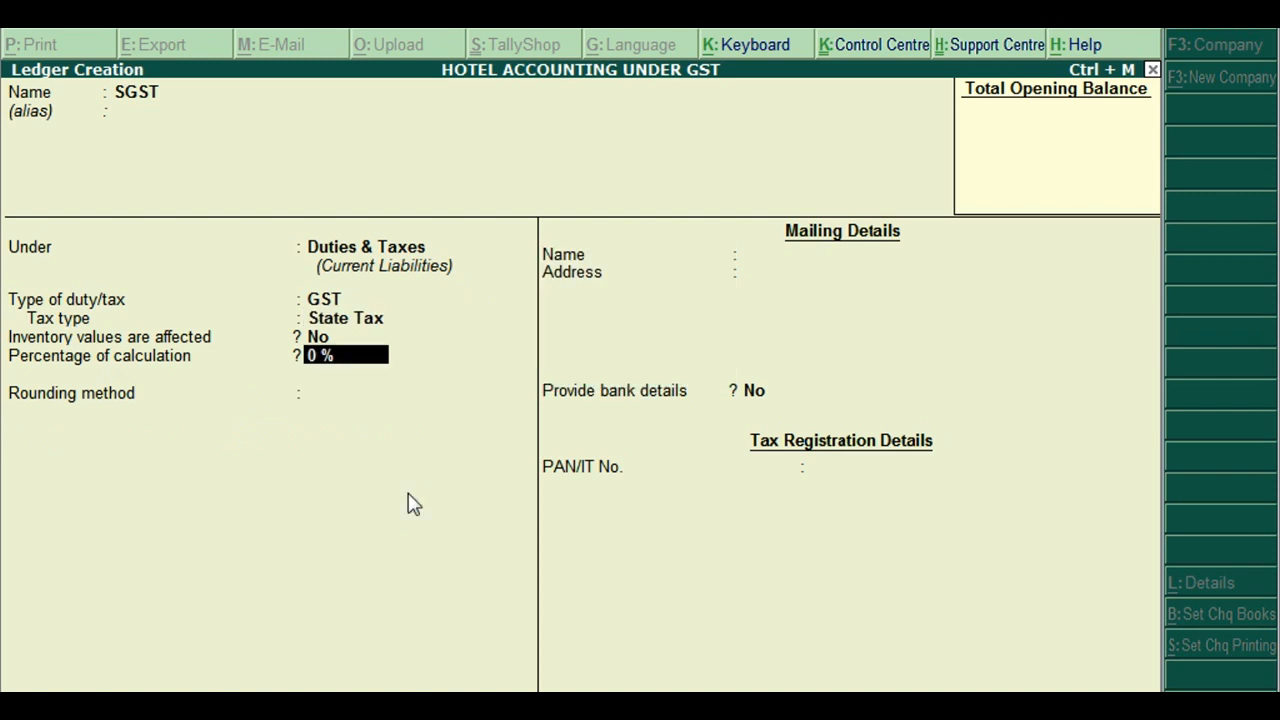
pyautogui.hotkey('ctrl', 'a')
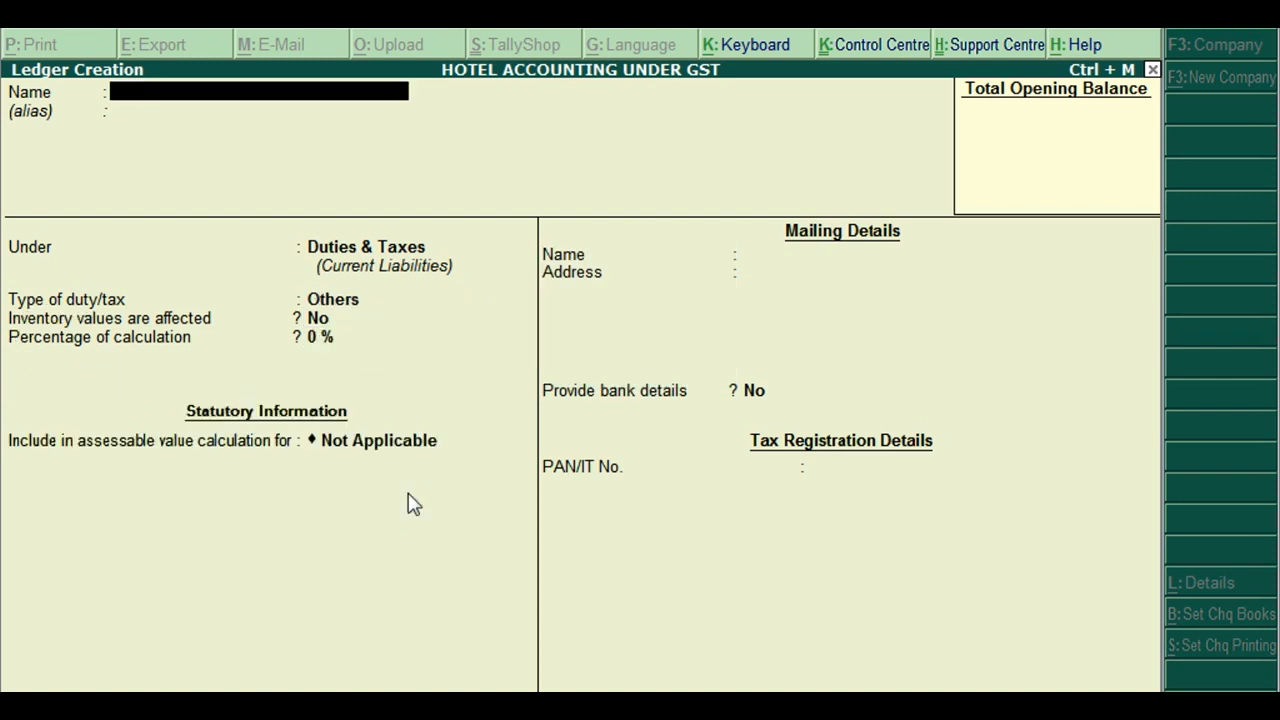
# Check the eight created ledgers, Car Rental through SGST, in the Alter list, then return to the Gateway
pyautogui.press('Escape')
pyautogui.press('Down')
pyautogui.press('Down')
pyautogui.press('Return')
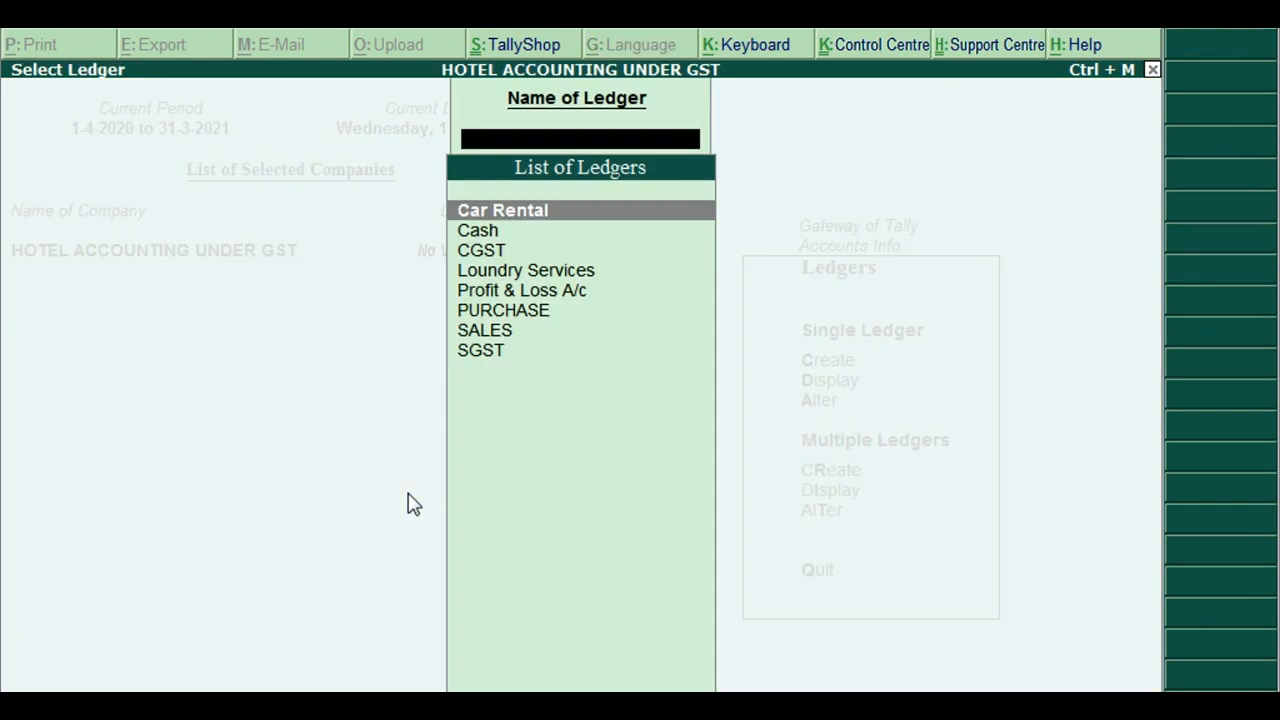
pyautogui.press('Down')
pyautogui.press('Down')
pyautogui.press('Down')
pyautogui.press('Down')
pyautogui.press('Down')
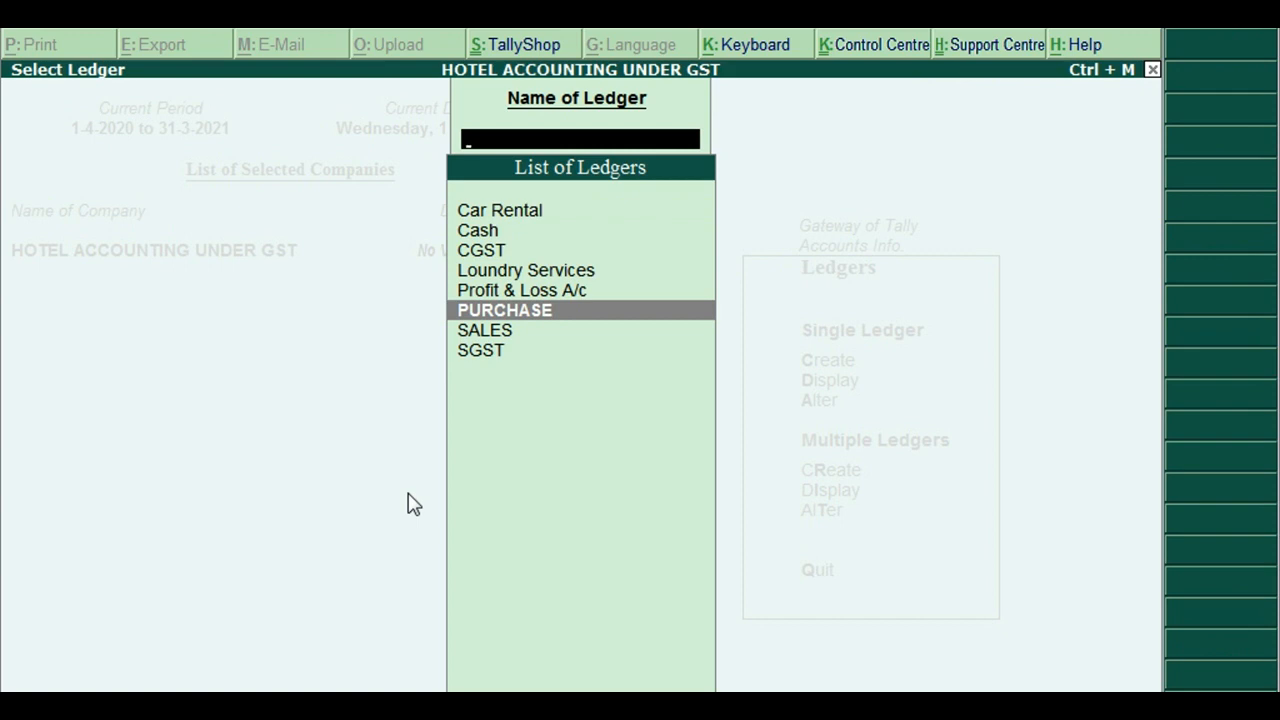
pyautogui.press('Escape')
pyautogui.press('Escape')
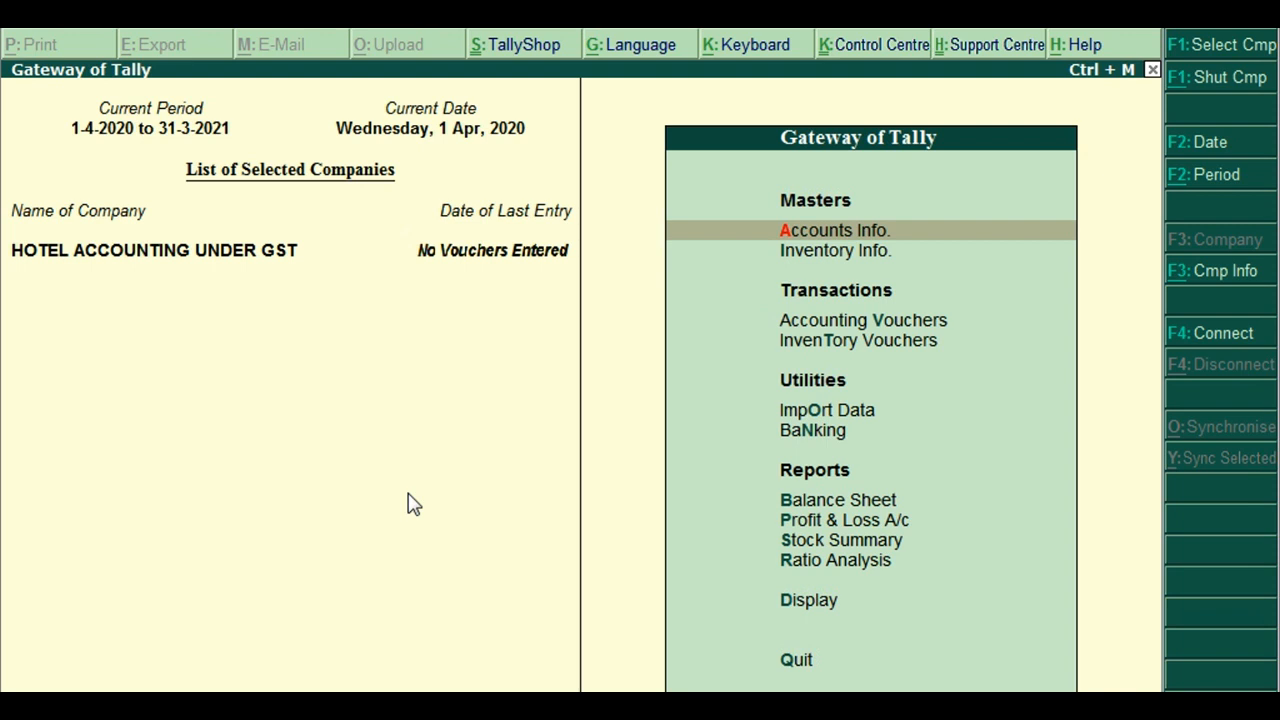
# Go through Inventory Info. > Stock Items to create a single stock item
pyautogui.press('Down')
pyautogui.press('Return')
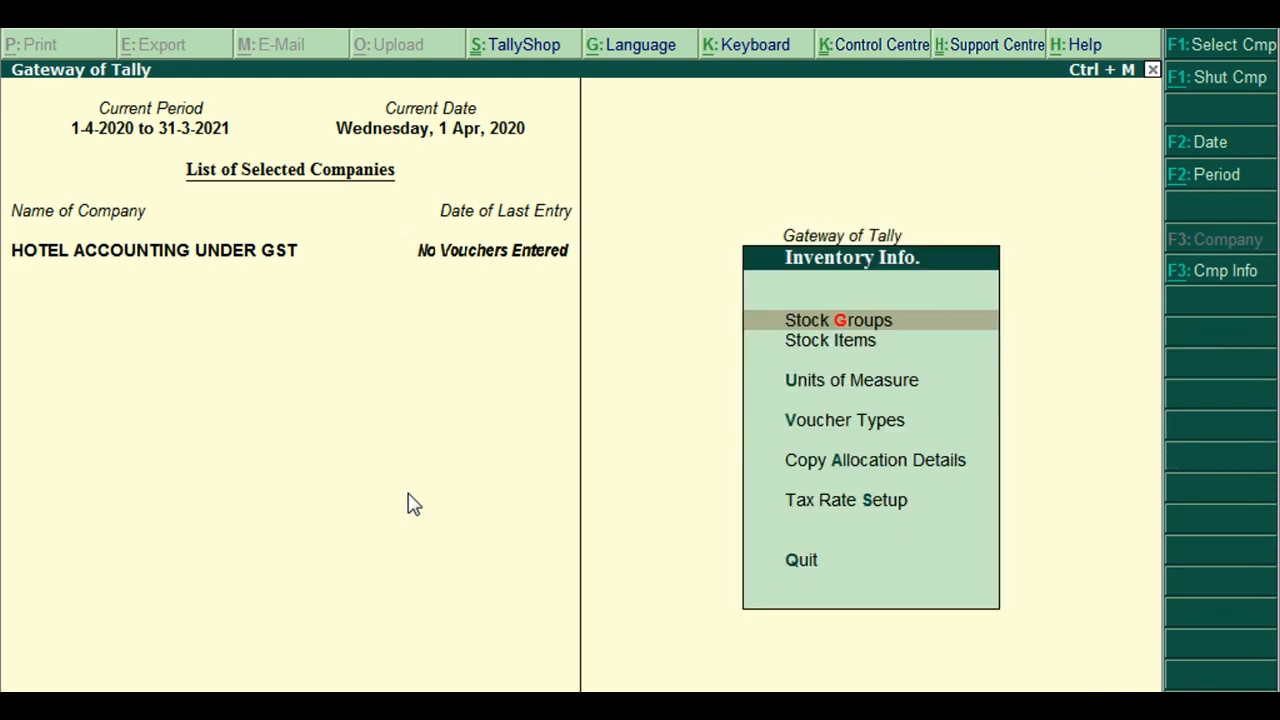
pyautogui.press('Down')
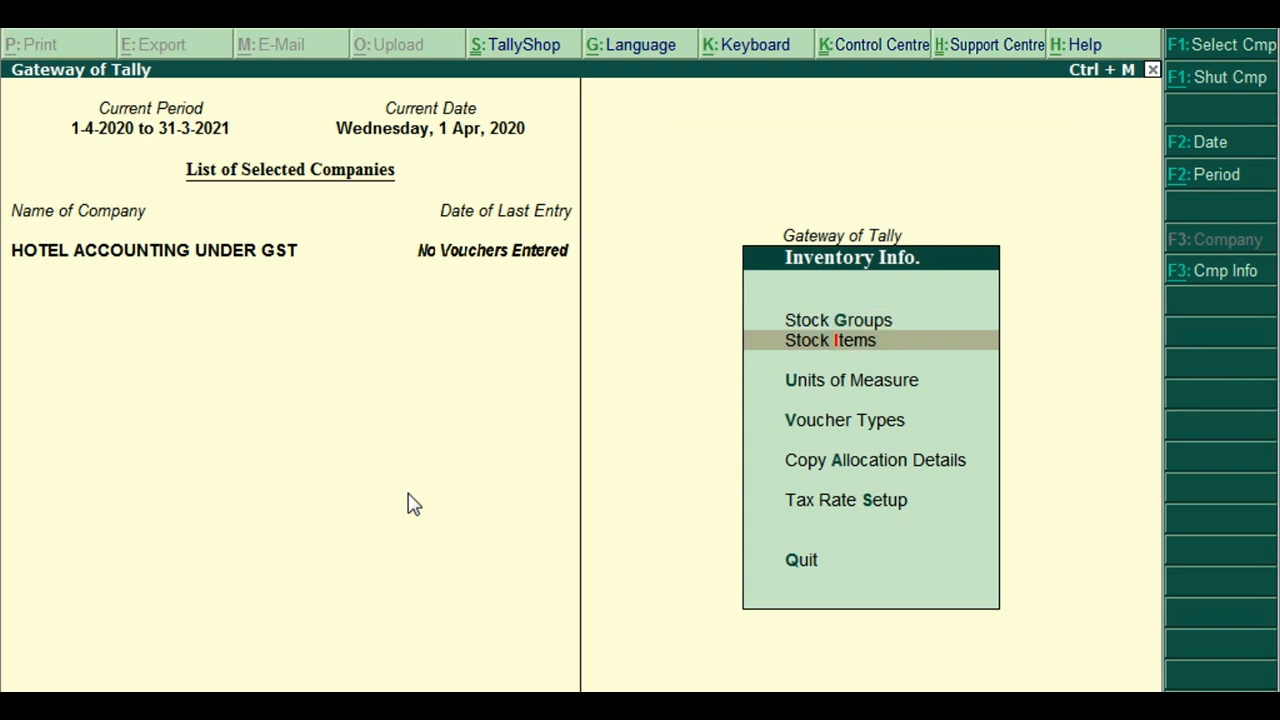
pyautogui.press('Return')
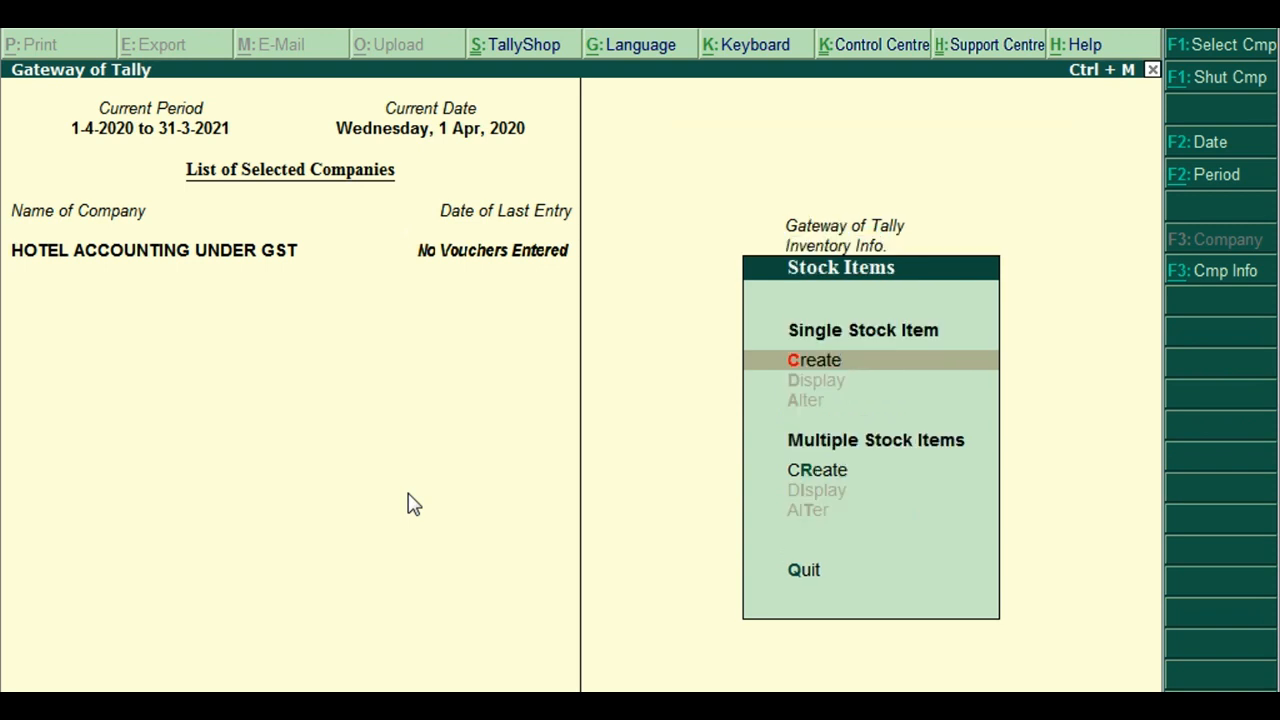
pyautogui.press('Return')
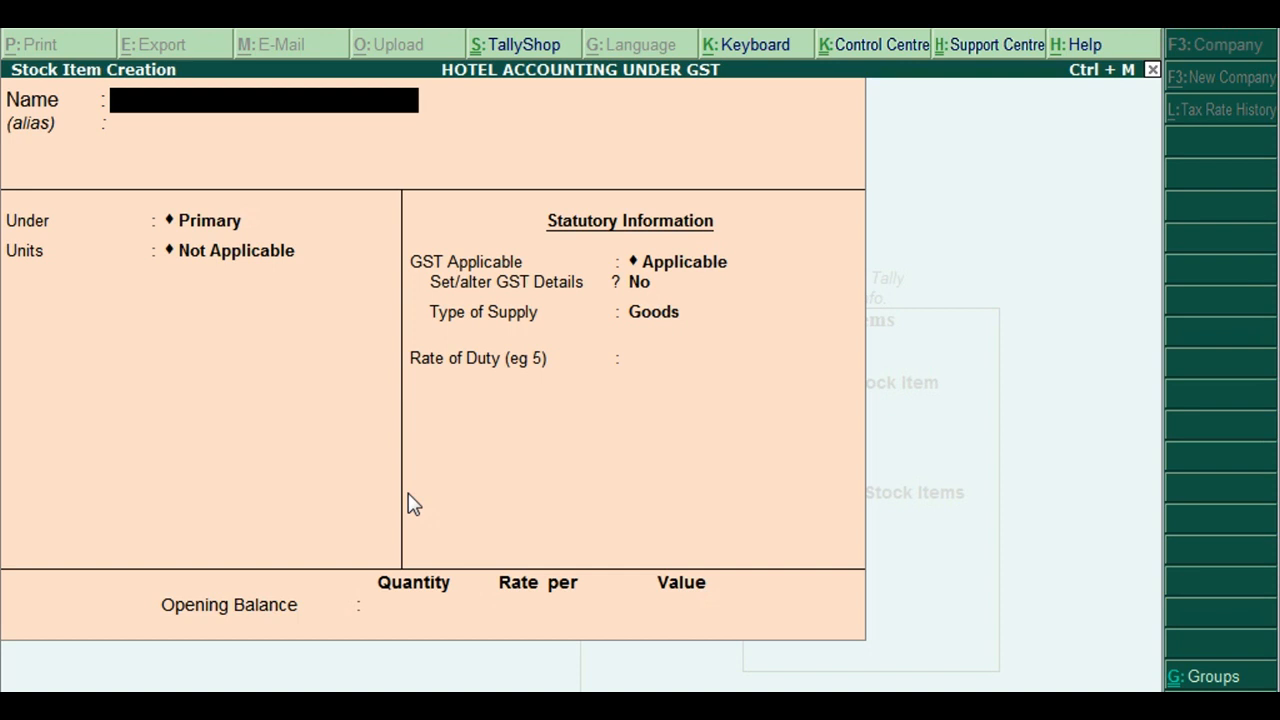
# Name the stock item AC ROOM and place it under a newly created ROOMS group
pyautogui.write('AC ROOM')
pyautogui.press('Return')
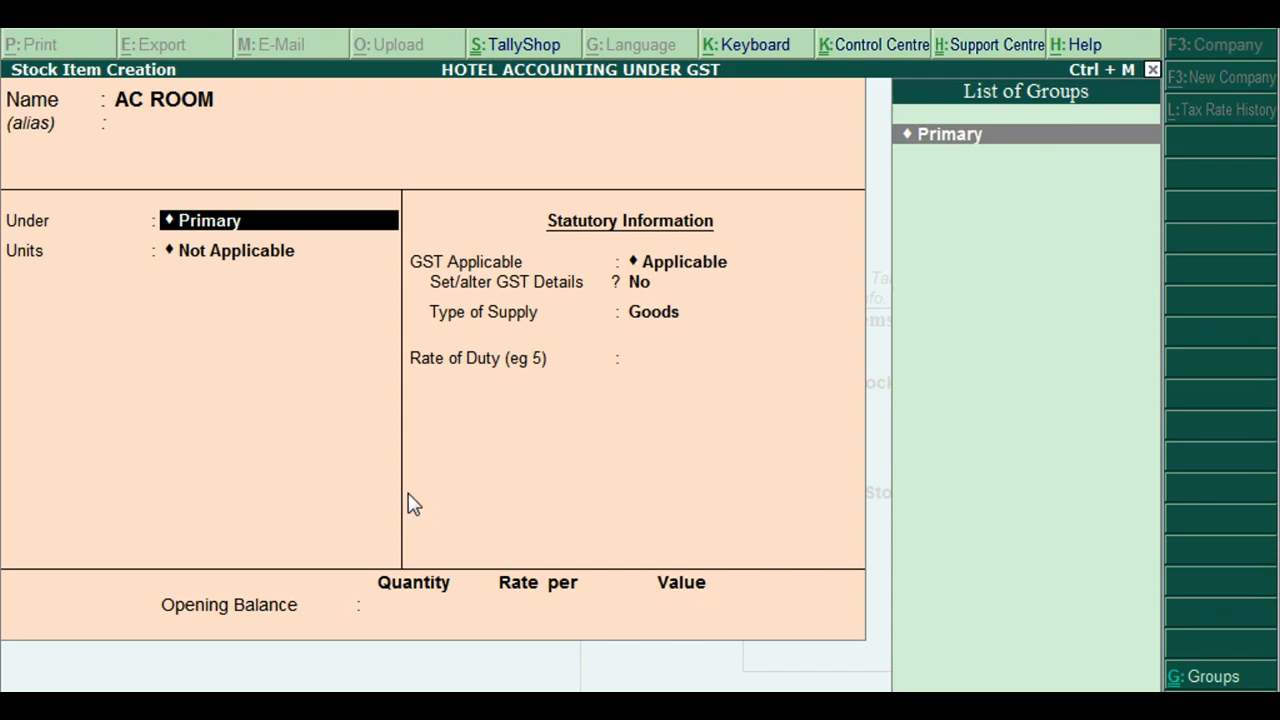
pyautogui.hotkey('alt', 'c')
pyautogui.write('ROOMS')
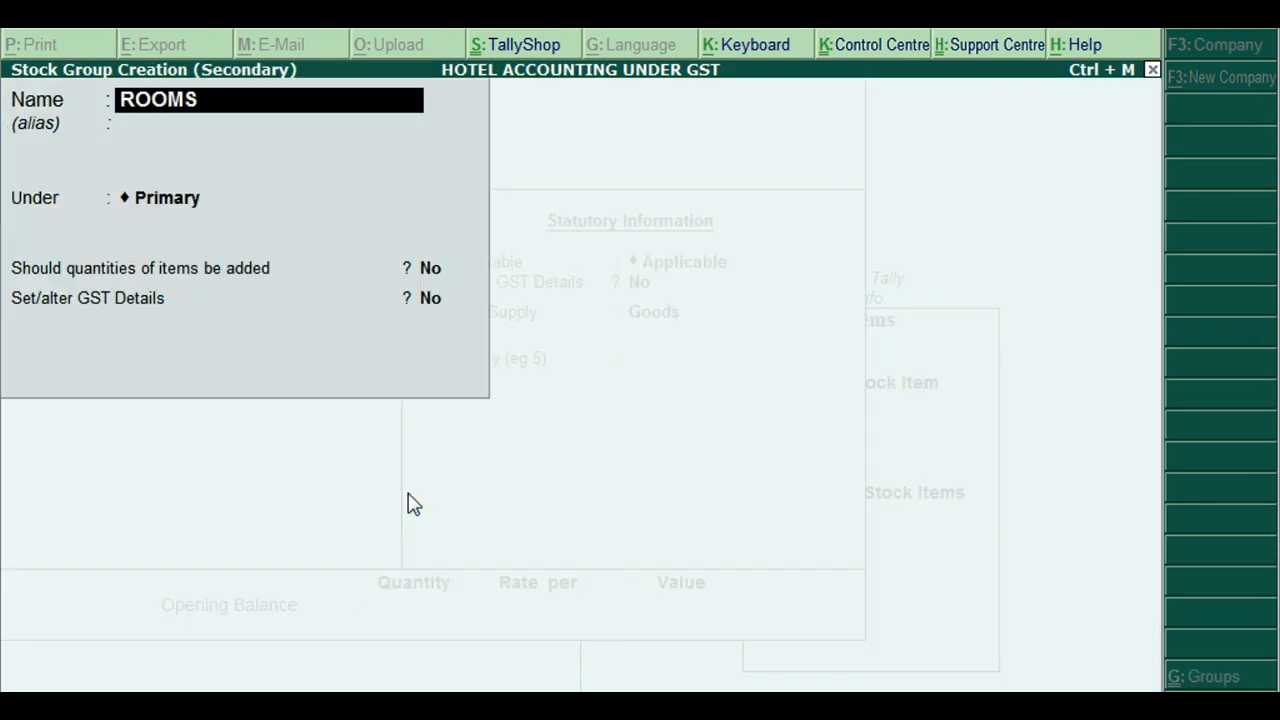
pyautogui.press('Return')
pyautogui.hotkey('ctrl', 'a')
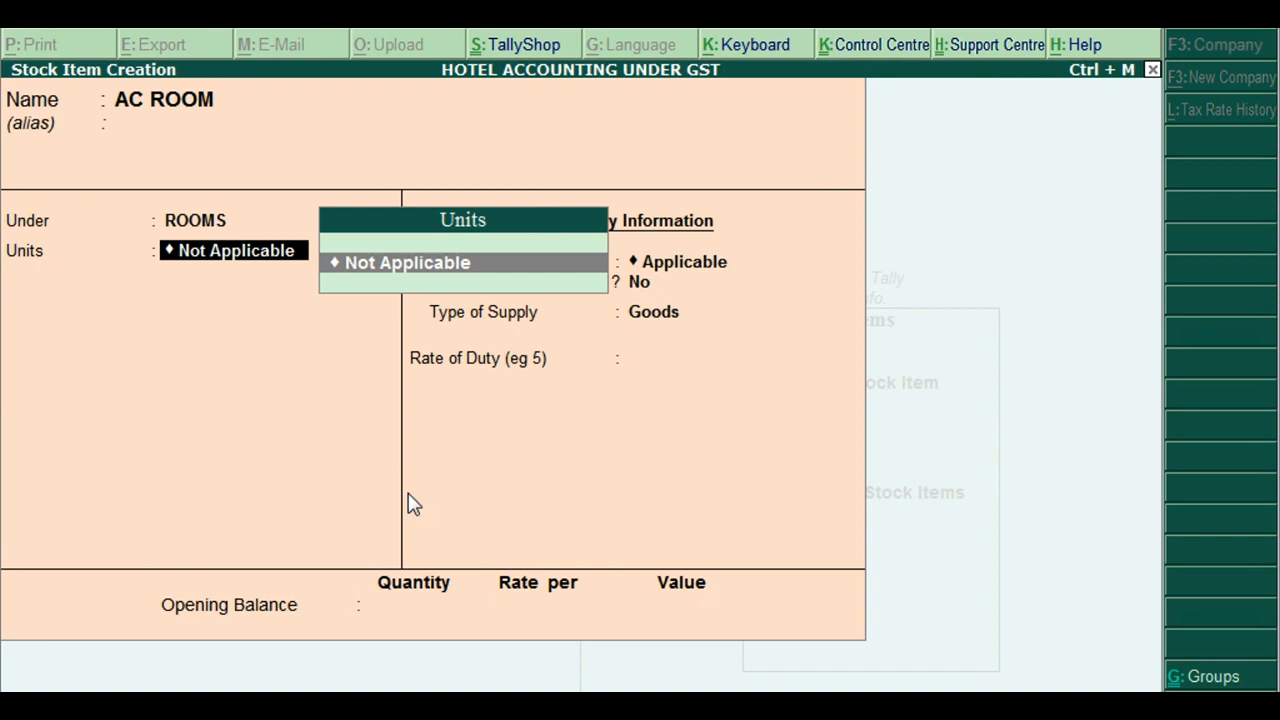
# Create unit NOS with quantity code NOS-NUMBERS for the item and keep GST applicable
pyautogui.hotkey('alt', 'c')
pyautogui.write('N')
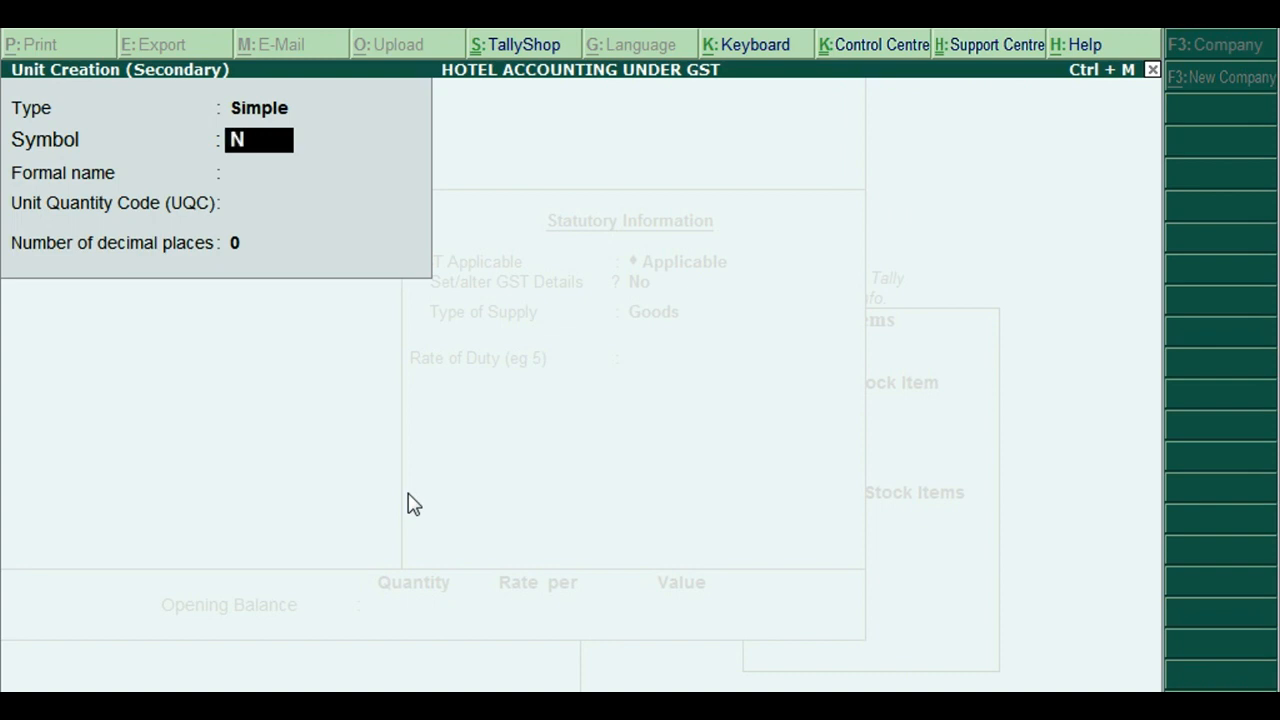
pyautogui.write('OS')
pyautogui.press('Return')
pyautogui.press('Return')
pyautogui.write('NUM')
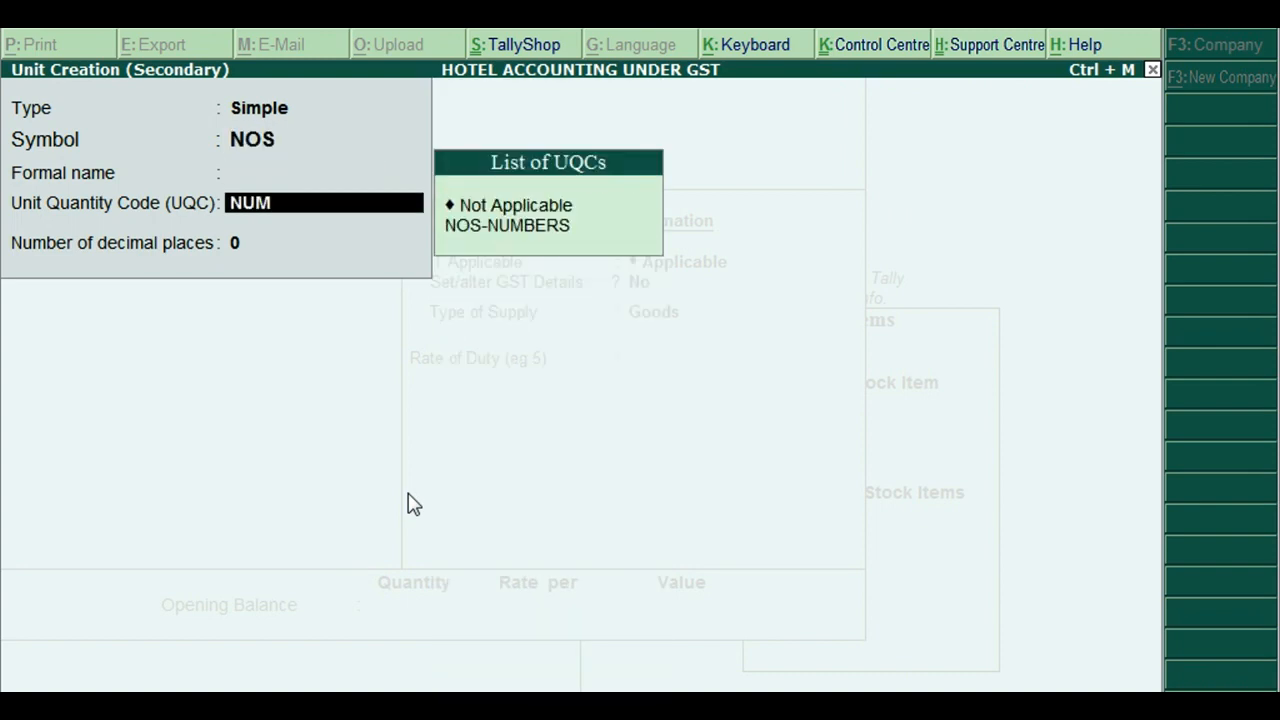
pyautogui.write('BER')
pyautogui.press('Down')
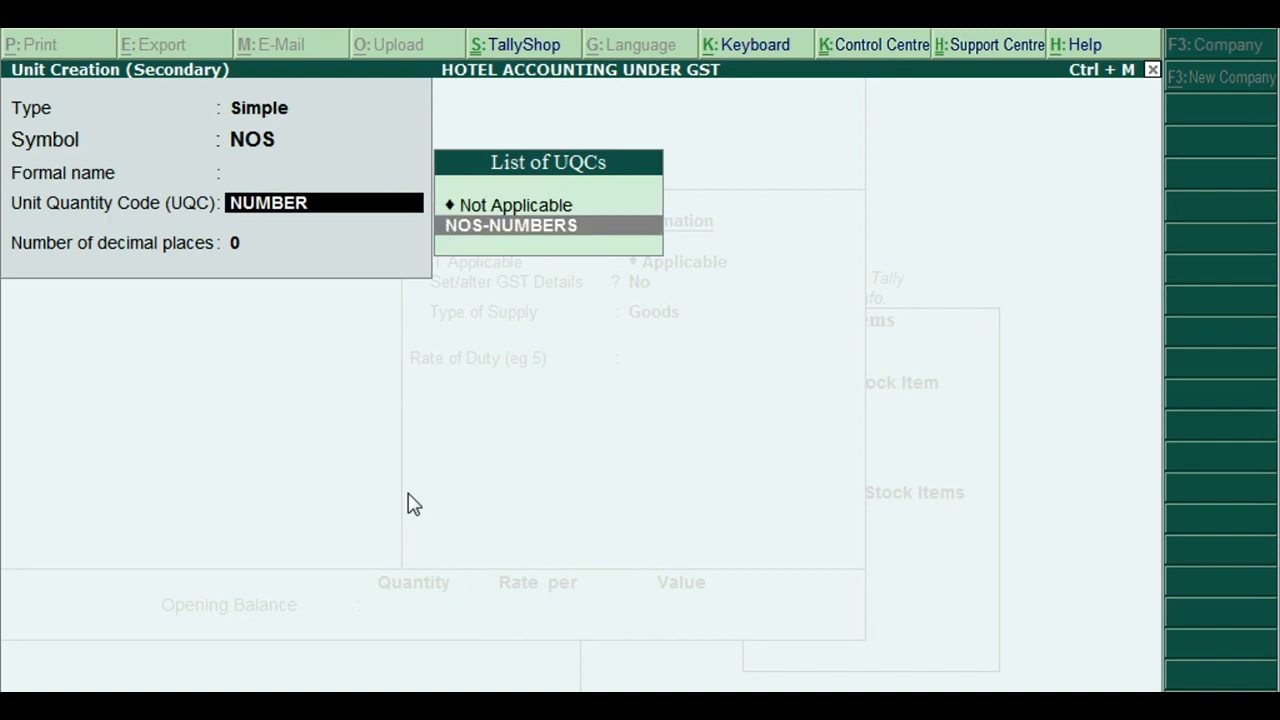
pyautogui.press('Return')
pyautogui.press('Return')
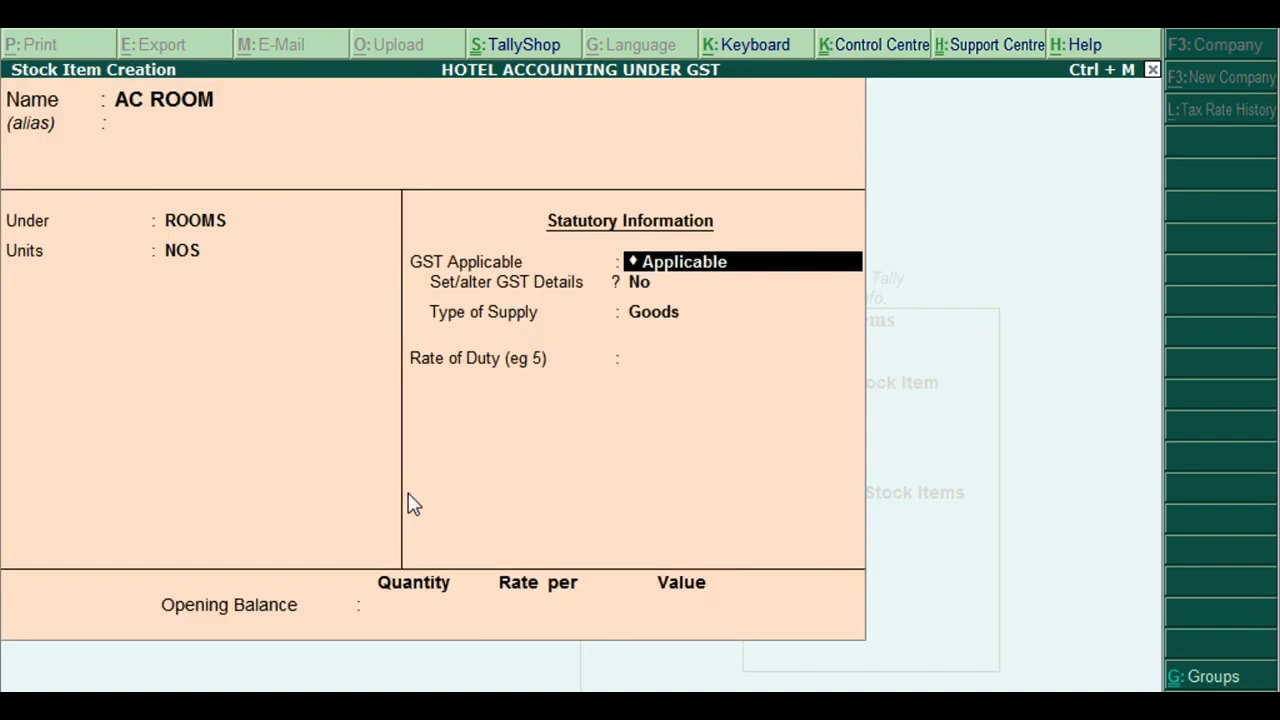
pyautogui.press('Return')
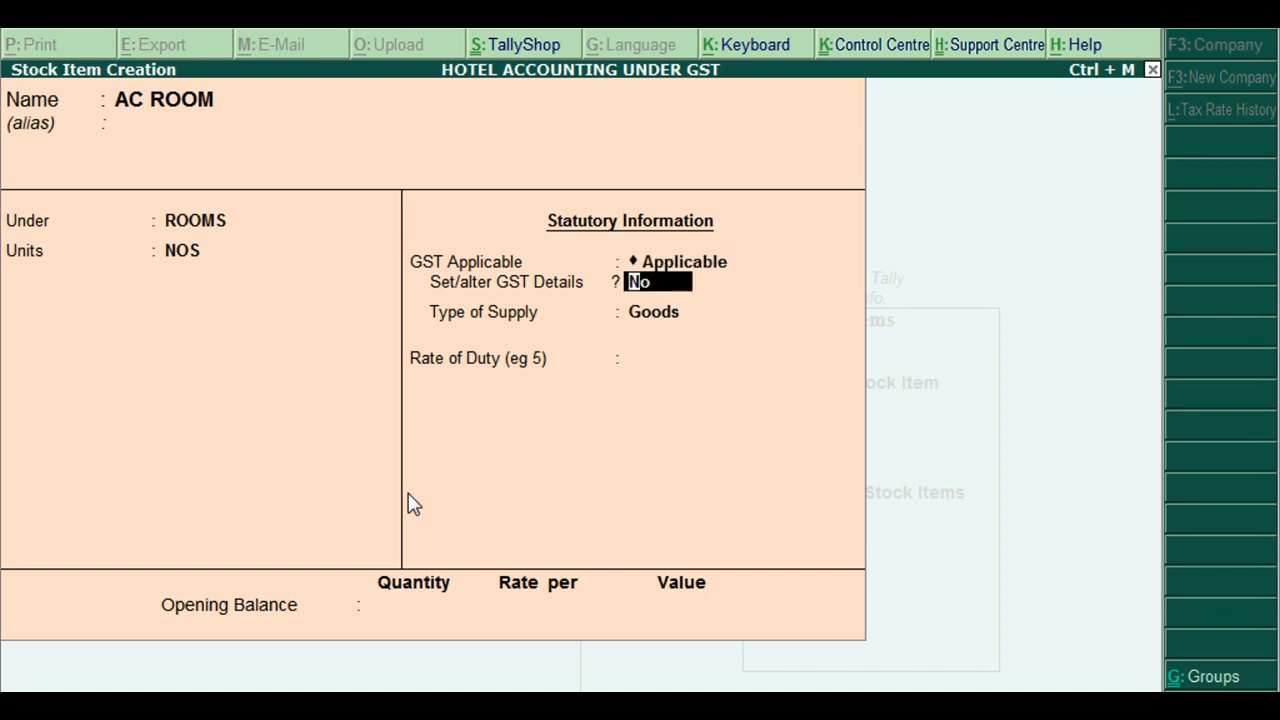
# Enter AC ROOM's GST description 'AC ROOM' and HSN/SAC code 74585
pyautogui.press('y')
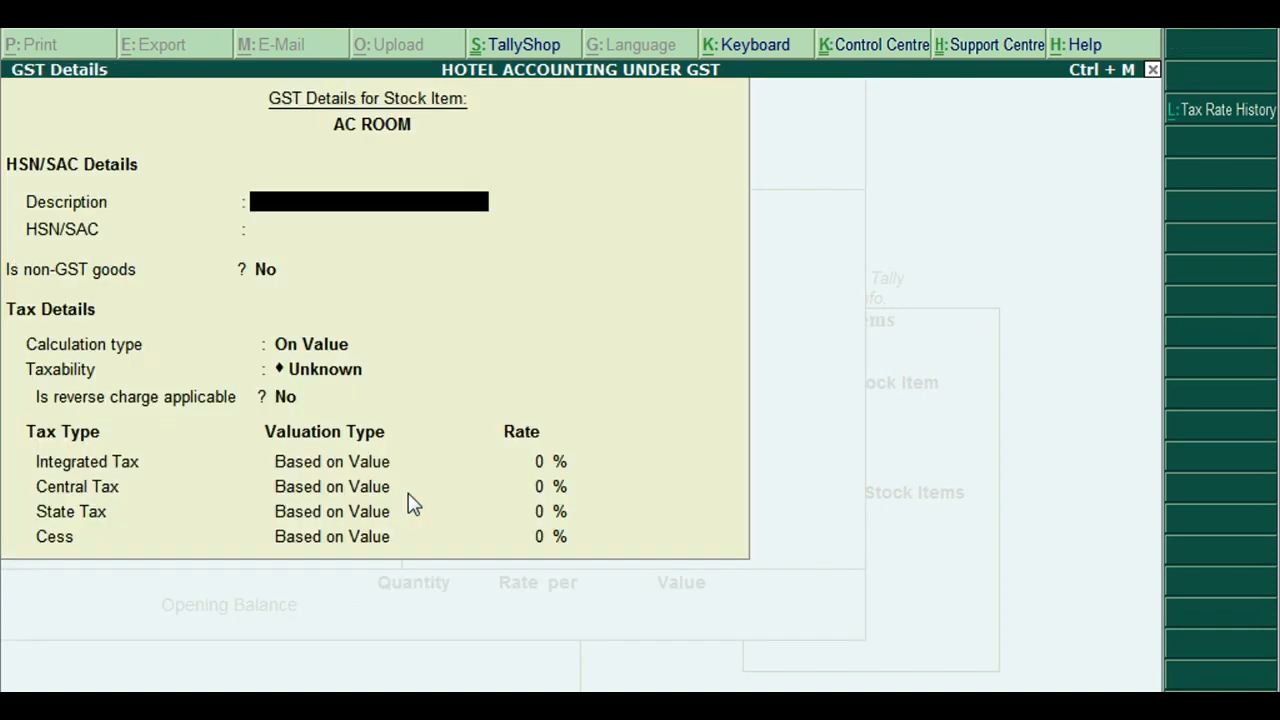
pyautogui.write('AC ROOM')
pyautogui.press('Return')
pyautogui.write('74585')
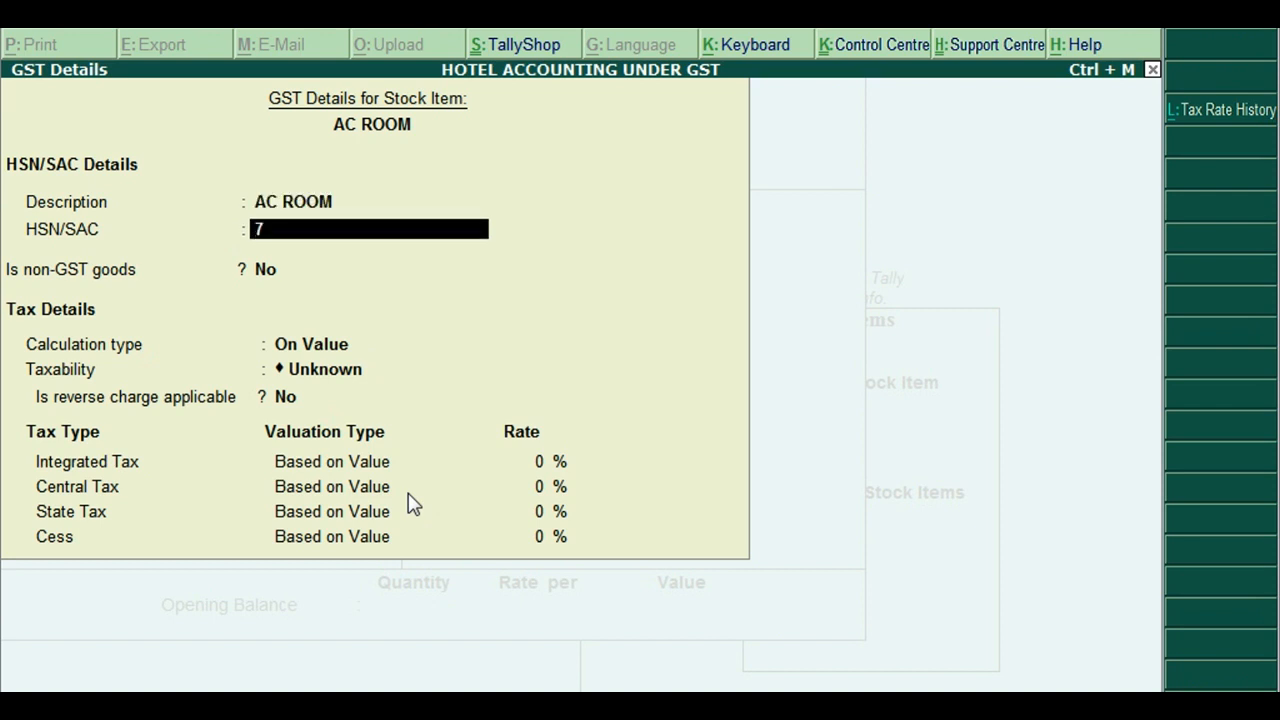
pyautogui.press('Return')
pyautogui.press('Return')
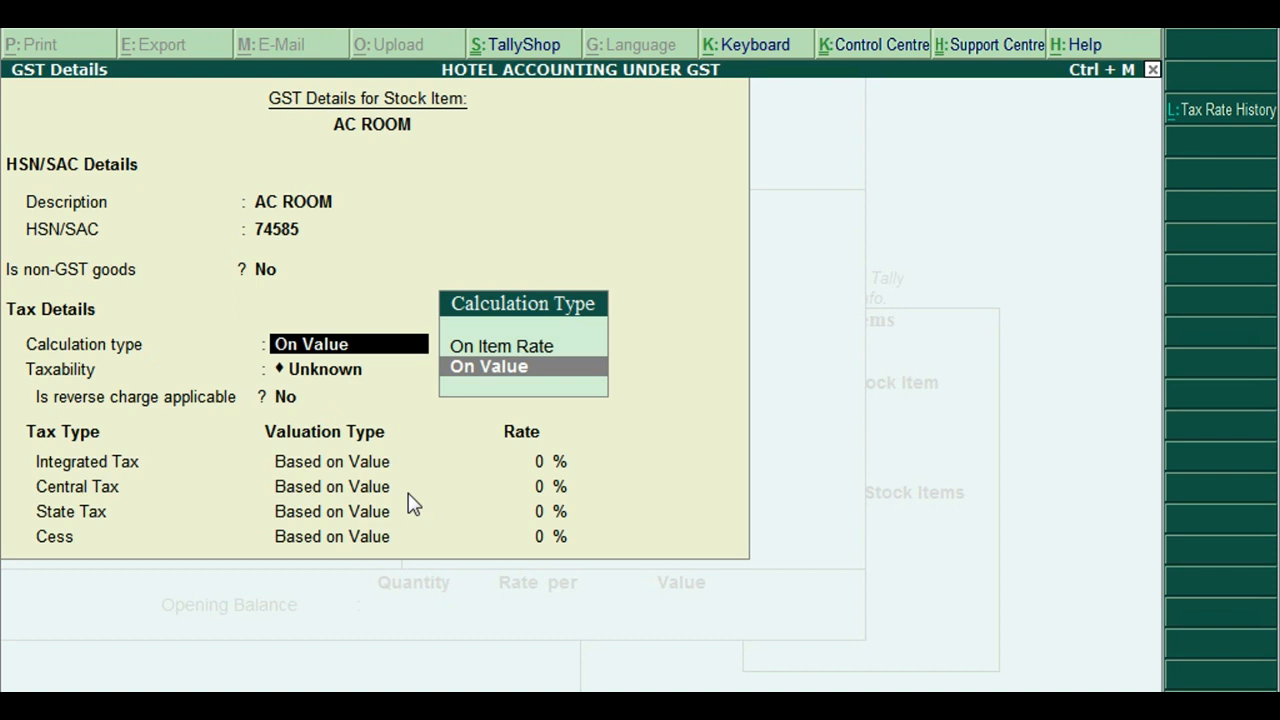
# Set the GST calculation type to On Item Rate to reach the tax slabs
pyautogui.press('Up')
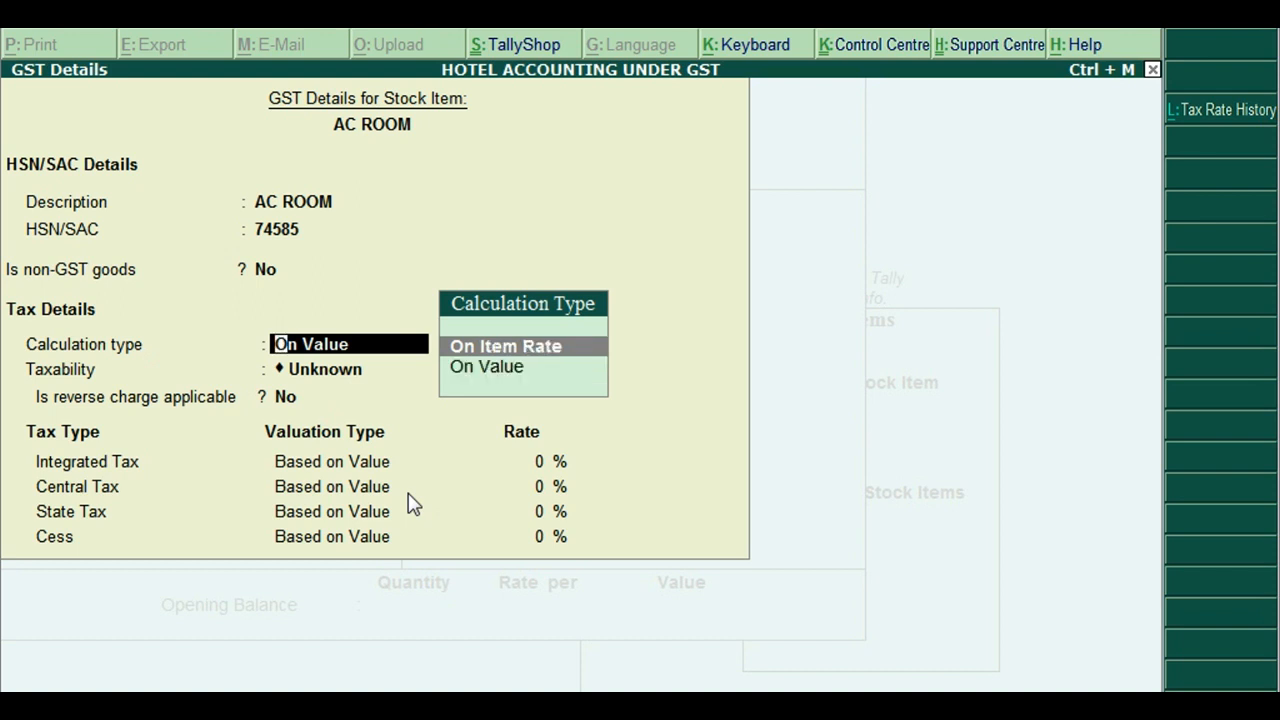
pyautogui.press('Down')
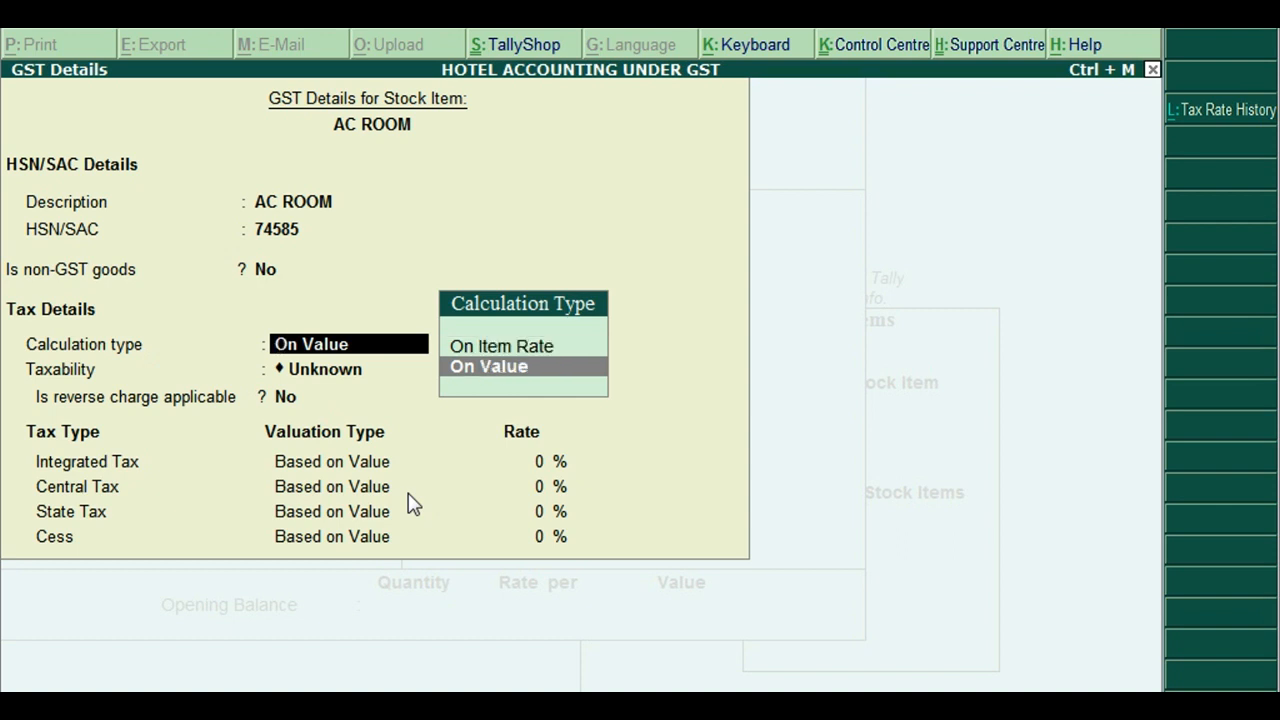
pyautogui.press('Up')
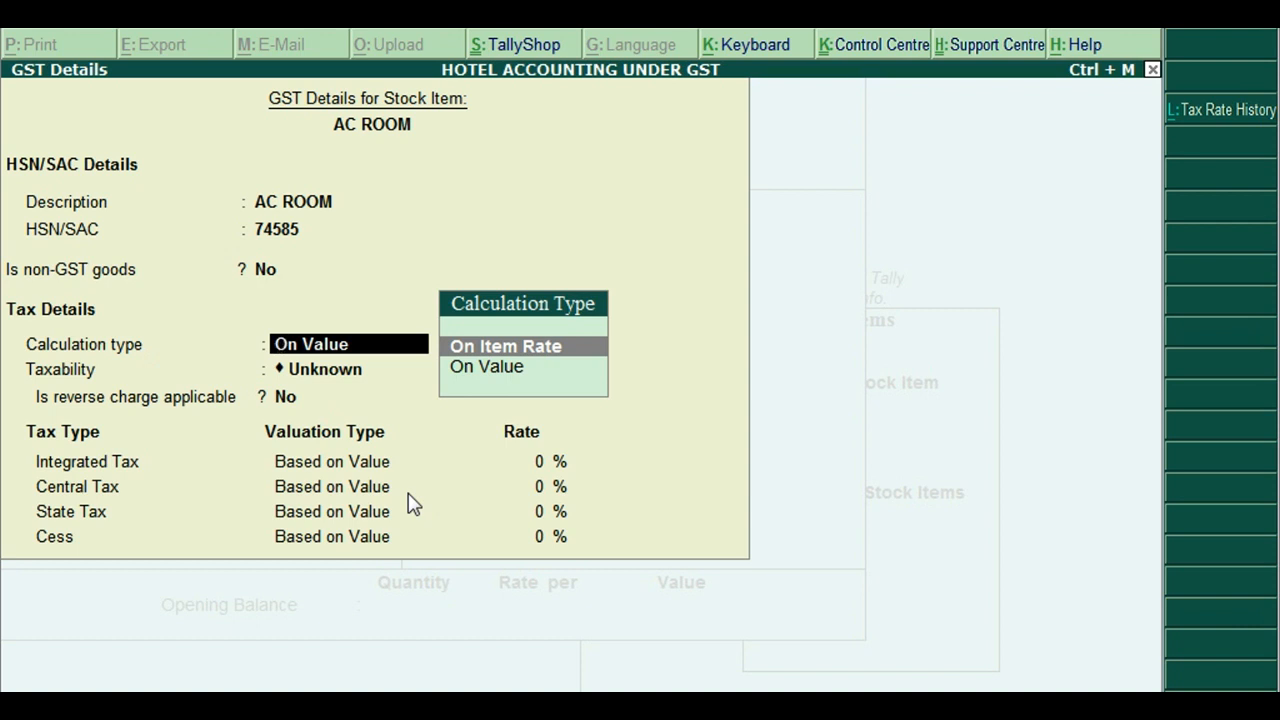
pyautogui.press('Return')
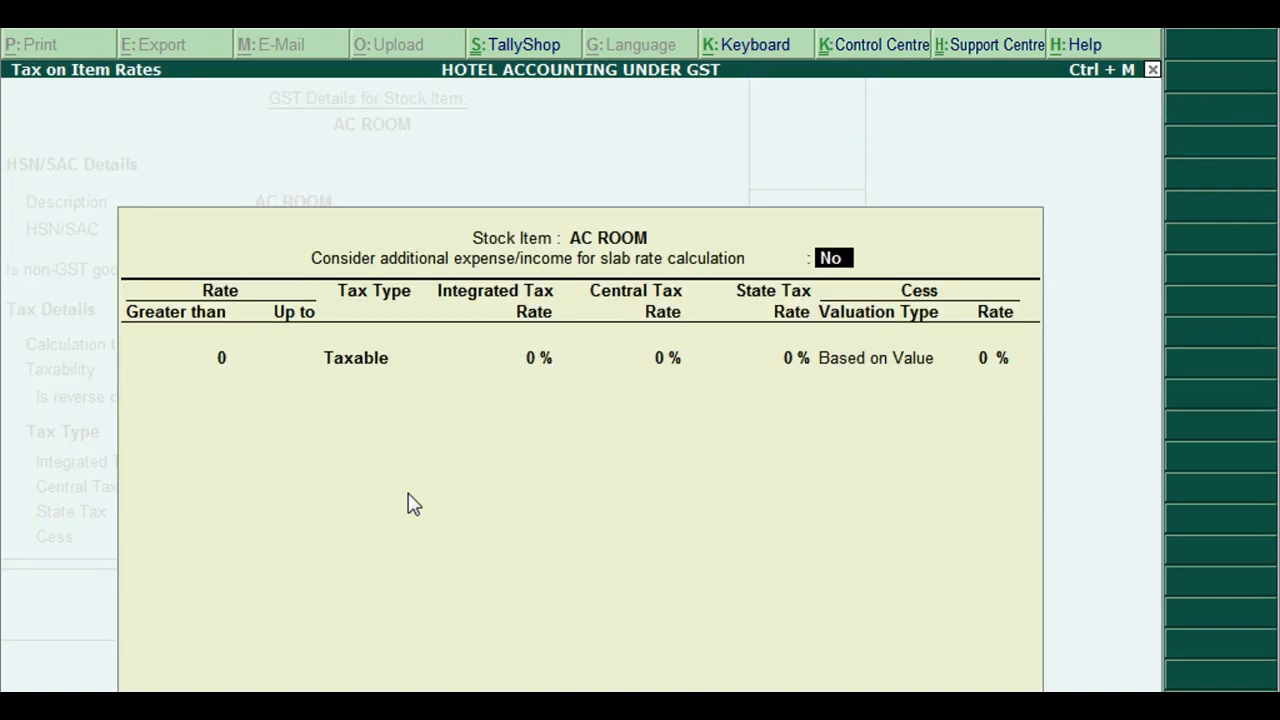
# Add AC ROOM slabs: exempt up to 1,000 and 12% integrated tax up to 2,500
pyautogui.press('Return')
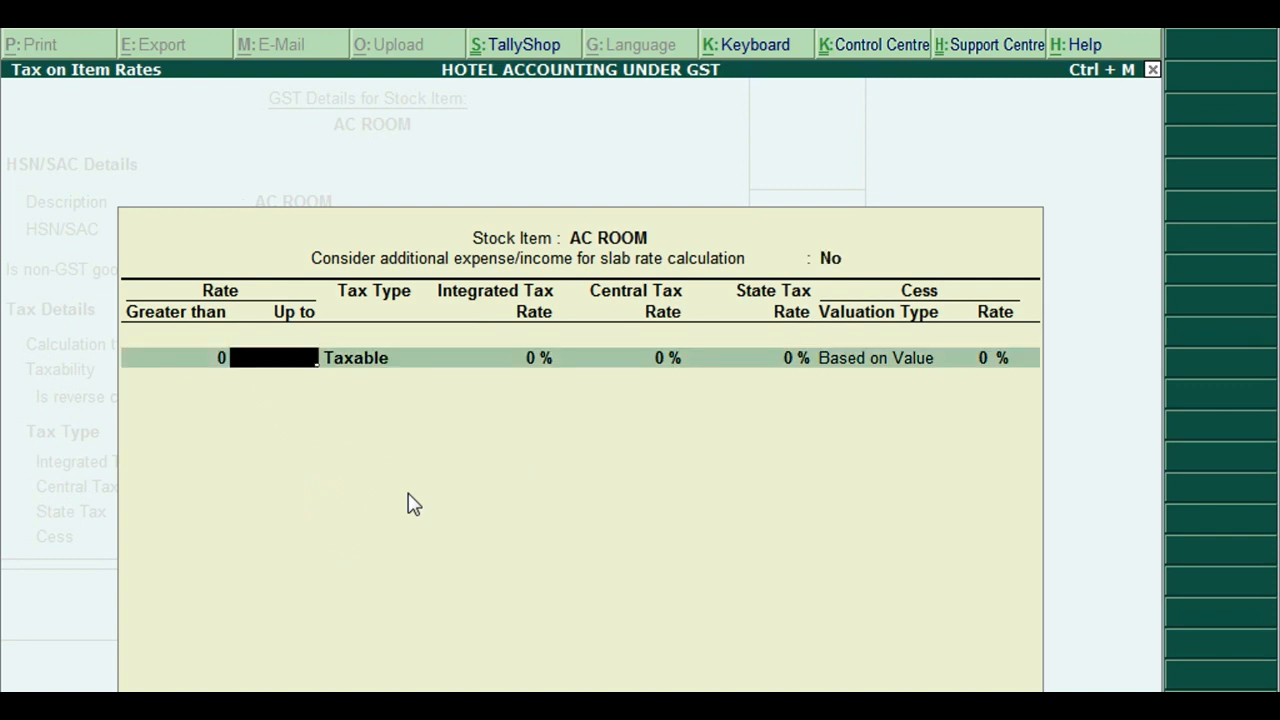
pyautogui.write('1000')
pyautogui.press('Return')
pyautogui.press('Up')
pyautogui.press('Up')
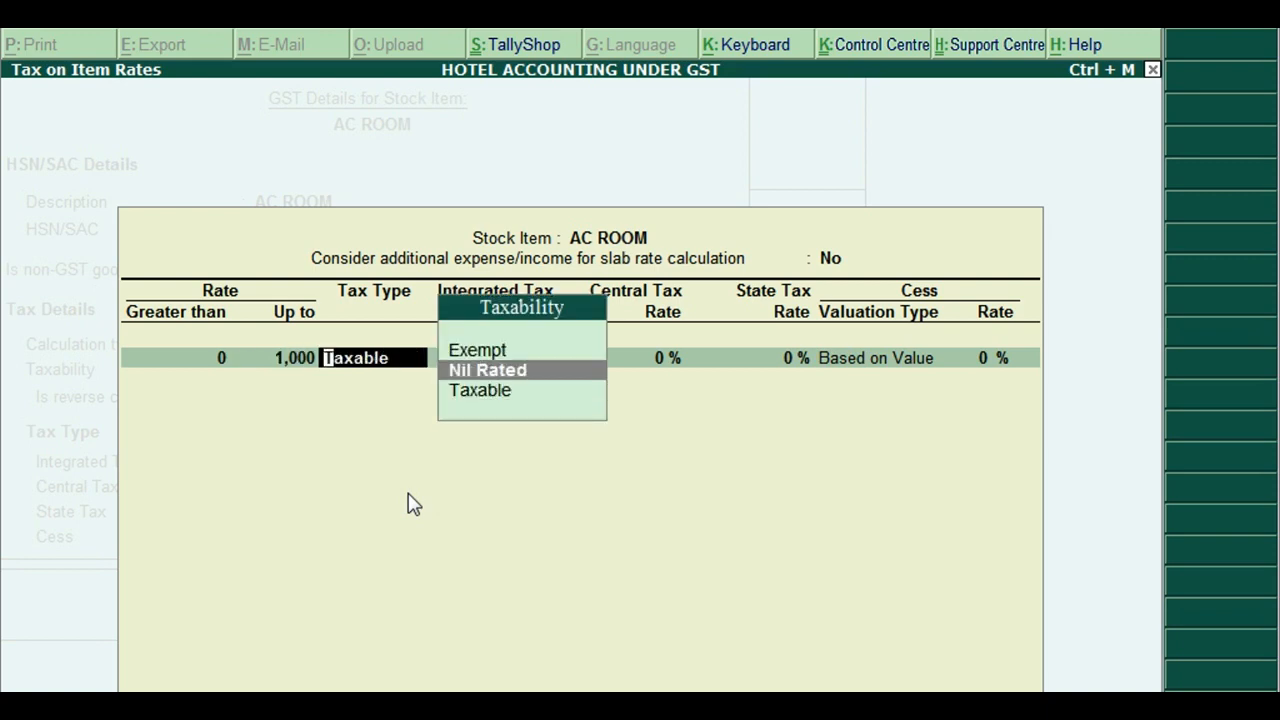
pyautogui.press('Return')
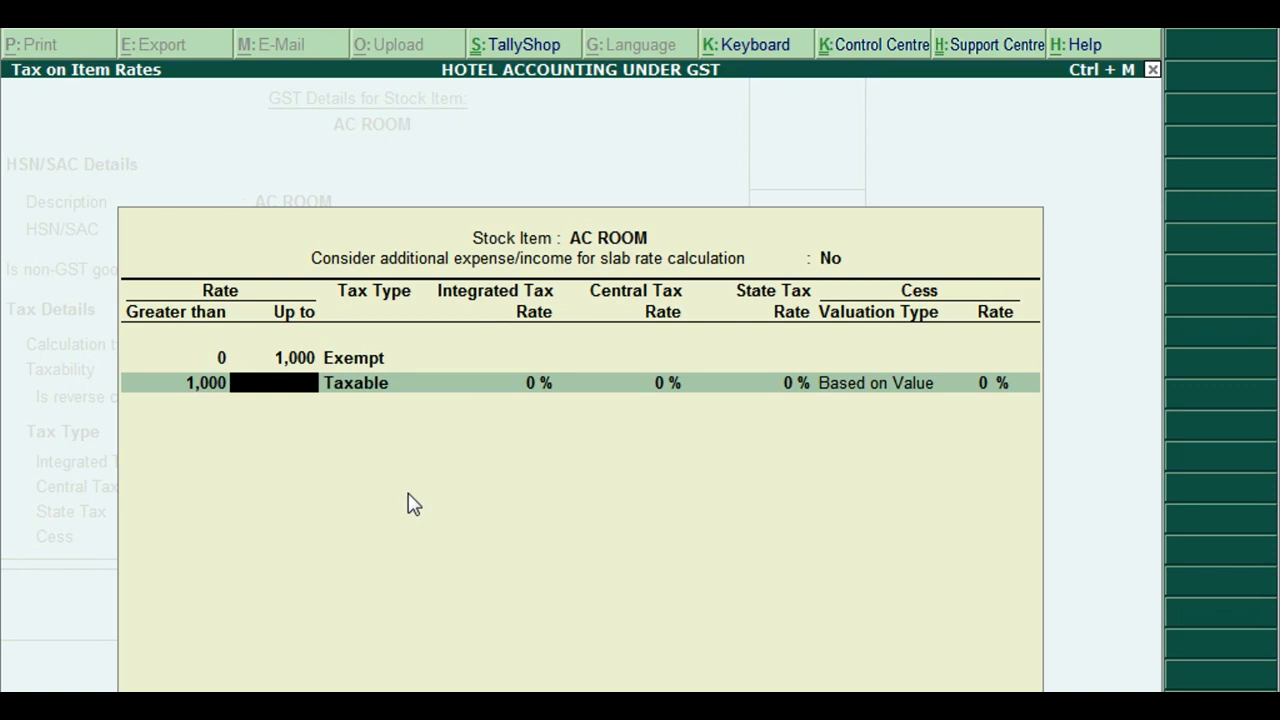
pyautogui.write('2500')
pyautogui.press('Return')
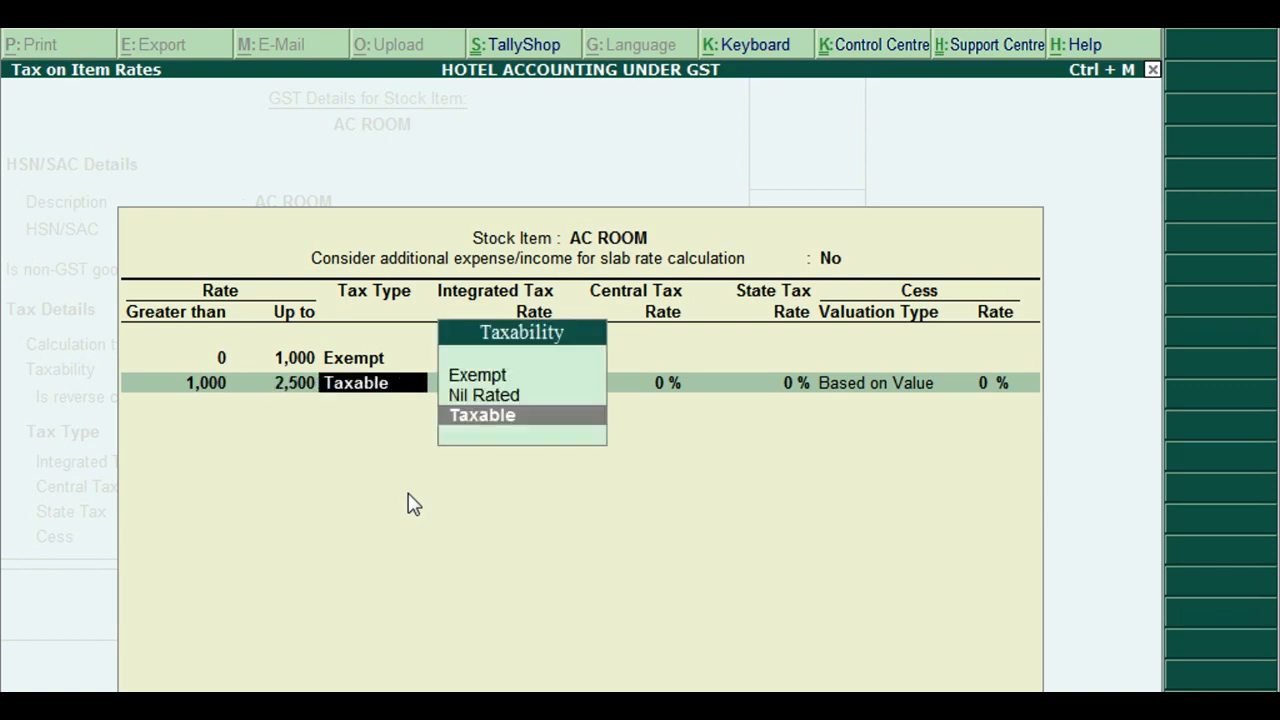
pyautogui.press('Return')
pyautogui.write('12')
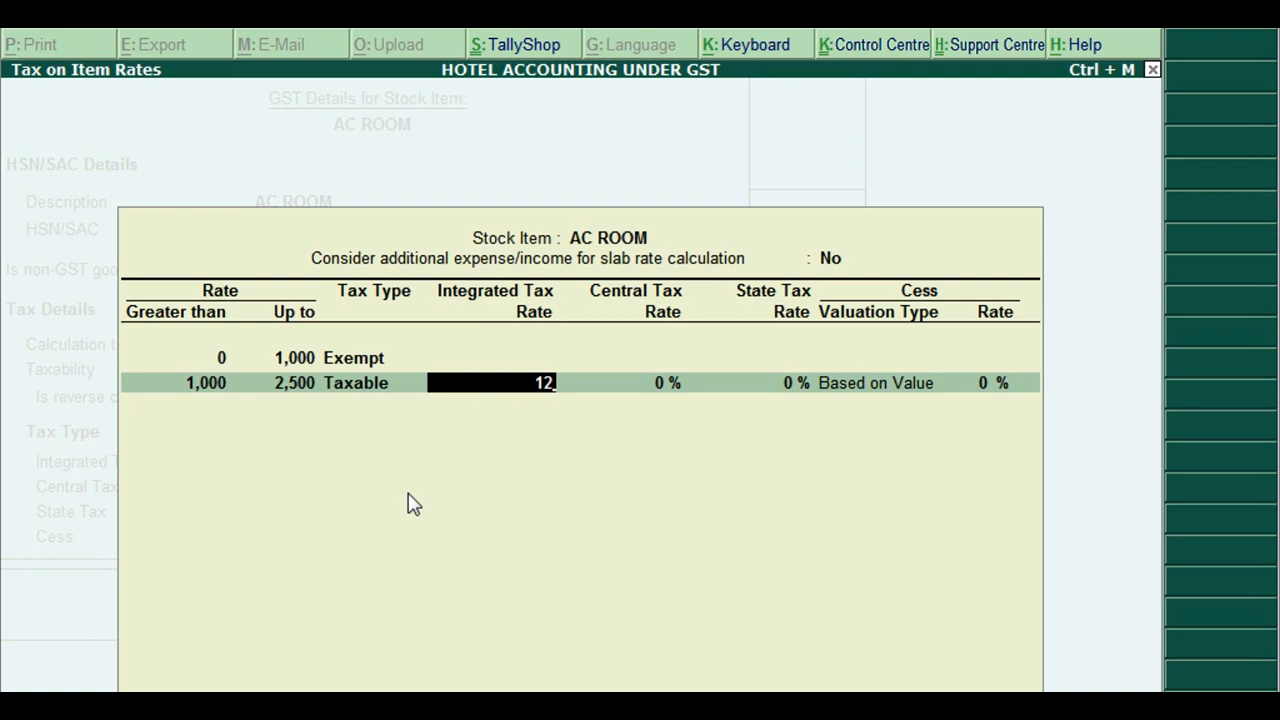
pyautogui.press('Return')
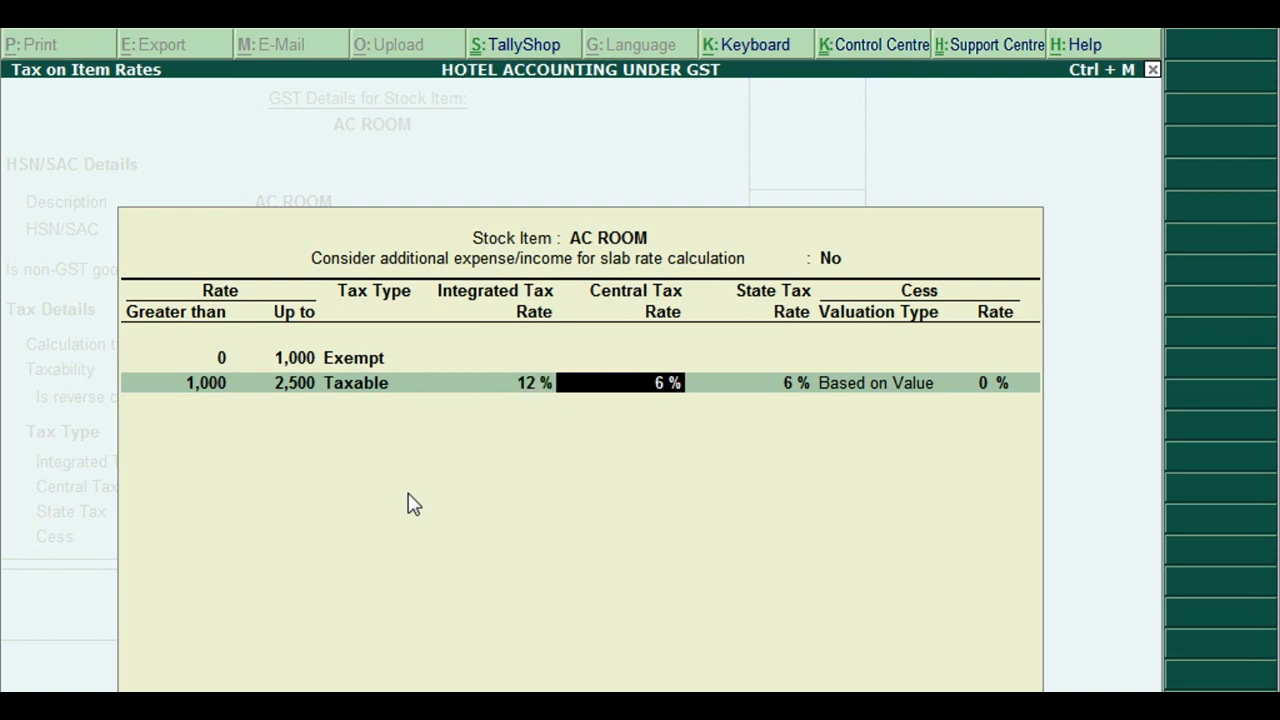
pyautogui.press('Return')
pyautogui.press('Return')
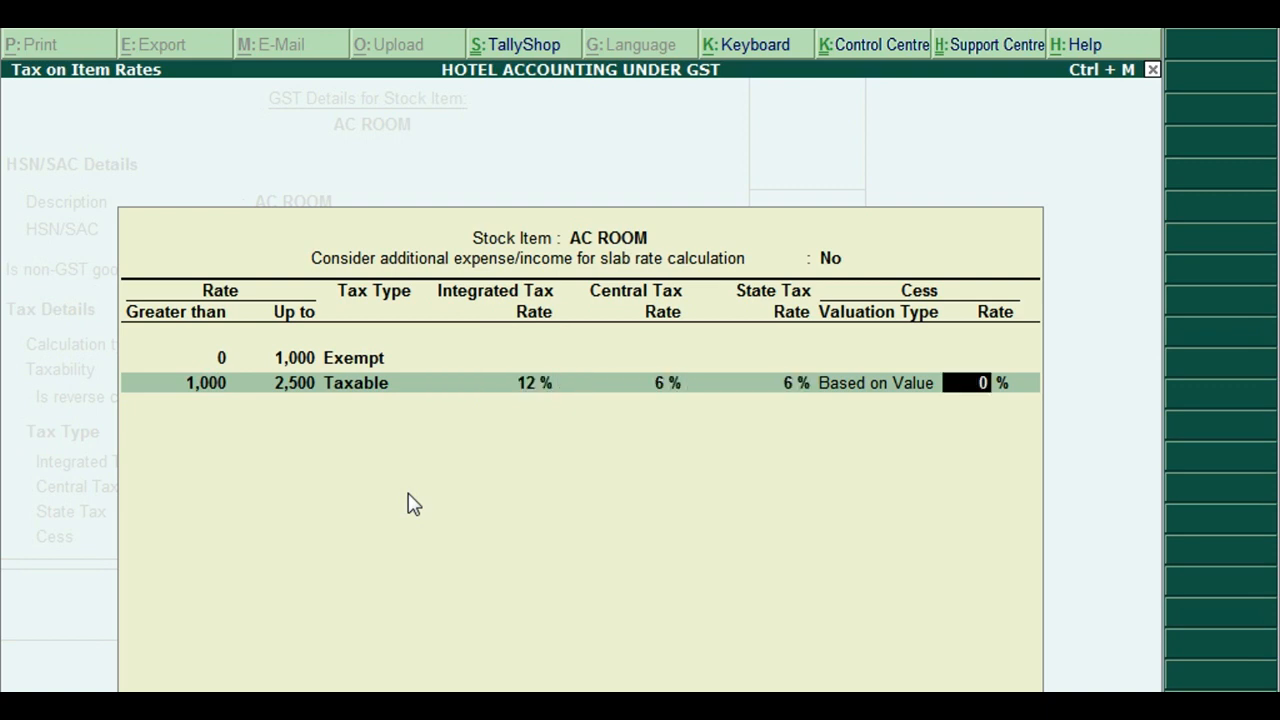
pyautogui.press('Return')
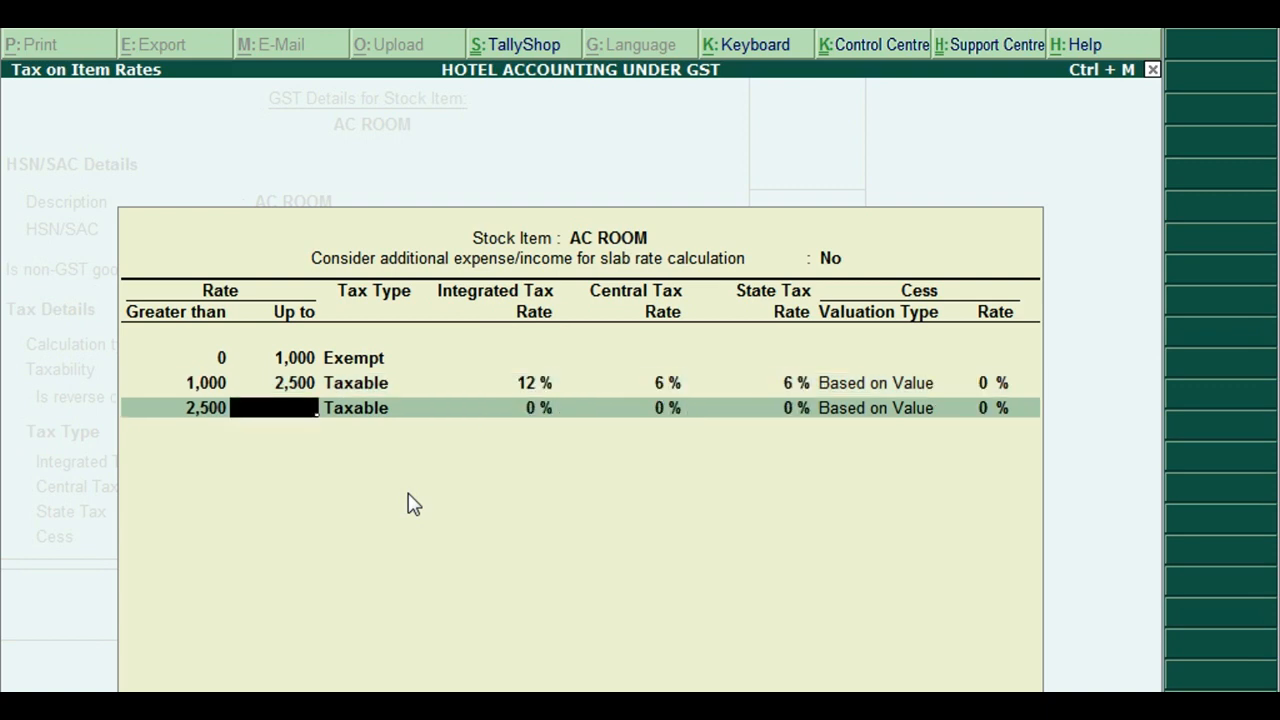
# Add 18% up to 7,500 and an open-ended 28% top slab, correcting the mistyped 280
pyautogui.write('7500')
pyautogui.press('Return')
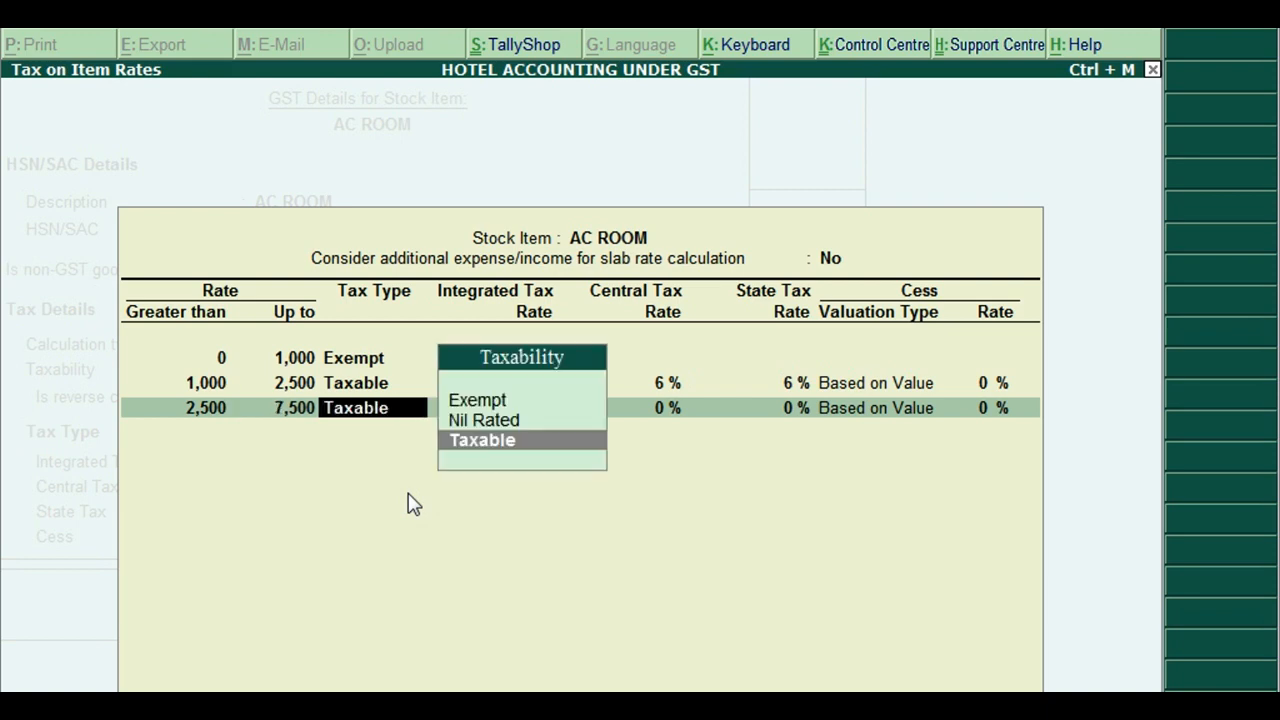
pyautogui.press('Return')
pyautogui.write('18')
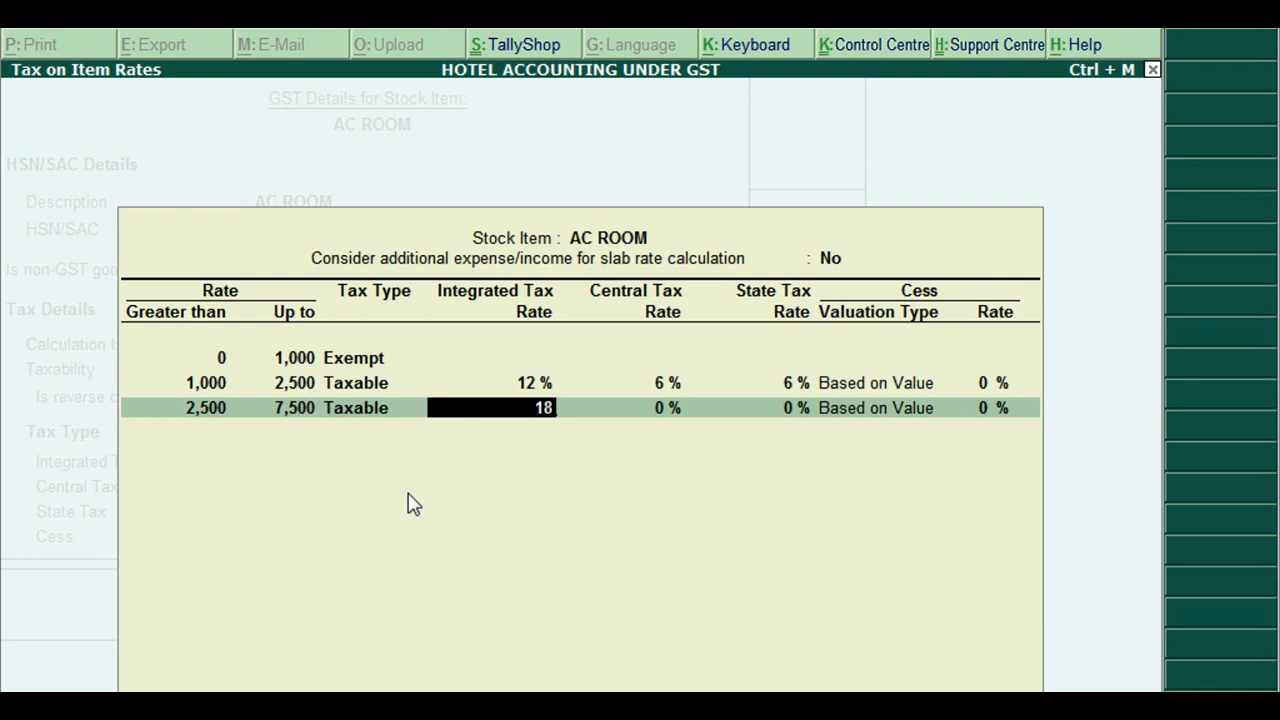
pyautogui.press('Return')
pyautogui.press('Return')
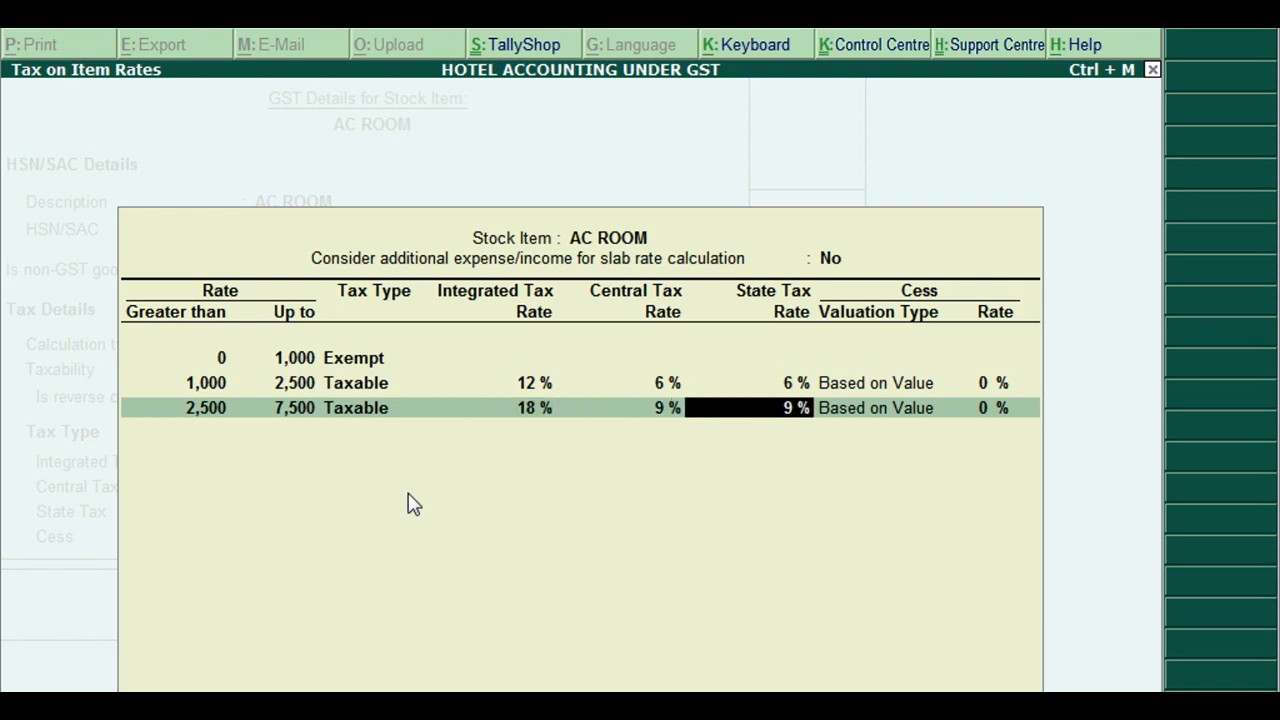
pyautogui.press('Return')
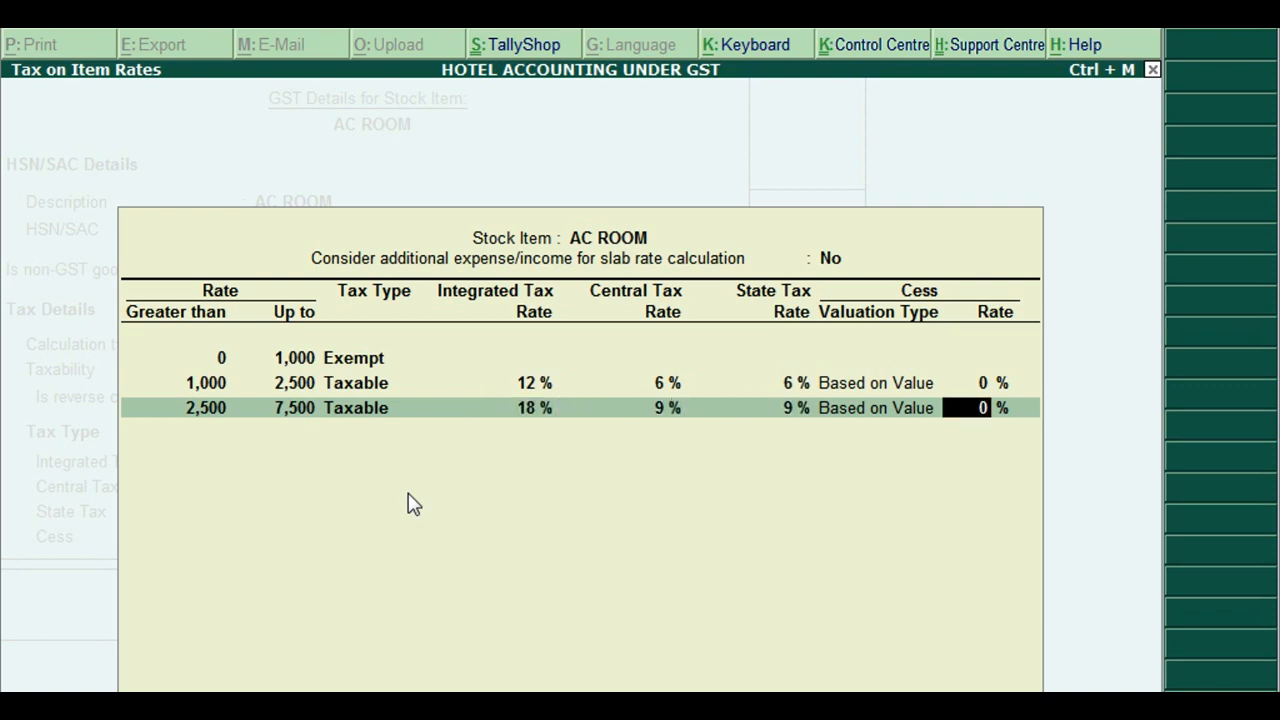
pyautogui.press('Return')
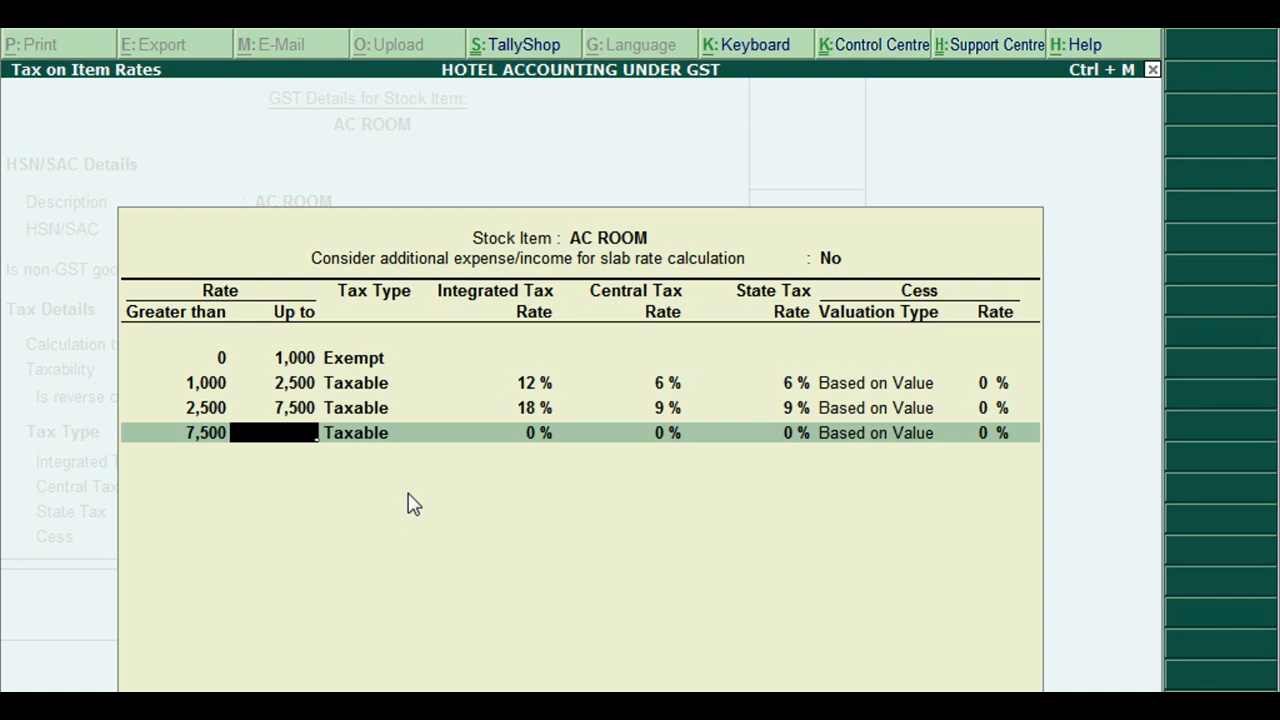
pyautogui.press('Return')
pyautogui.press('Return')
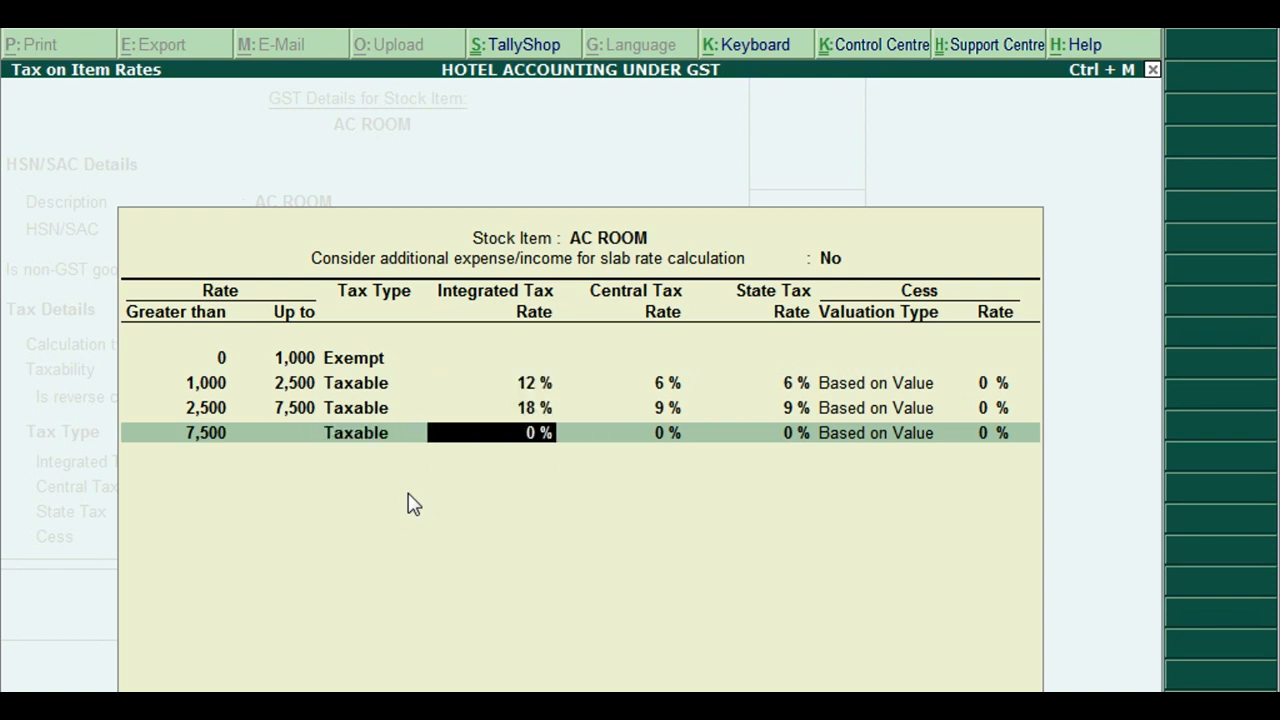
pyautogui.write('280')
pyautogui.press('Return')
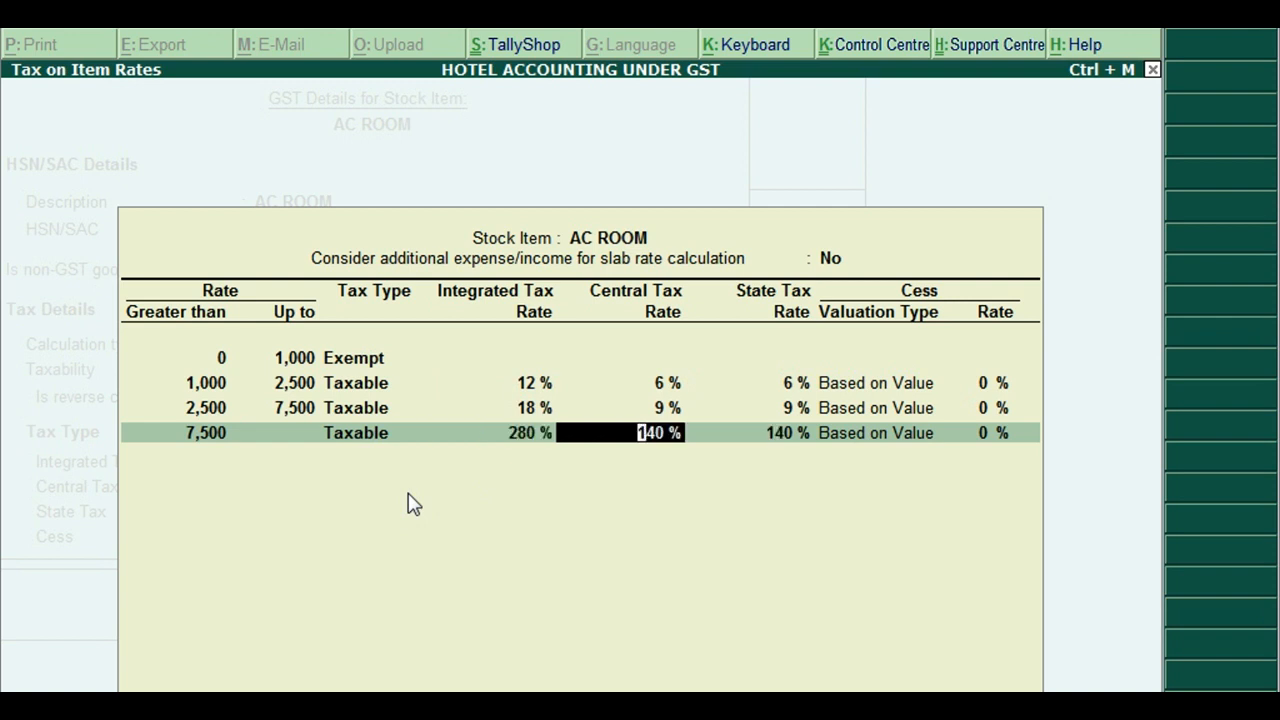
pyautogui.press('BackSpace')
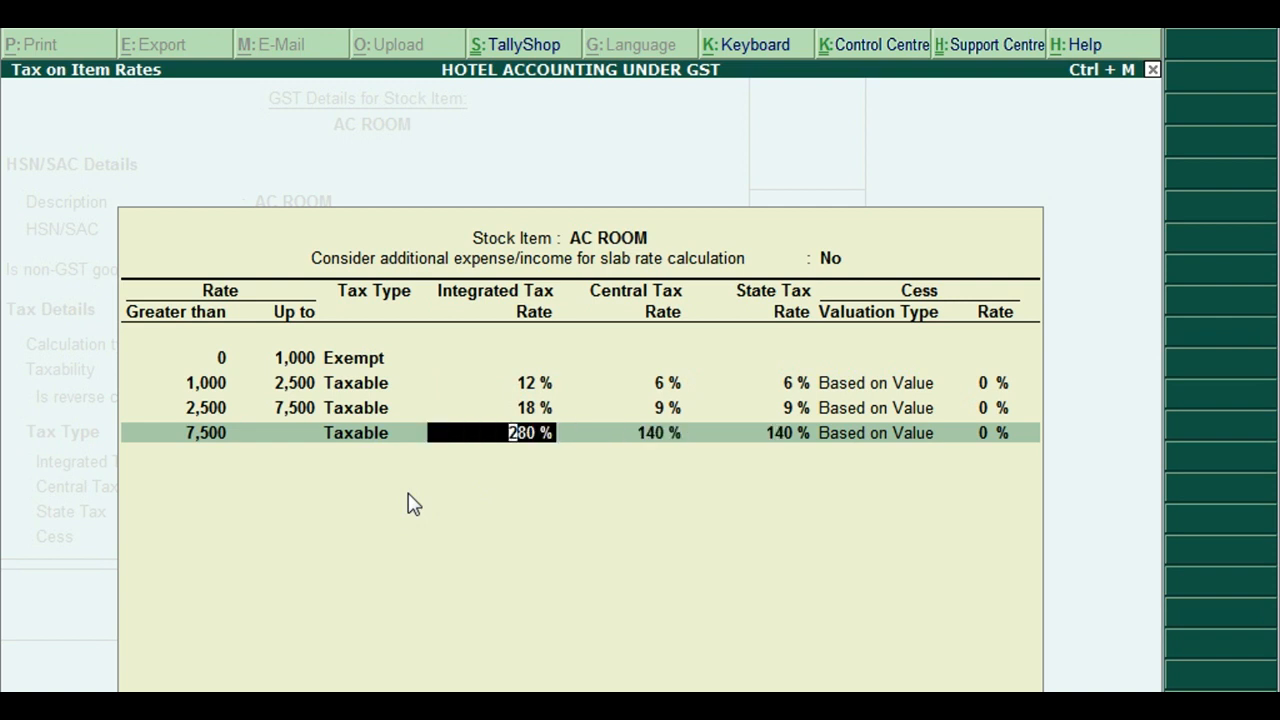
pyautogui.write('28')
pyautogui.press('Return')
pyautogui.press('Return')
pyautogui.press('Return')
pyautogui.press('Return')
pyautogui.press('Return')
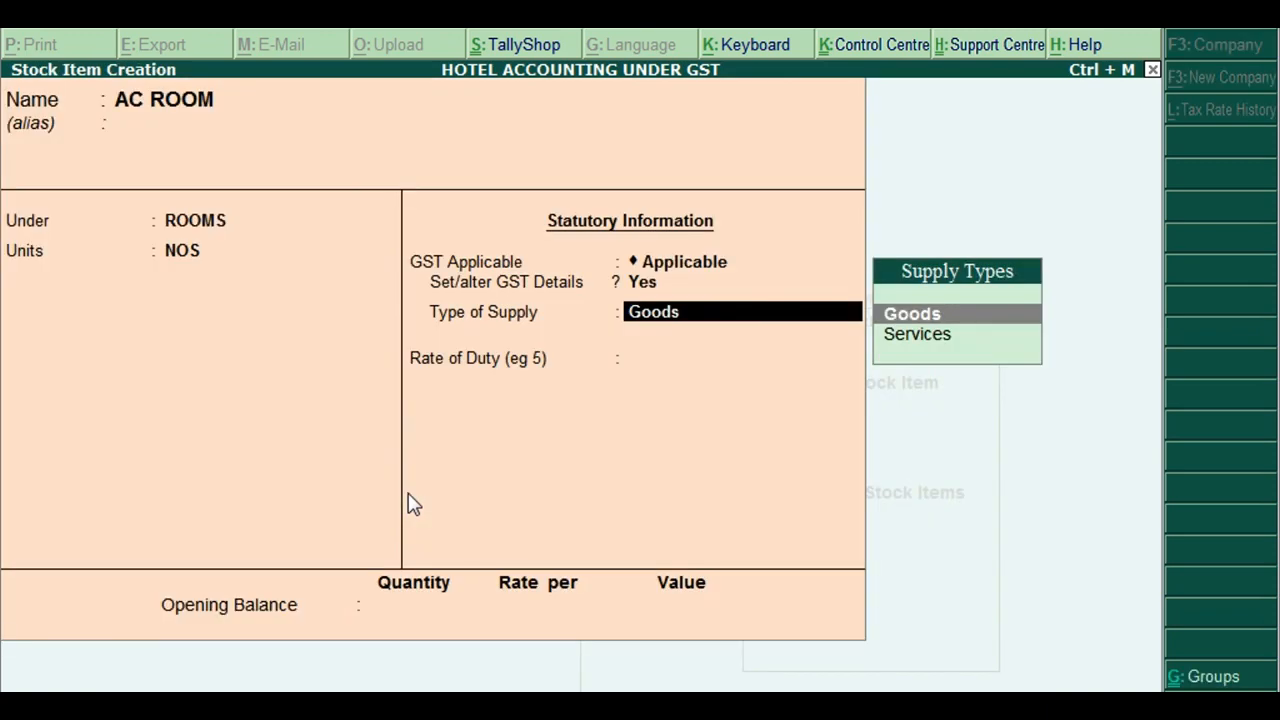
# Set AC ROOM's type of supply to Services and bring up the F12 configuration
pyautogui.press('Down')
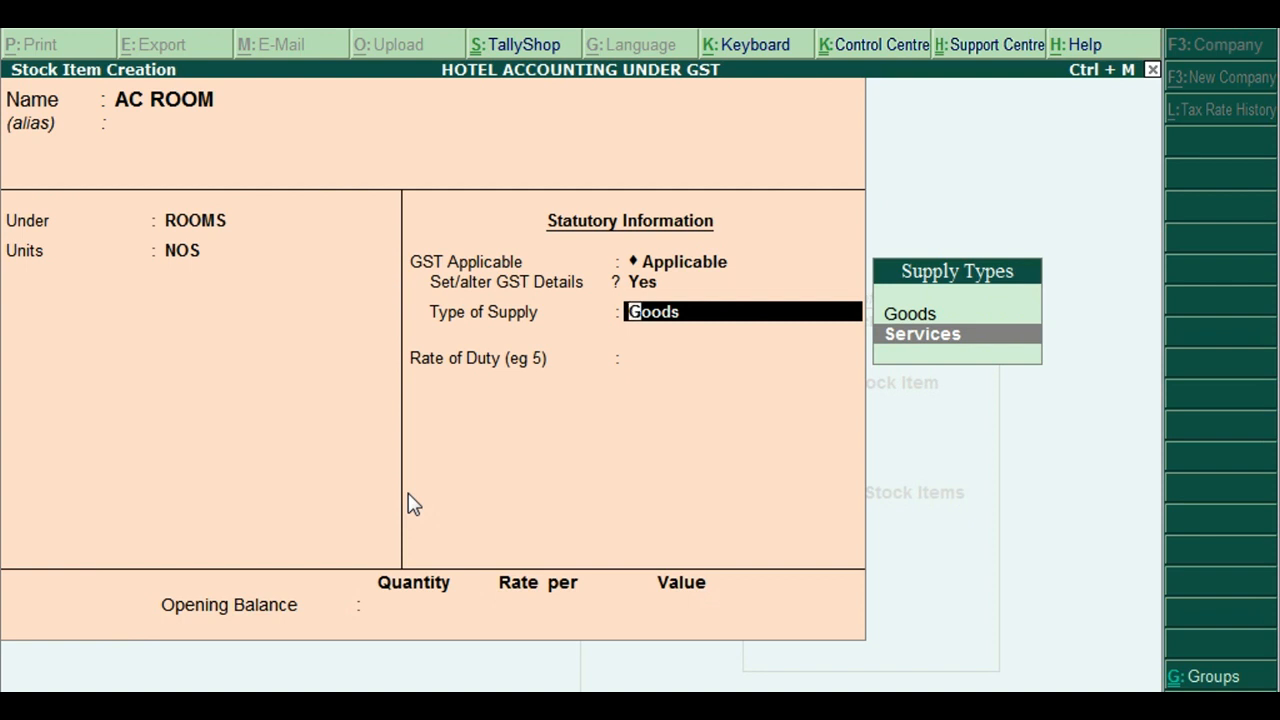
pyautogui.press('Return')
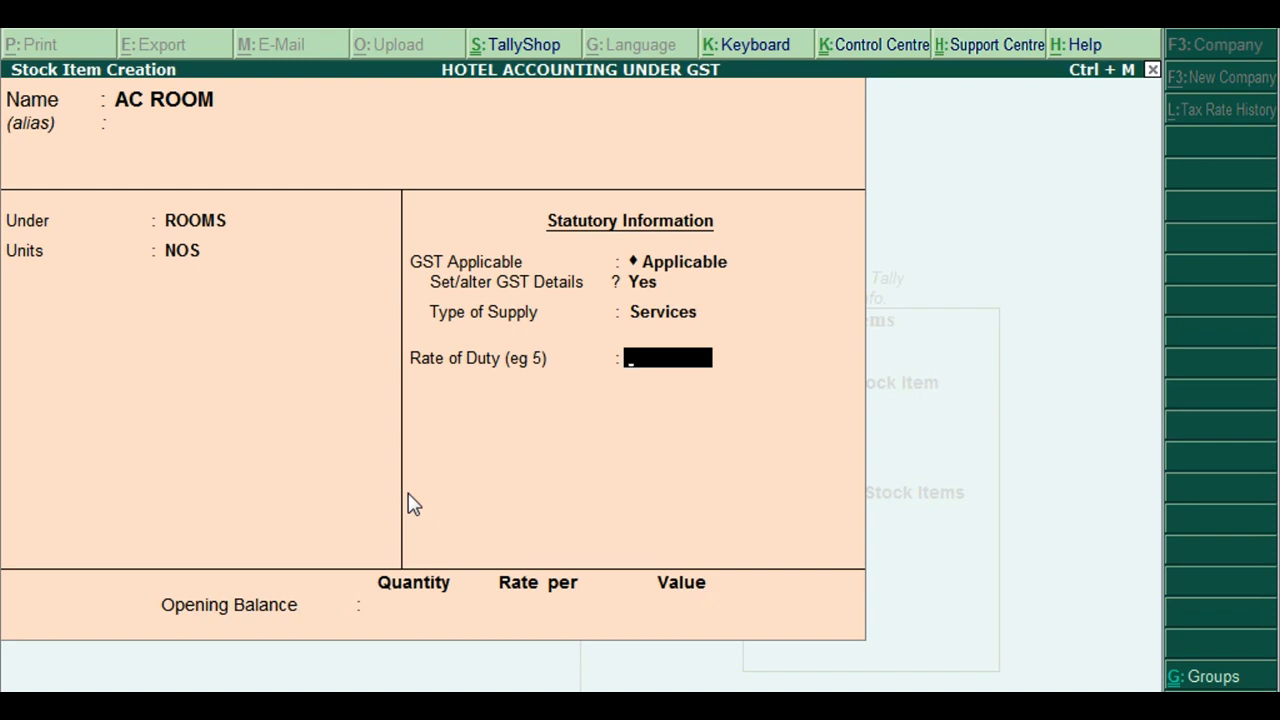
pyautogui.press('F12')
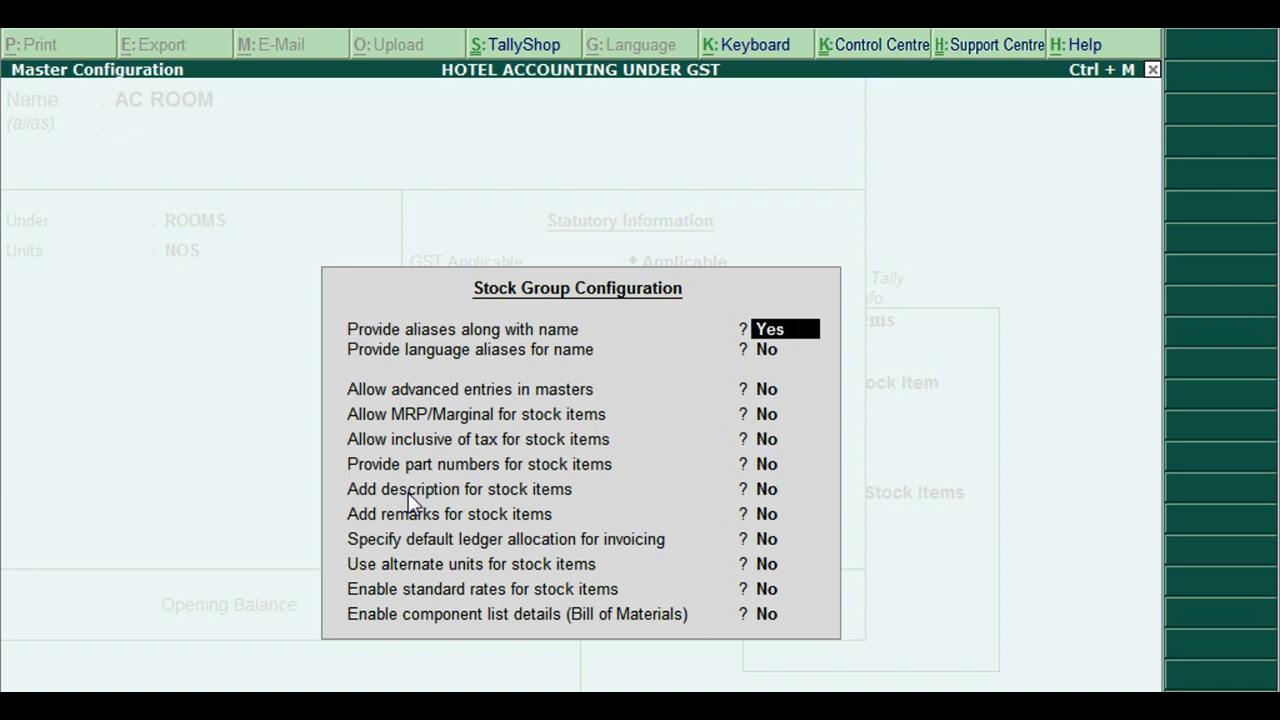
# Set Allow advanced entries in masters to Yes and accept the configuration
pyautogui.press('Return')
pyautogui.press('Return')
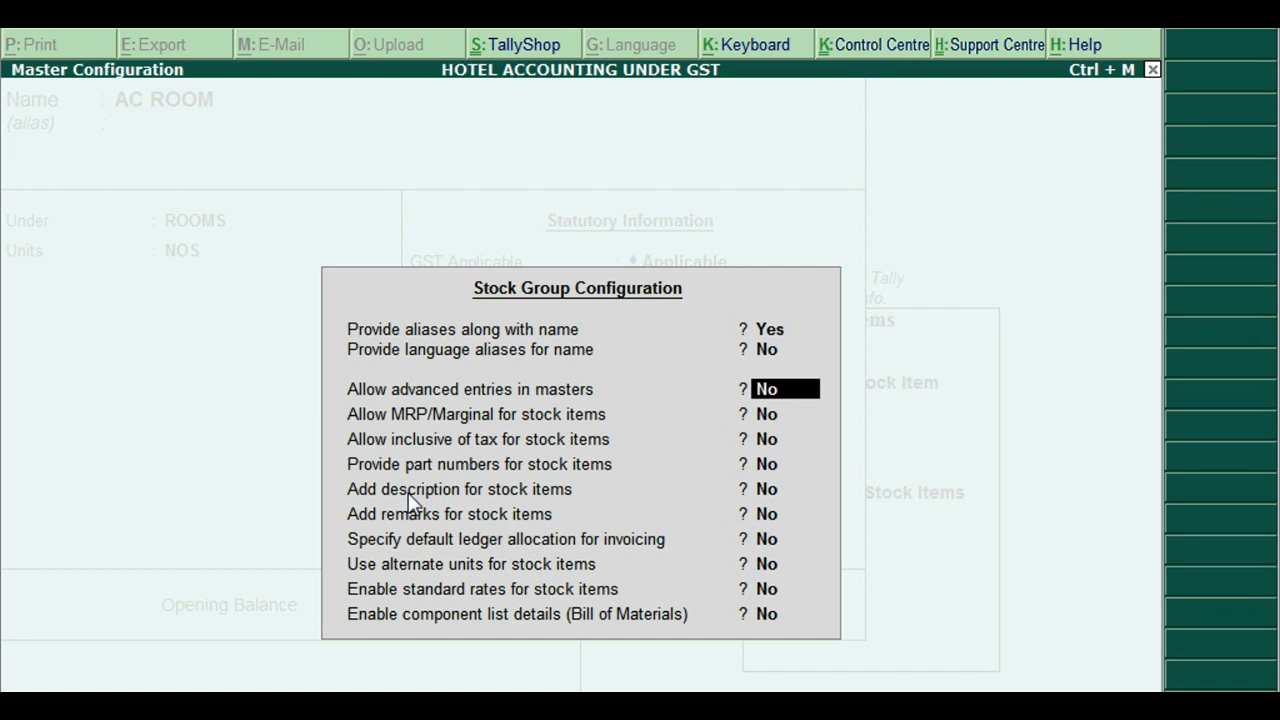
pyautogui.press('y')
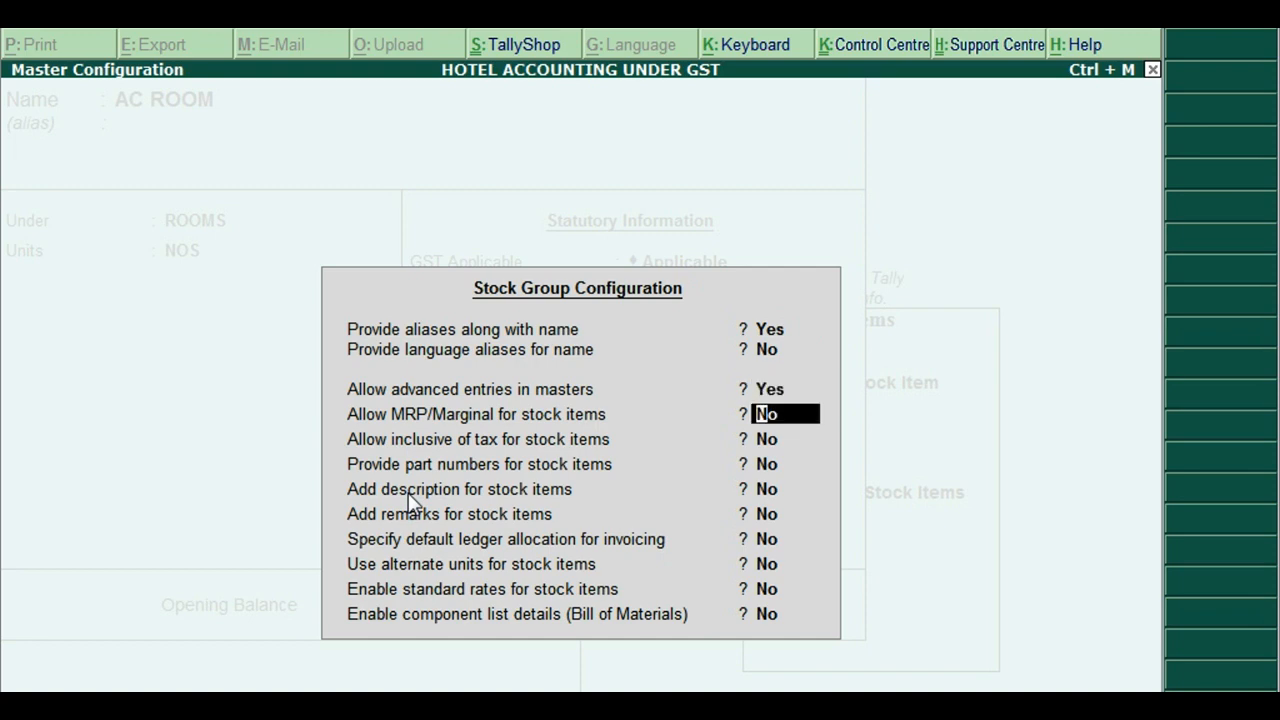
pyautogui.hotkey('ctrl', 'a')
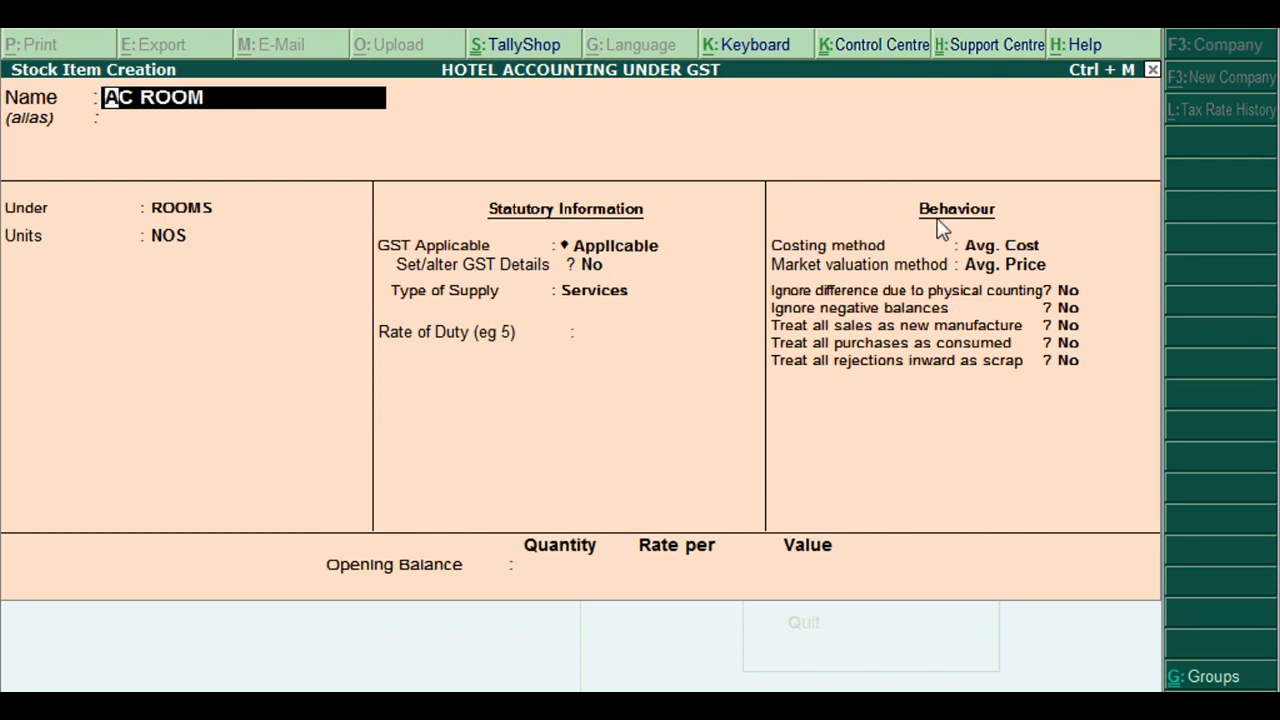
# Save AC ROOM with Rate of Duty 0 and Treat all sales as new manufacture set to Yes
pyautogui.press('Return')
pyautogui.press('Return')
pyautogui.press('Return')
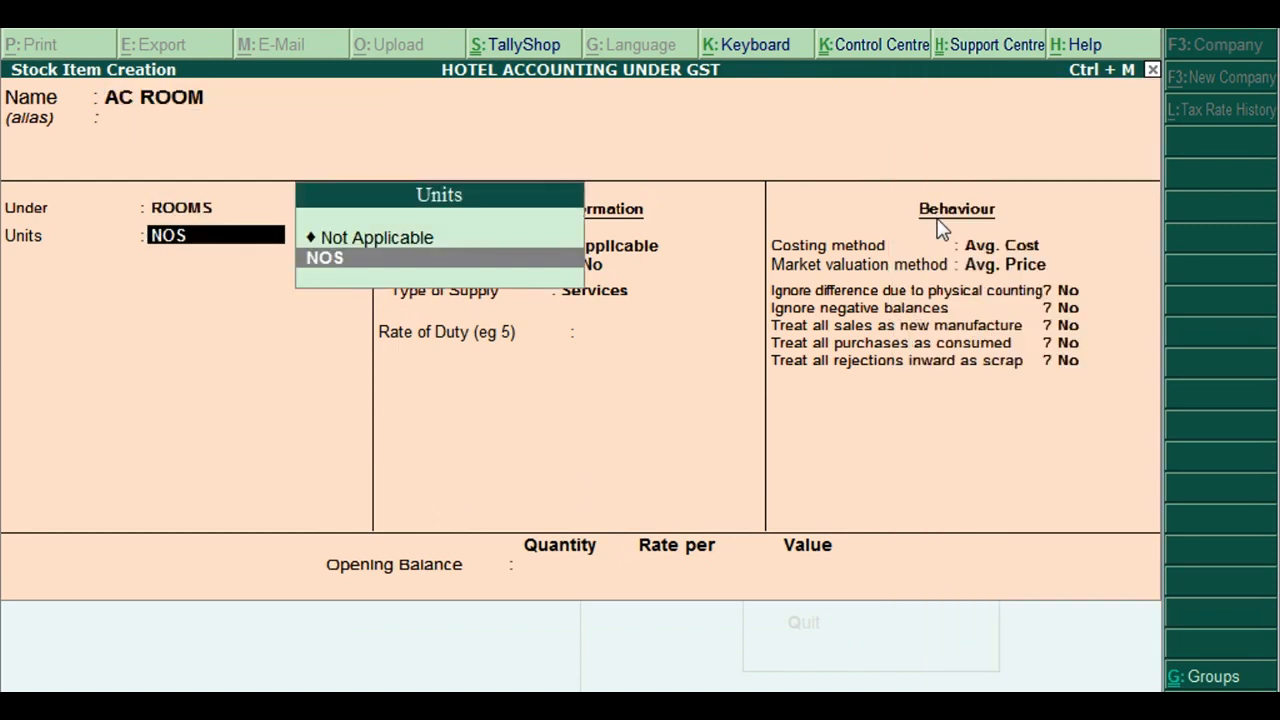
pyautogui.press('Return')
pyautogui.press('Return')
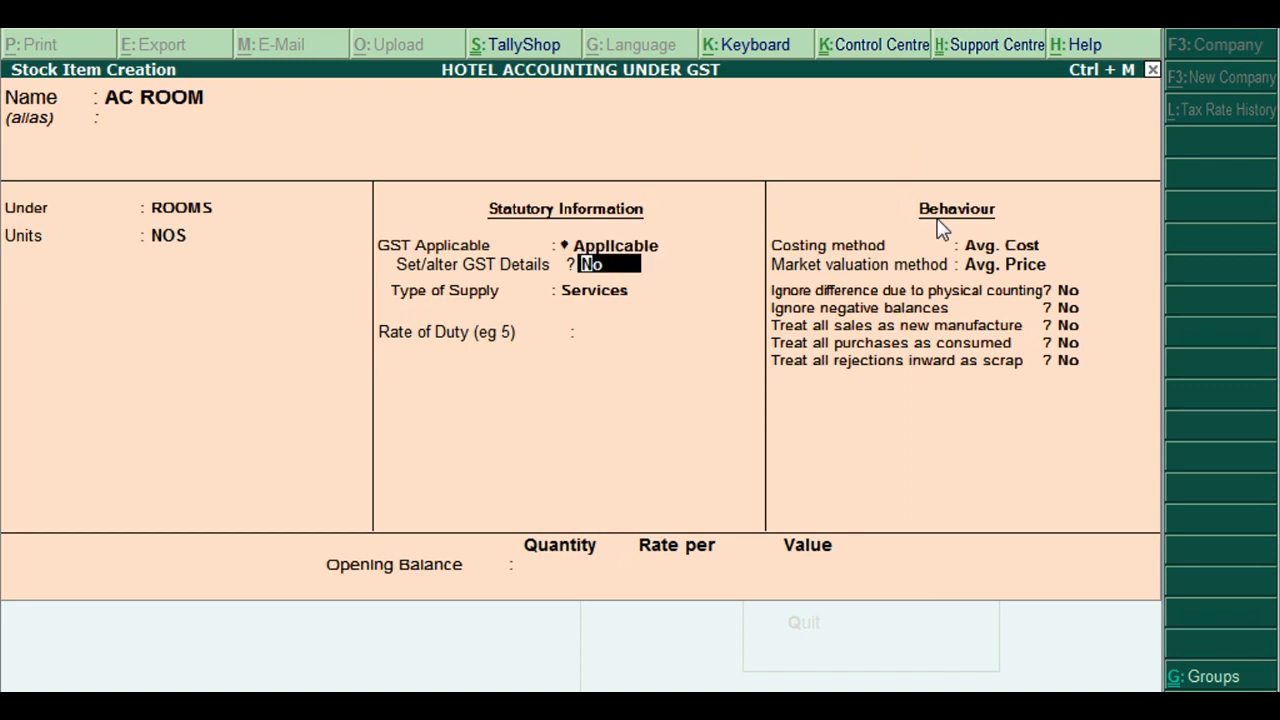
pyautogui.press('y')
pyautogui.press('Return')
pyautogui.press('Return')
pyautogui.press('Return')
pyautogui.press('Return')
pyautogui.press('Return')
pyautogui.press('Return')
pyautogui.press('Return')
pyautogui.press('Return')
pyautogui.press('Return')
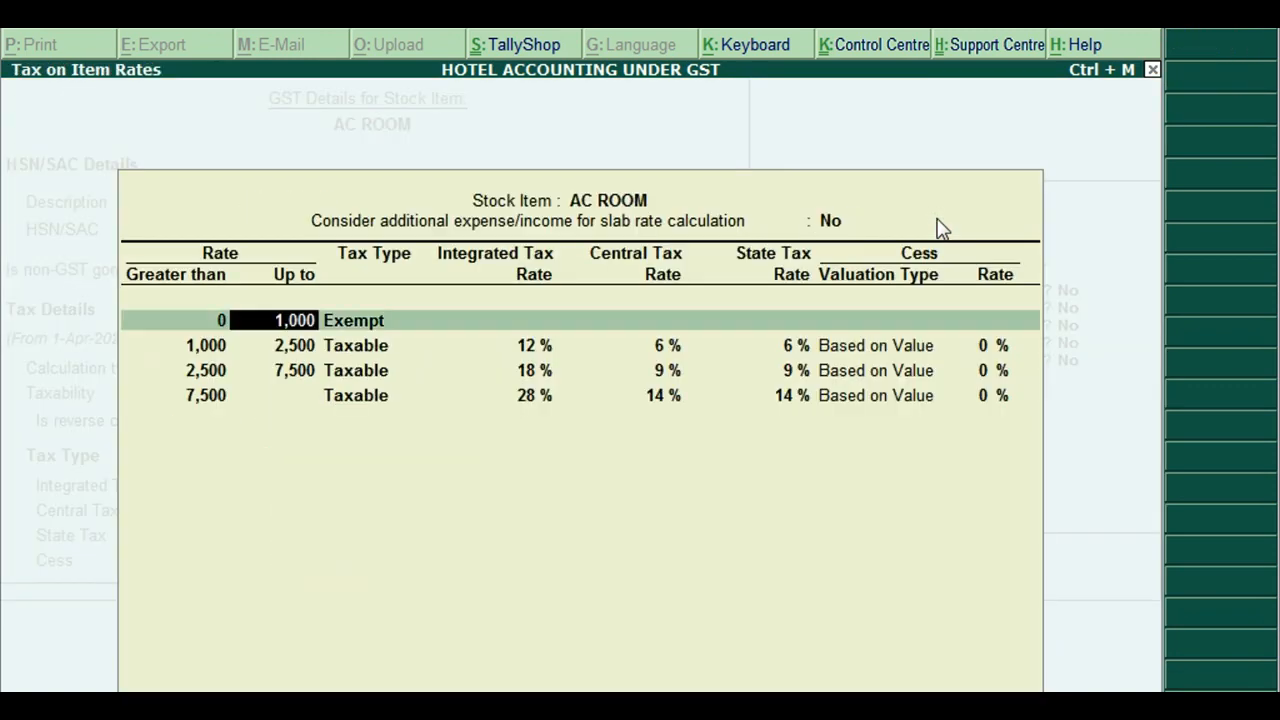
pyautogui.press('Return')
pyautogui.press('Return')
pyautogui.press('Return')
pyautogui.press('Return')
pyautogui.press('Return')
pyautogui.hotkey('ctrl', 'a')
pyautogui.hotkey('ctrl', 'a')
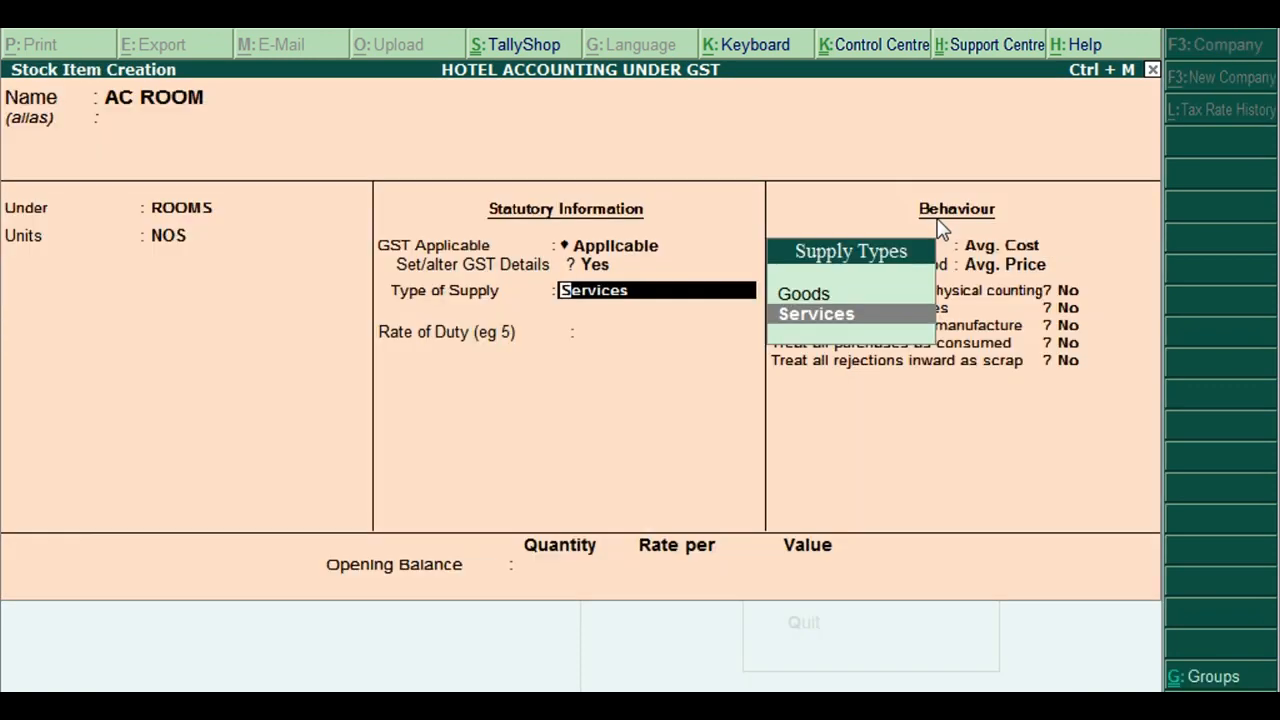
pyautogui.press('Return')
pyautogui.press('Return')
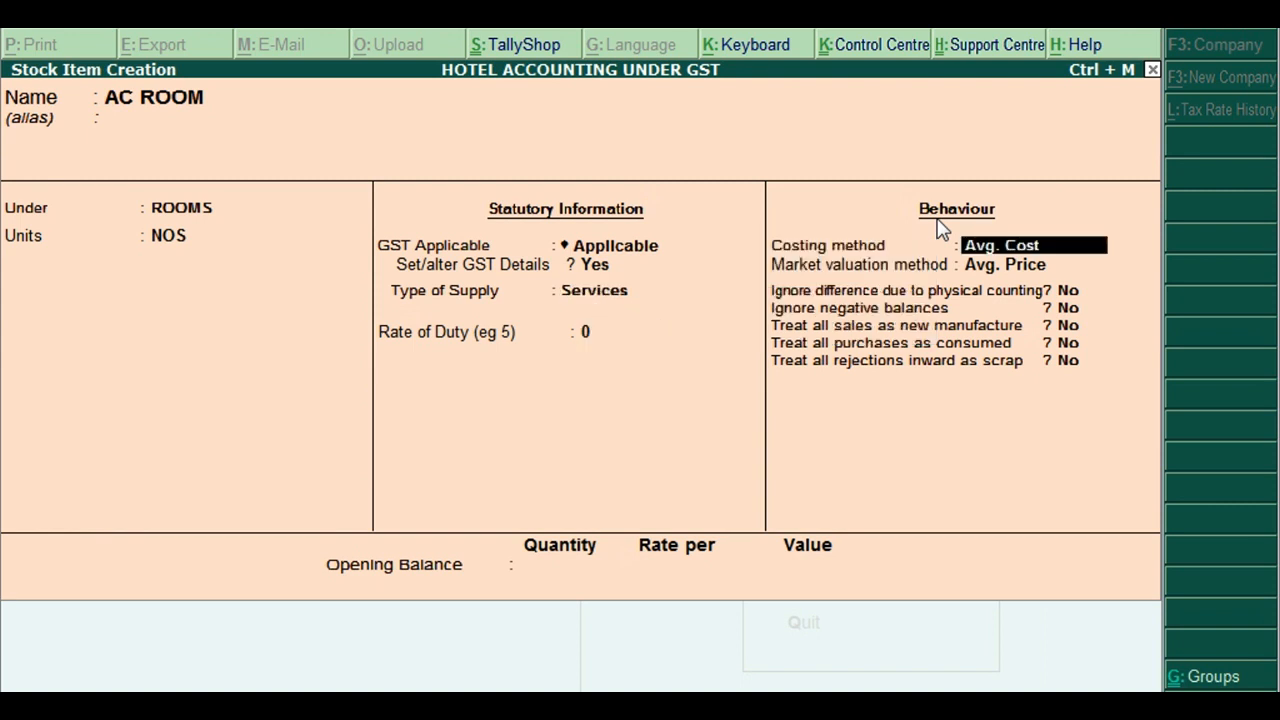
pyautogui.press('Return')
pyautogui.press('Return')
pyautogui.press('Return')
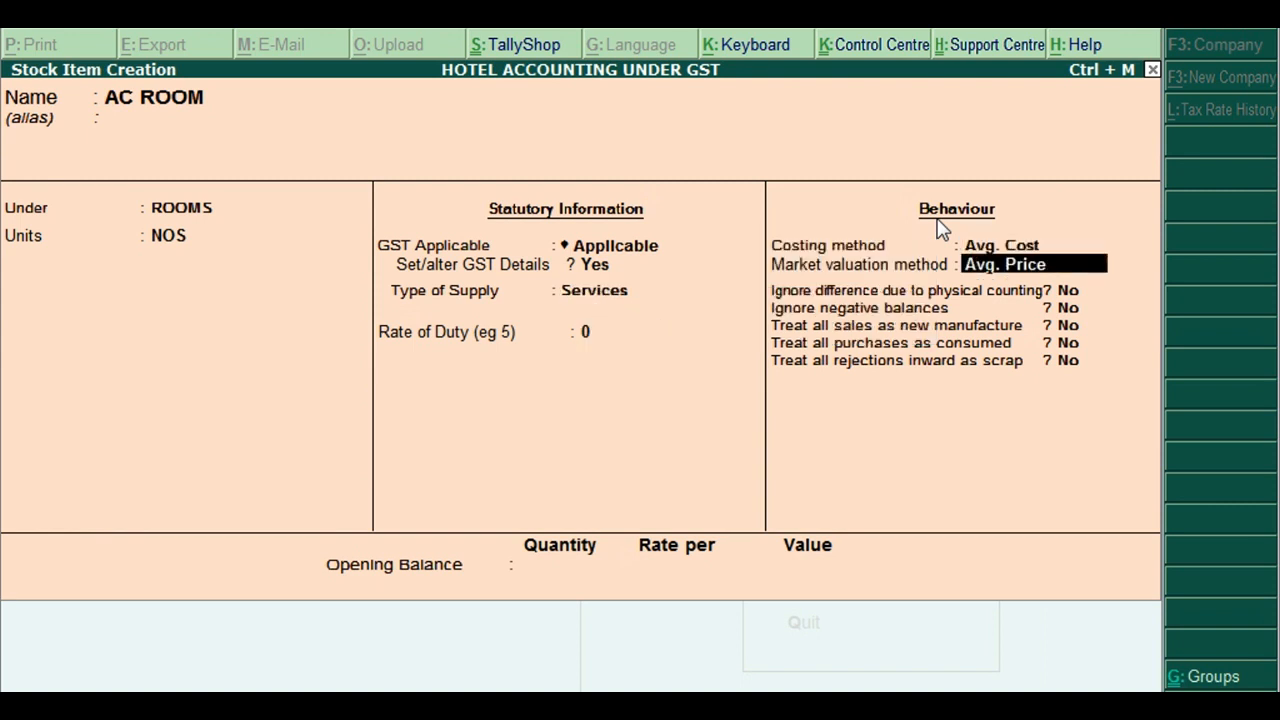
pyautogui.press('Return')
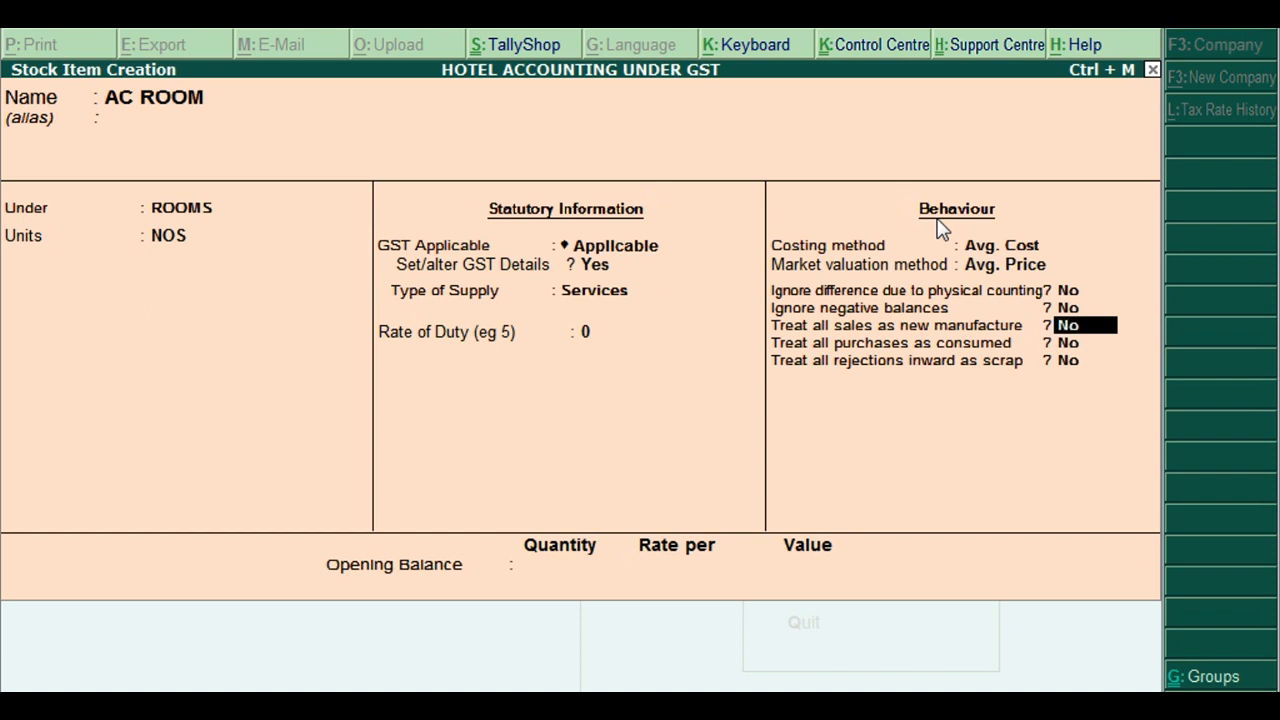
pyautogui.write('Y')
pyautogui.press('Return')
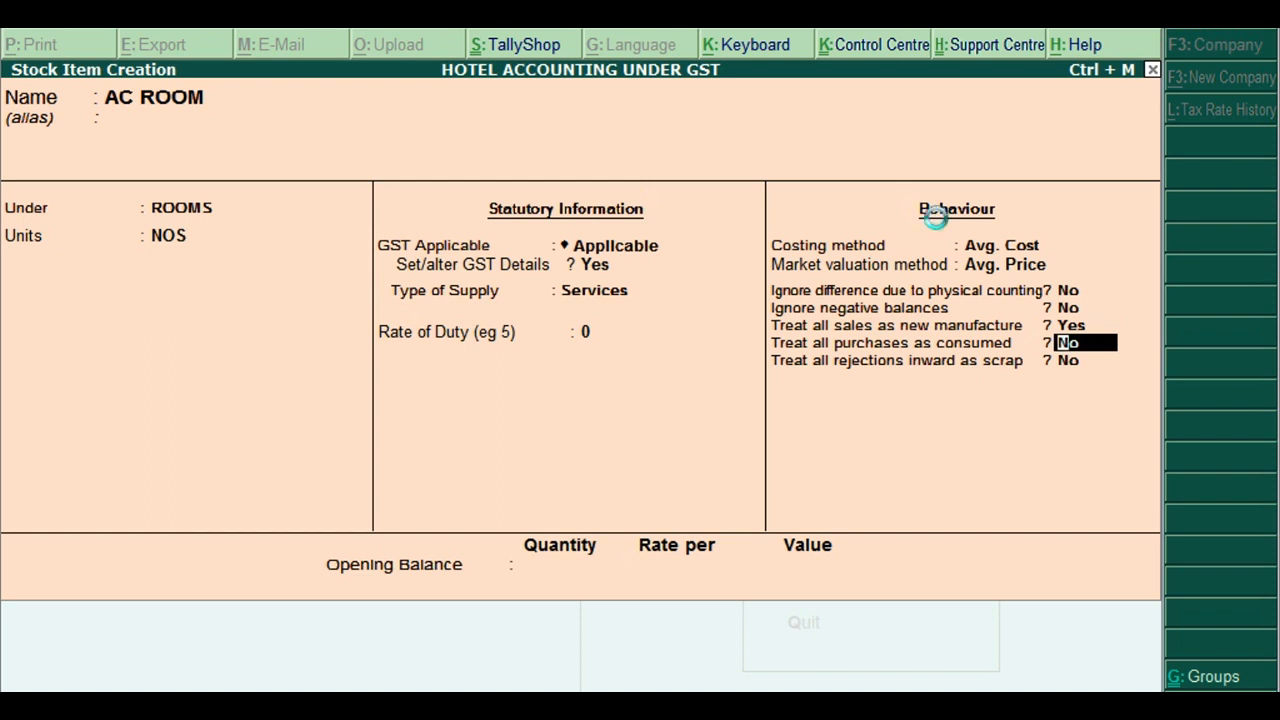
pyautogui.hotkey('ctrl', 'a')
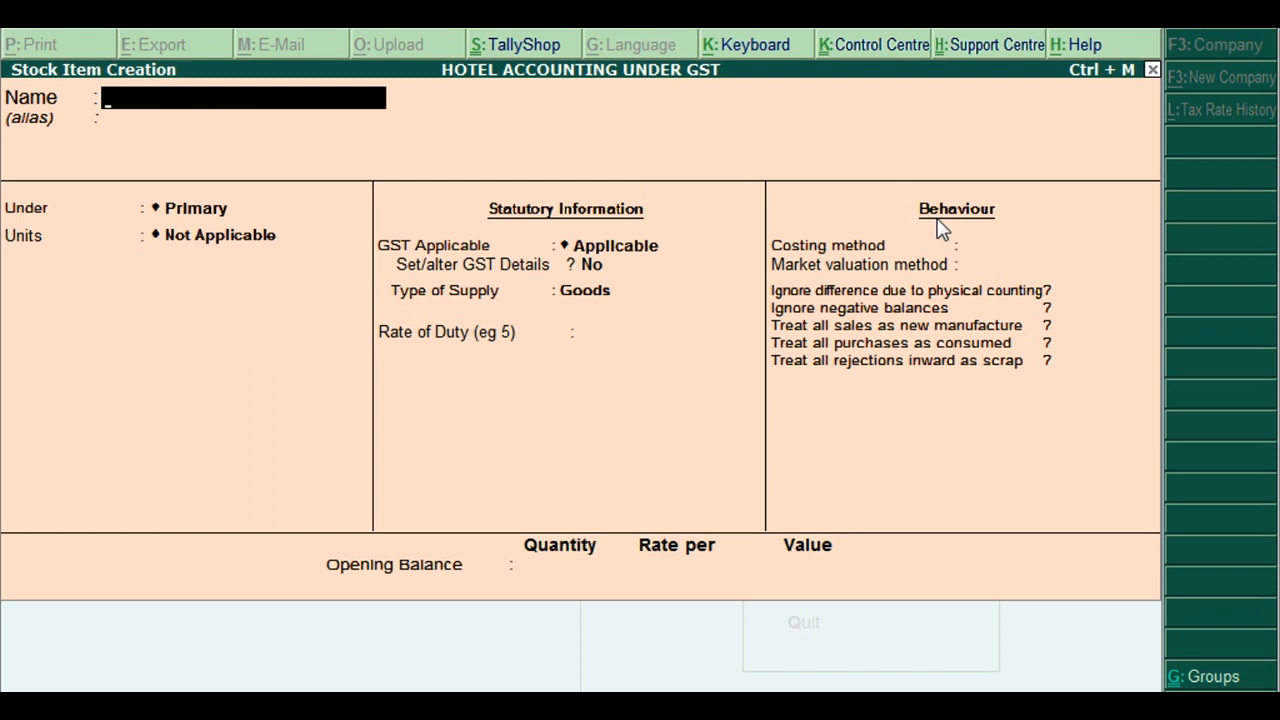
# Create stock item NON AC ROOM under ROOMS with unit NOS and enable GST details
pyautogui.write('NON AC A')
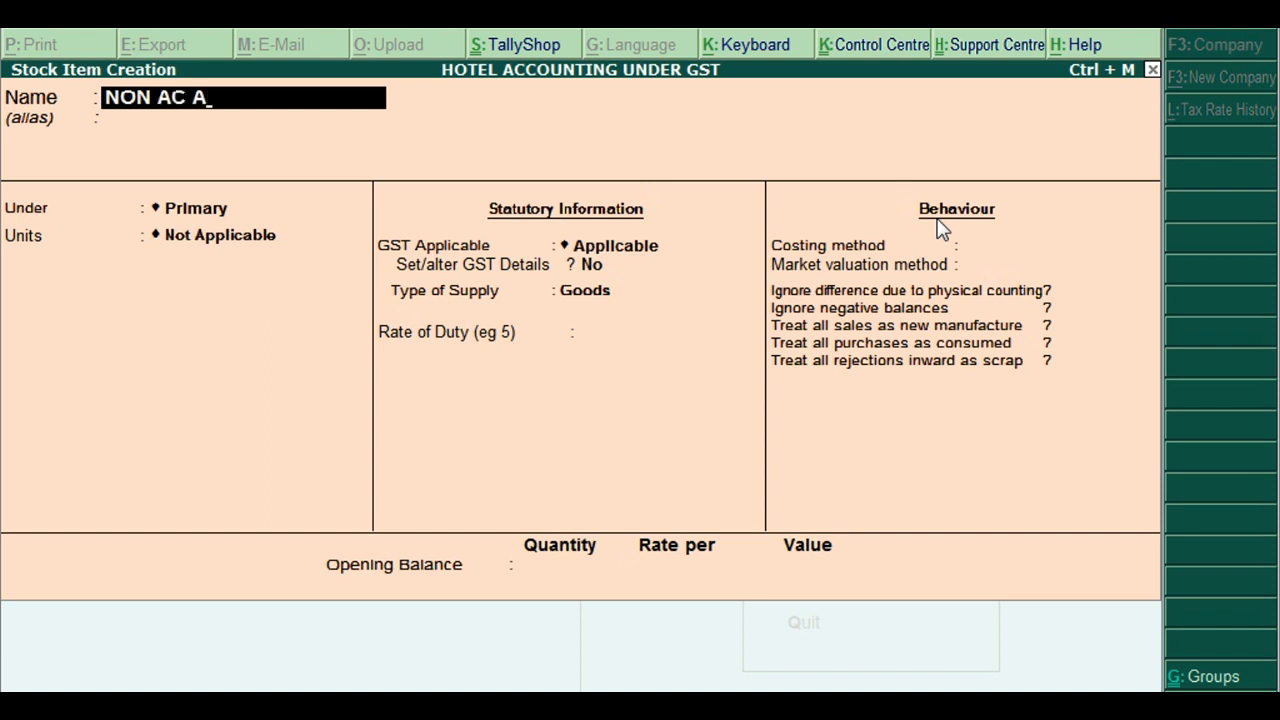
pyautogui.press('BackSpace')
pyautogui.write('ROOM')
pyautogui.press('Return')
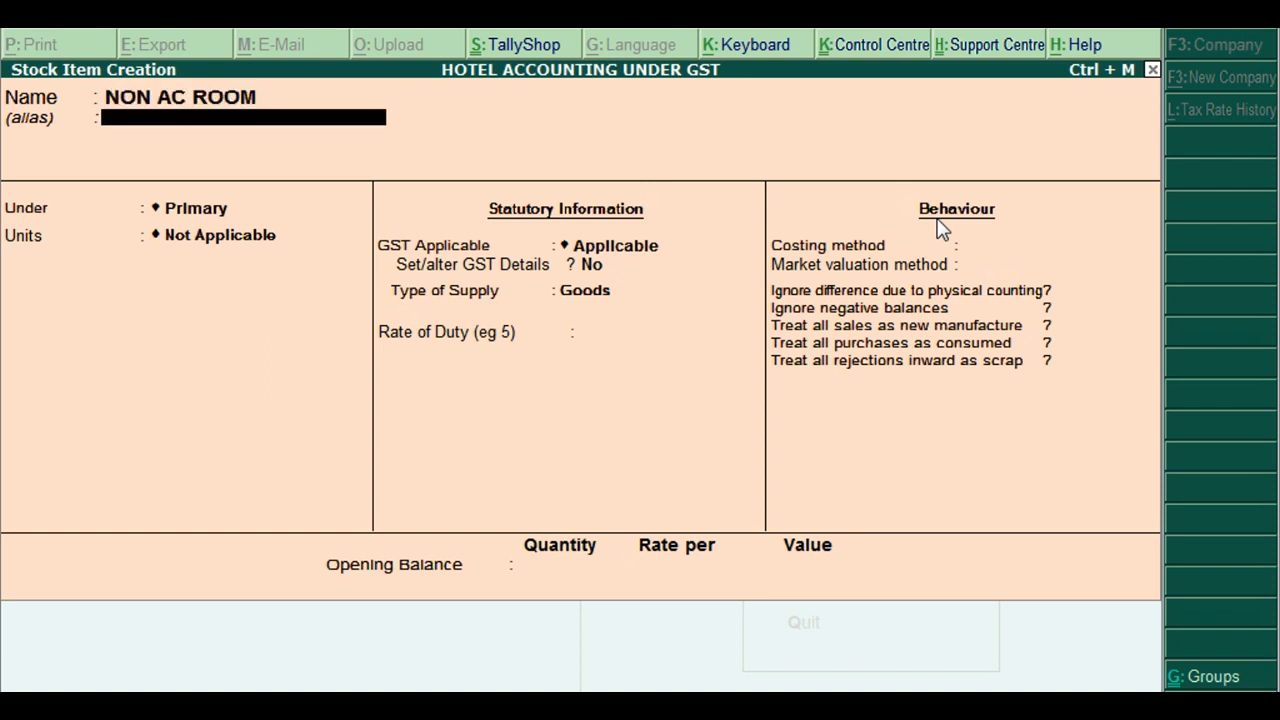
pyautogui.press('Return')
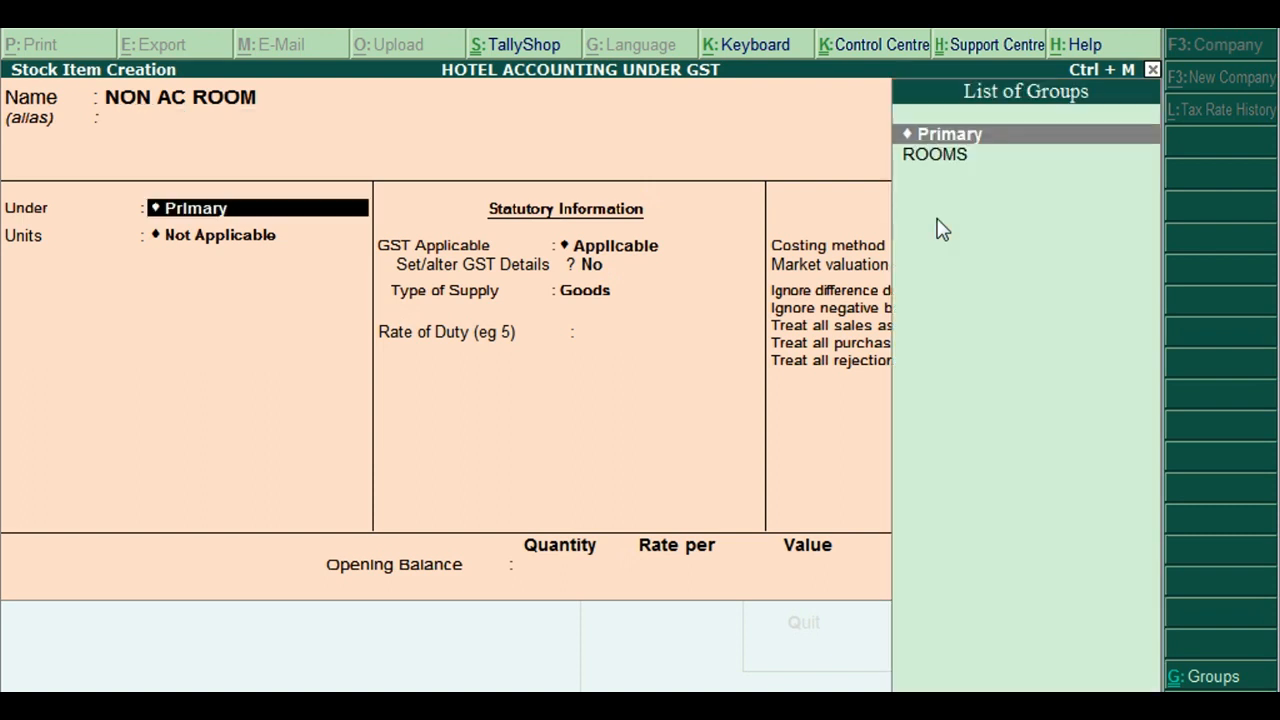
pyautogui.press('Down')
pyautogui.press('Return')
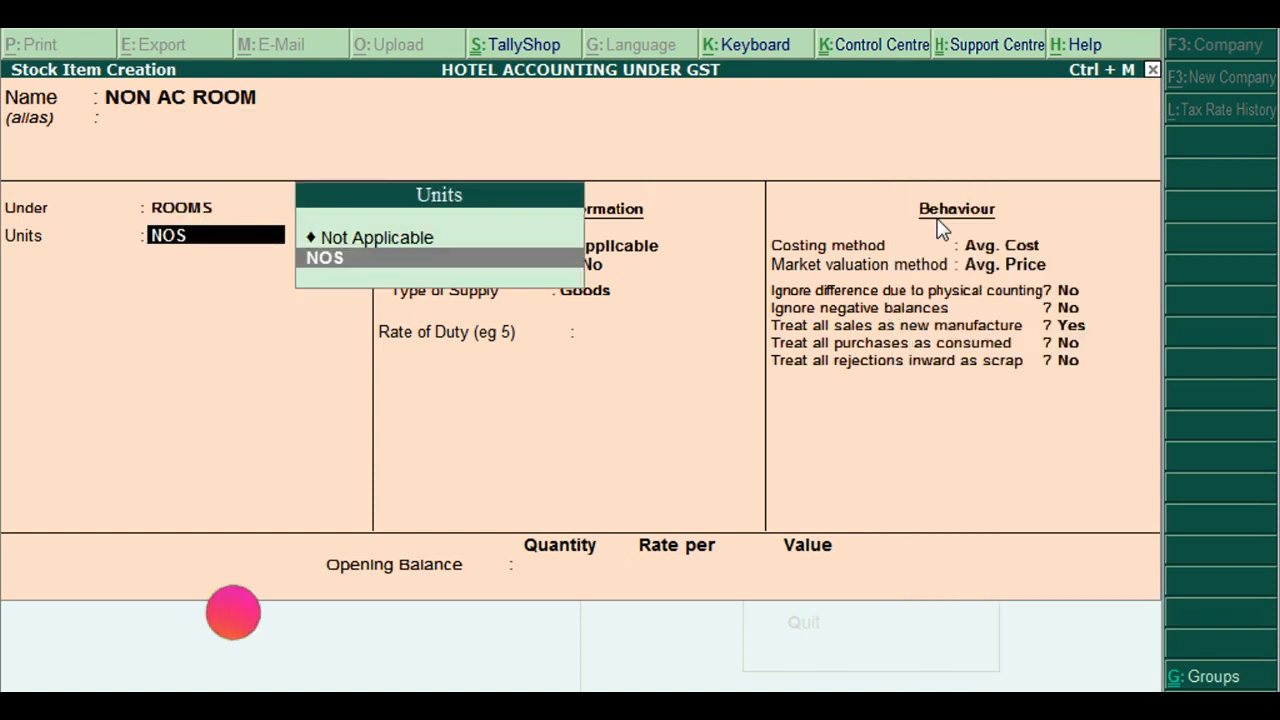
pyautogui.press('Return')
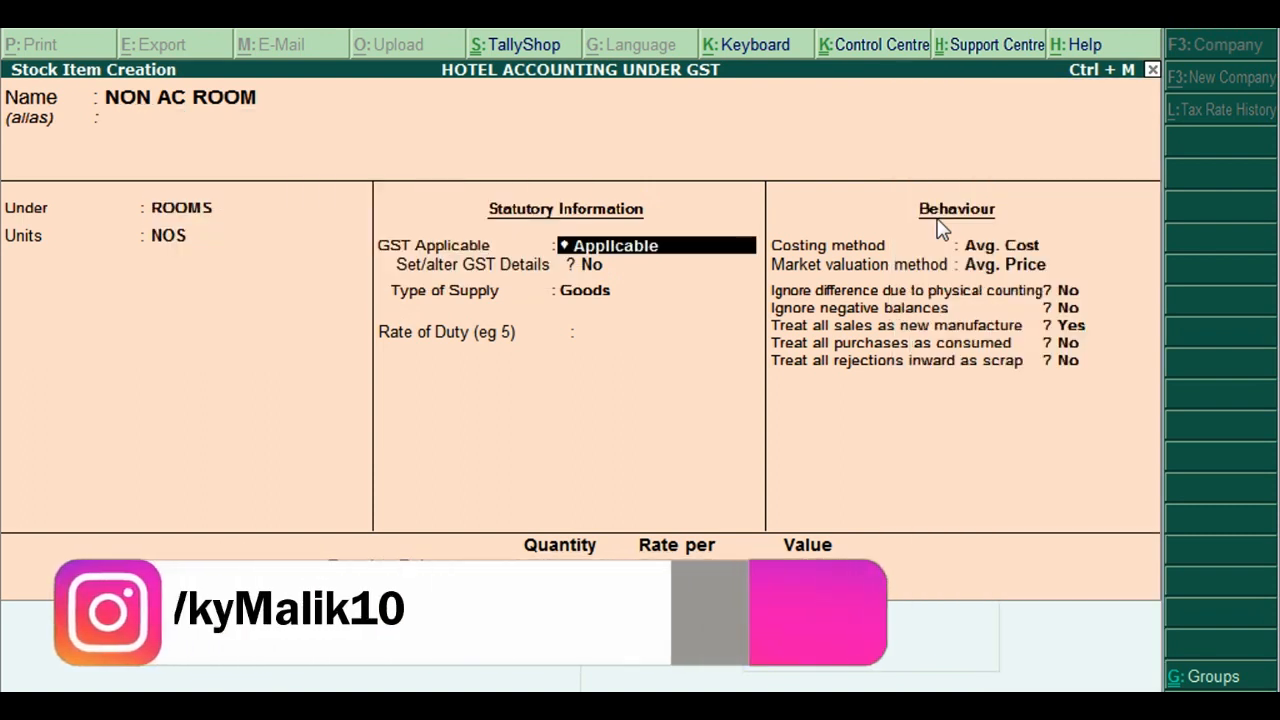
pyautogui.press('Return')
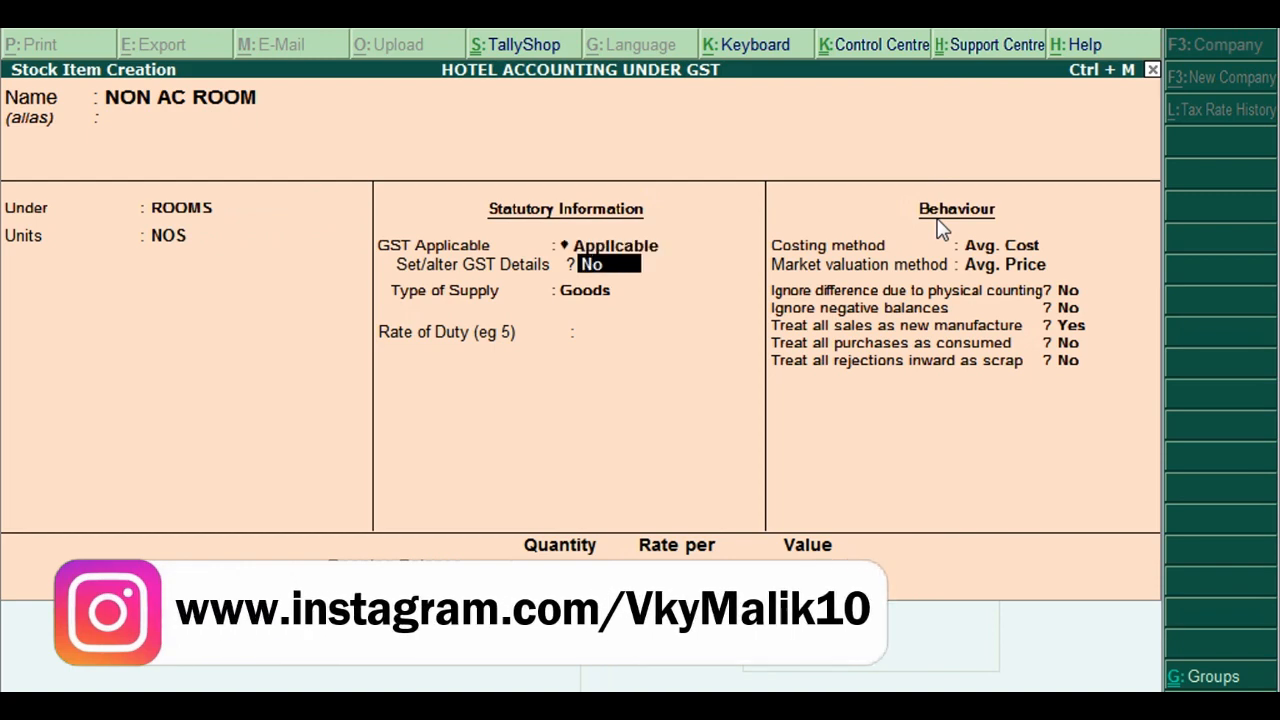
pyautogui.press('y')
pyautogui.press('Return')
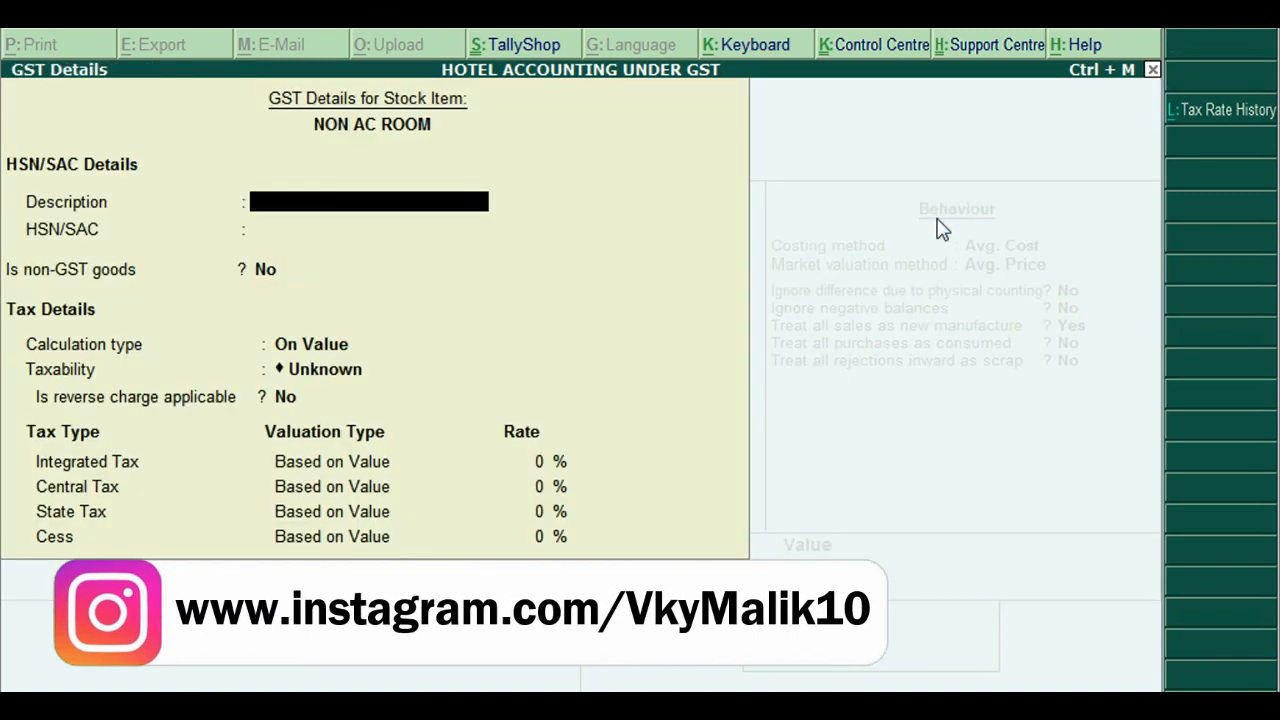
# Enter description NON AC ROOM, HSN/SAC 75856, and choose On Item Rate calculation
pyautogui.write('NON A')
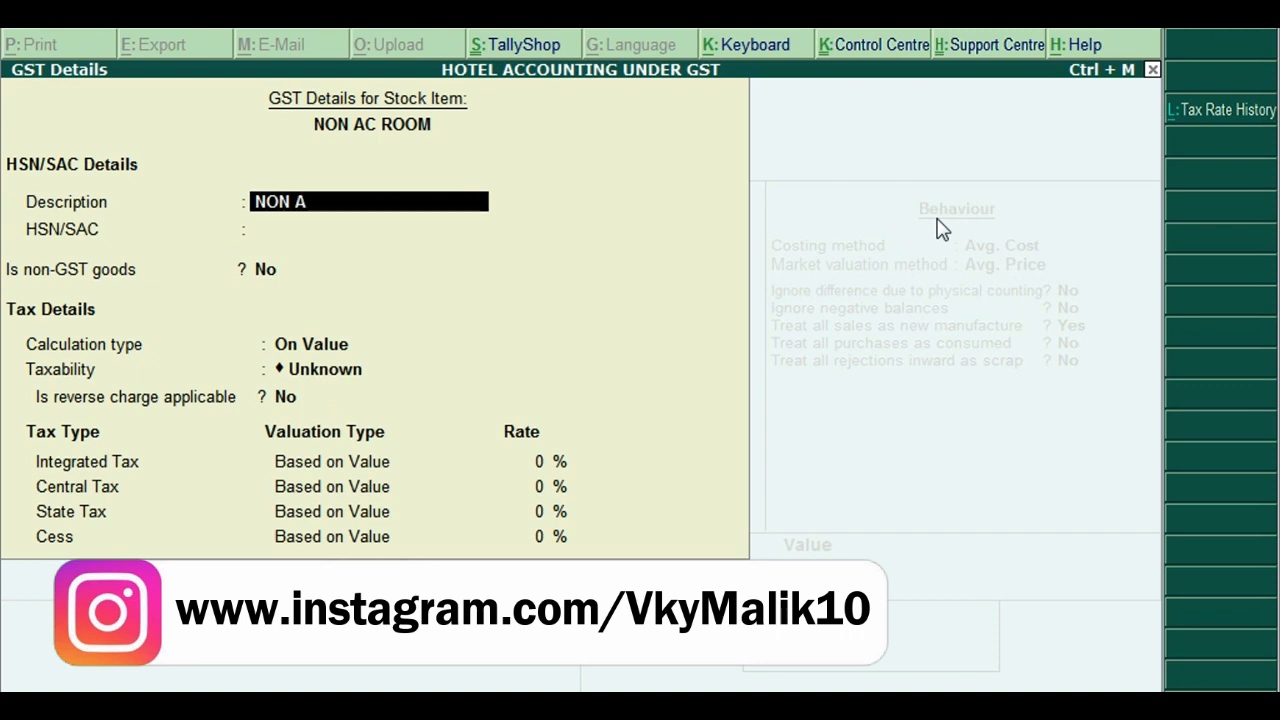
pyautogui.write('C ROOM')
pyautogui.press('Return')
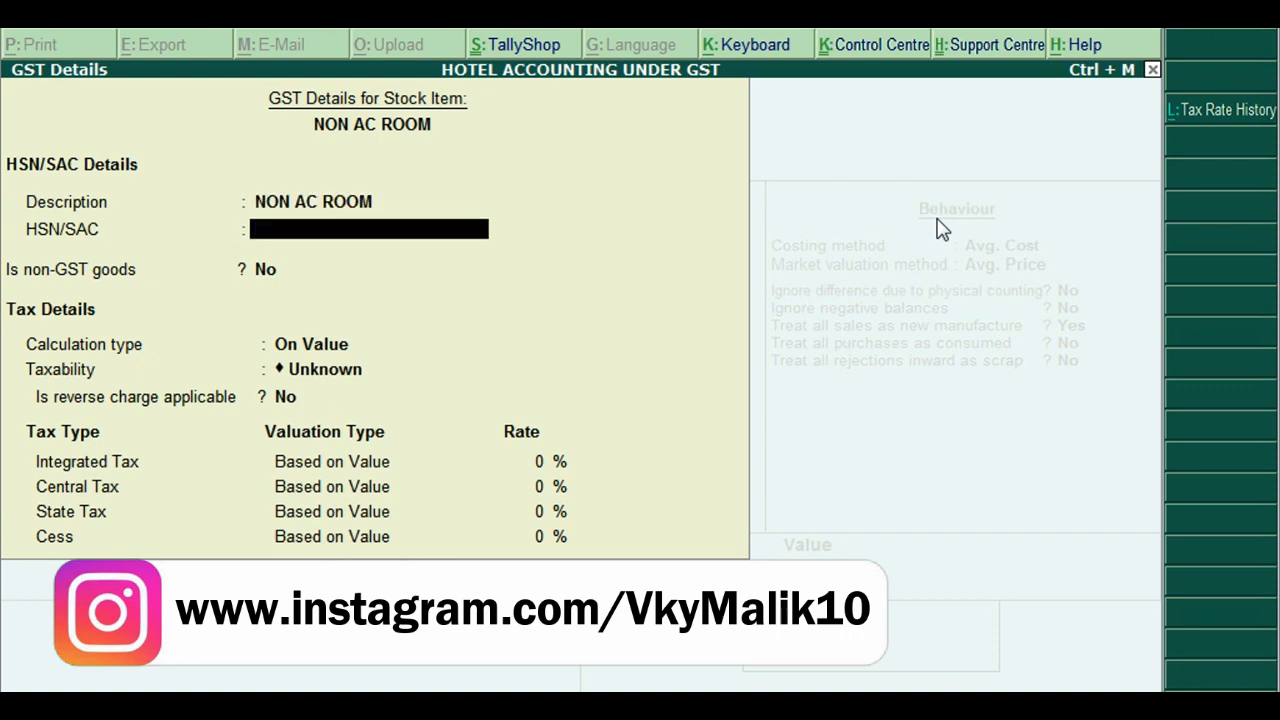
pyautogui.write('75856')
pyautogui.press('Return')
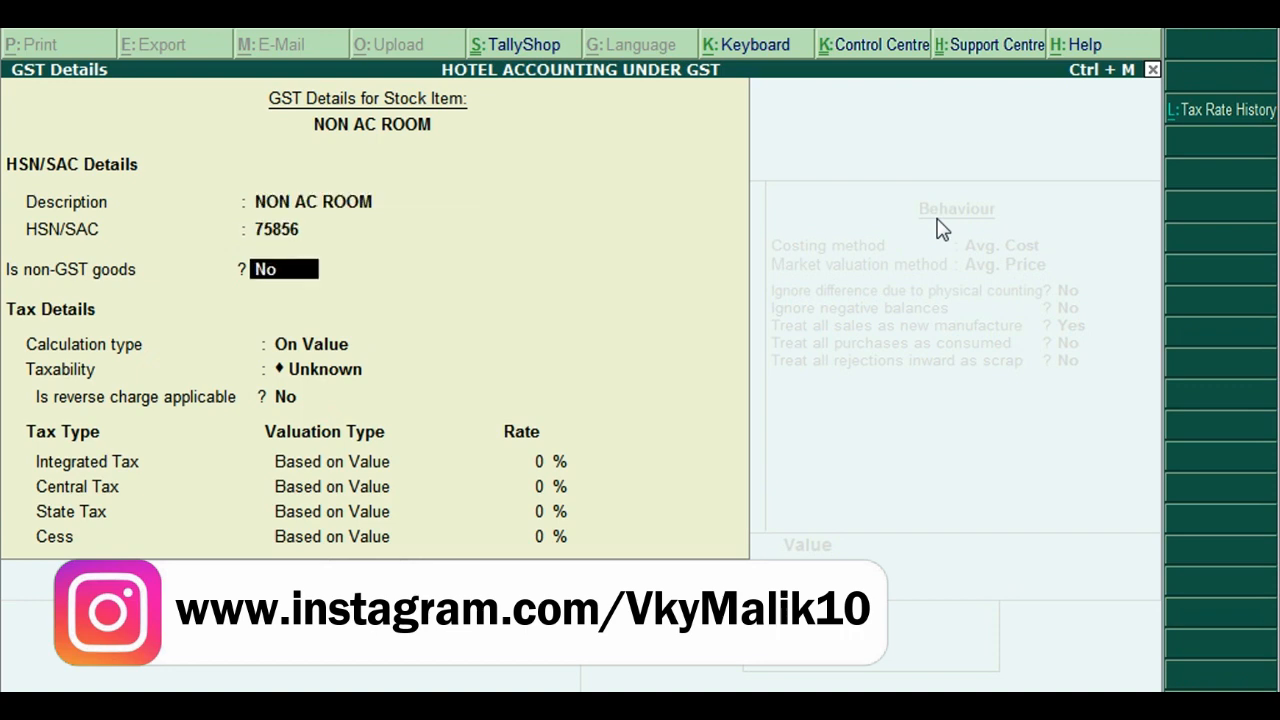
pyautogui.press('Return')
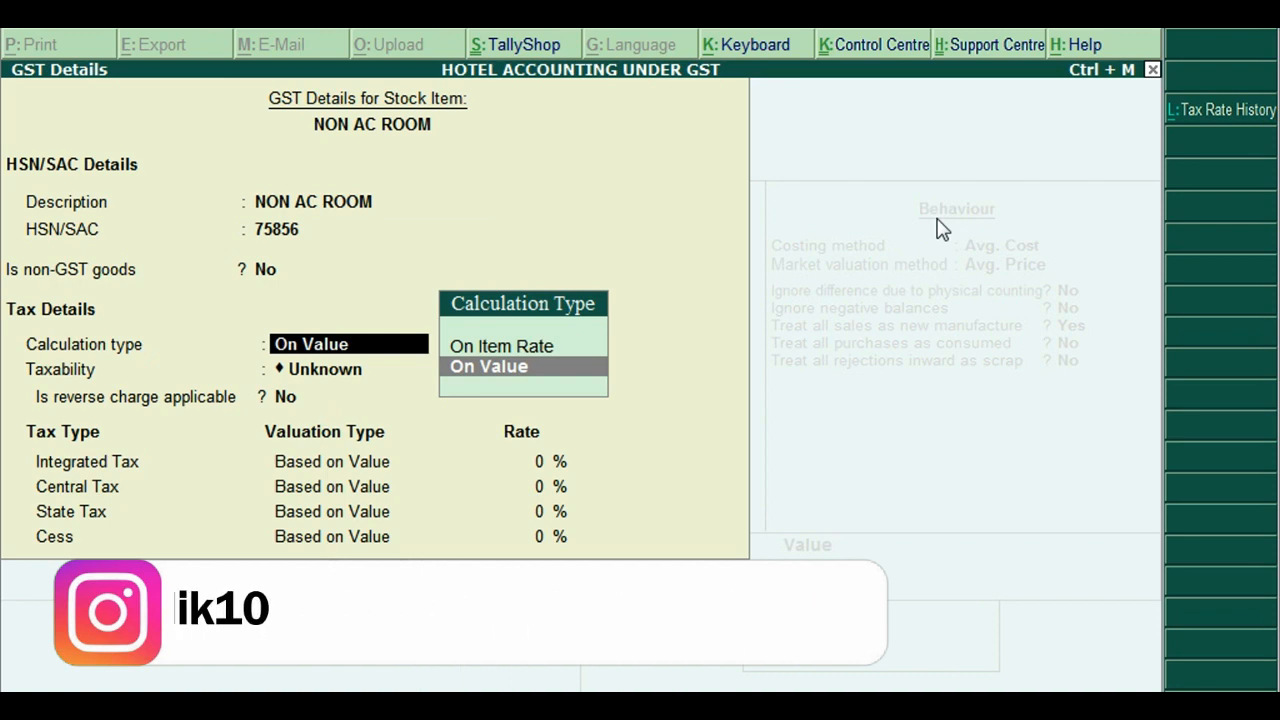
pyautogui.press('Up')
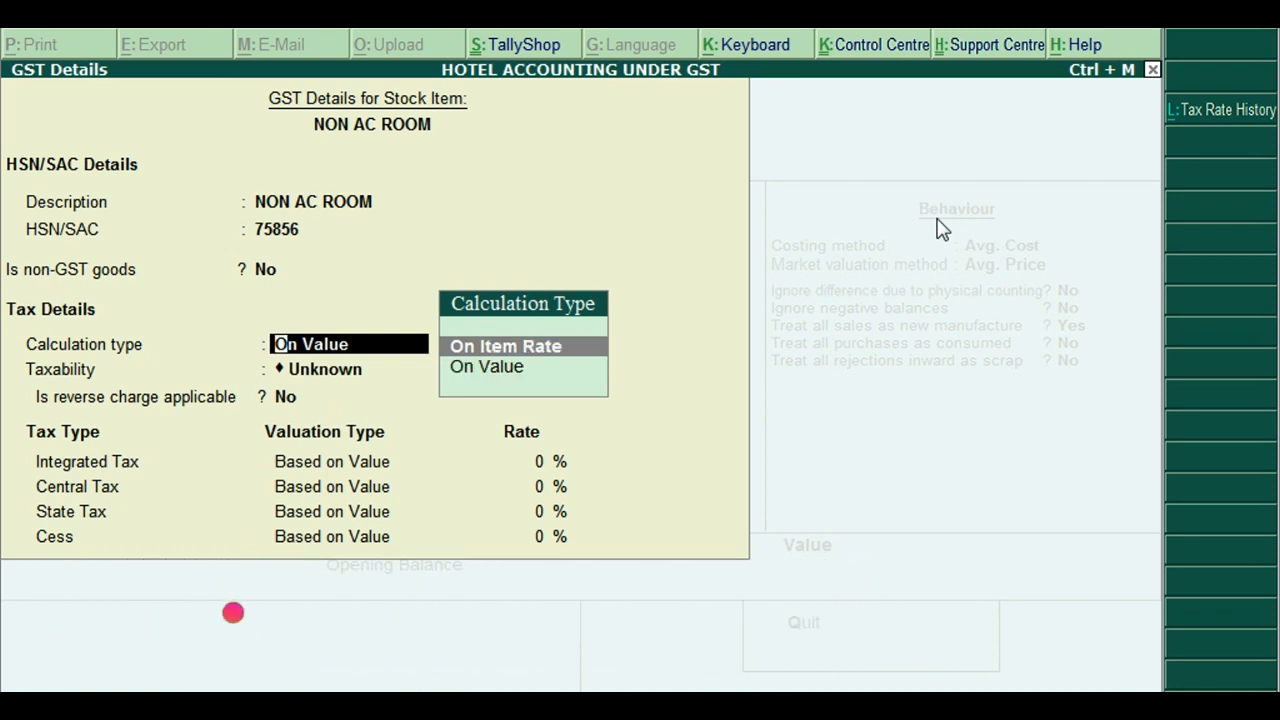
pyautogui.press('Return')
pyautogui.press('Return')
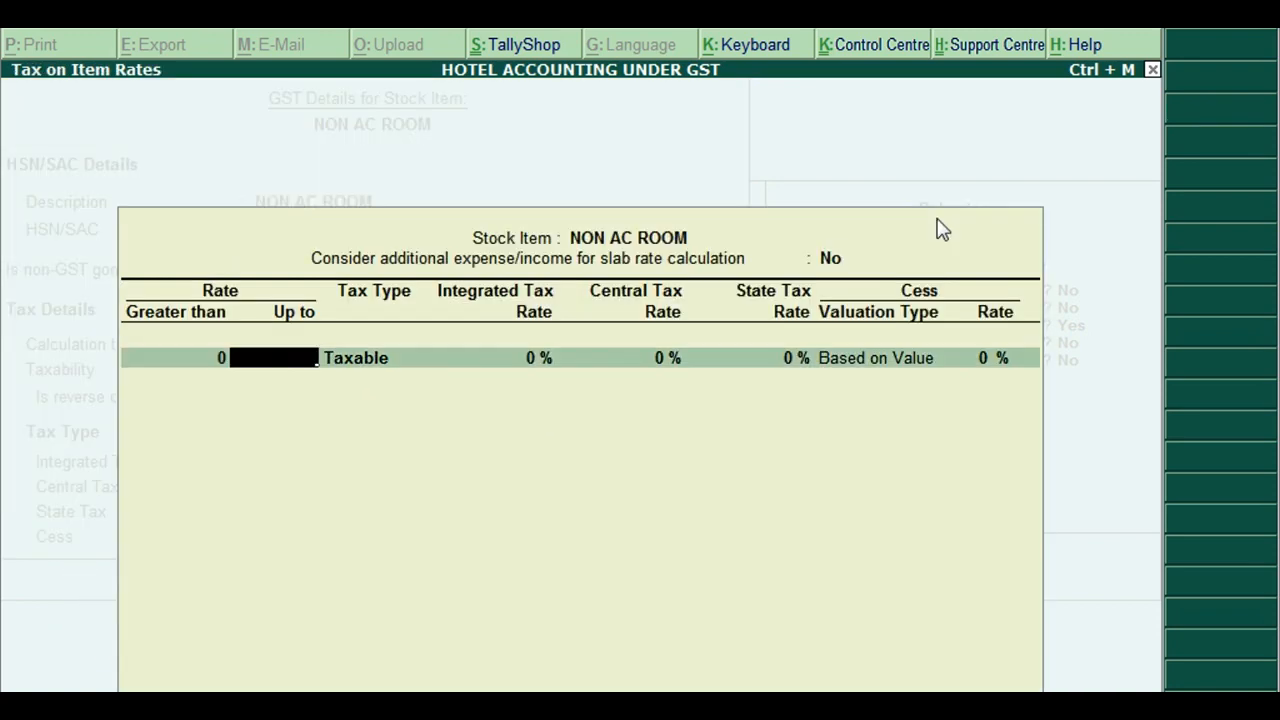
# Enter NON AC ROOM slabs: exempt up to 1,000 and 12% up to 2,500
pyautogui.write('1000')
pyautogui.press('Return')
pyautogui.press('Up')
pyautogui.press('Up')
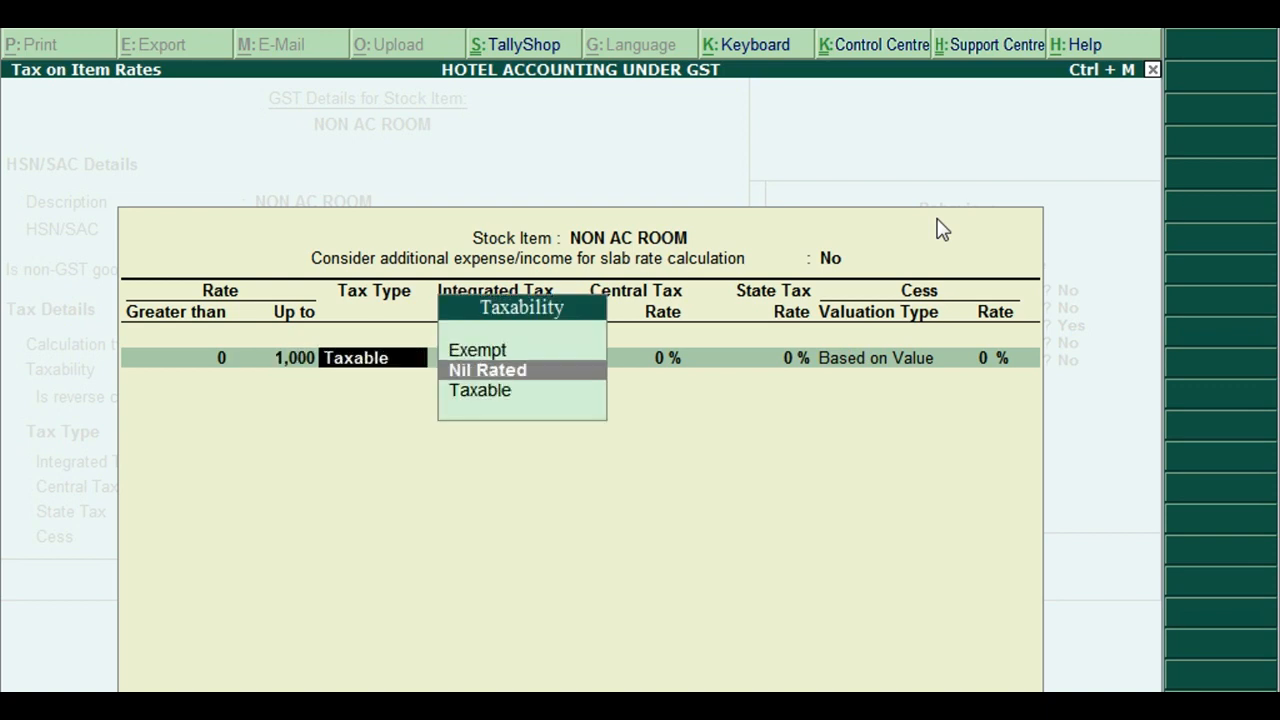
pyautogui.press('Return')
pyautogui.press('Return')
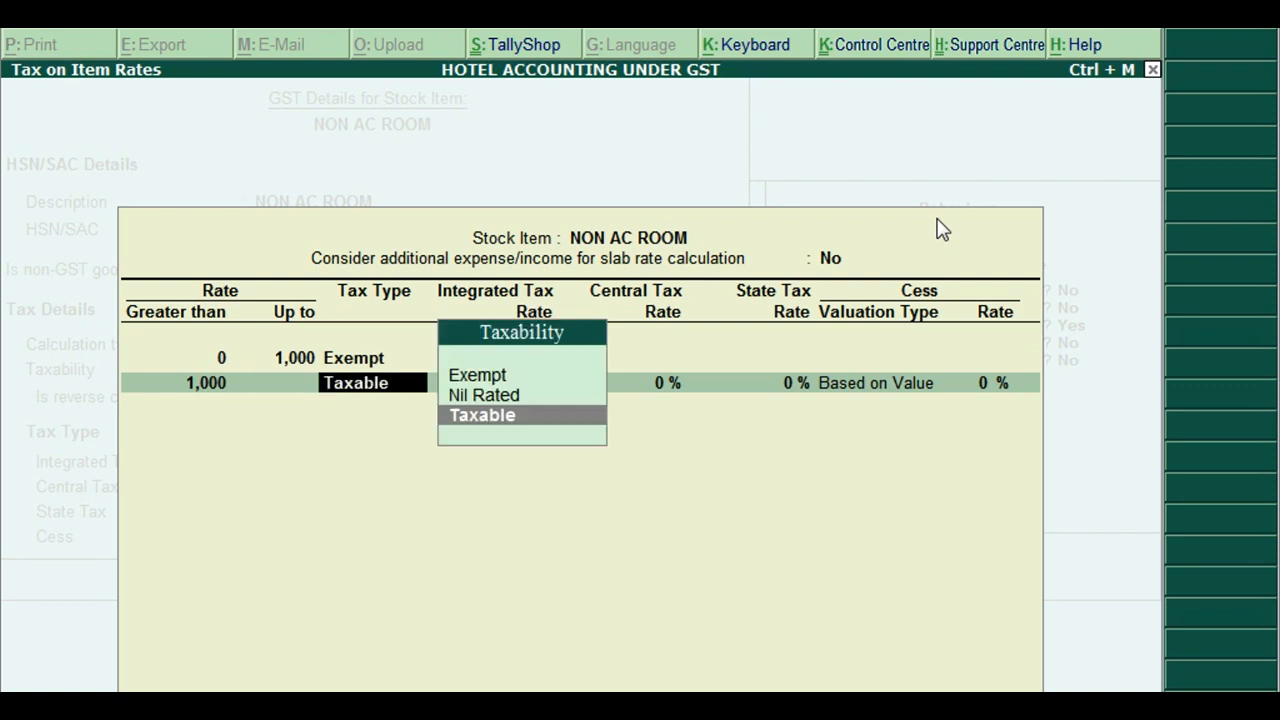
pyautogui.press('BackSpace')
pyautogui.write('2500')
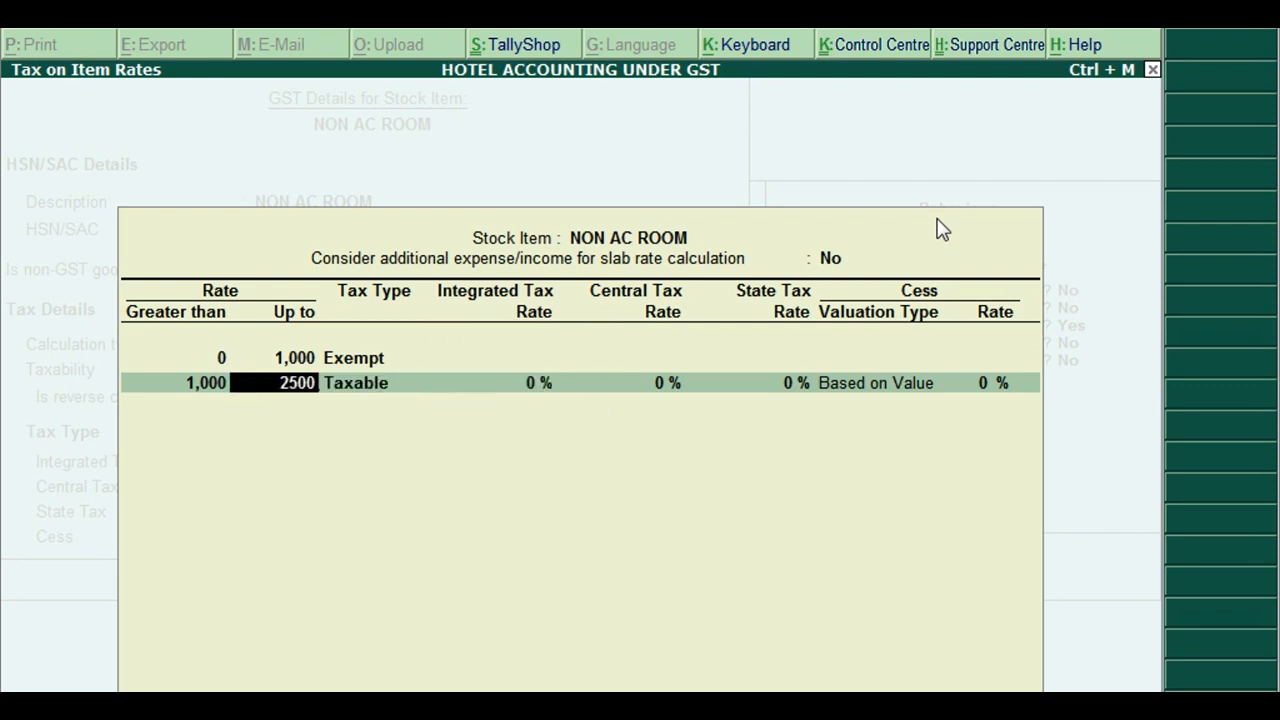
pyautogui.press('Return')
pyautogui.press('Return')
pyautogui.write('12')
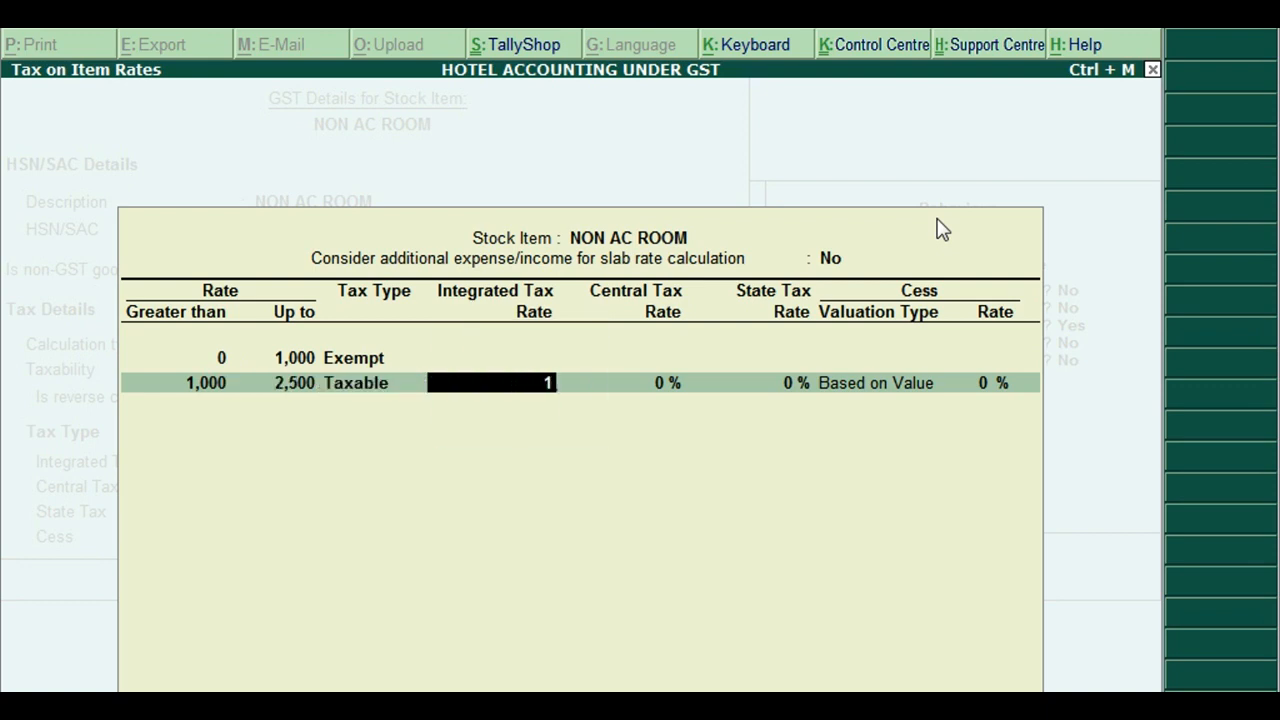
pyautogui.press('Return')
pyautogui.press('Return')
pyautogui.press('Return')
pyautogui.press('Return')
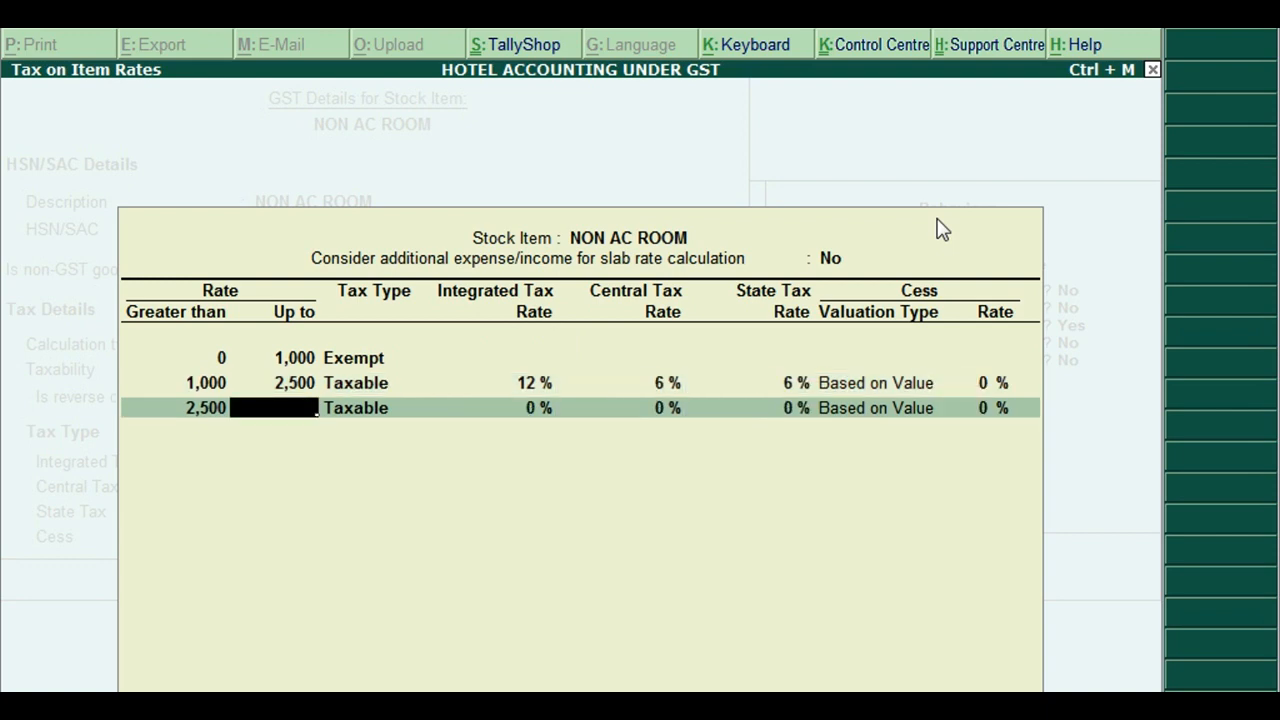
# Add 18% up to 7,500 and 28% above it, then accept the slab rates
pyautogui.write('7500')
pyautogui.press('Return')
pyautogui.press('Return')
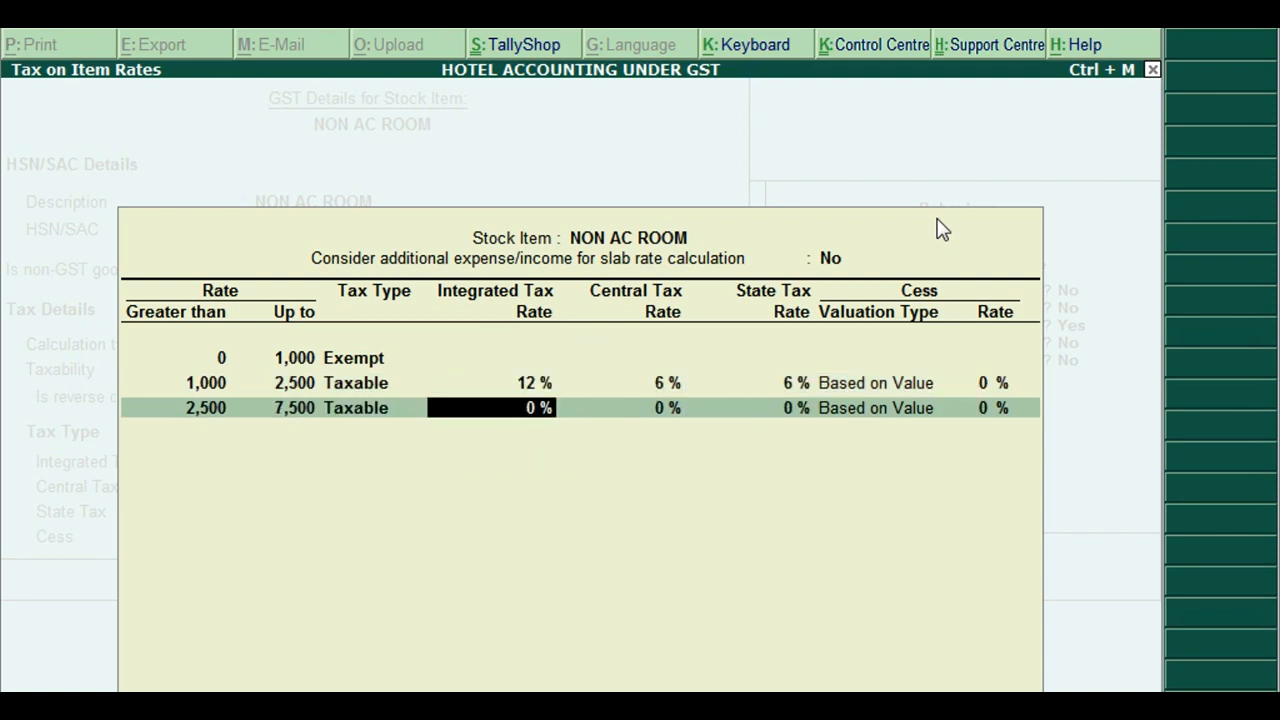
pyautogui.write('18')
pyautogui.press('Return')
pyautogui.press('Return')
pyautogui.press('Return')
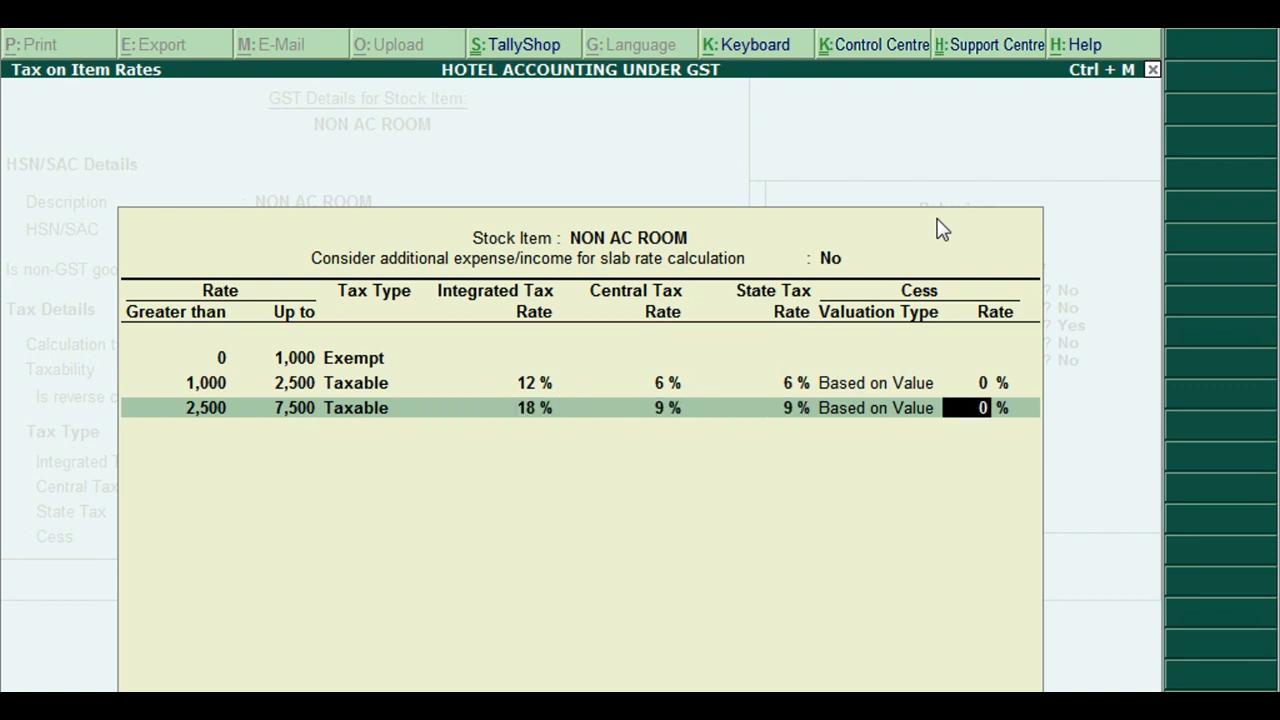
pyautogui.press('Return')
pyautogui.press('Return')
pyautogui.press('Return')
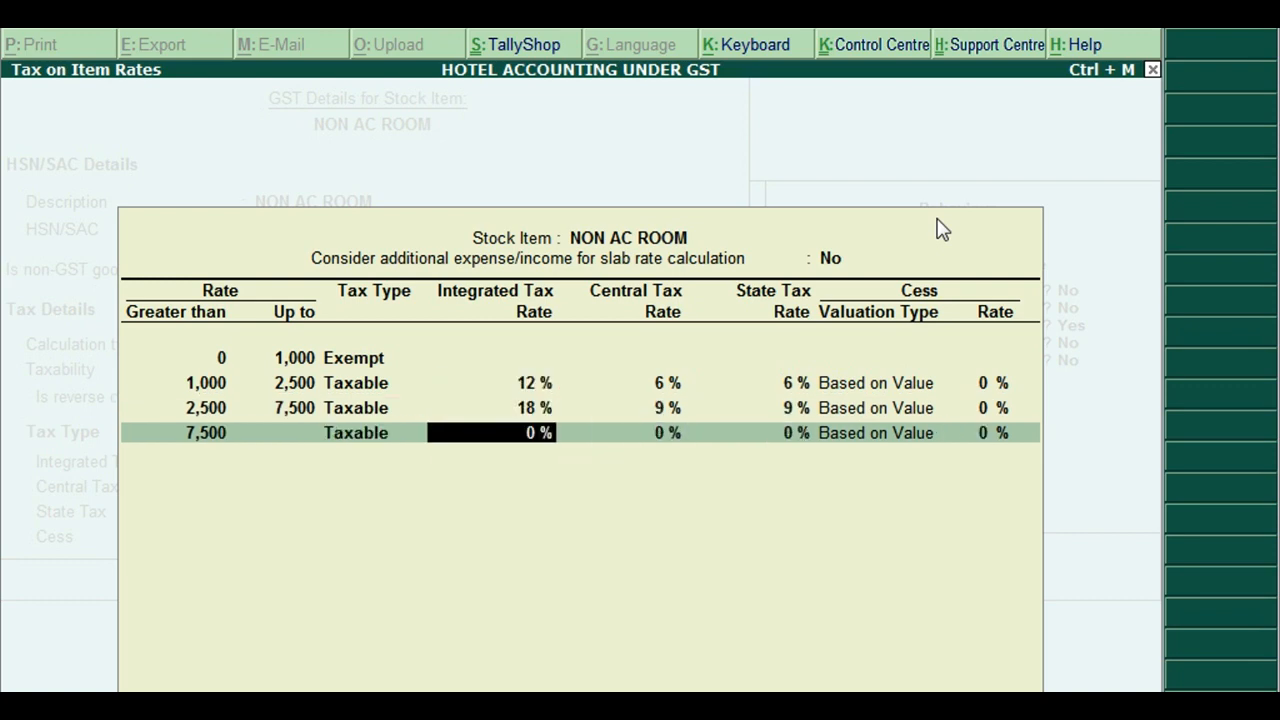
pyautogui.write('28')
pyautogui.press('Return')
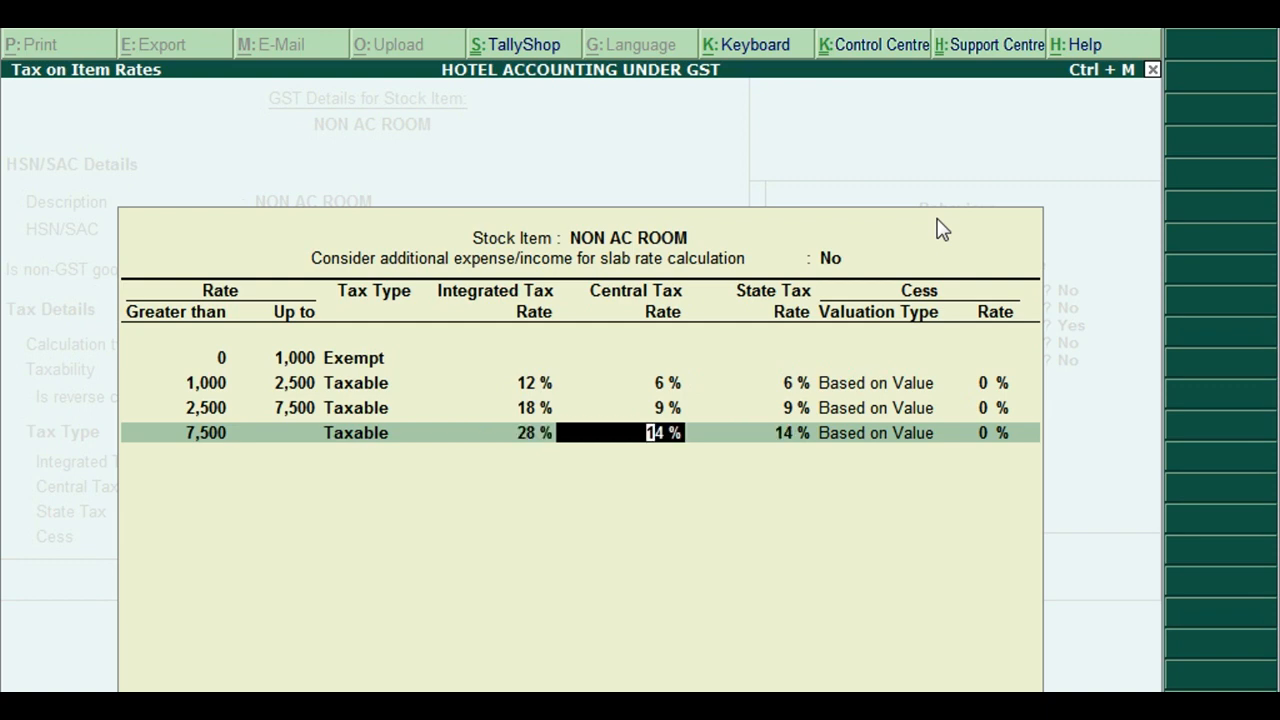
pyautogui.press('Return')
pyautogui.press('Return')
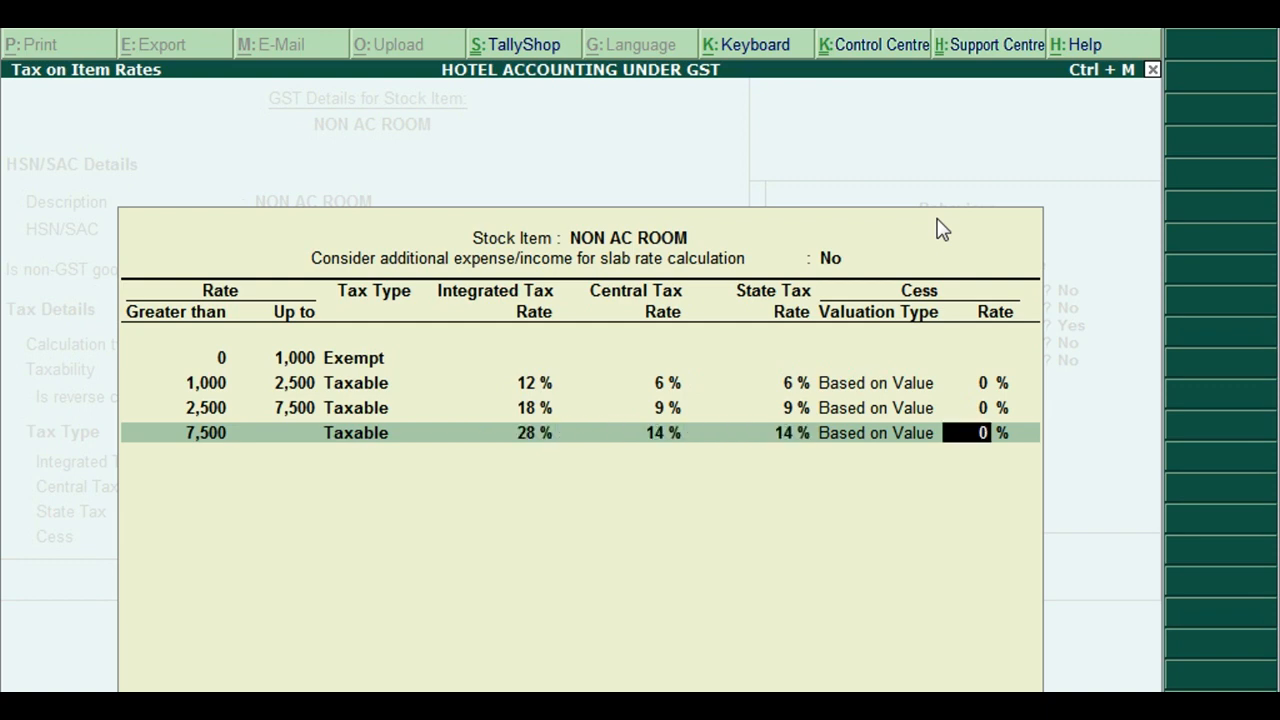
pyautogui.hotkey('ctrl', 'a')
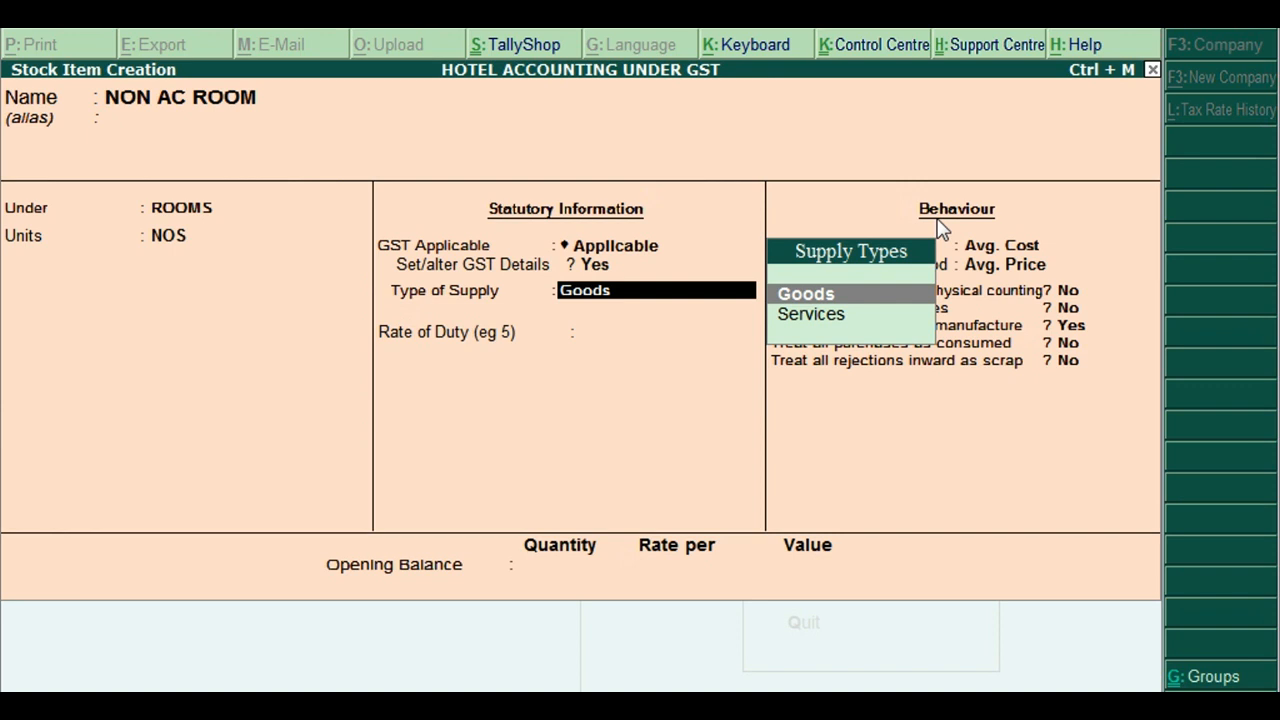
# Save NON AC ROOM as a Services supply with 0 rate of duty and return to Gateway
pyautogui.press('Down')
pyautogui.press('Return')
pyautogui.press('Return')
pyautogui.press('Return')
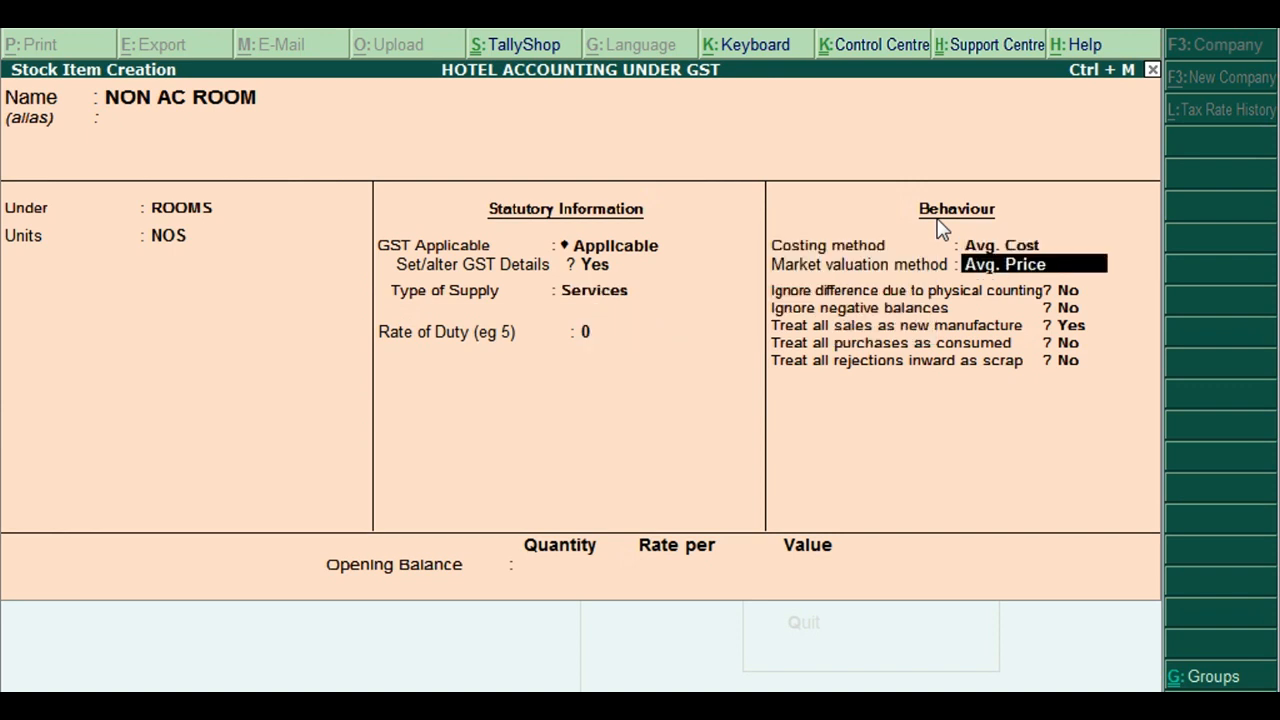
pyautogui.press('Return')
pyautogui.press('Return')
pyautogui.press('Return')
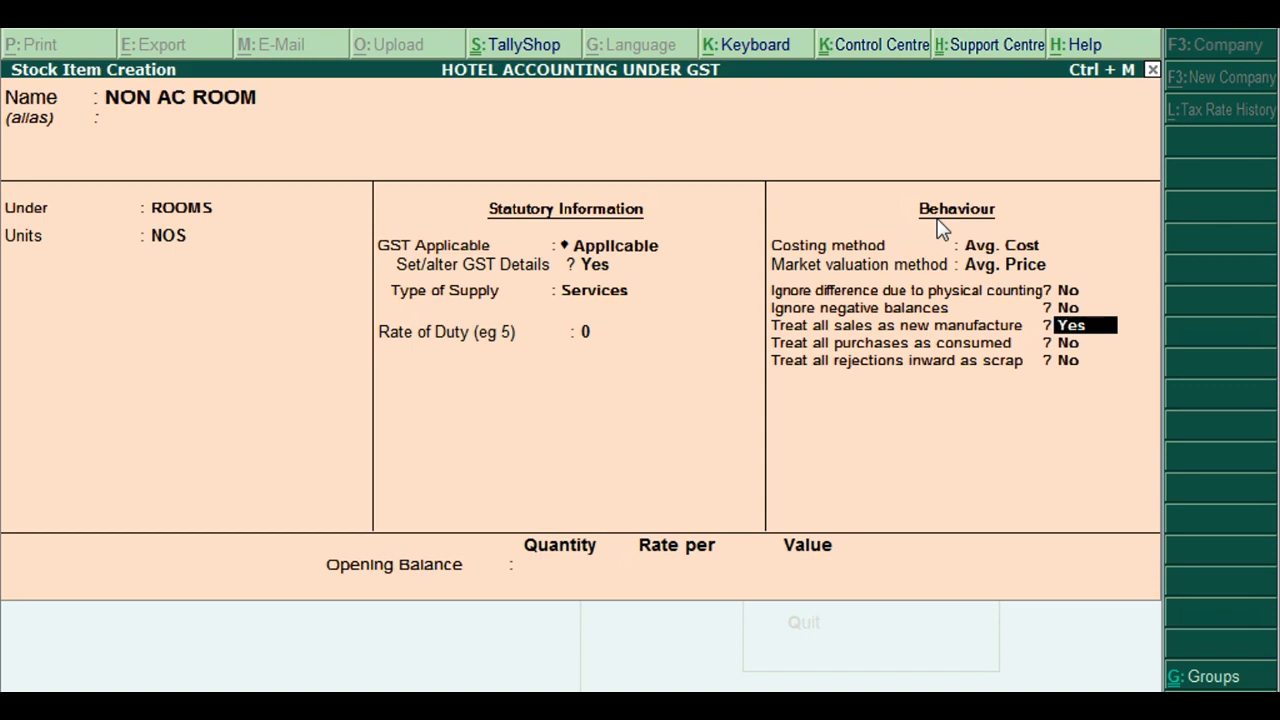
pyautogui.hotkey('ctrl', 'a')
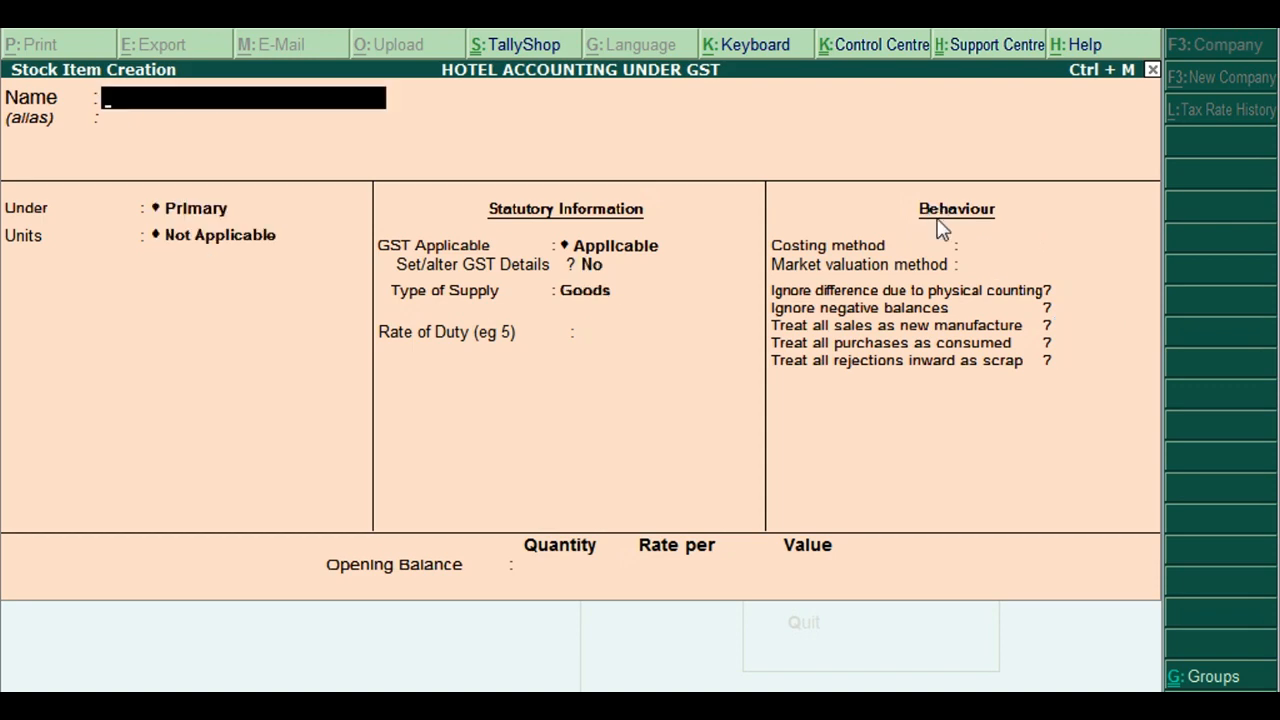
pyautogui.press('Escape')
pyautogui.press('Escape')
pyautogui.press('Escape')
pyautogui.press('n')
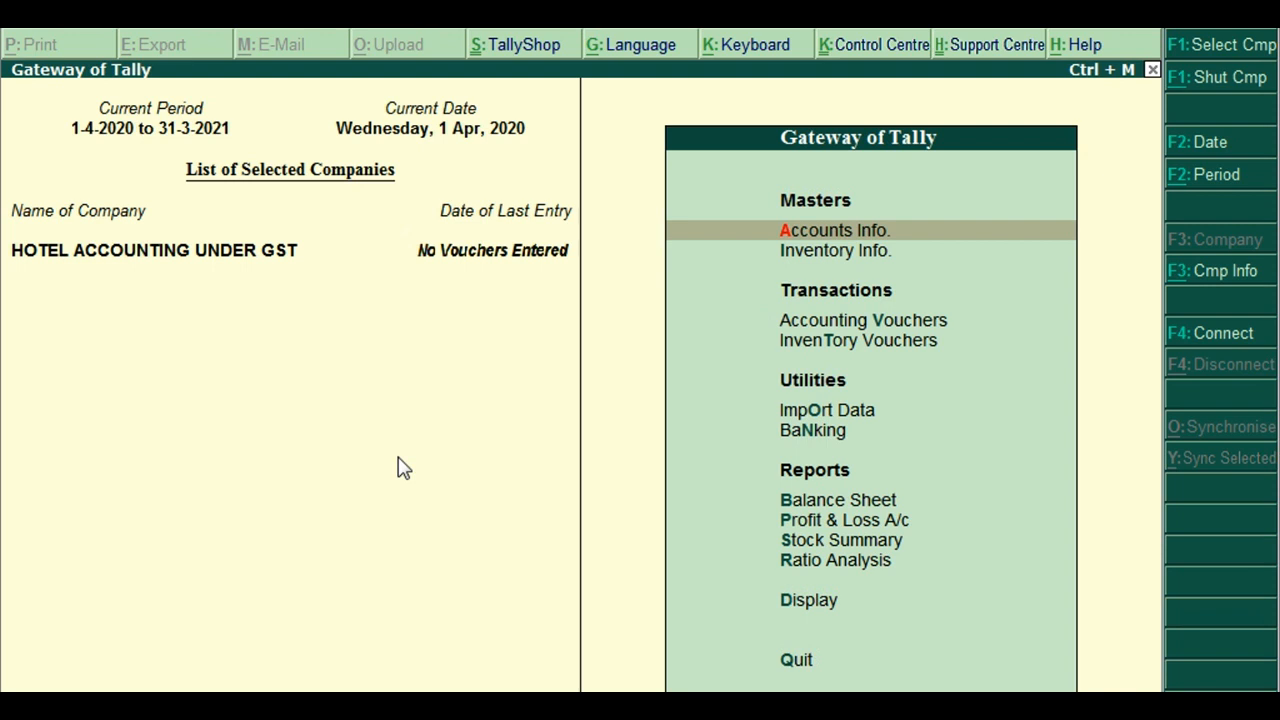
# Open a sales voucher with reference no. 100 and Cash as the party account
pyautogui.press('Down')
pyautogui.press('Down')
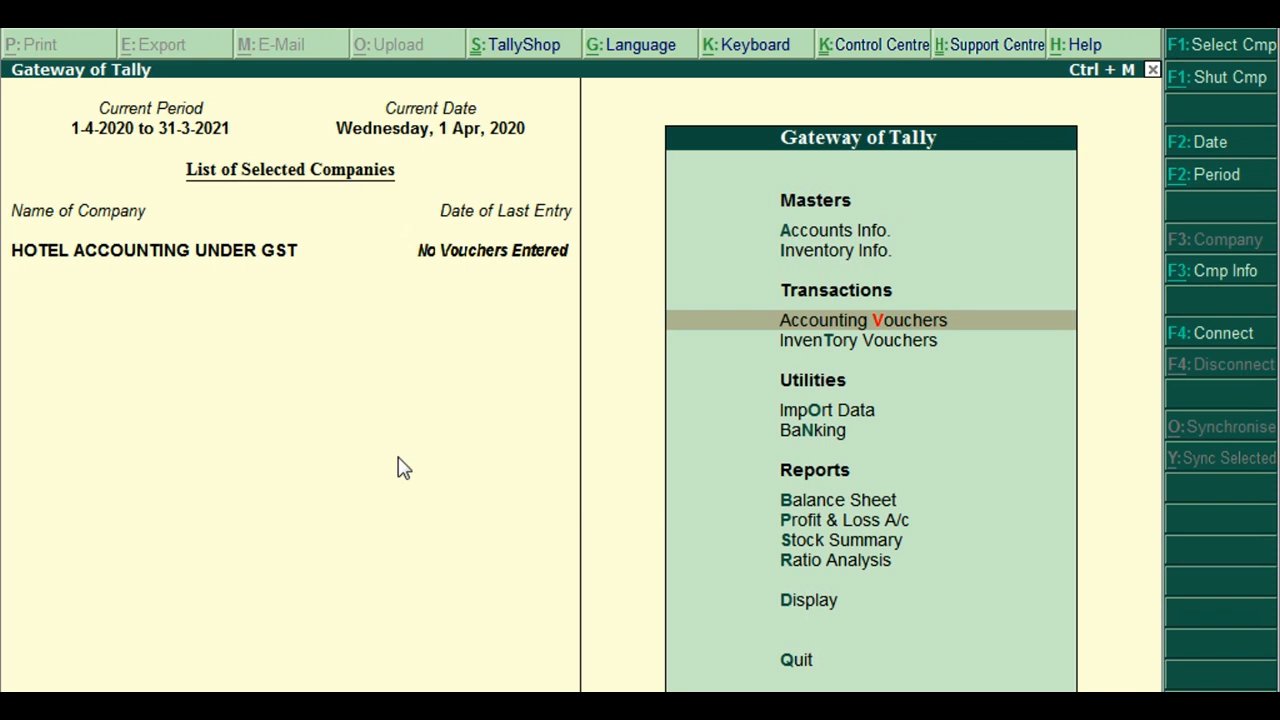
pyautogui.press('Return')
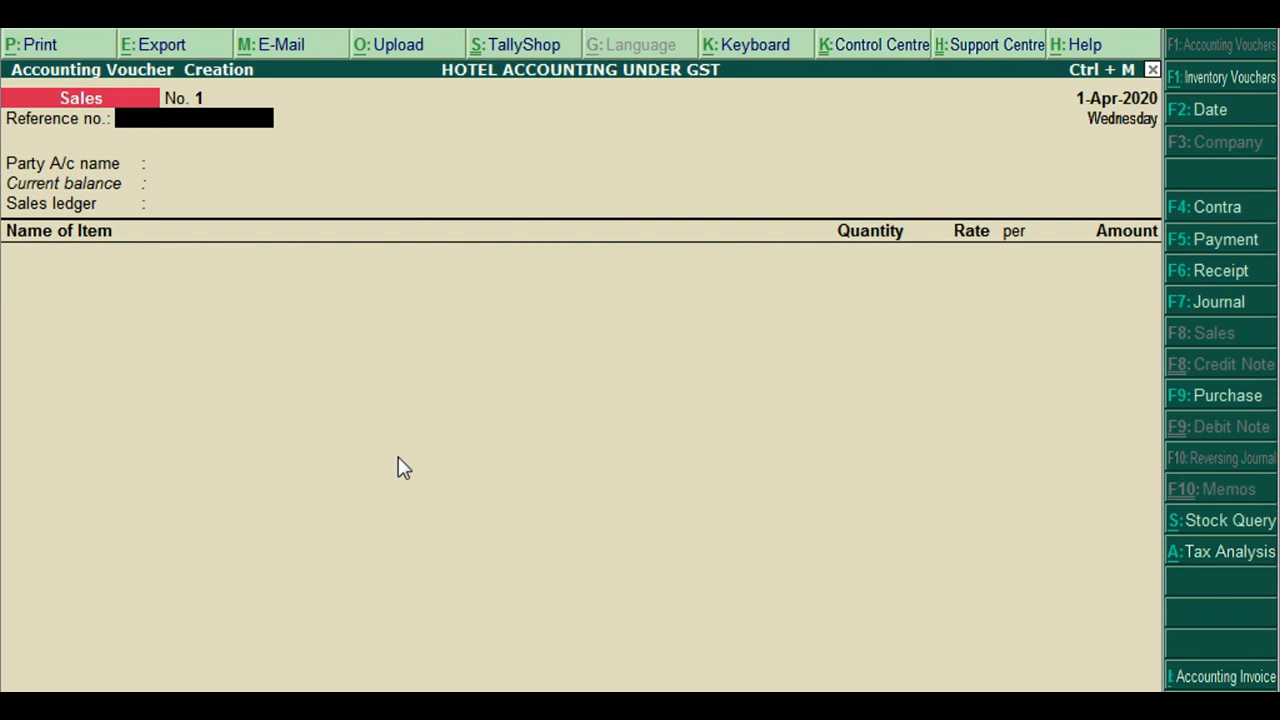
pyautogui.write('100')
pyautogui.press('Return')
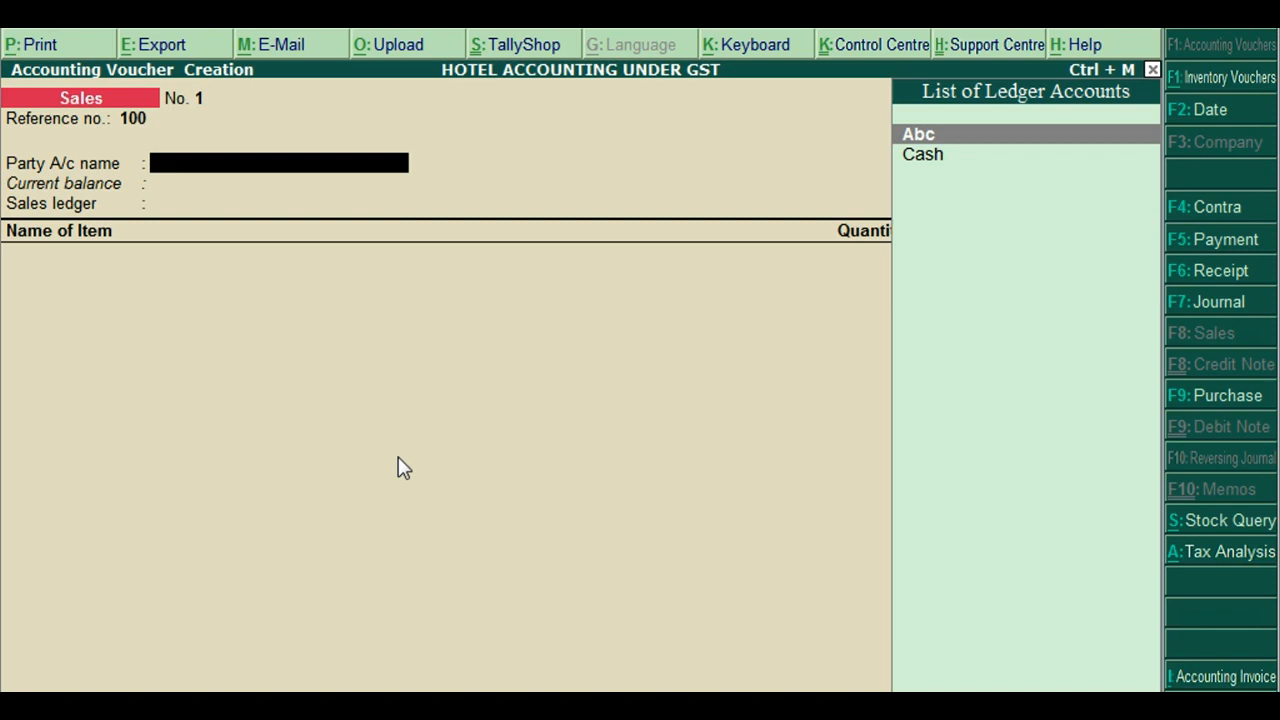
pyautogui.press('Down')
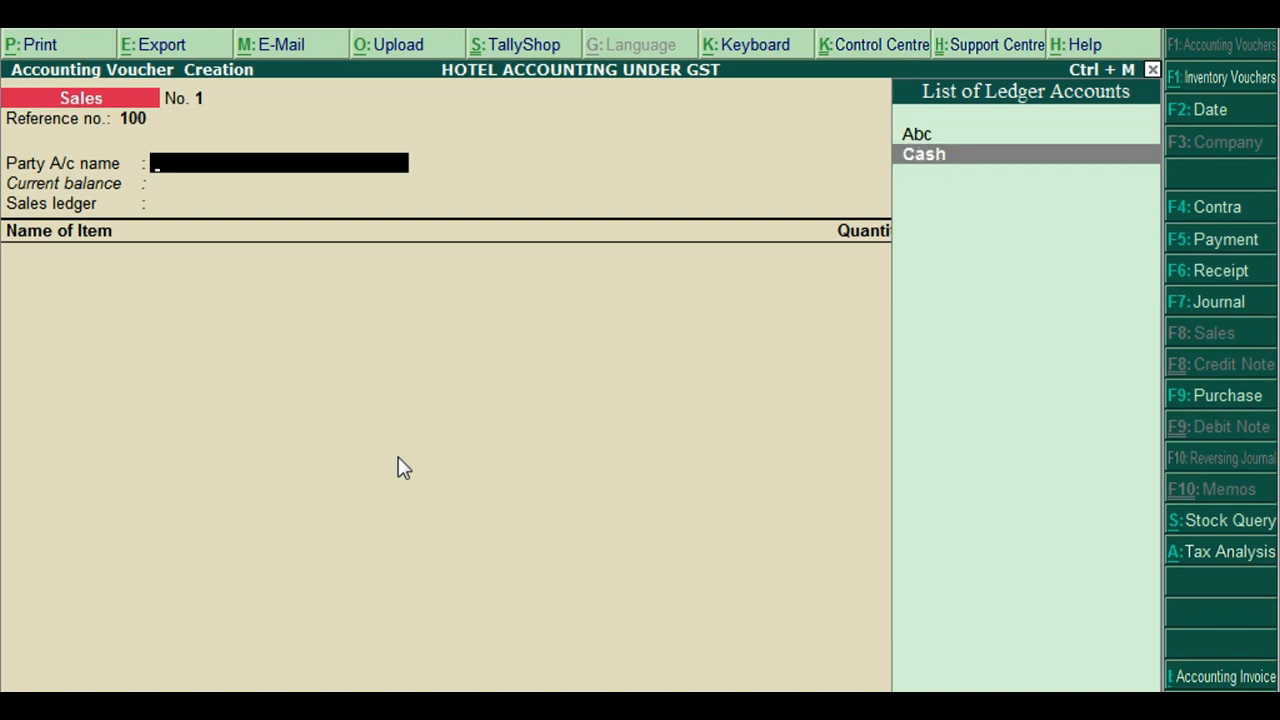
pyautogui.press('Return')
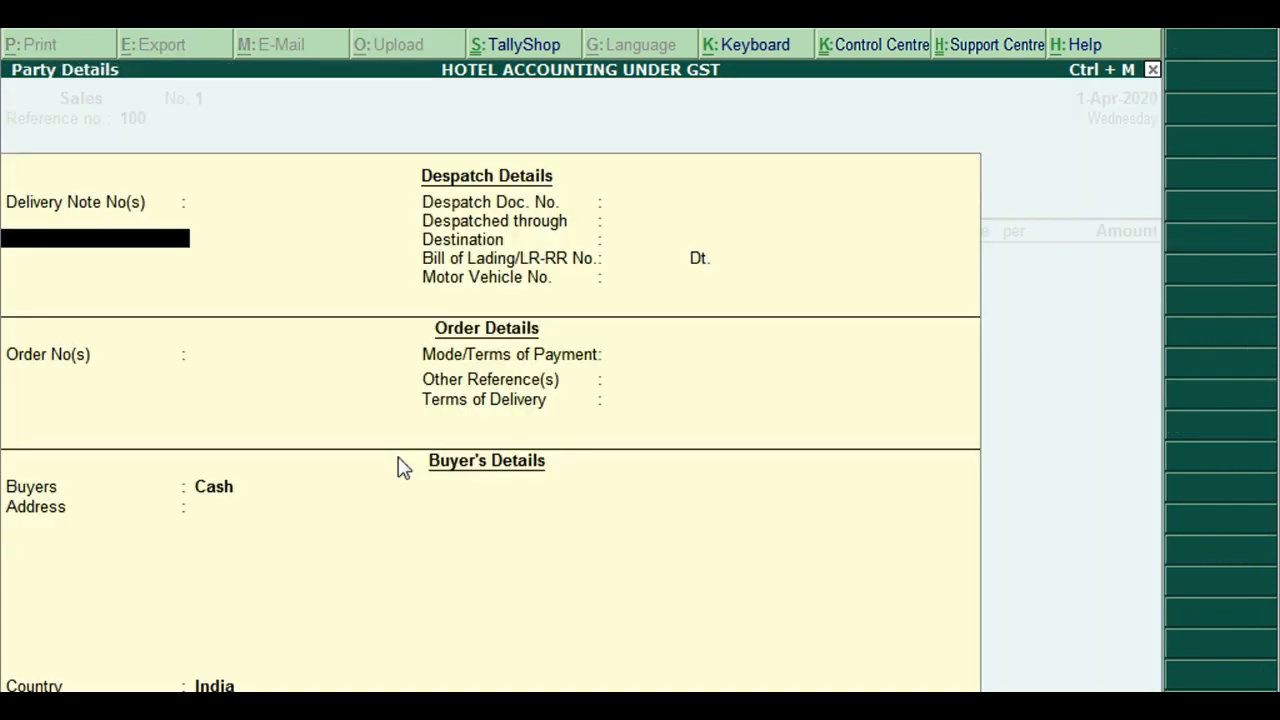
# Accept the Cash buyer's despatch and order details with country India and state Delhi
pyautogui.press('Return')
pyautogui.press('Return')
pyautogui.press('Return')
pyautogui.press('Return')
pyautogui.press('Return')
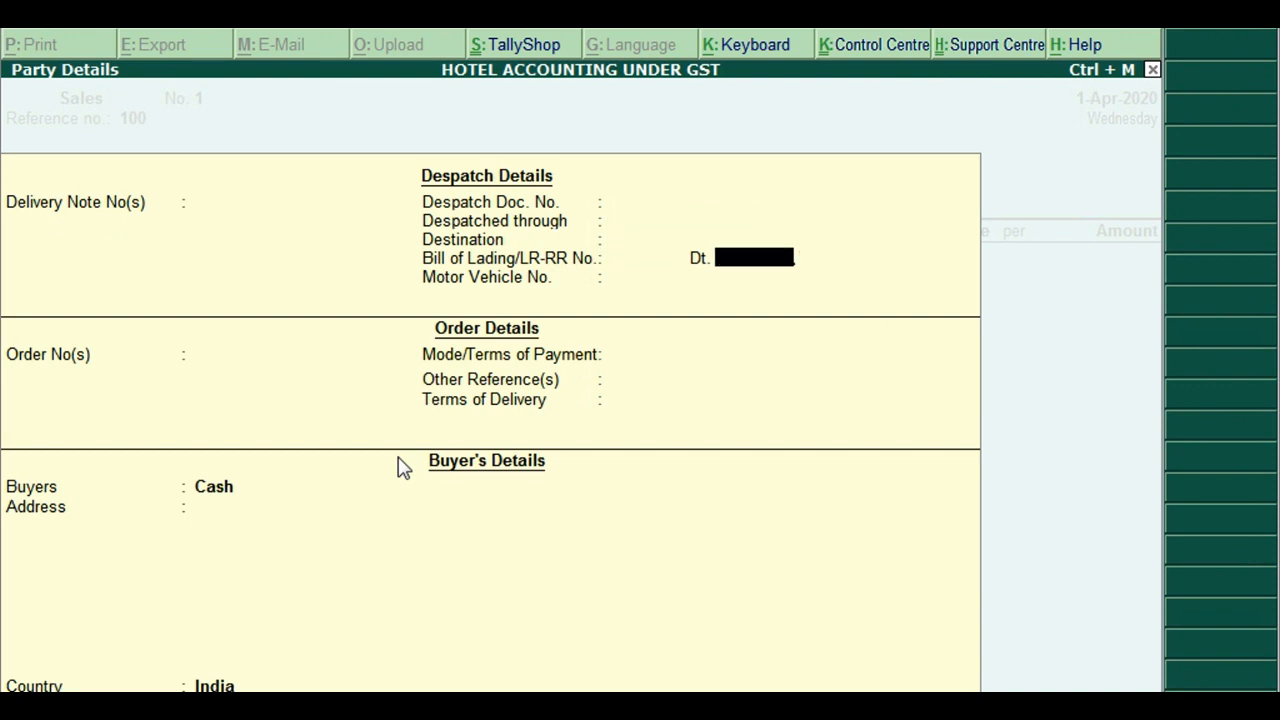
pyautogui.press('Return')
pyautogui.press('Return')
pyautogui.press('Return')
pyautogui.press('Return')
pyautogui.press('Return')
pyautogui.press('Return')
pyautogui.press('Return')
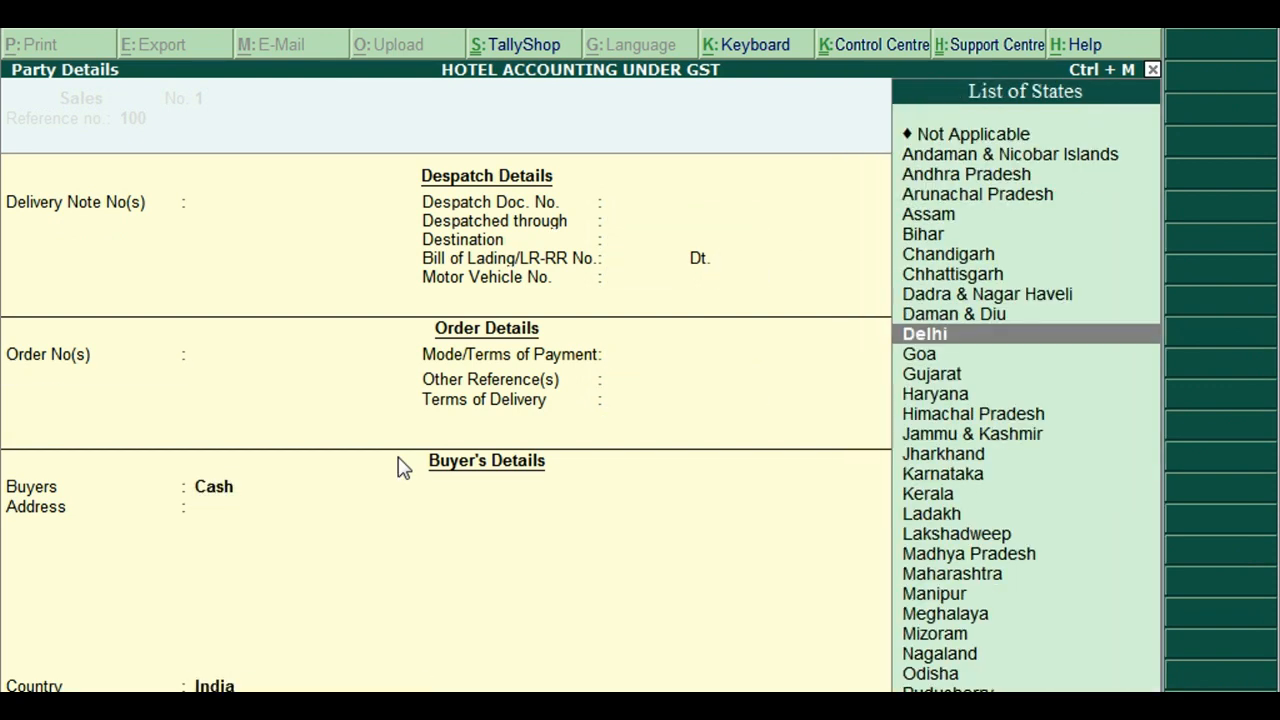
pyautogui.press('Return')
pyautogui.press('Return')
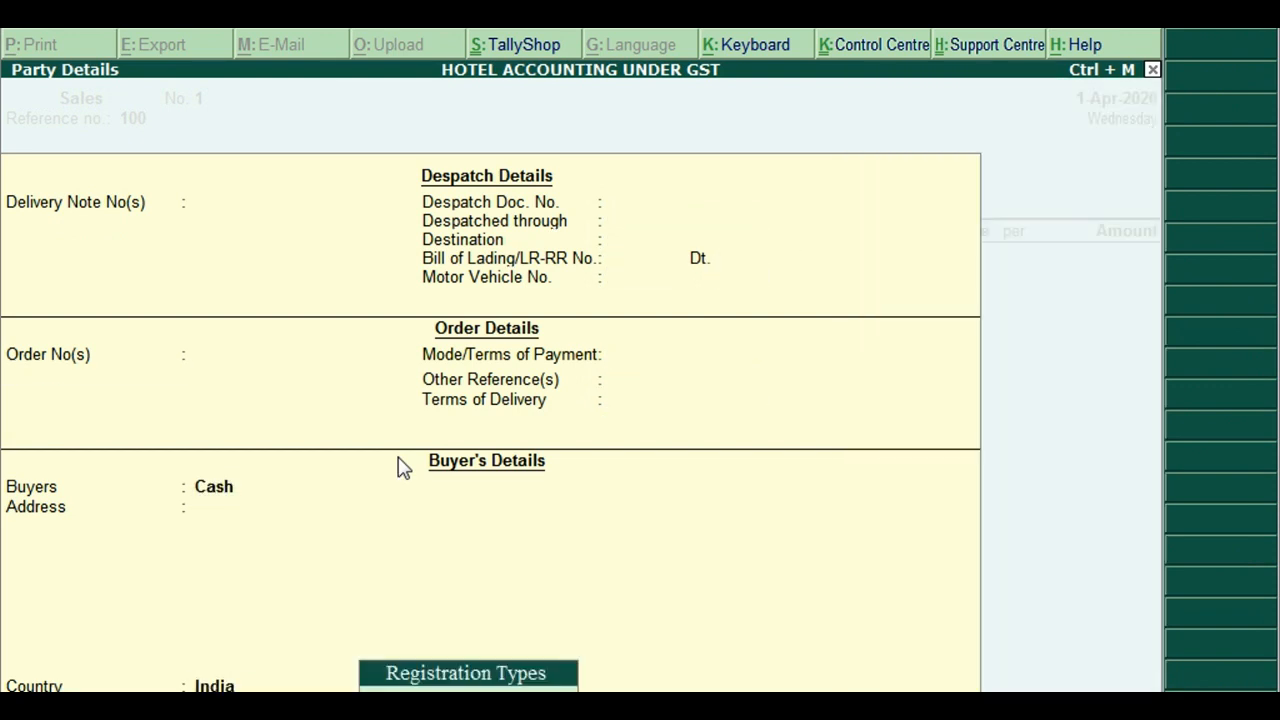
pyautogui.press('Return')
pyautogui.press('Return')
pyautogui.press('Return')
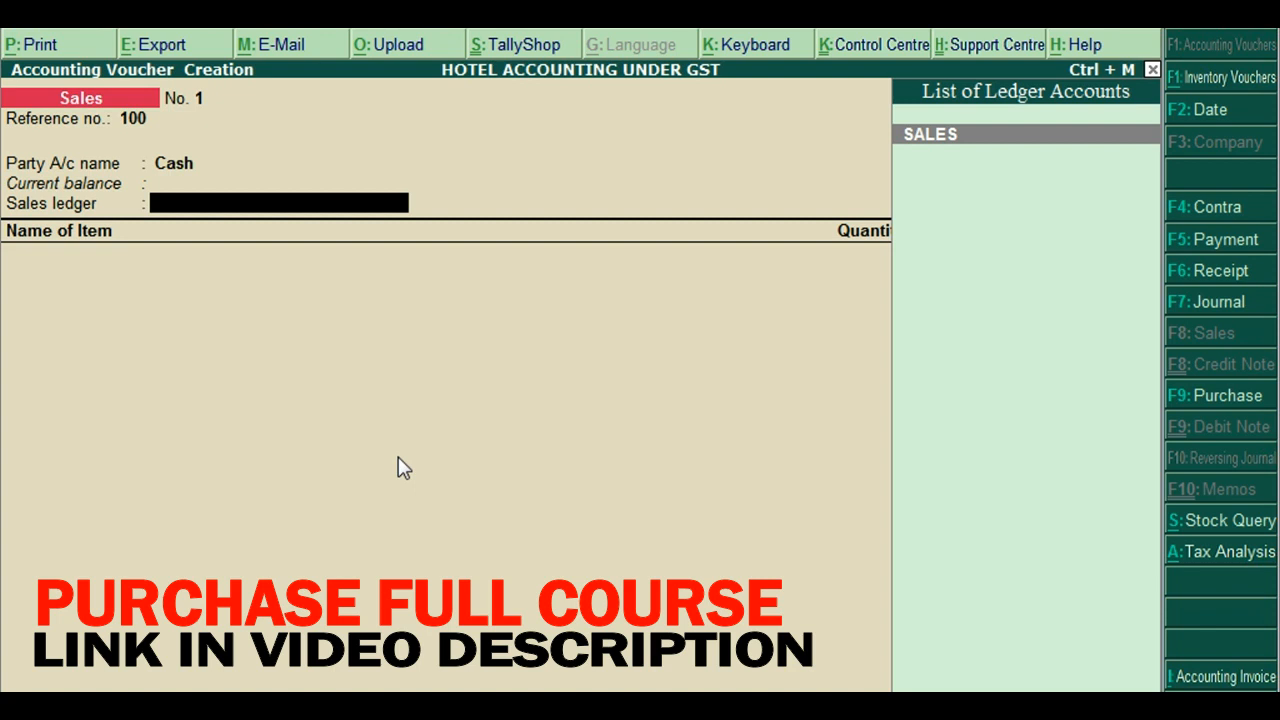
# Select SALES as the sales ledger and NON AC ROOM as the first stock item
pyautogui.press('Return')
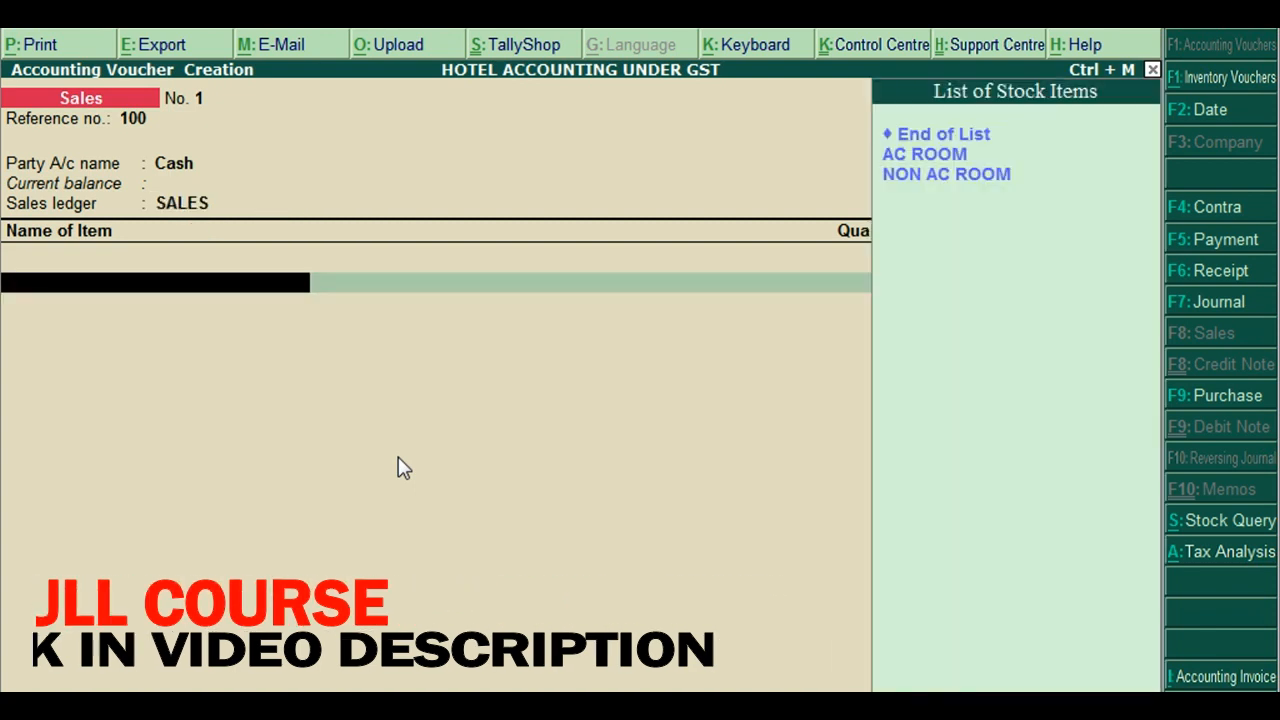
pyautogui.press('Down')
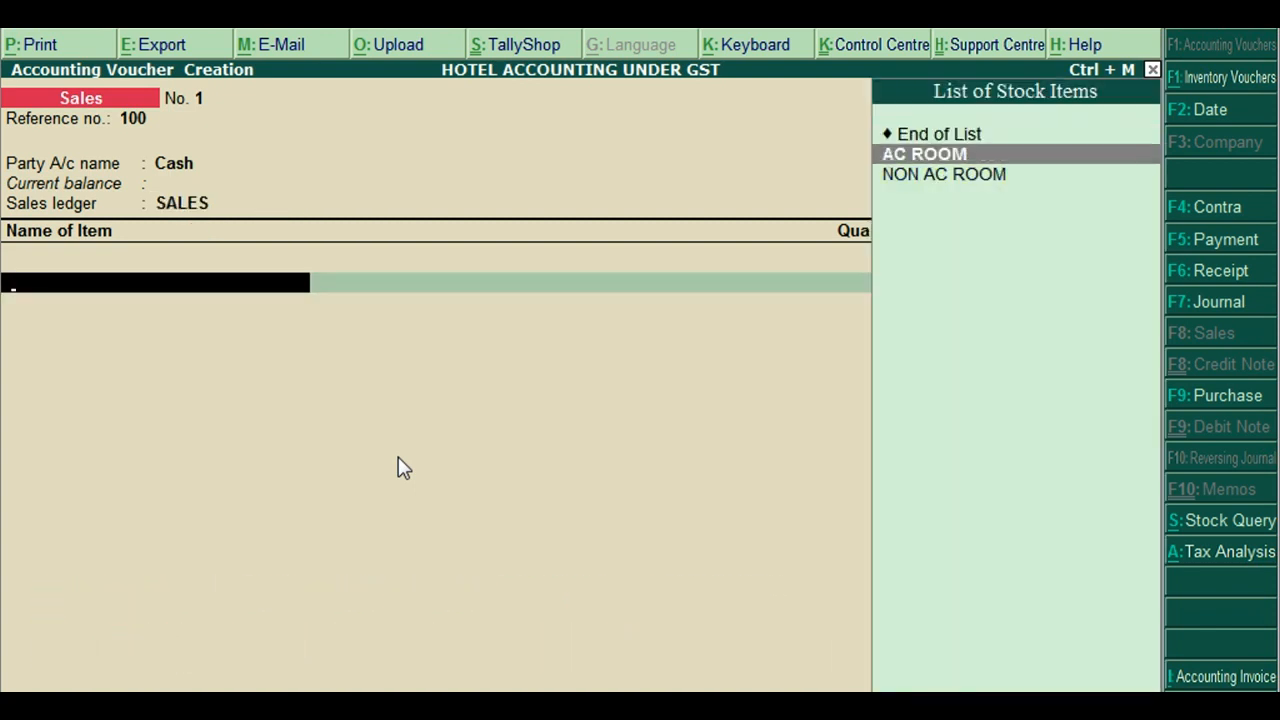
pyautogui.press('Down')
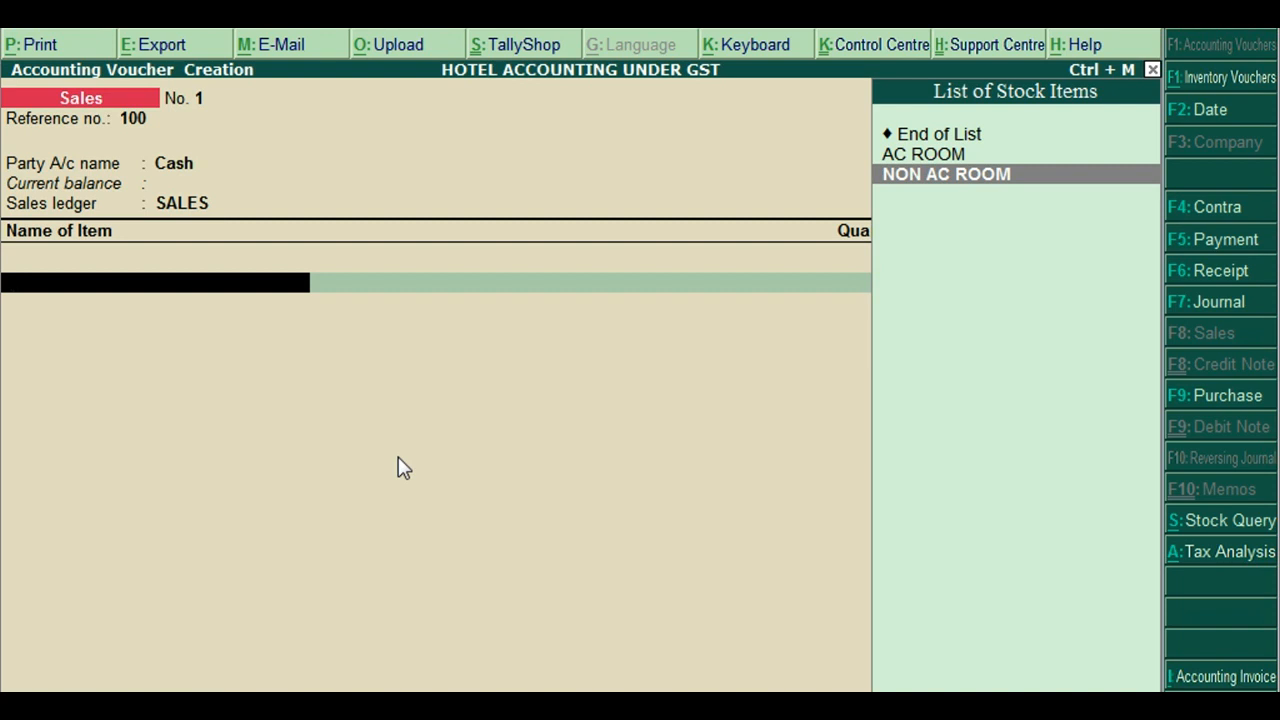
pyautogui.press('Up')
pyautogui.press('Down')
pyautogui.press('Return')
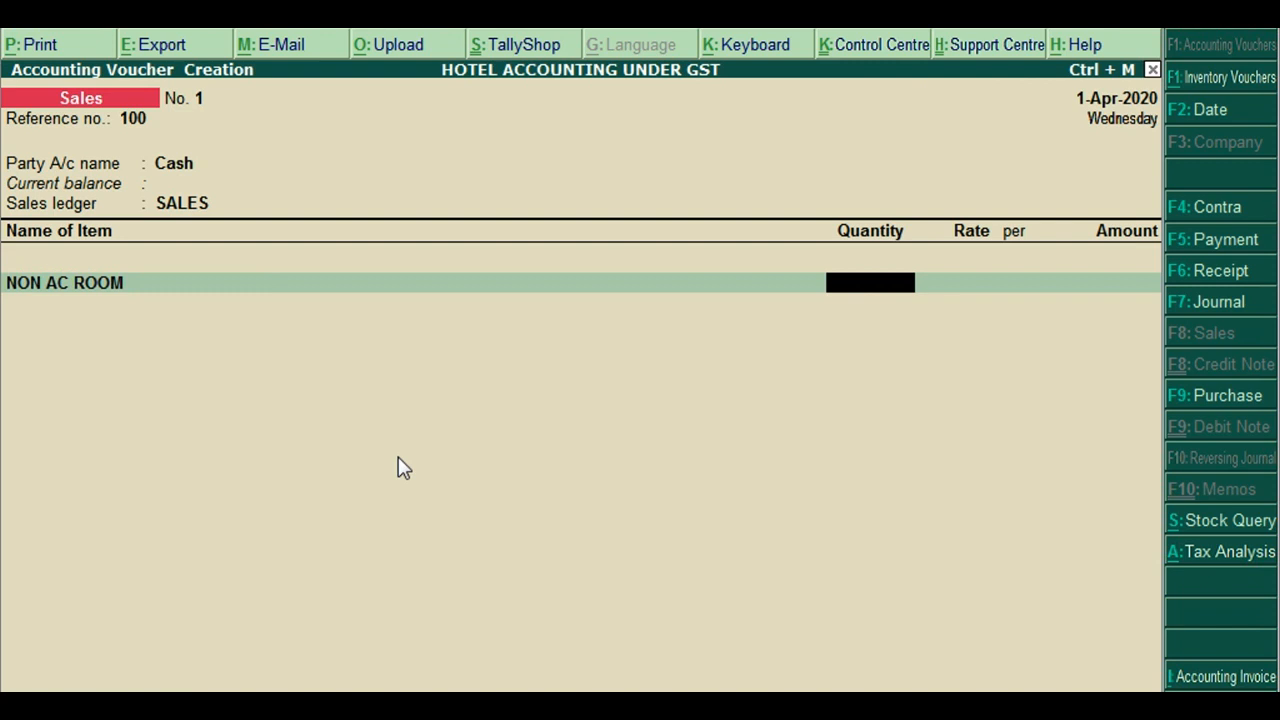
# Bill NON AC ROOM at quantity 1 and rate 500, then bring up the F12 invoice configuration
pyautogui.write('1')
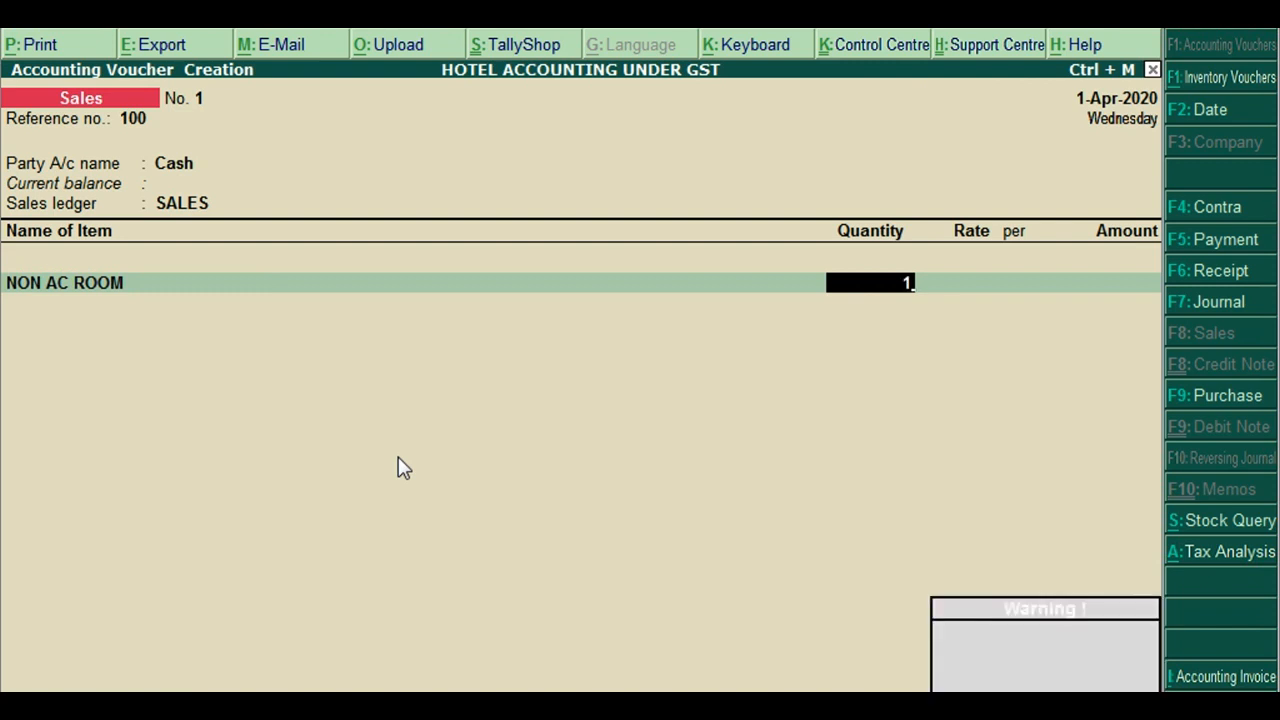
pyautogui.press('Return')
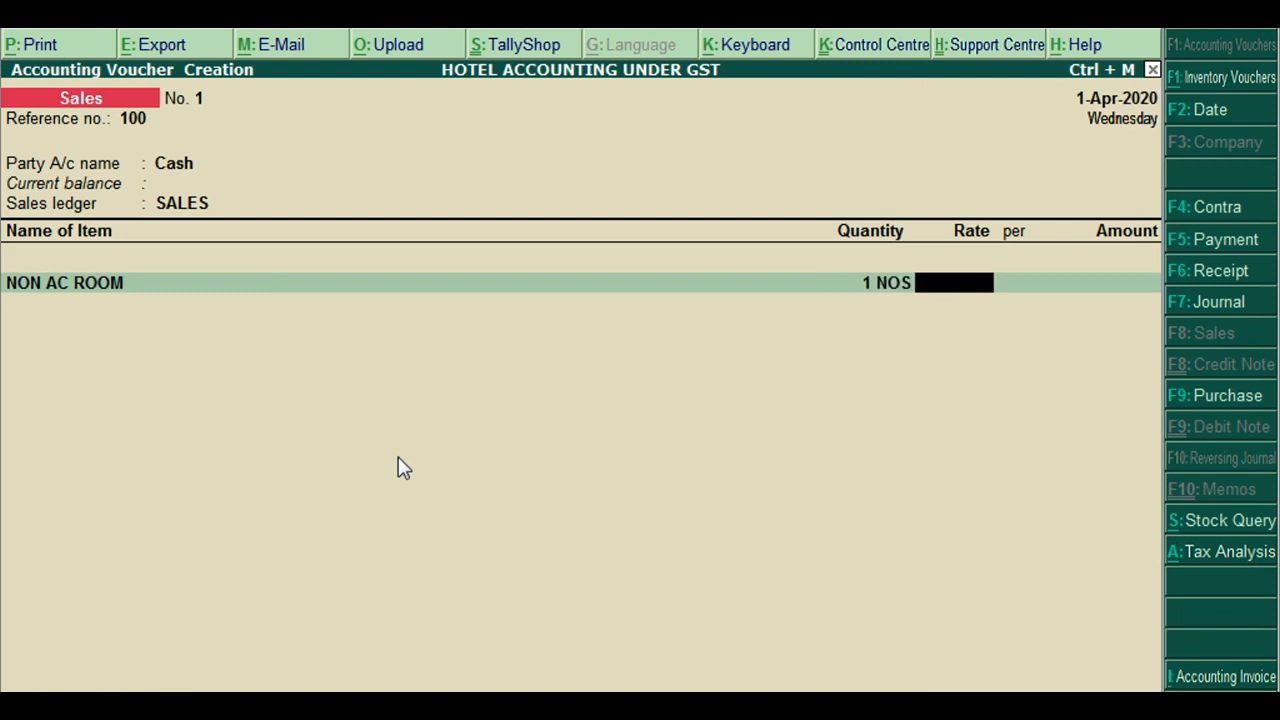
pyautogui.write('500')
pyautogui.press('Return')
pyautogui.press('Return')
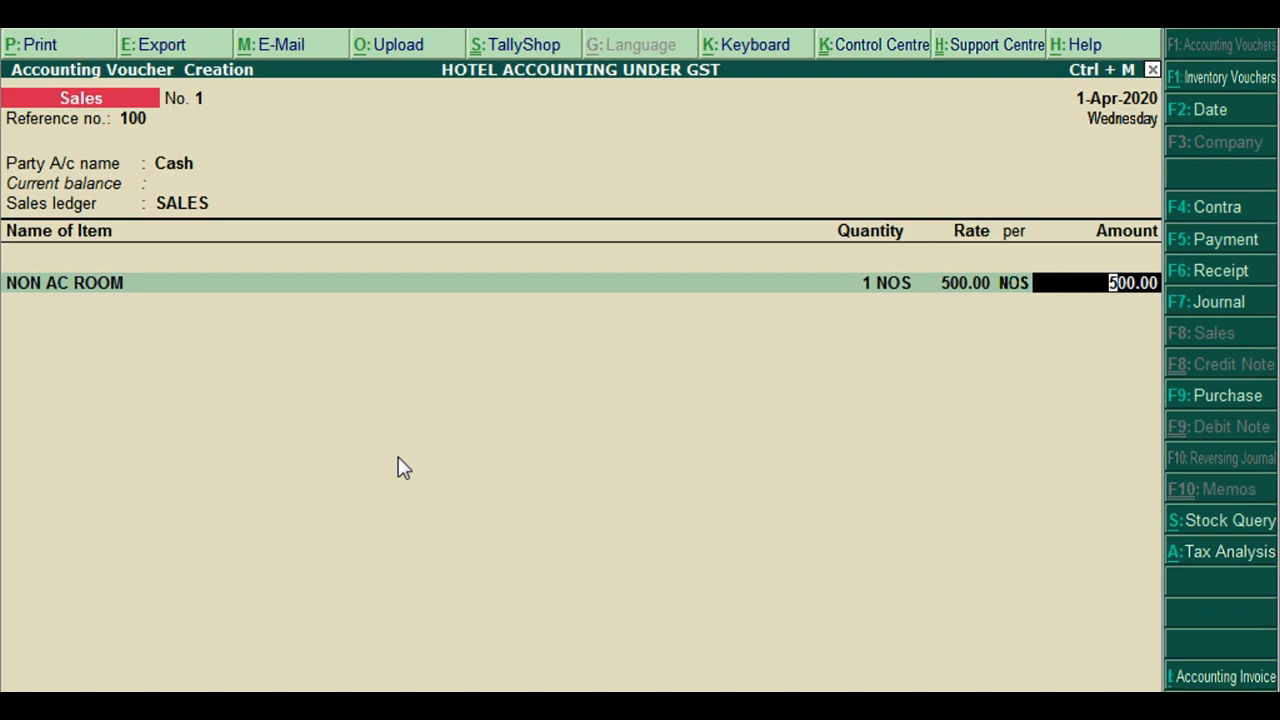
pyautogui.press('F12')
pyautogui.press('Return')
pyautogui.press('Return')
pyautogui.press('Return')
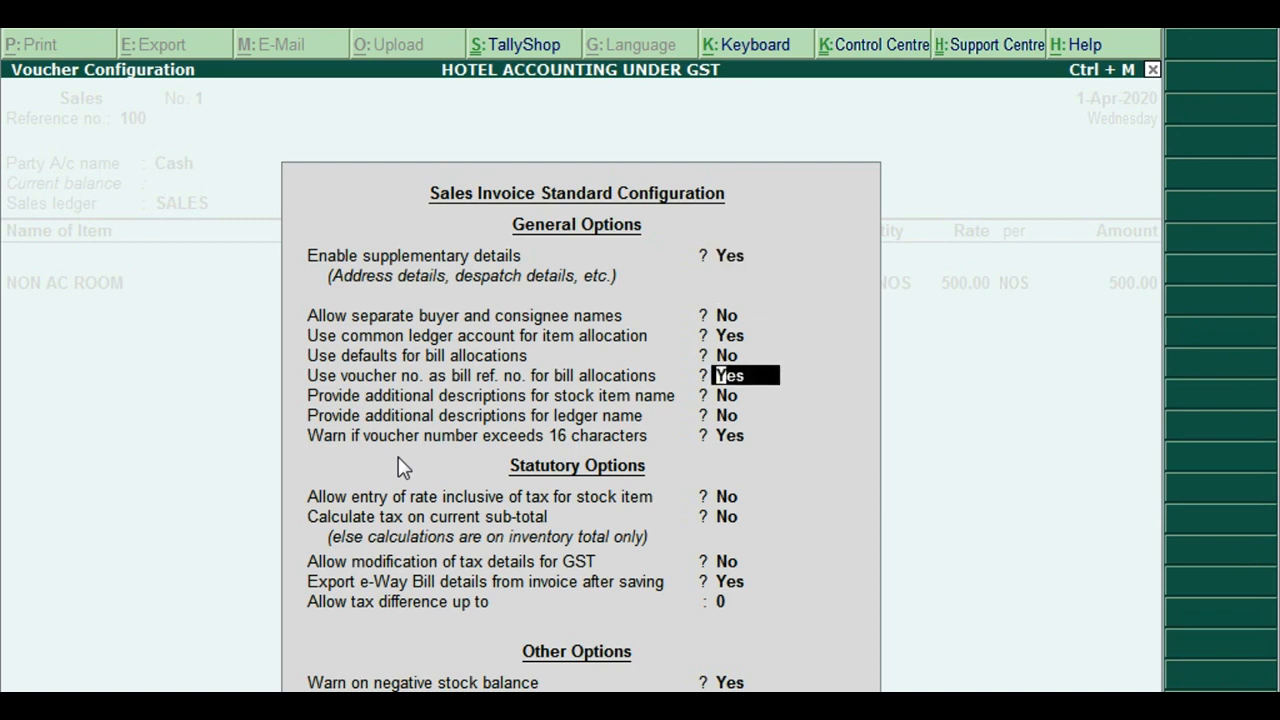
# Turn on 'Provide additional descriptions for stock item name' in the invoice configuration
pyautogui.press('Return')
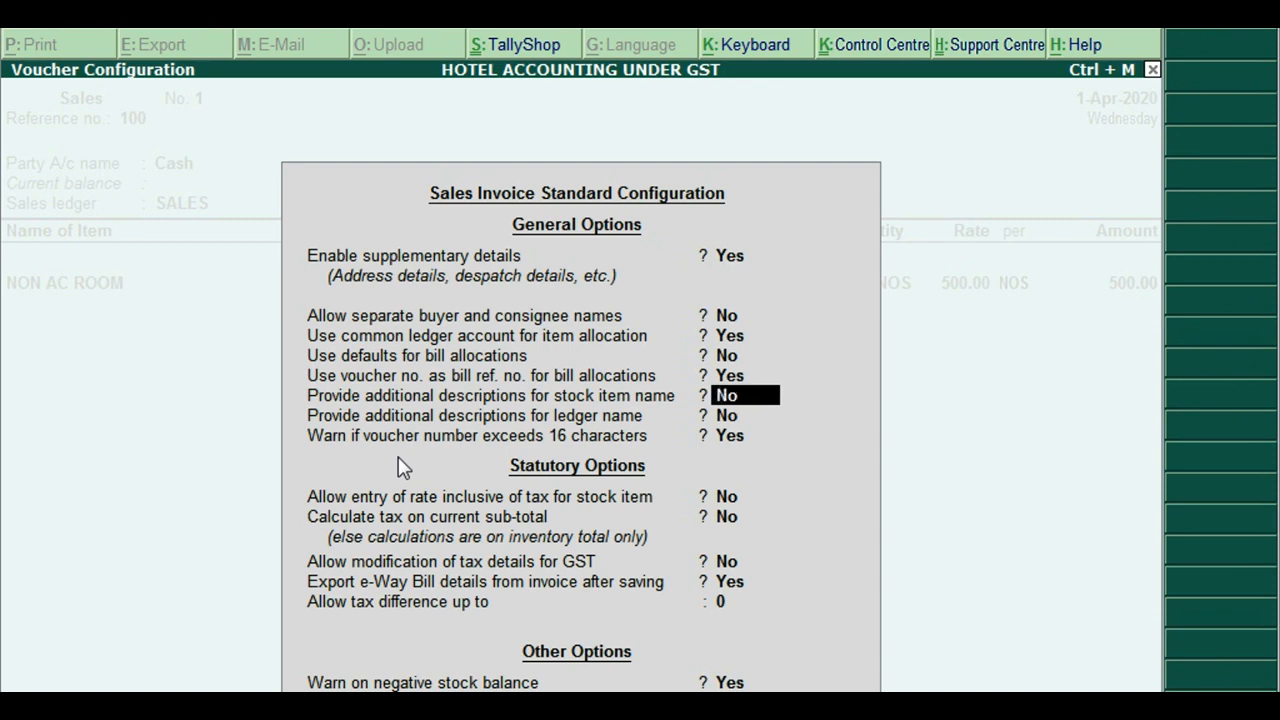
pyautogui.press('Return')
pyautogui.hotkey('ctrl', 'a')
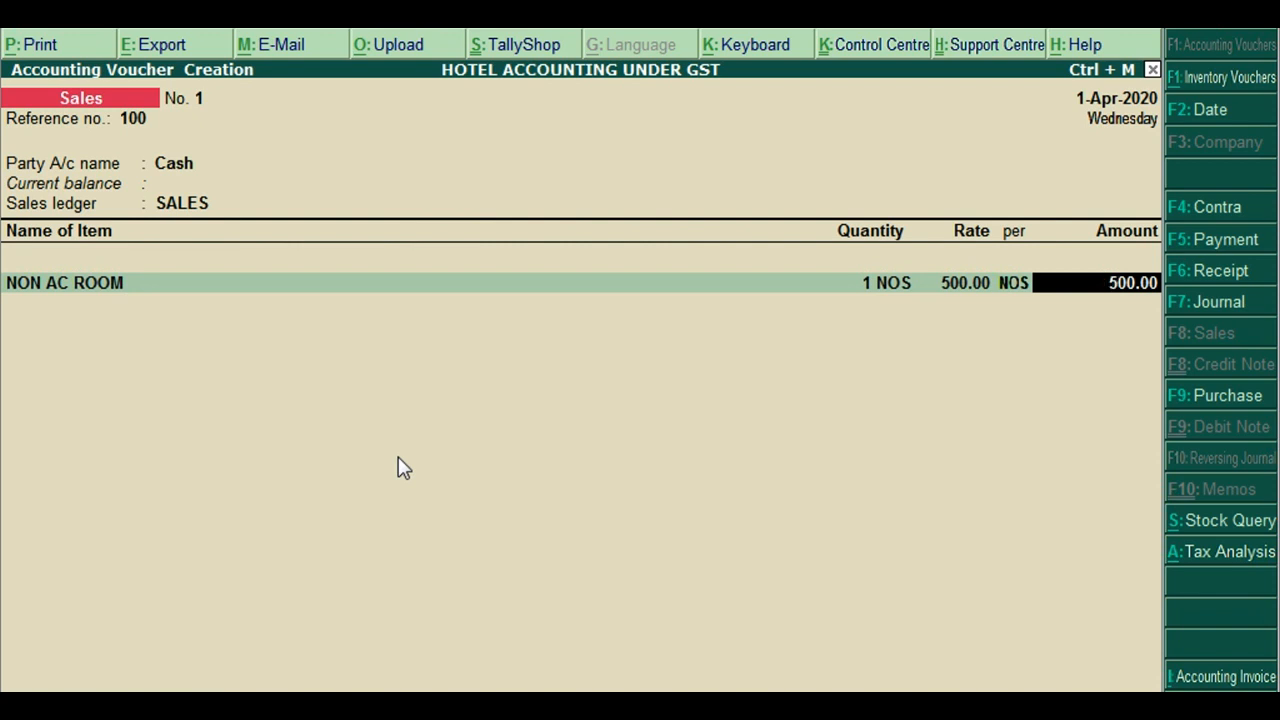
# Add the description 'Room 10' to the NON AC ROOM item line
pyautogui.press('Return')
pyautogui.press('BackSpace')
pyautogui.press('BackSpace')
pyautogui.press('BackSpace')
pyautogui.press('BackSpace')
pyautogui.press('Return')
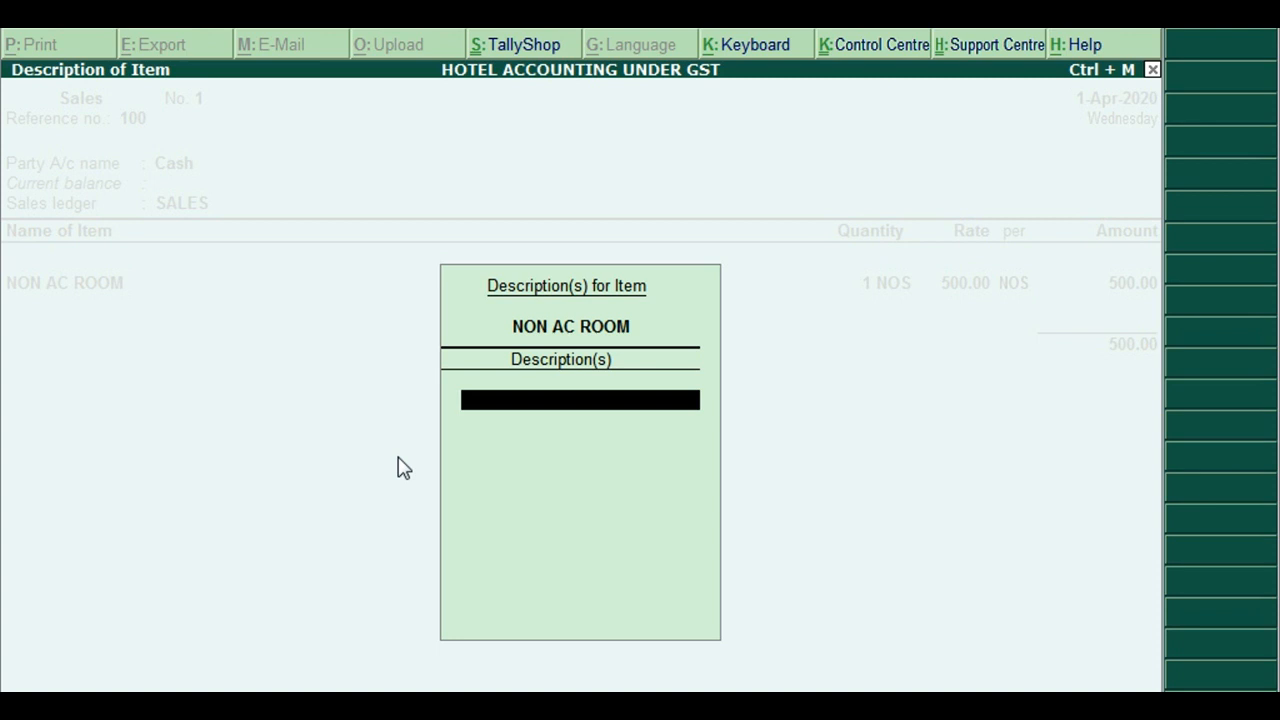
pyautogui.write('Room 10')
pyautogui.press('Return')
pyautogui.press('Return')
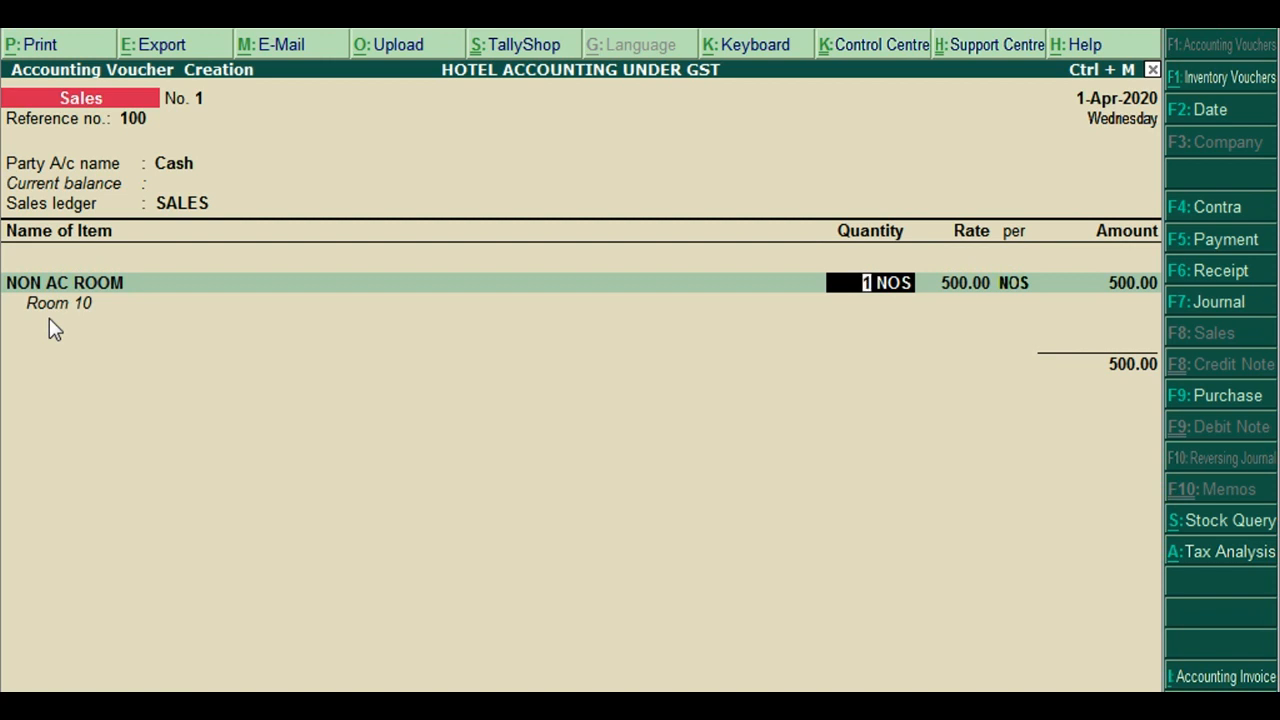
pyautogui.press('Return')
pyautogui.press('Return')
pyautogui.press('Return')
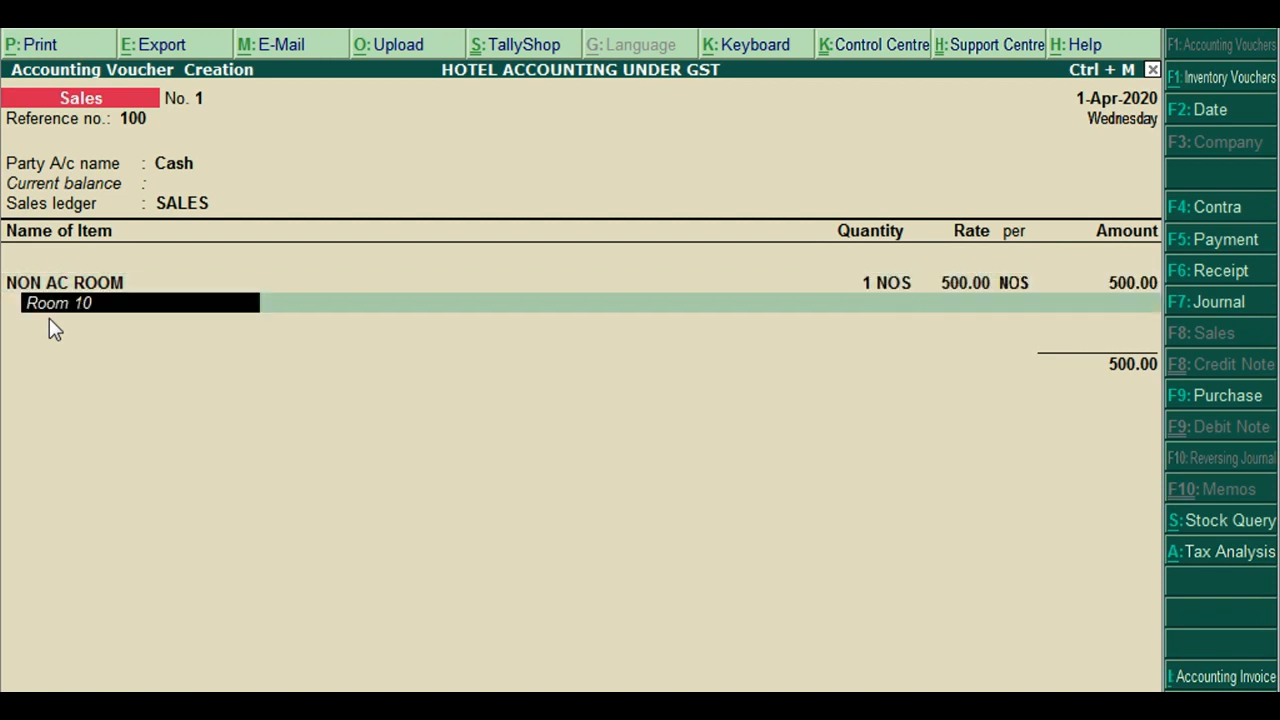
pyautogui.press('Return')
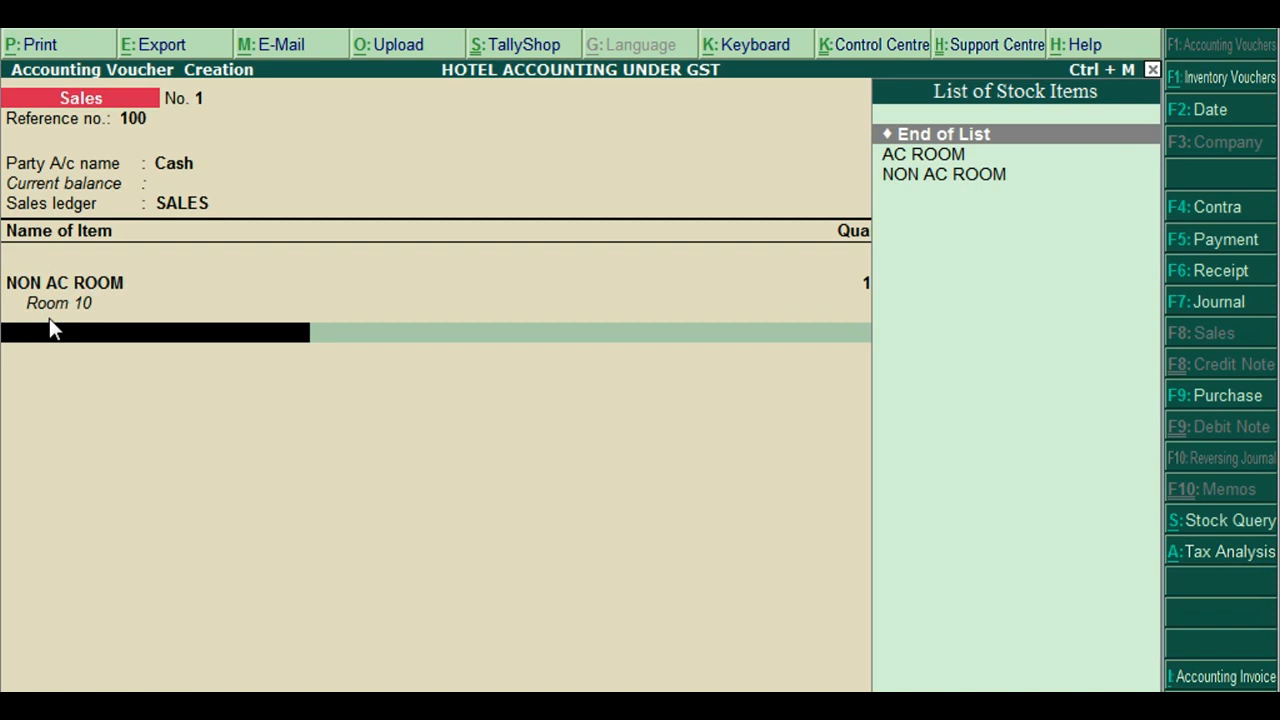
# Add CGST and SGST ledger lines below the room item
pyautogui.write('C')
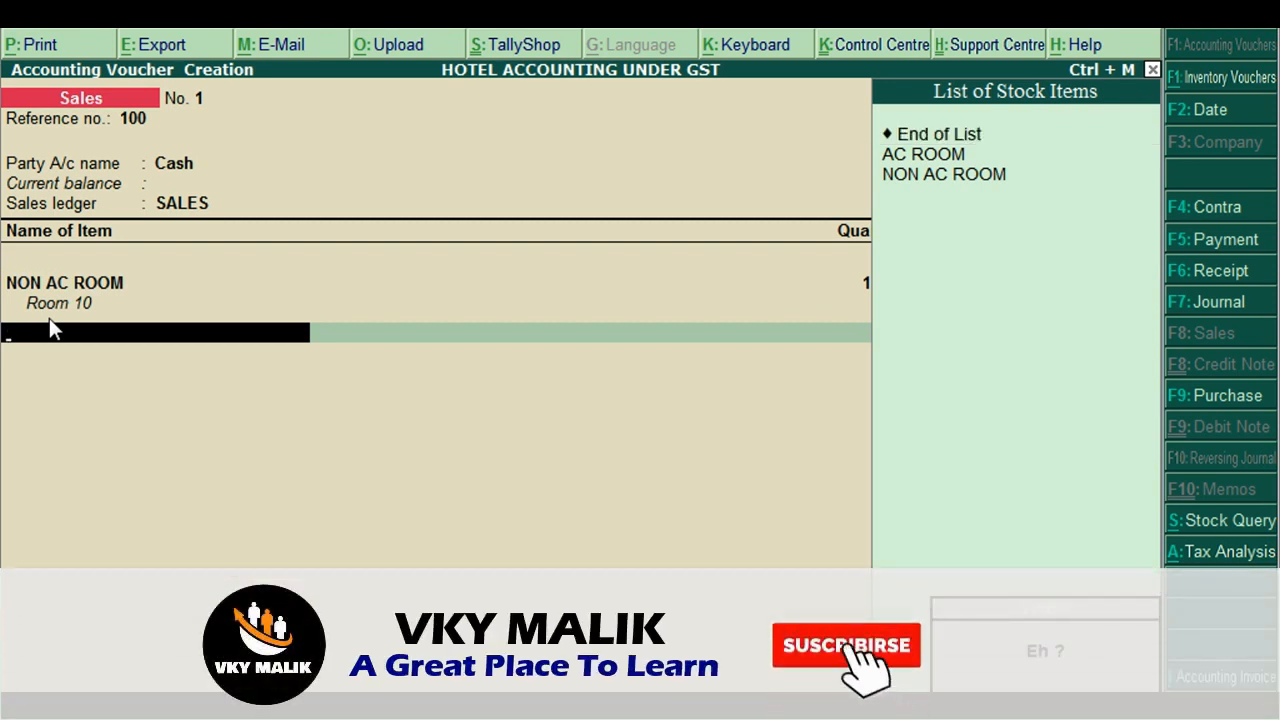
pyautogui.press('Return')
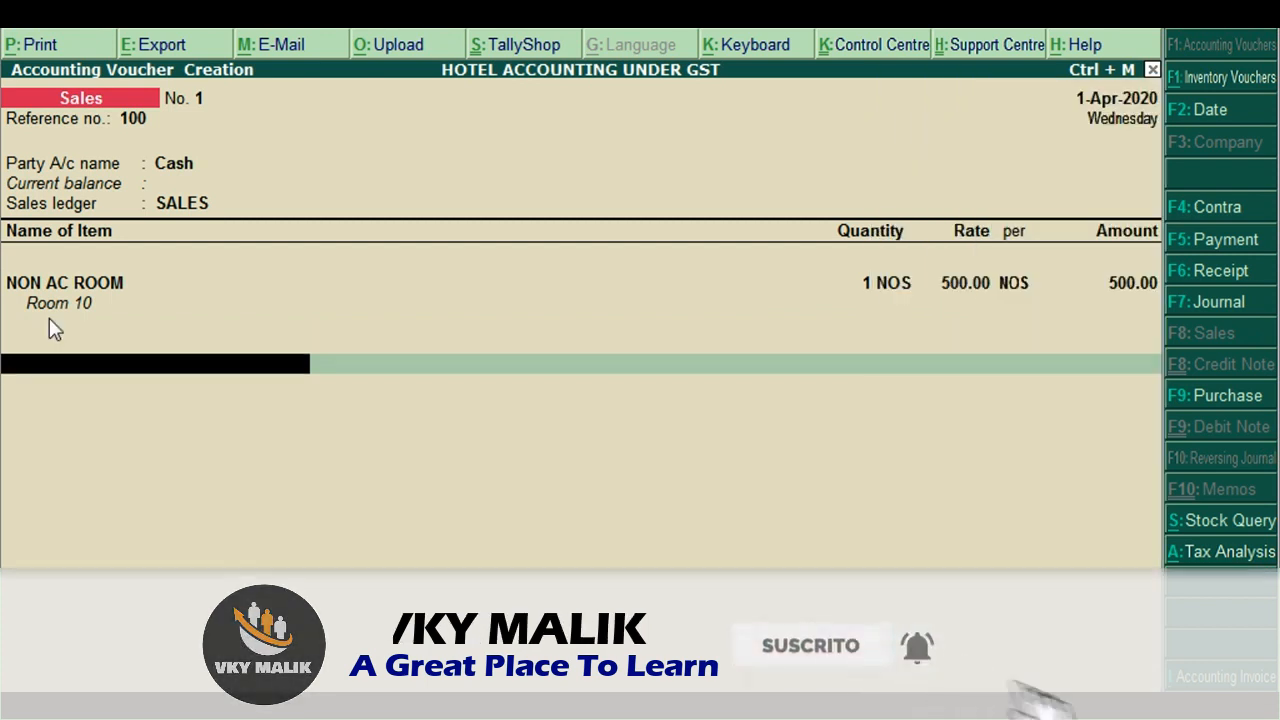
pyautogui.press('Down')
pyautogui.press('Down')
pyautogui.press('Return')
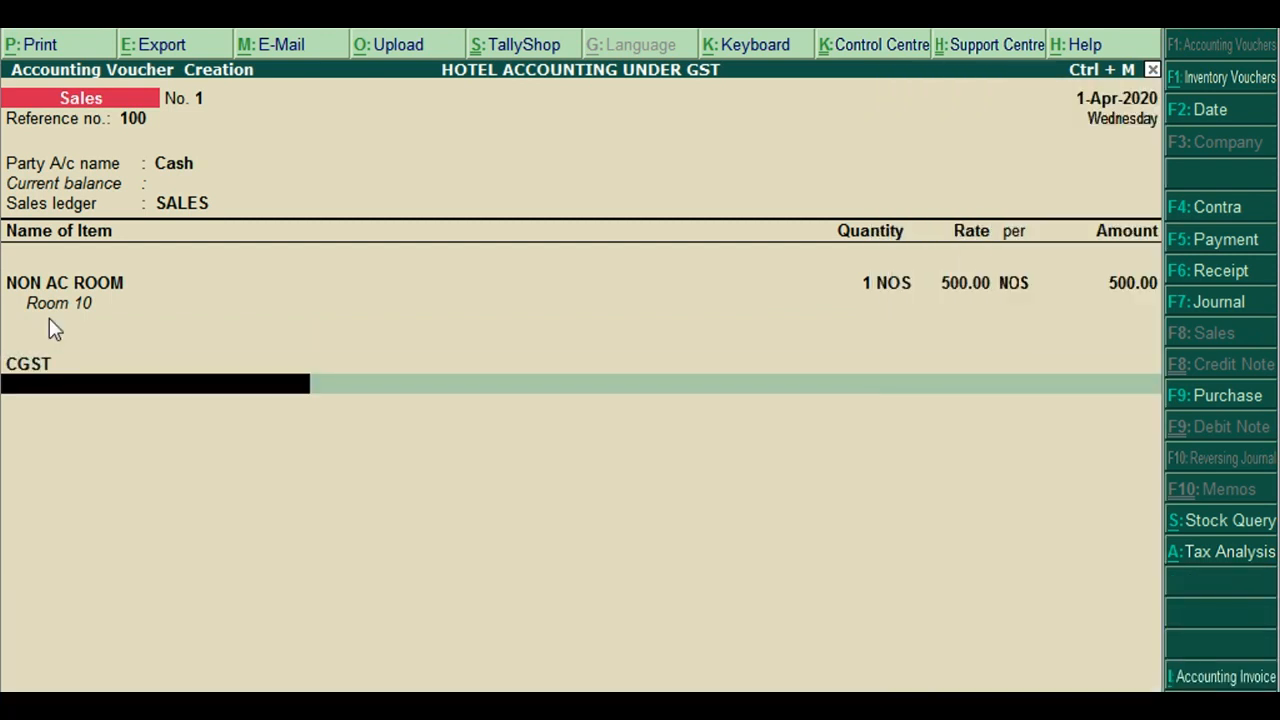
pyautogui.write('Sgst')
pyautogui.press('Return')
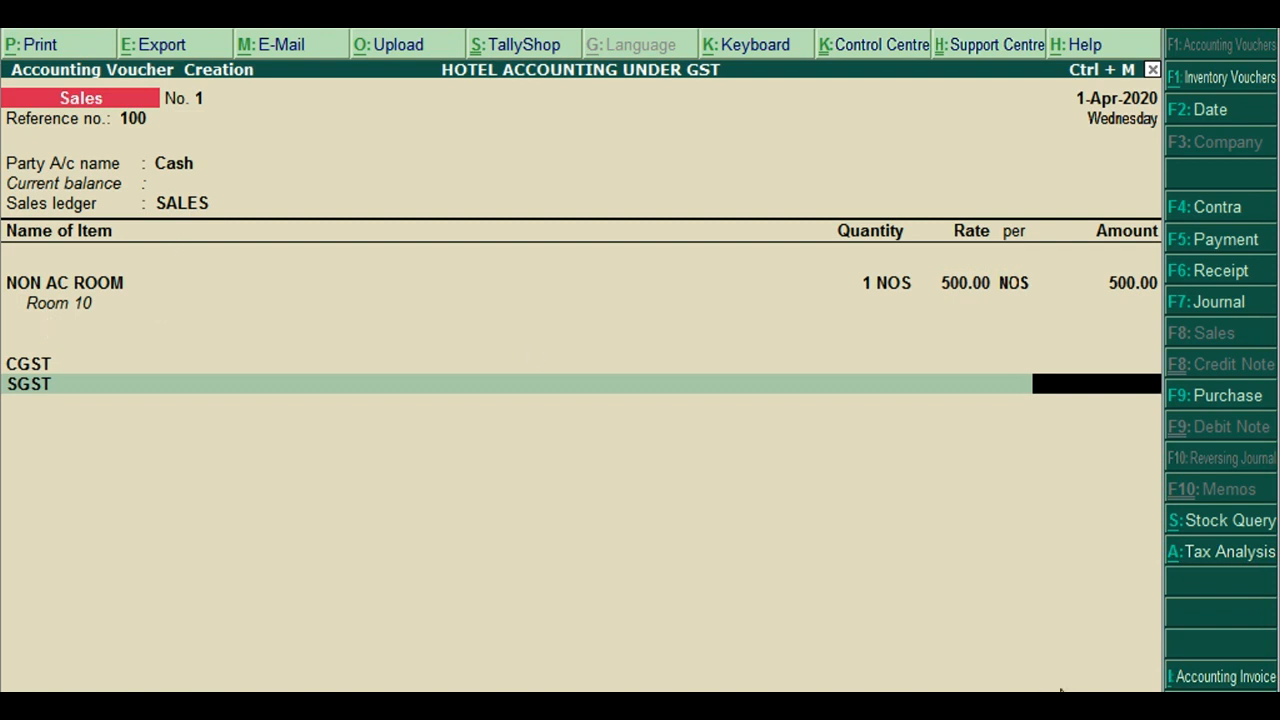
# Check the detailed Tax Analysis showing the 500.00 room sale as exempt, then save voucher No. 1
pyautogui.click(1207, 563)
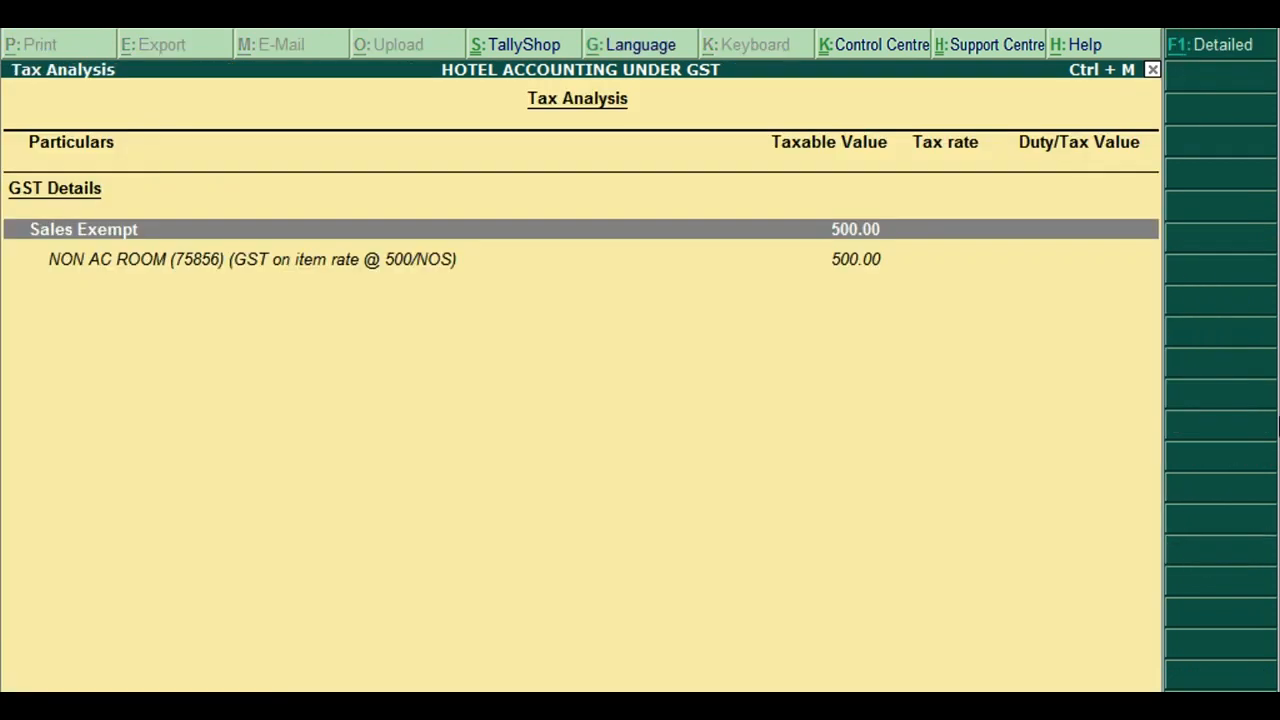
pyautogui.hotkey('alt', 'F1')
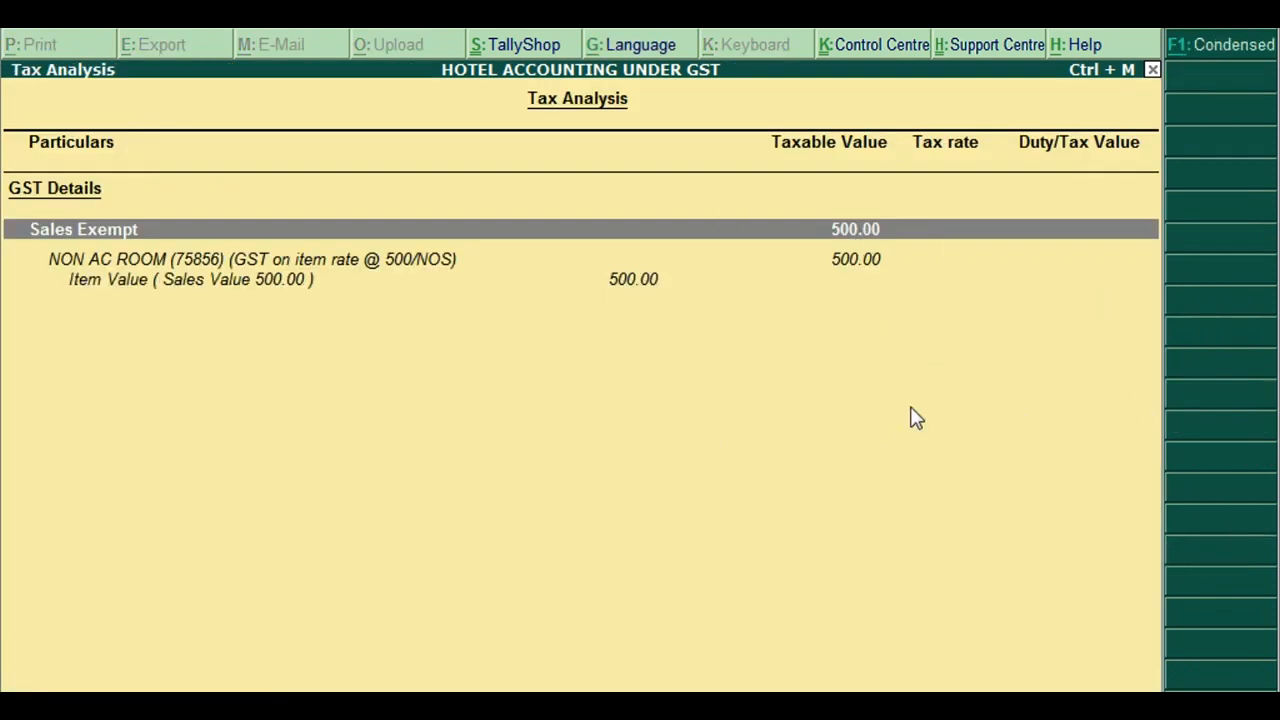
pyautogui.press('Escape')
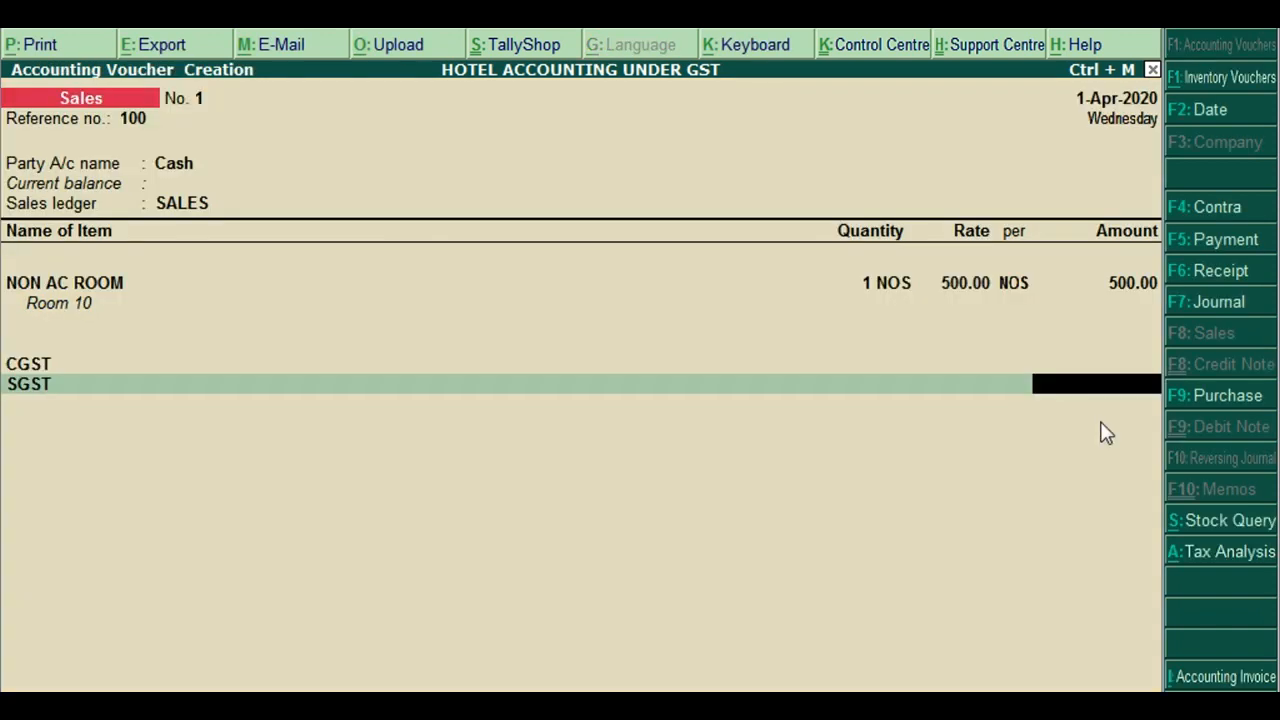
pyautogui.hotkey('ctrl', 'a')
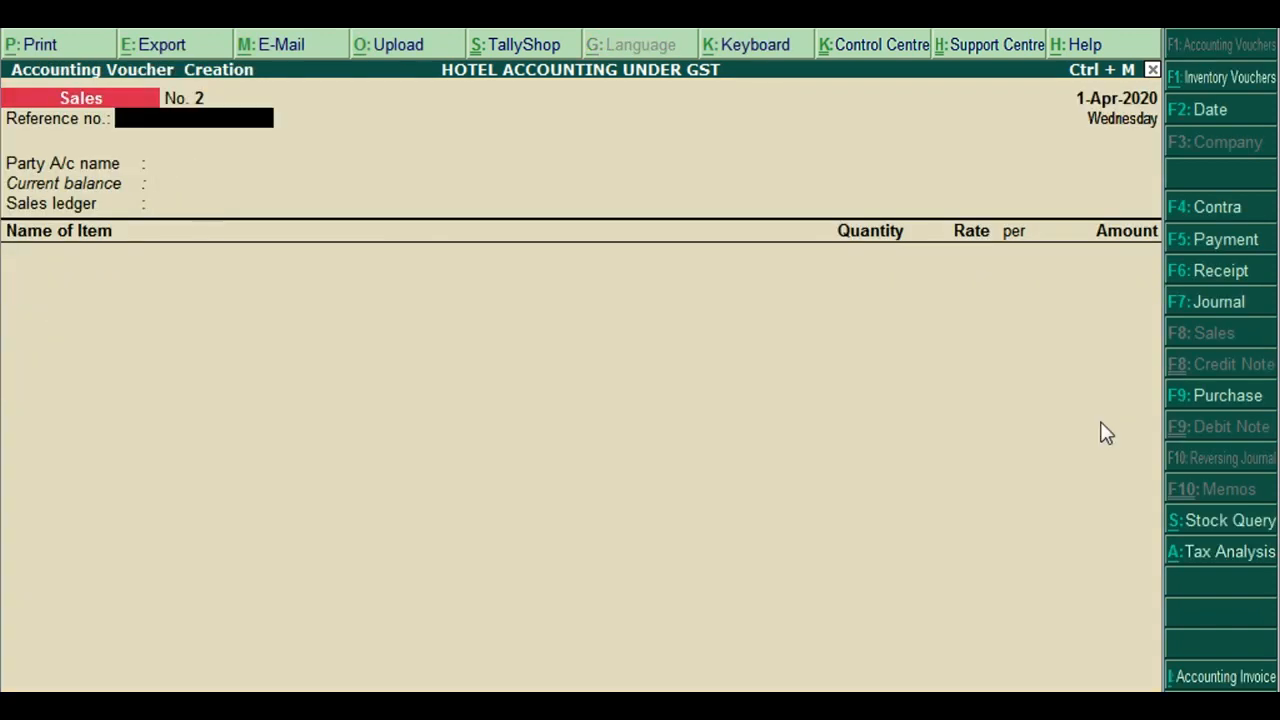
# Enter reference 101 and Cash as the party, accepting its party details
pyautogui.write('101')
pyautogui.press('Return')
pyautogui.press('Down')
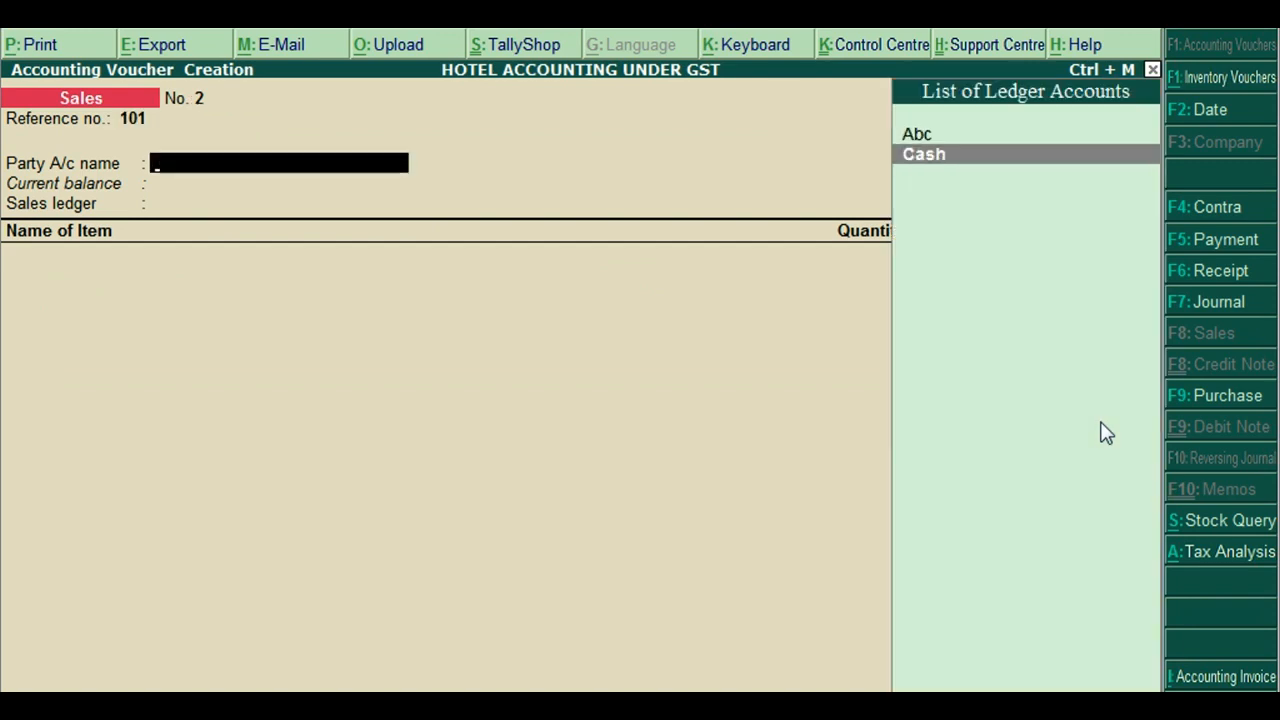
pyautogui.press('Return')
pyautogui.press('Return')
pyautogui.press('Return')
pyautogui.press('Return')
pyautogui.press('Return')
pyautogui.press('Return')
pyautogui.press('Return')
pyautogui.press('Return')
pyautogui.press('Return')
pyautogui.press('Return')
pyautogui.press('Return')
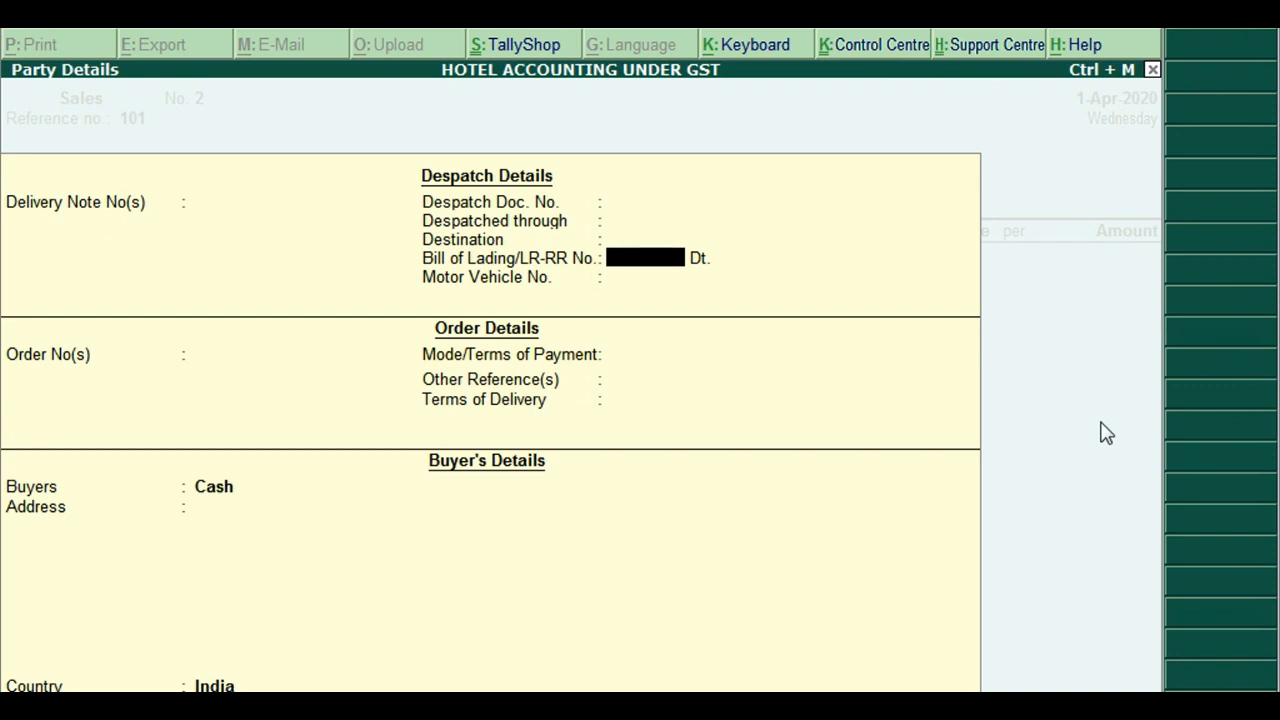
pyautogui.press('Return')
pyautogui.press('Return')
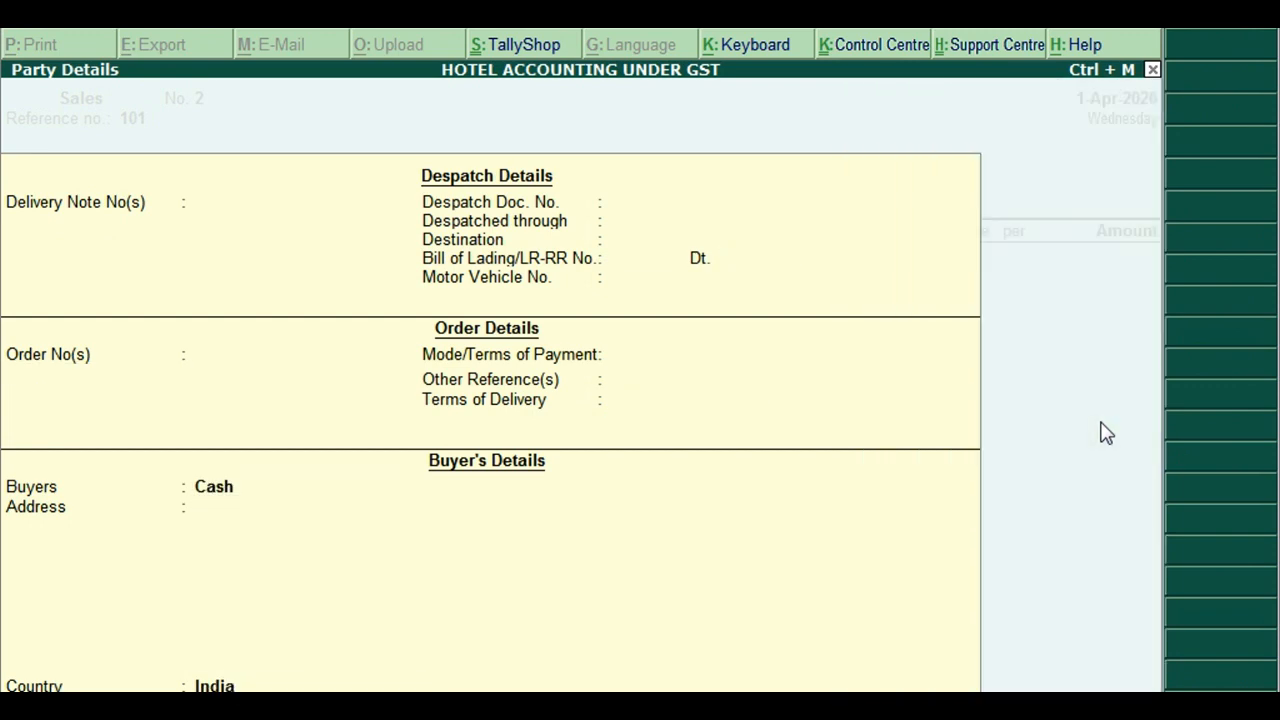
pyautogui.press('Return')
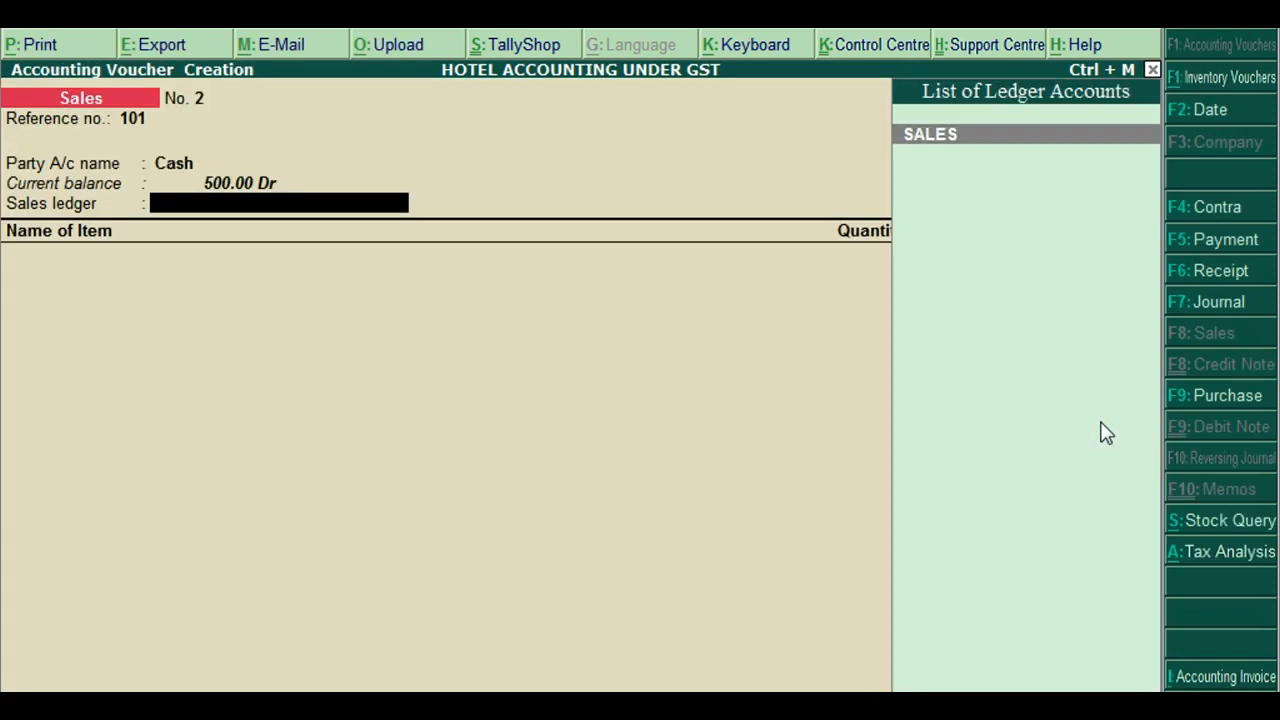
pyautogui.press('Return')
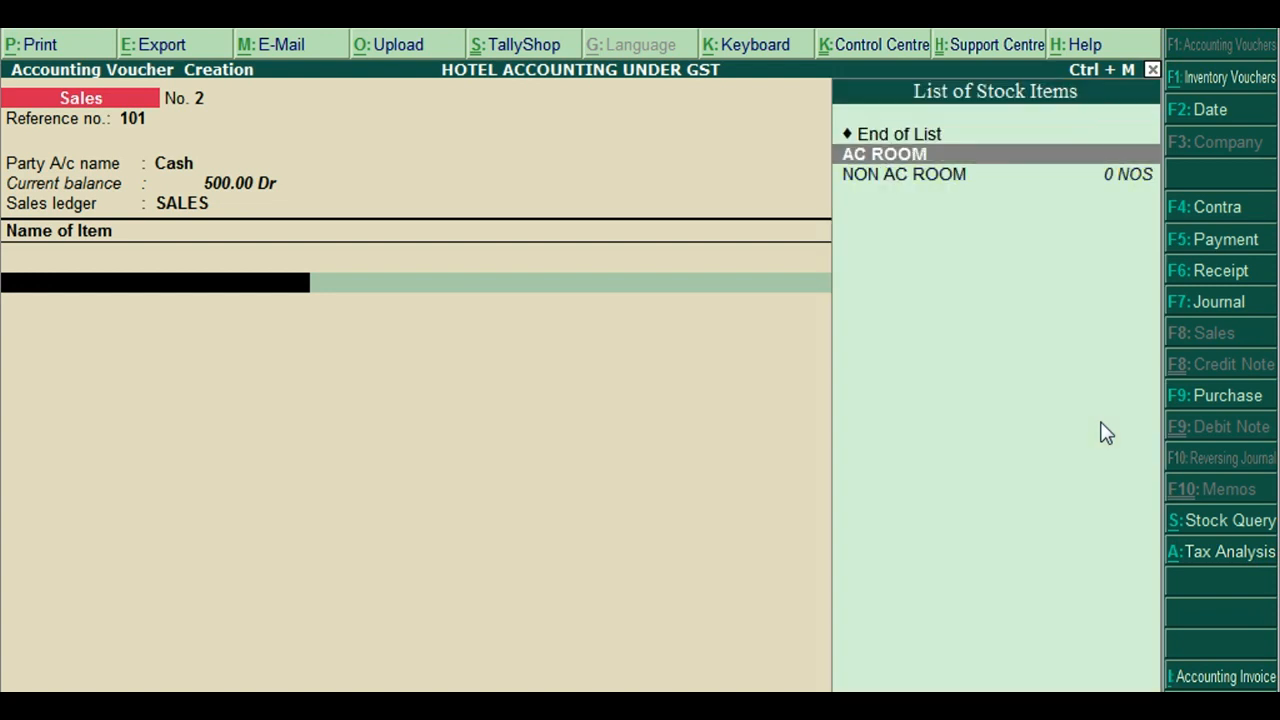
# Bill AC ROOM with description 'Room 2', quantity 1, at rate 2,000
pyautogui.press('Return')
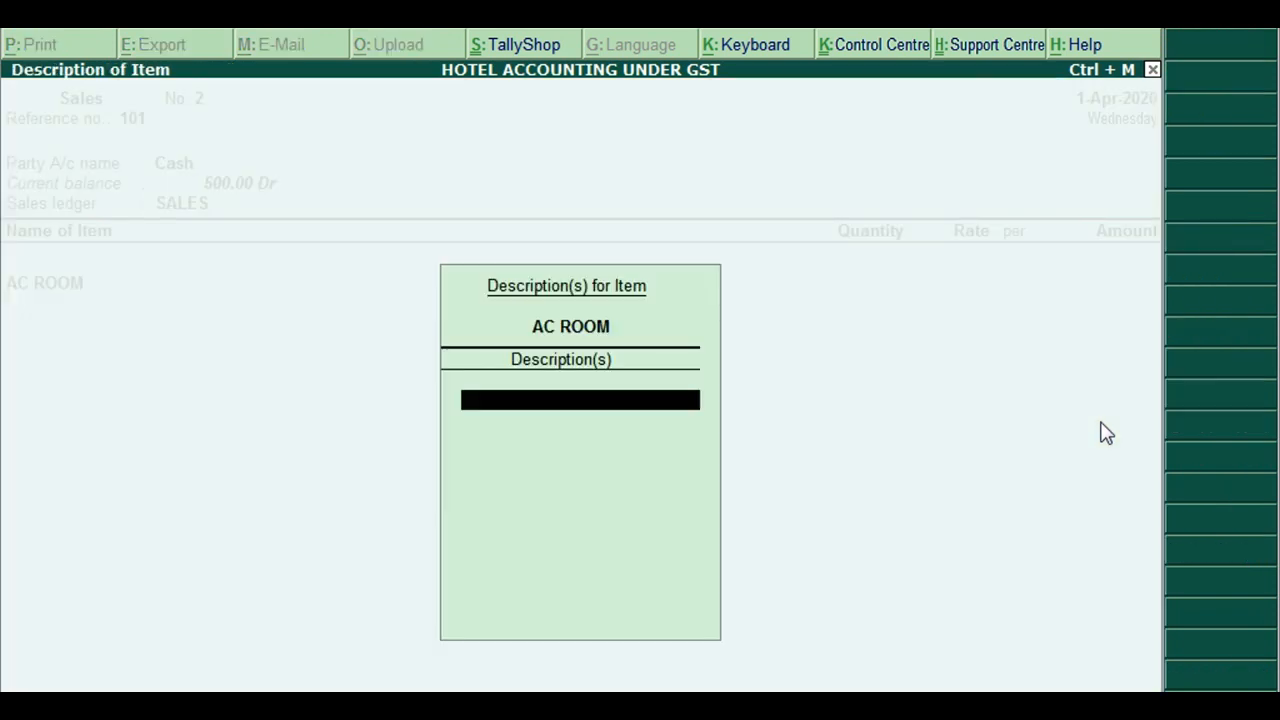
pyautogui.write('Room 2')
pyautogui.press('Return')
pyautogui.press('Return')
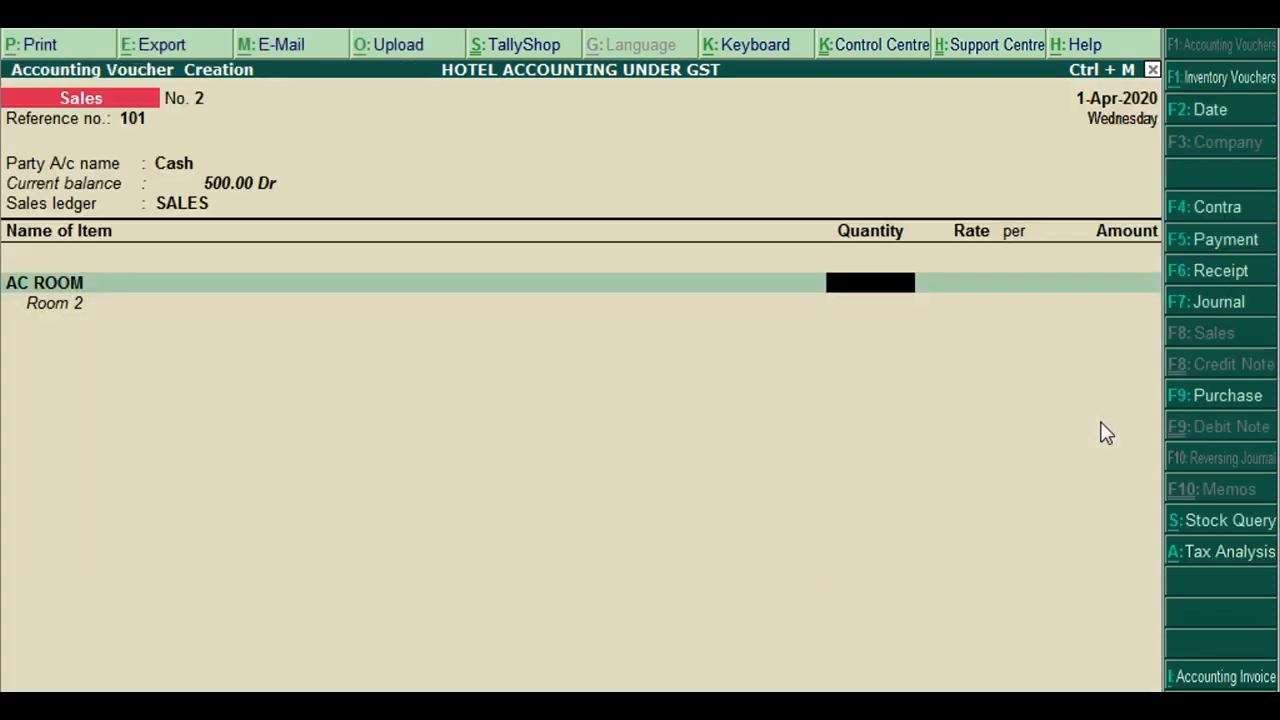
pyautogui.write('1')
pyautogui.press('Return')
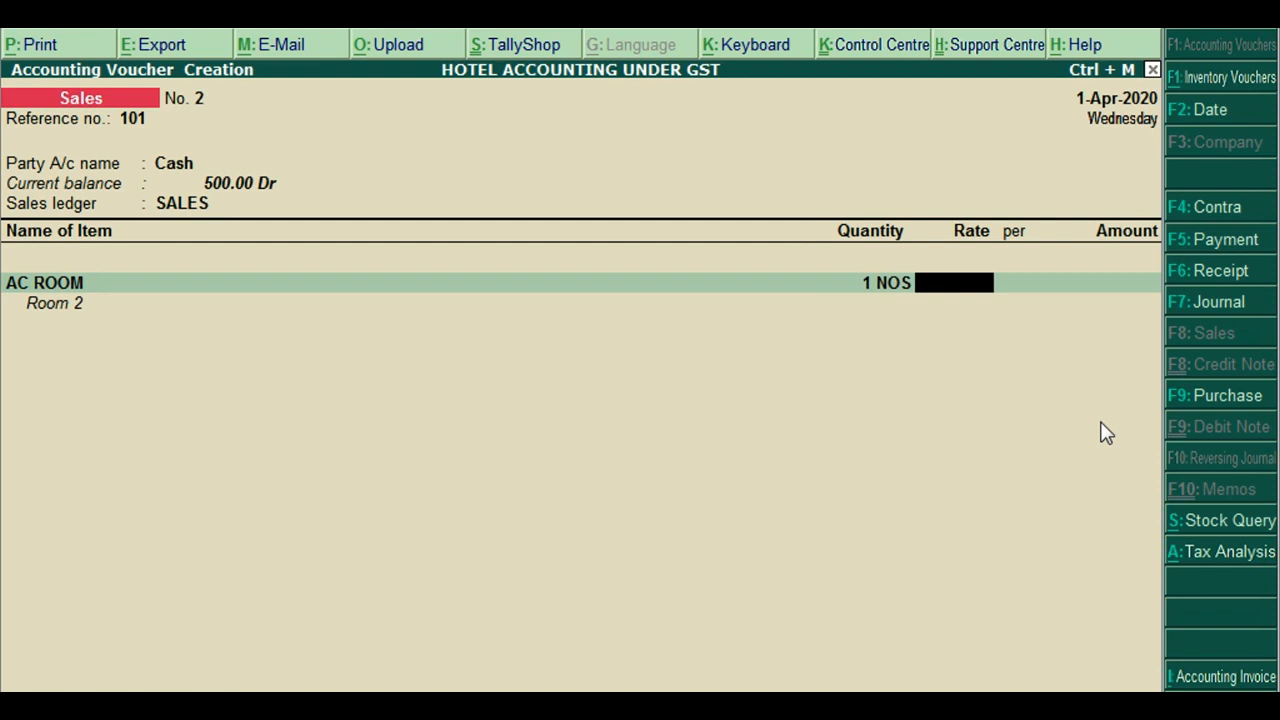
pyautogui.write('2000')
pyautogui.press('Return')
pyautogui.press('Return')
pyautogui.press('Return')
pyautogui.press('Return')
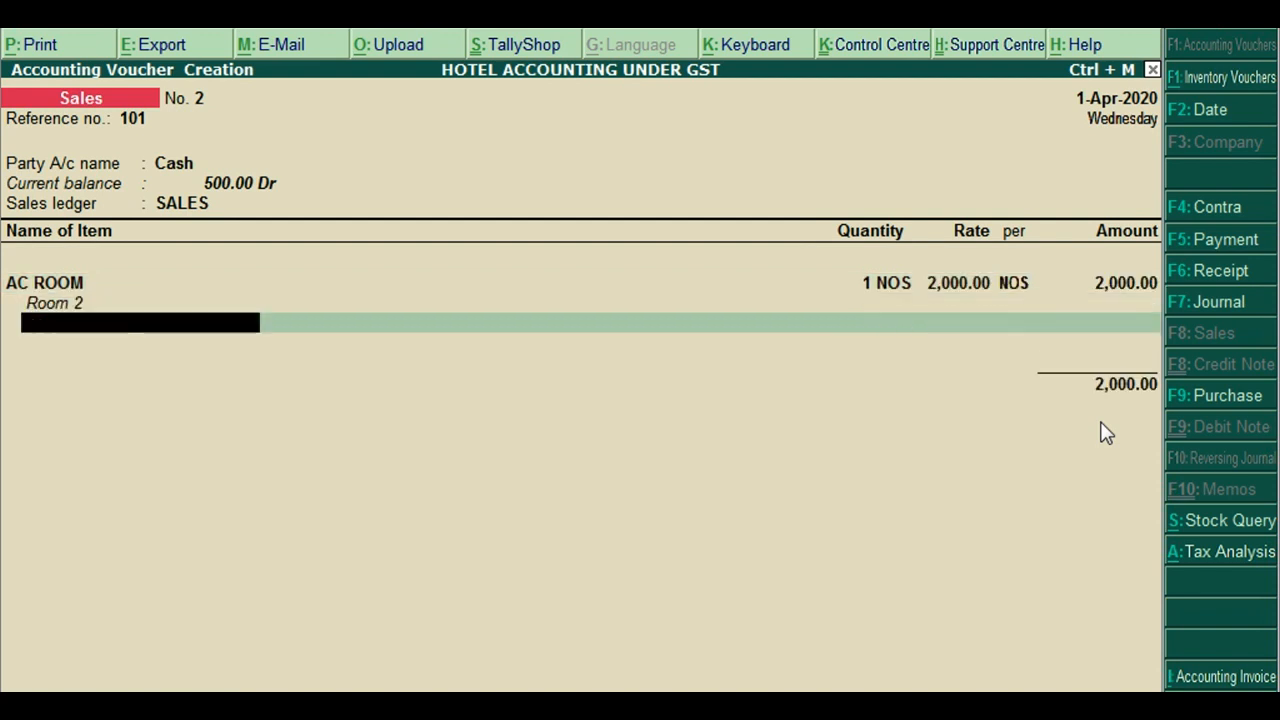
pyautogui.press('Return')
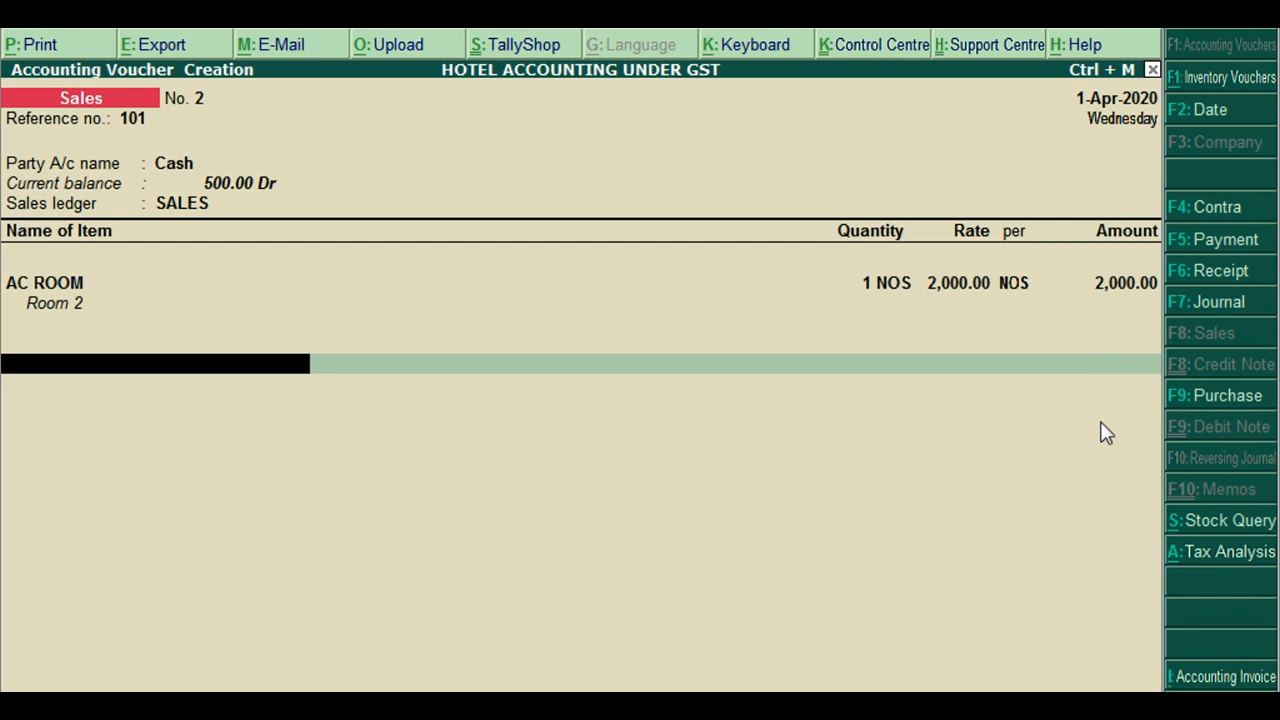
# Add CGST and SGST lines of 120.00 each and bring up the Tax Analysis
pyautogui.write('Cgst')
pyautogui.press('Return')
pyautogui.write('Sgst')
pyautogui.press('Return')
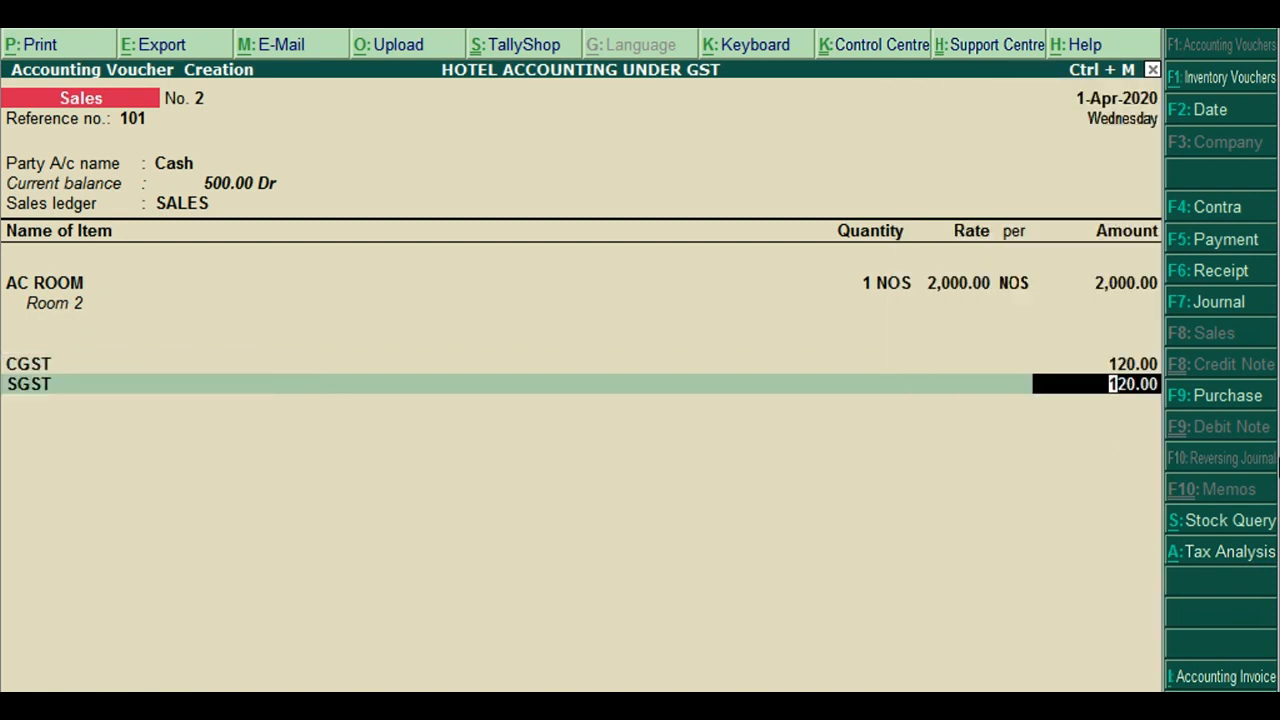
pyautogui.press('Return')
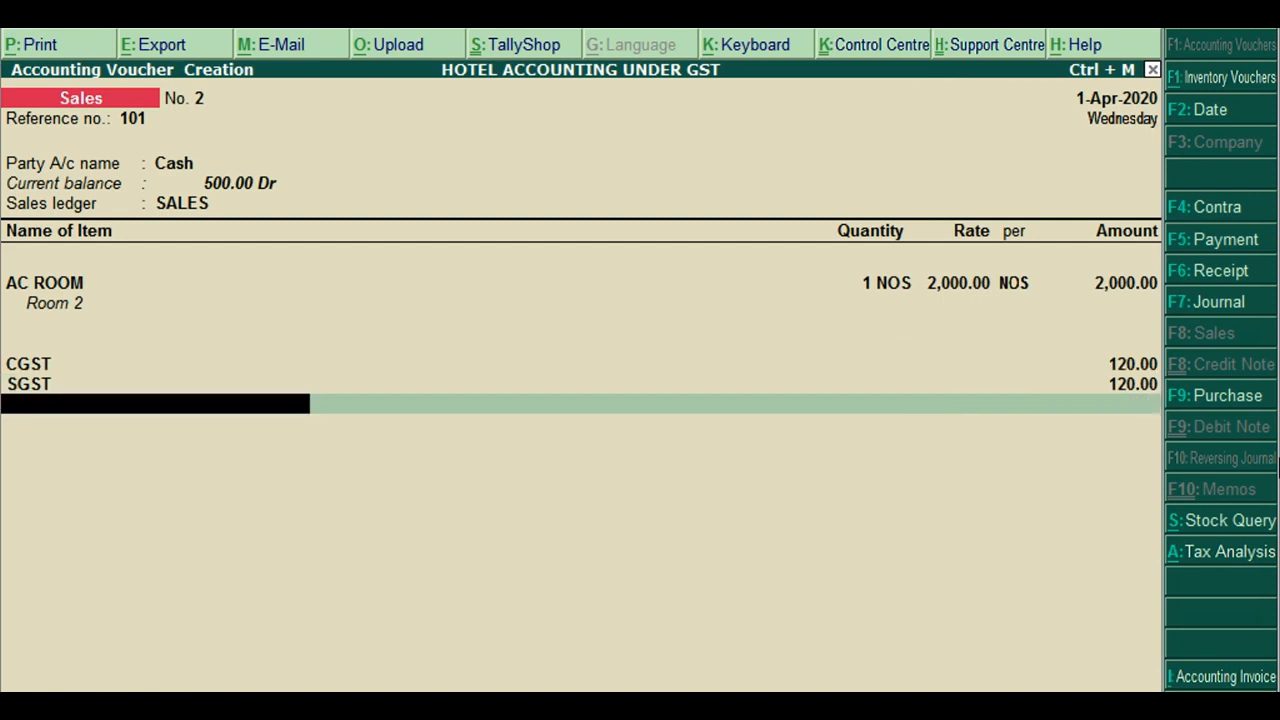
pyautogui.press('Return')
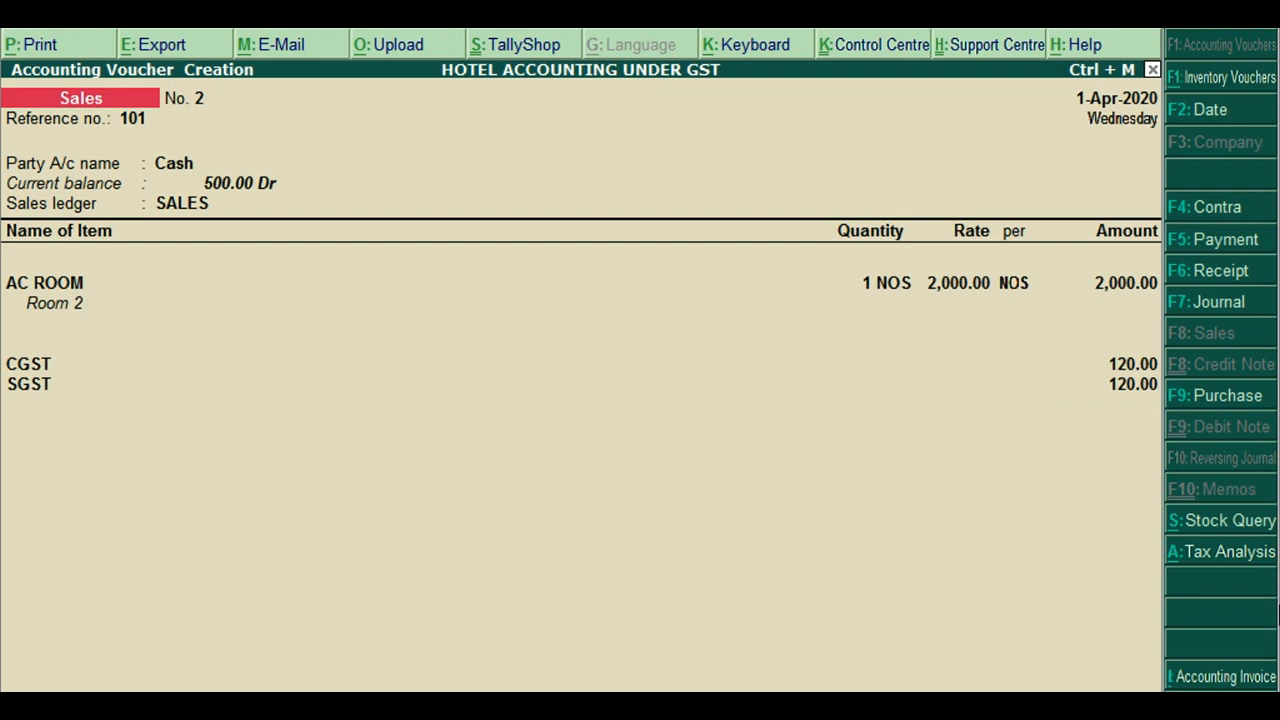
pyautogui.hotkey('alt', 'a')
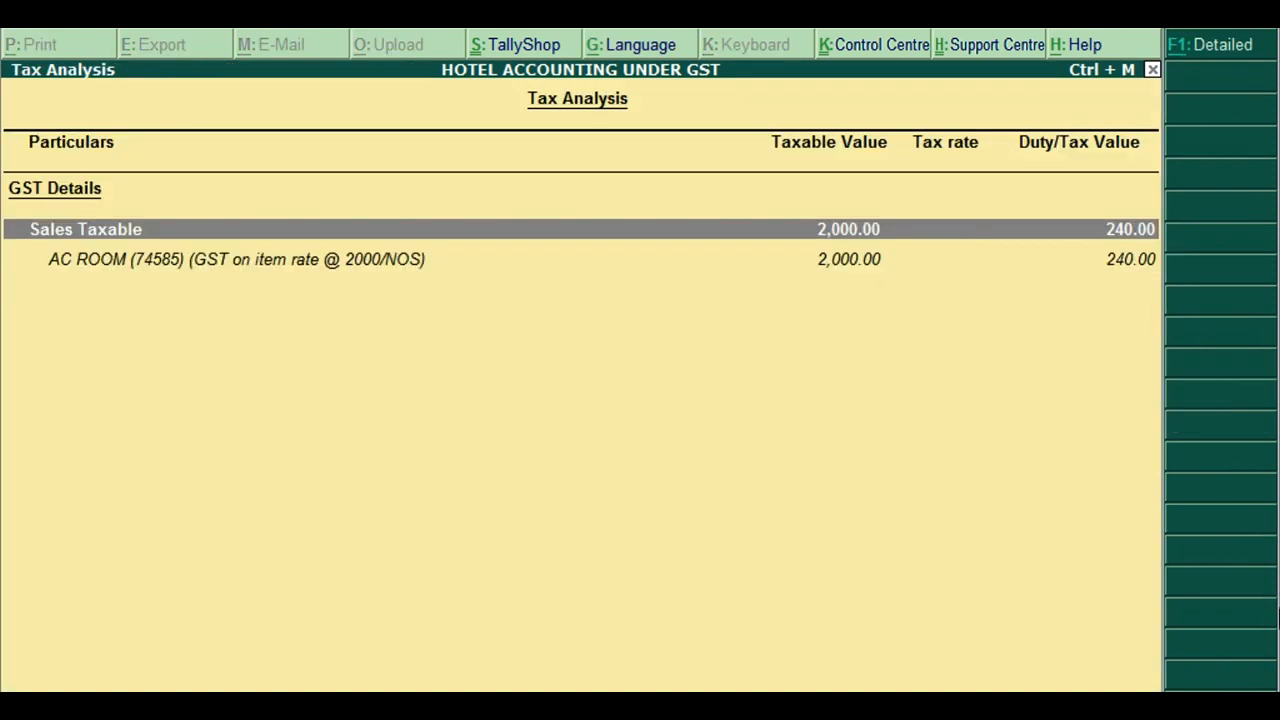
# Review the detailed breakdown: 2,000.00 item value, Central and State Tax at 6%, 120.00 each
pyautogui.press('F1')
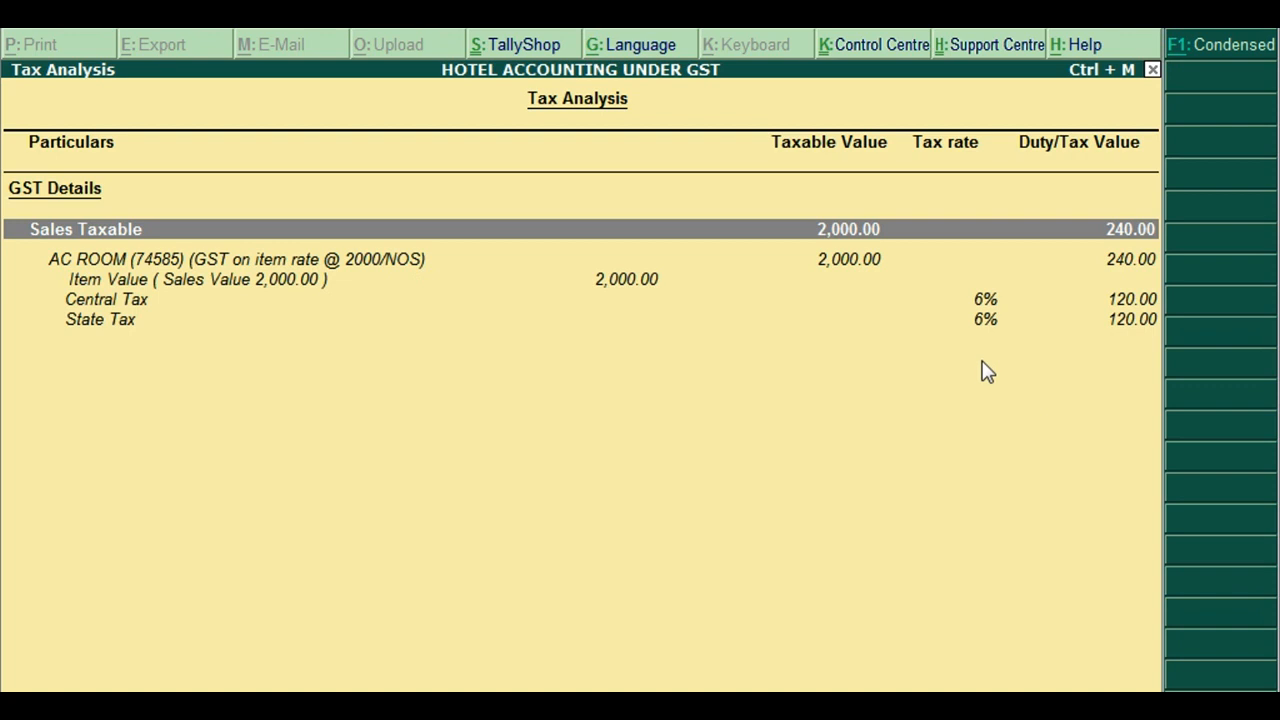
pyautogui.click(964, 299)
pyautogui.click(982, 318)
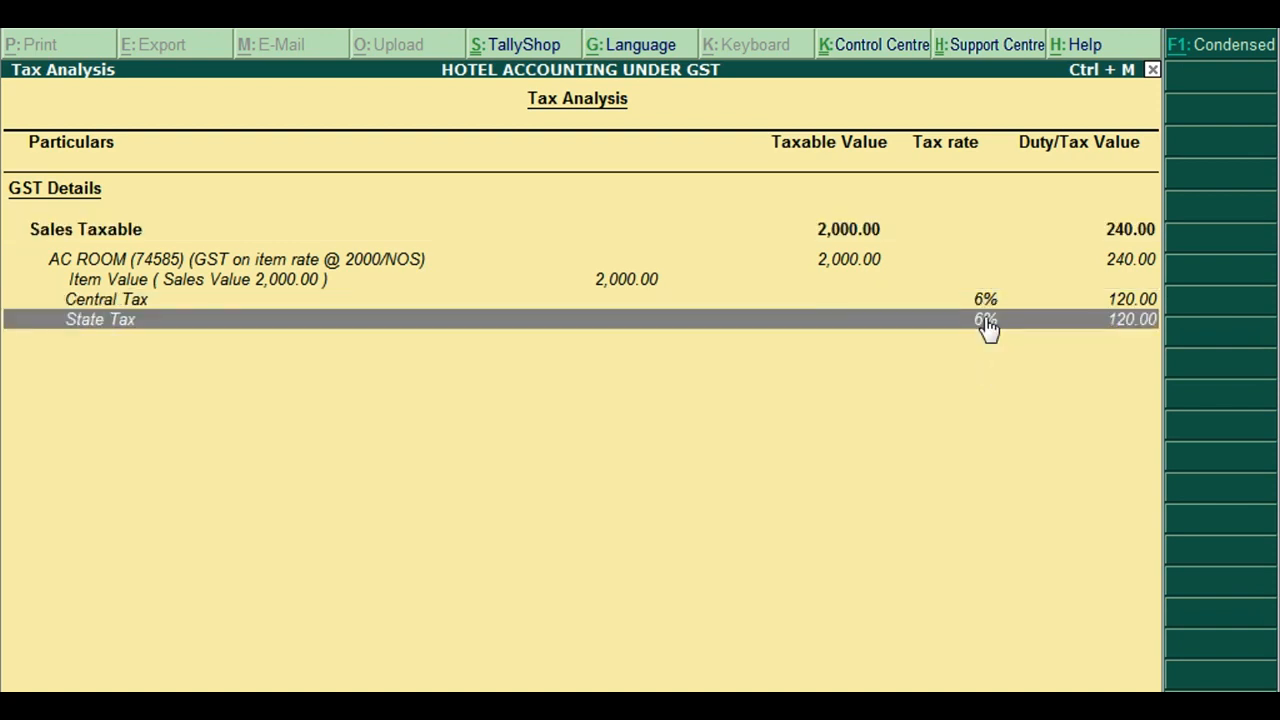
pyautogui.click(979, 299)
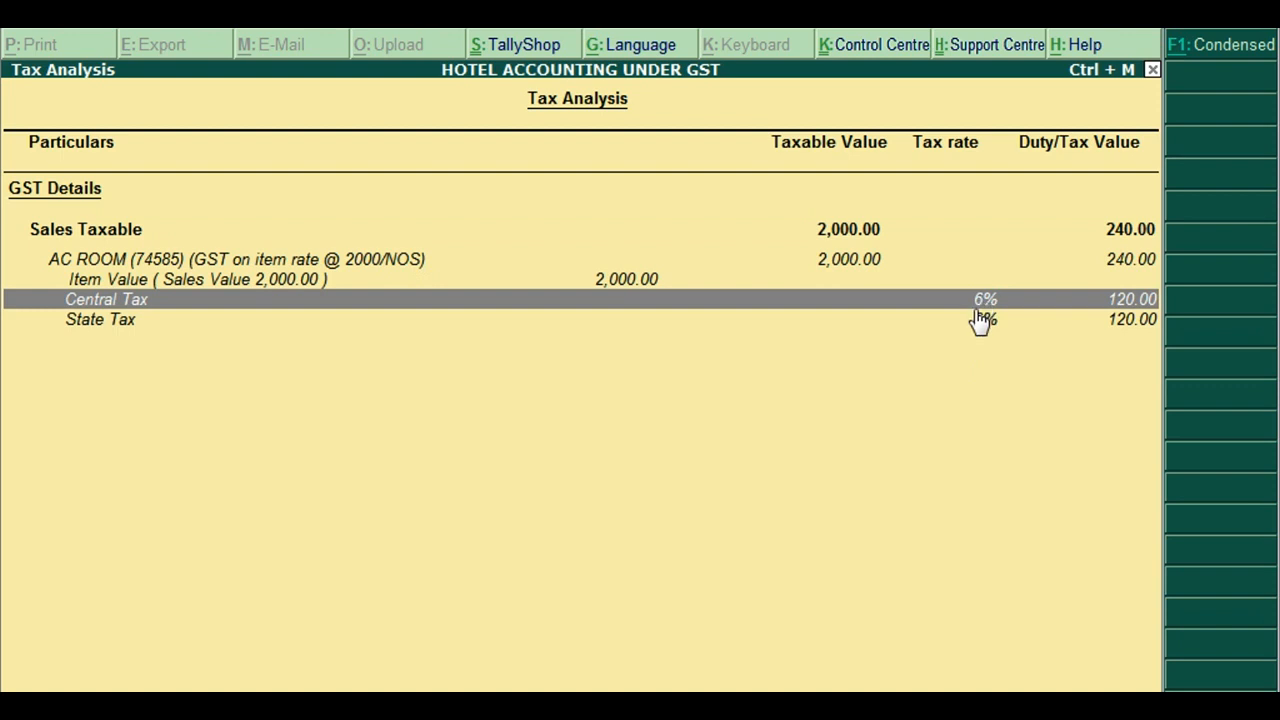
pyautogui.click(981, 326)
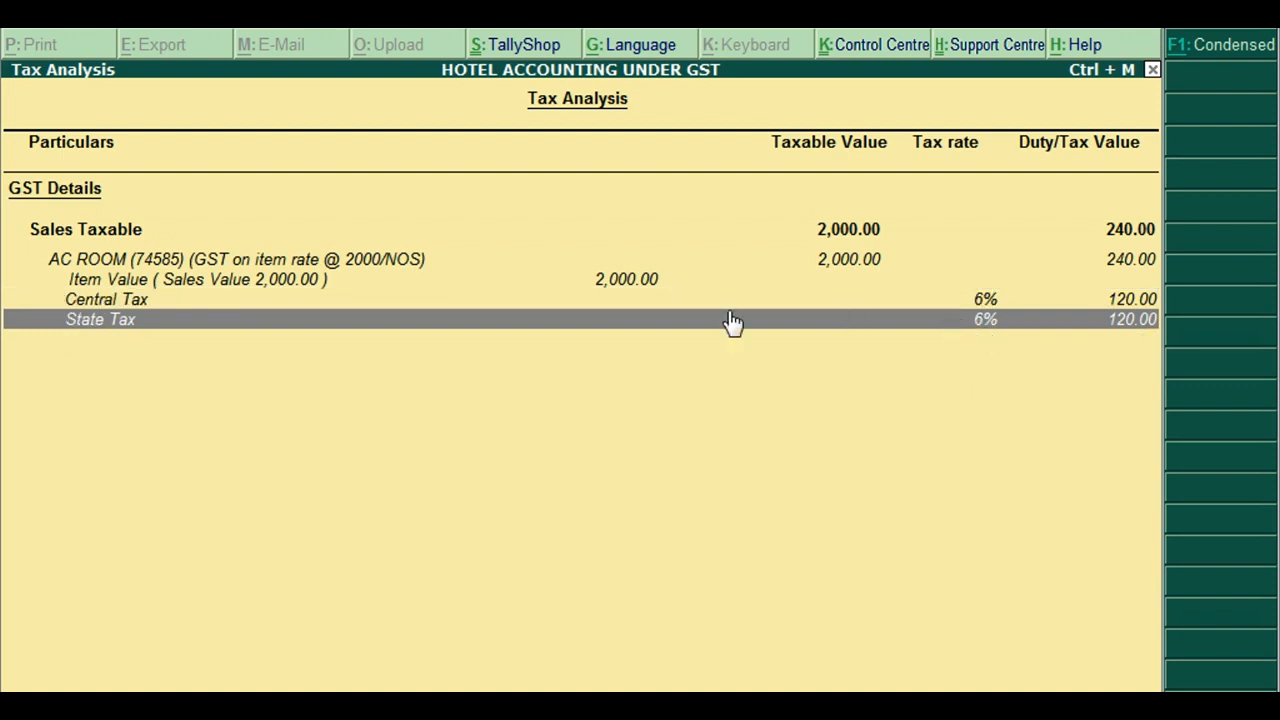
pyautogui.click(622, 281)
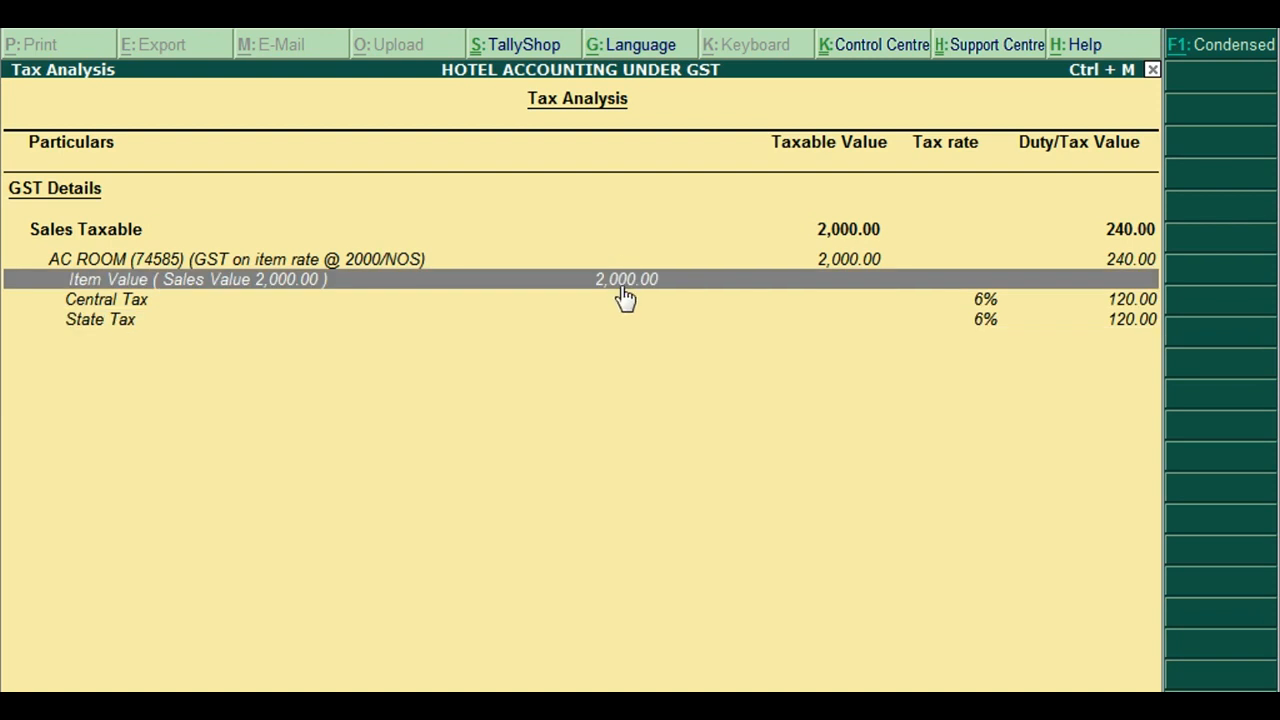
pyautogui.press('Escape')
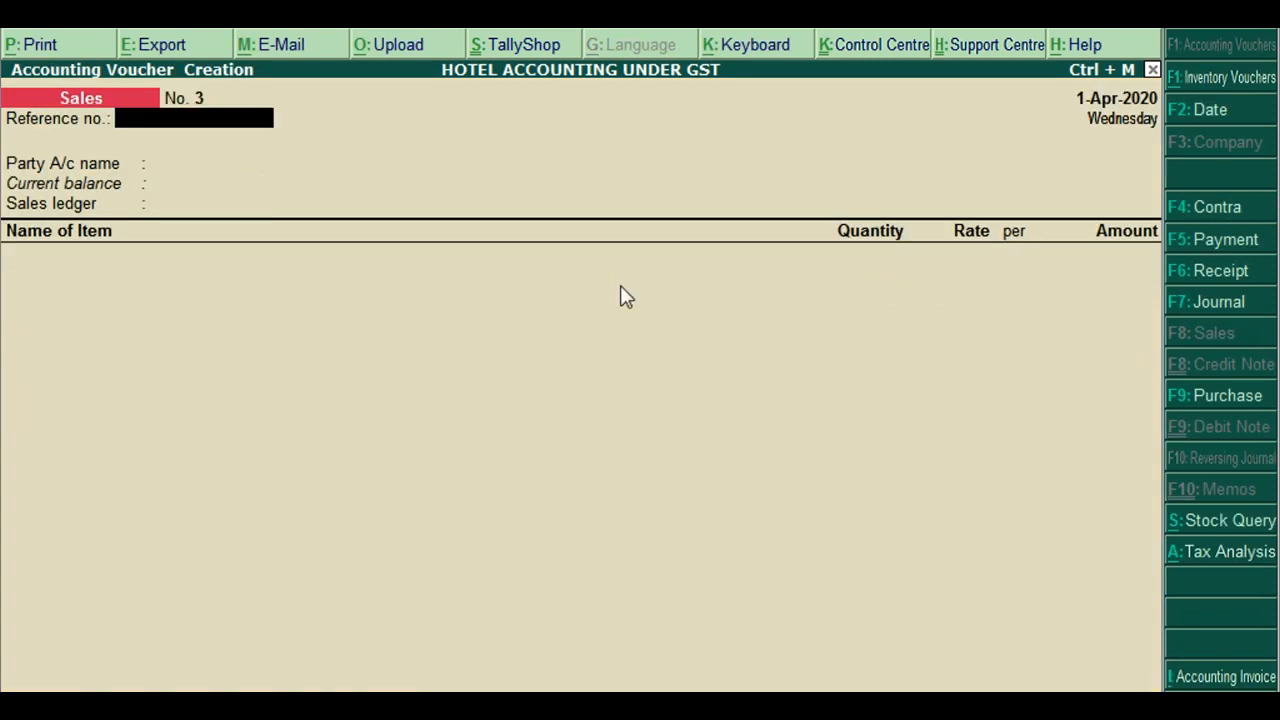
# Enter reference 102 and set the party to Cash instead of Abc, accepting its details
pyautogui.write('102')
pyautogui.press('Return')
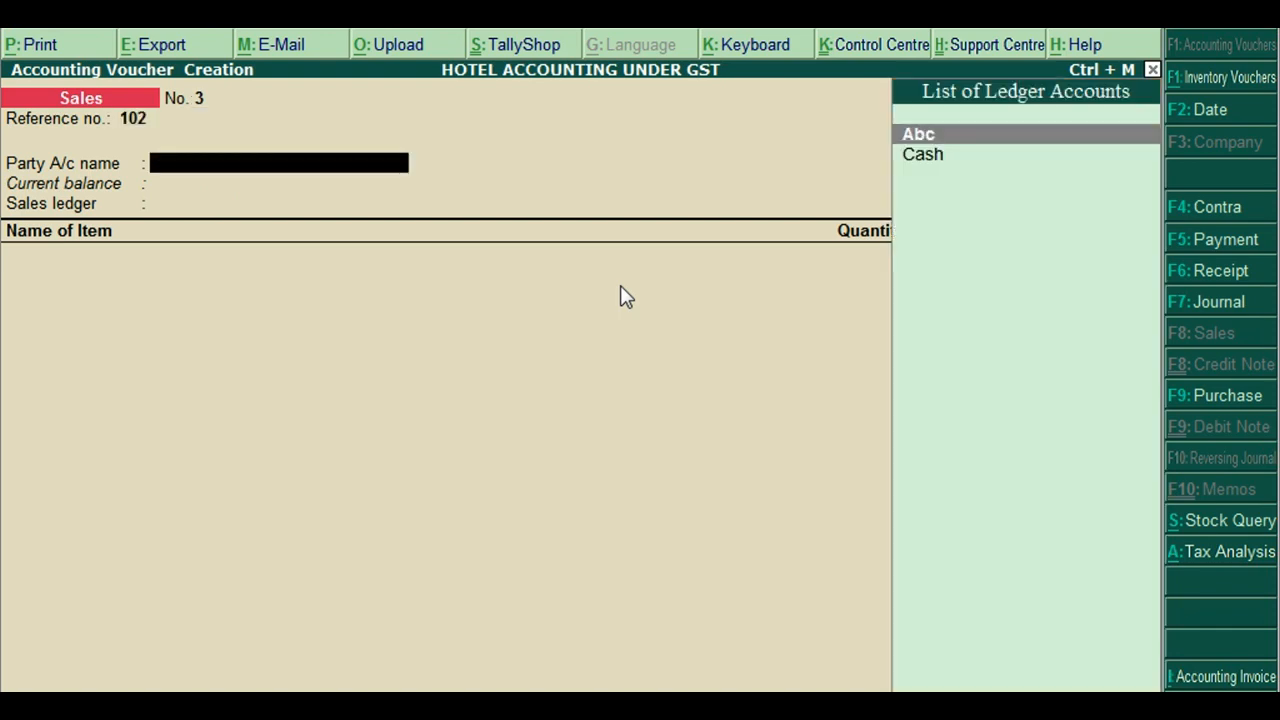
pyautogui.press('Return')
pyautogui.press('Escape')
pyautogui.press('Down')
pyautogui.press('Return')
pyautogui.press('Return')
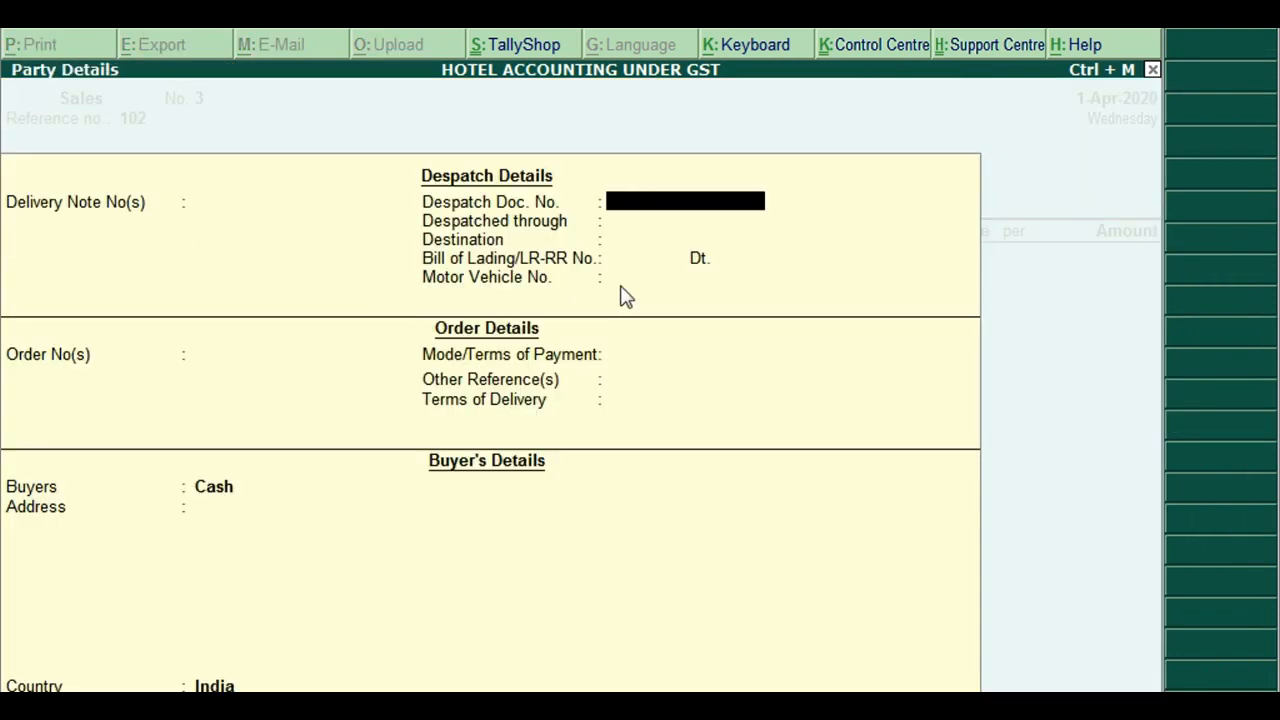
pyautogui.press('Return')
pyautogui.press('Return')
pyautogui.press('Return')
pyautogui.press('Return')
pyautogui.press('Return')
pyautogui.press('Return')
pyautogui.press('Return')
pyautogui.press('Return')
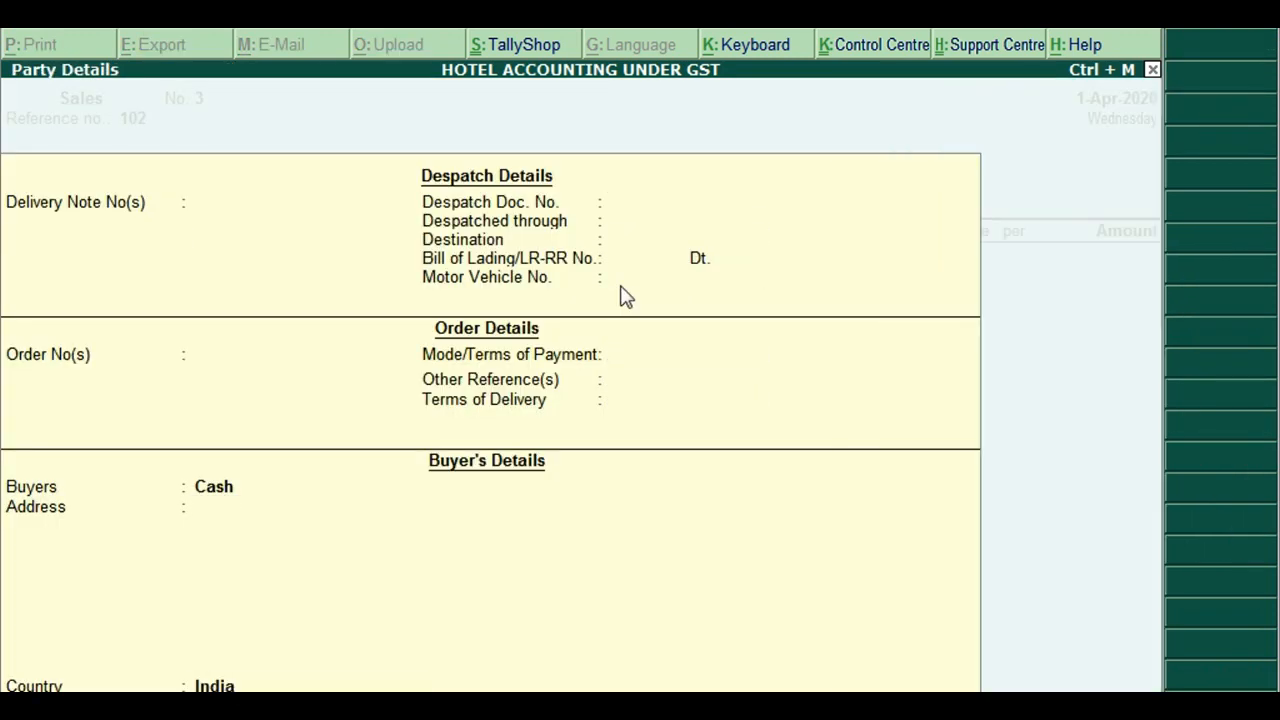
pyautogui.press('Return')
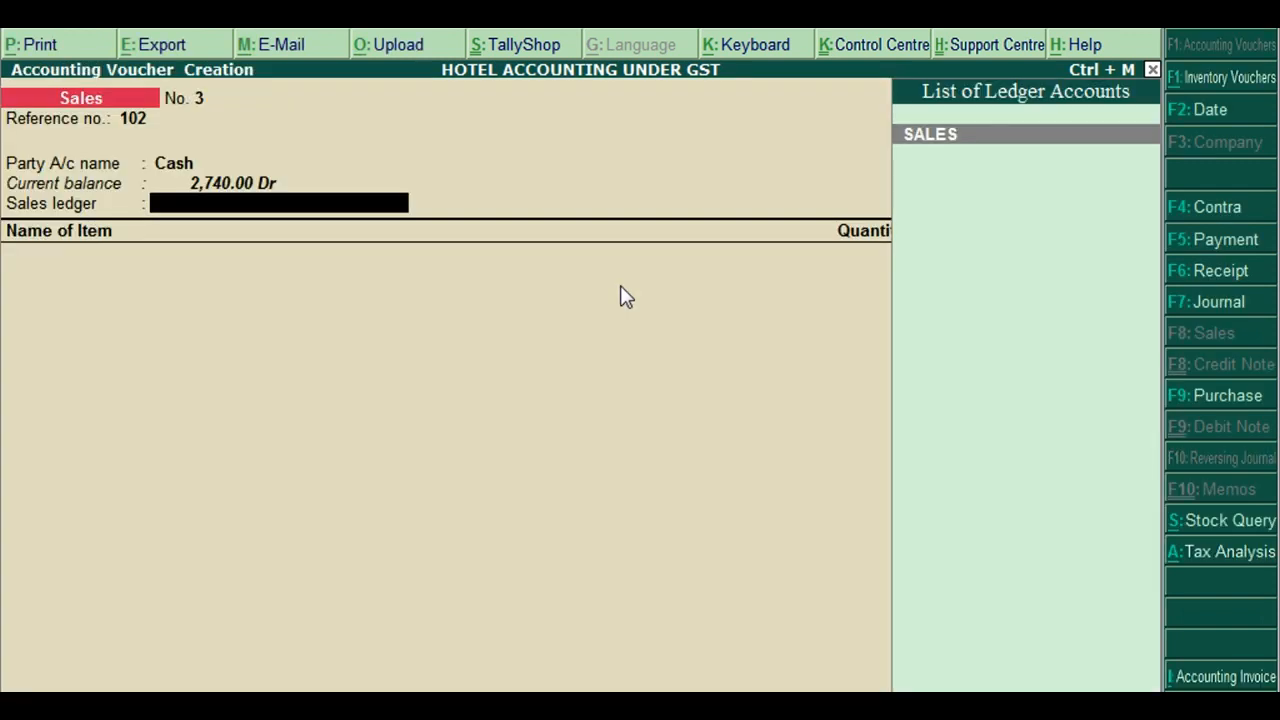
# Under the SALES ledger, bill AC ROOM 'Room 12', quantity 1, at rate 3,000
pyautogui.press('Return')
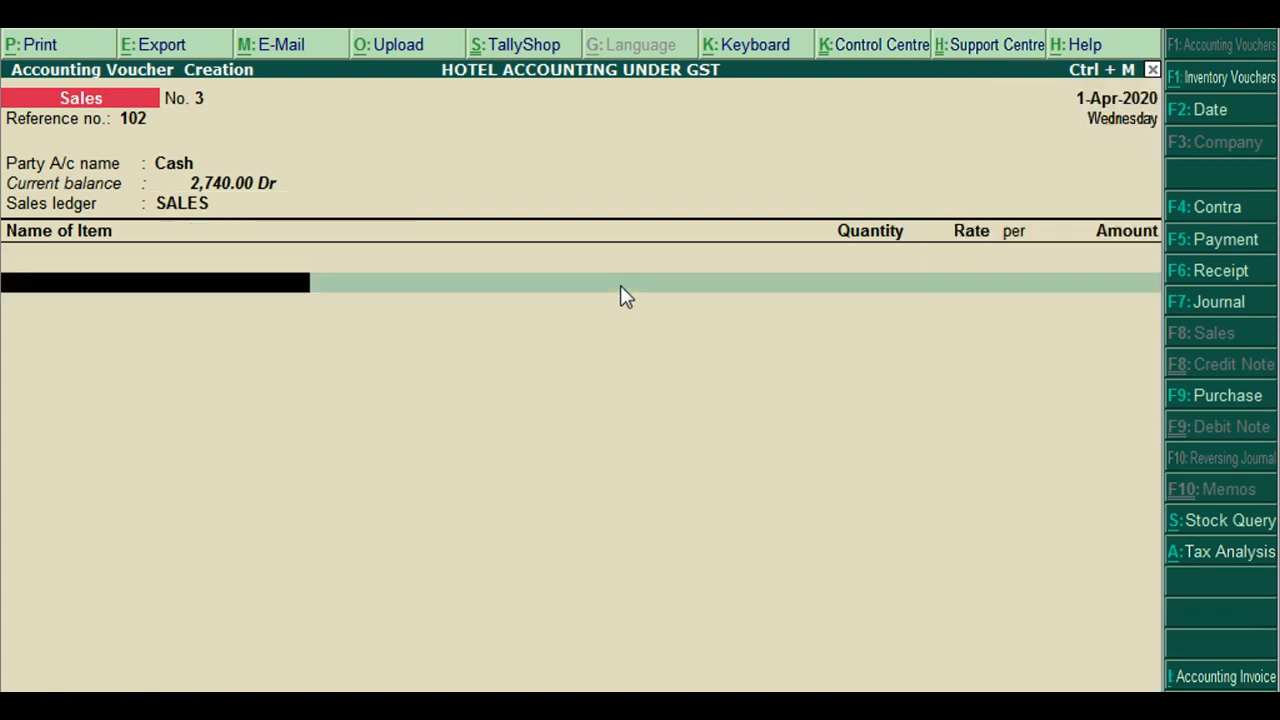
pyautogui.press('Down')
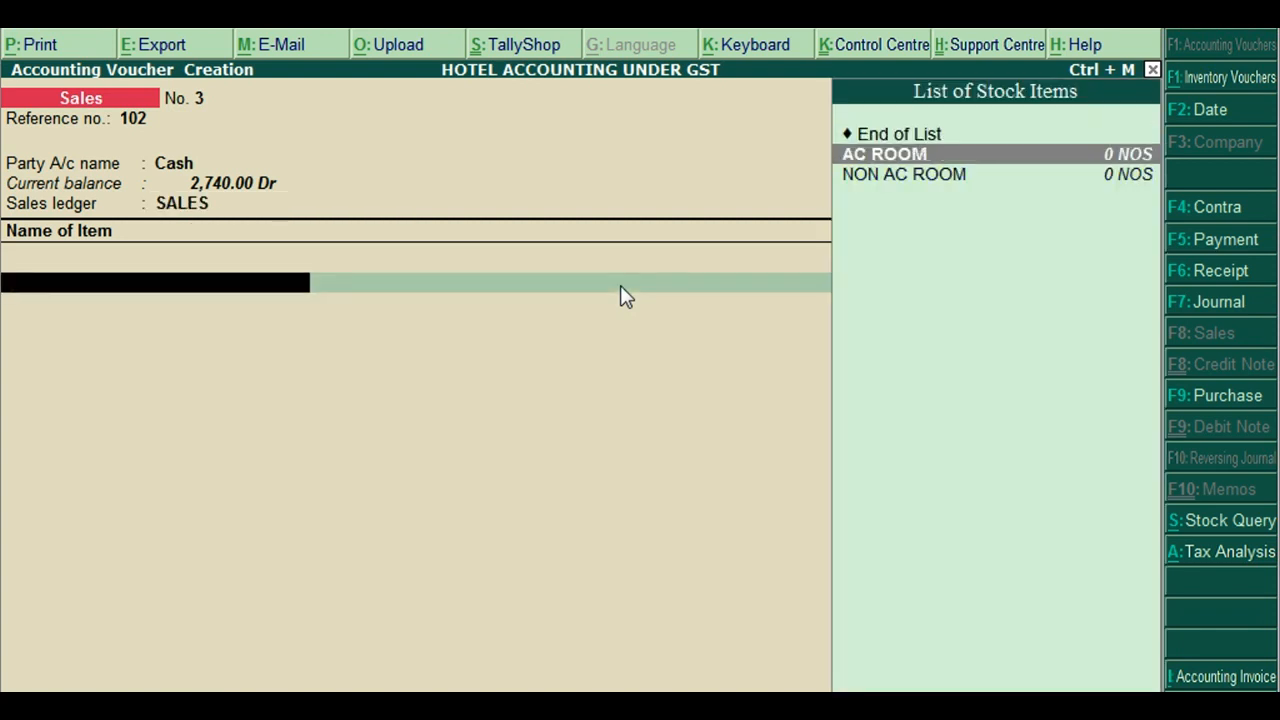
pyautogui.press('Return')
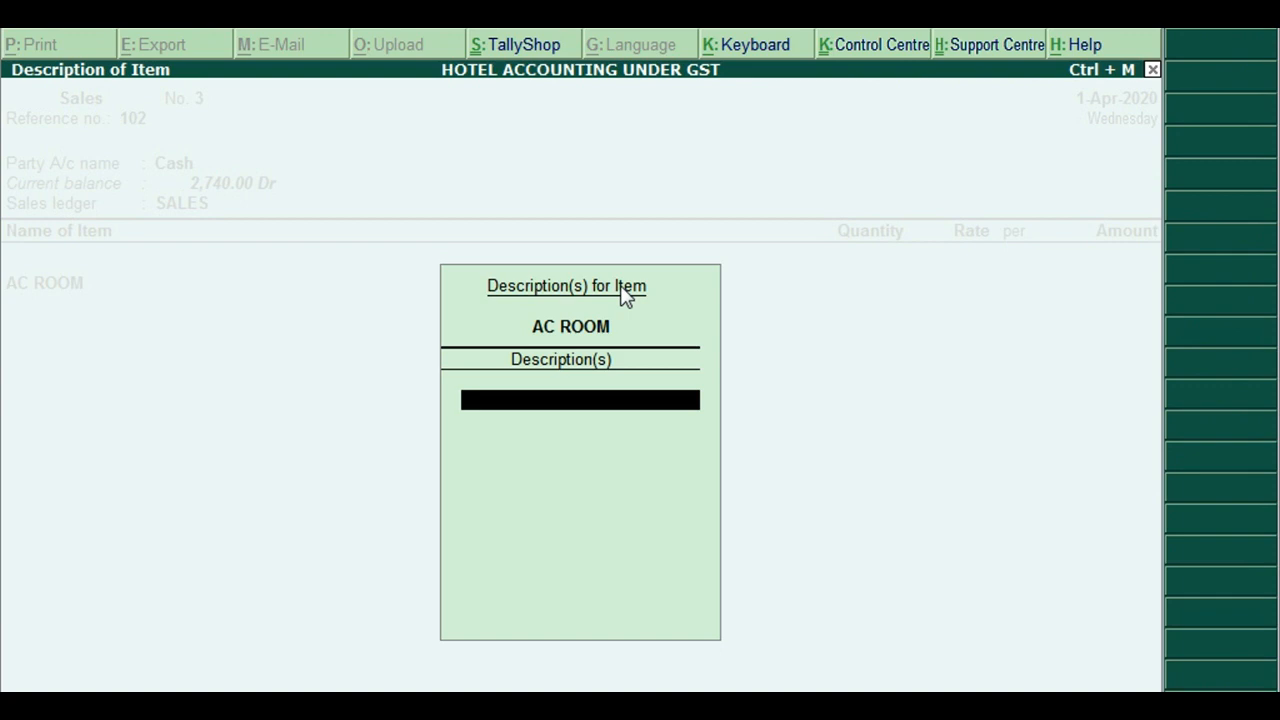
pyautogui.write('Room 12')
pyautogui.press('Return')
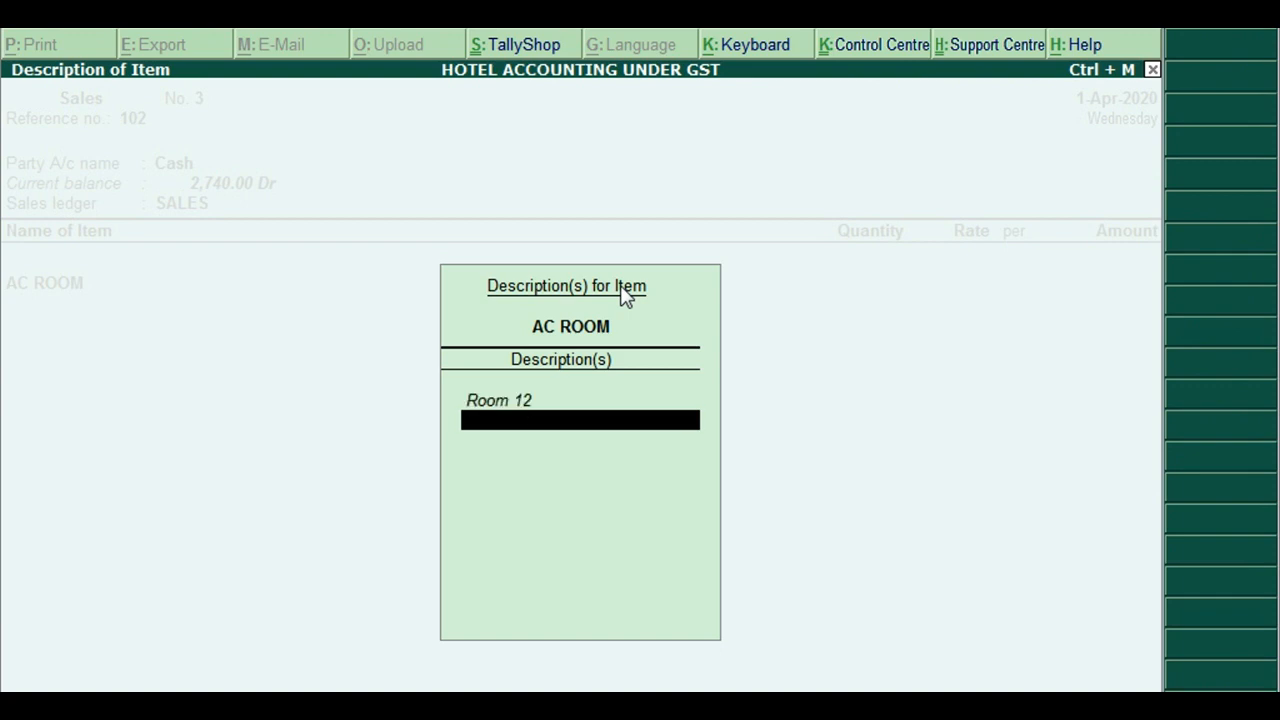
pyautogui.press('Return')
pyautogui.write('1')
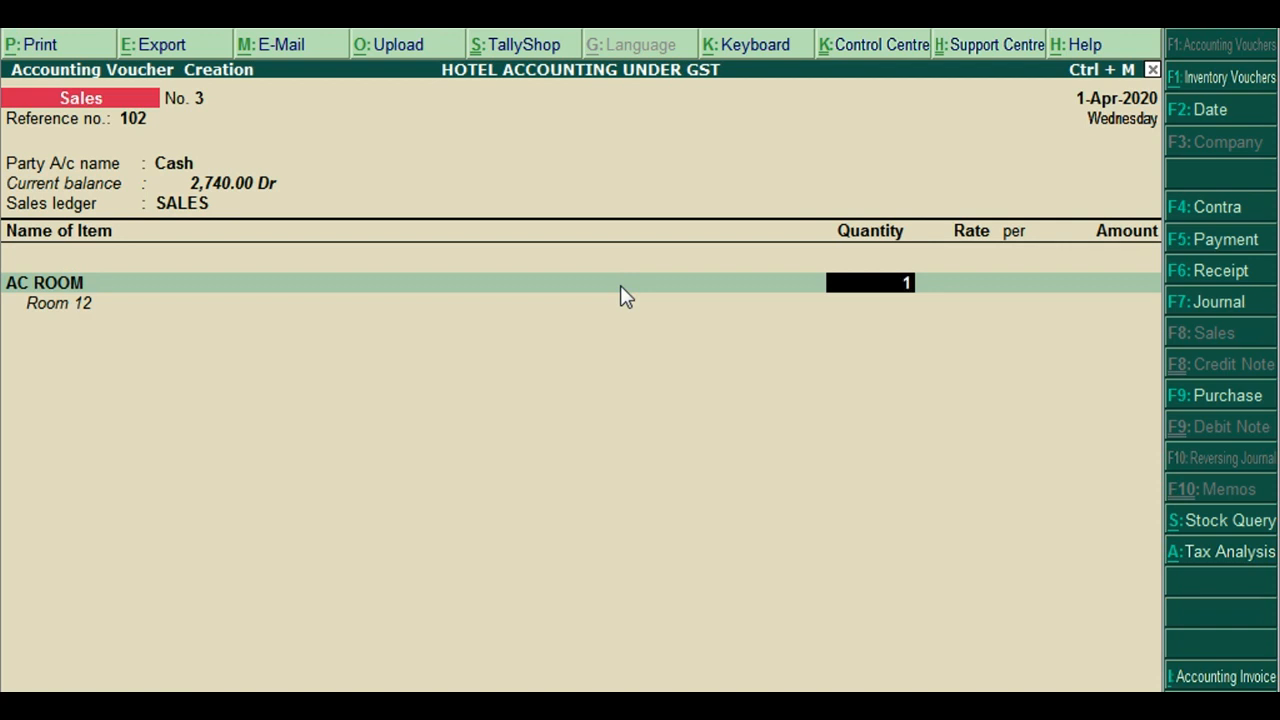
pyautogui.press('Return')
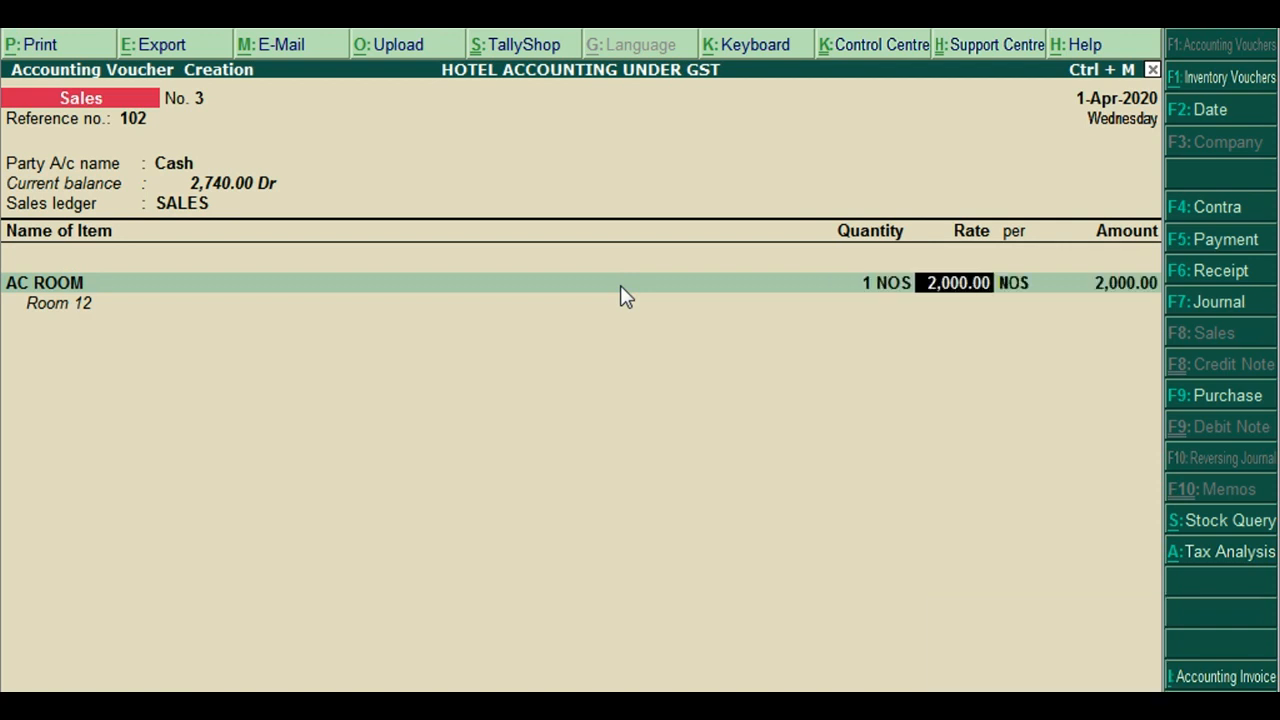
pyautogui.write('3,000')
pyautogui.press('Return')
pyautogui.press('Return')
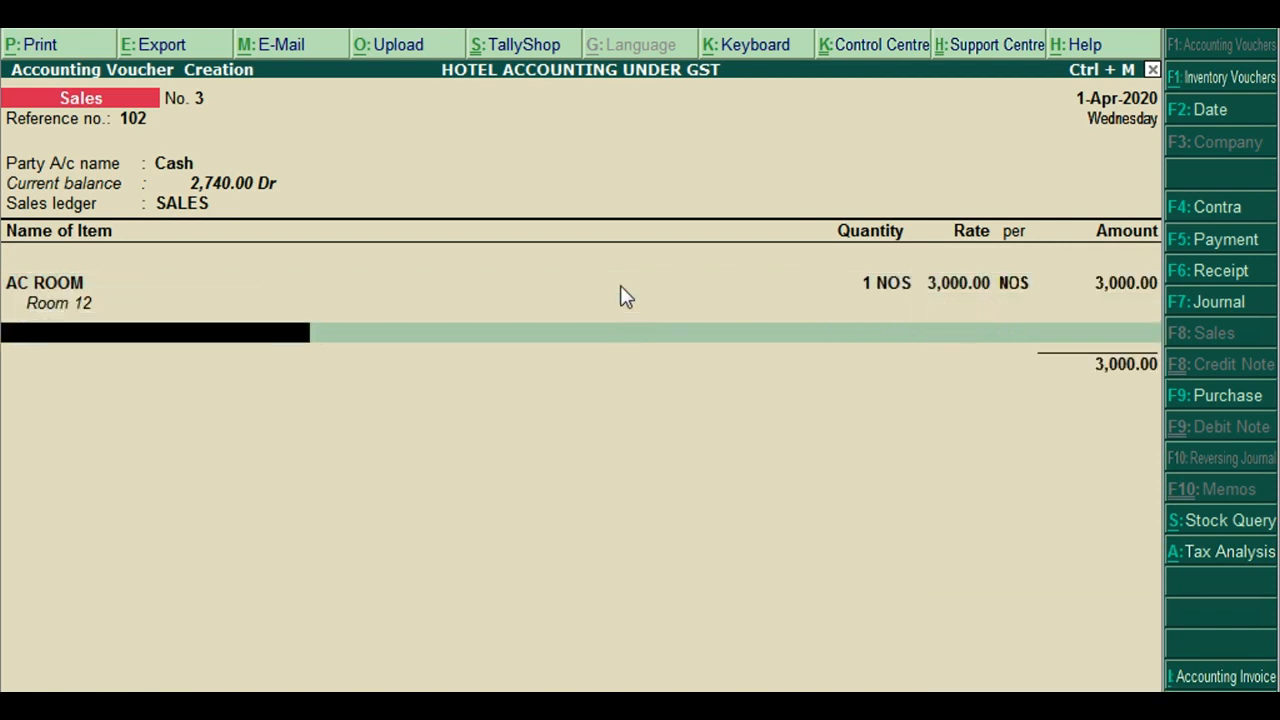
# Add CGST and SGST ledger lines of 270.00 each
pyautogui.press('Return')
pyautogui.write('Cg')
pyautogui.press('Return')
pyautogui.press('Return')
pyautogui.write('Sgs')
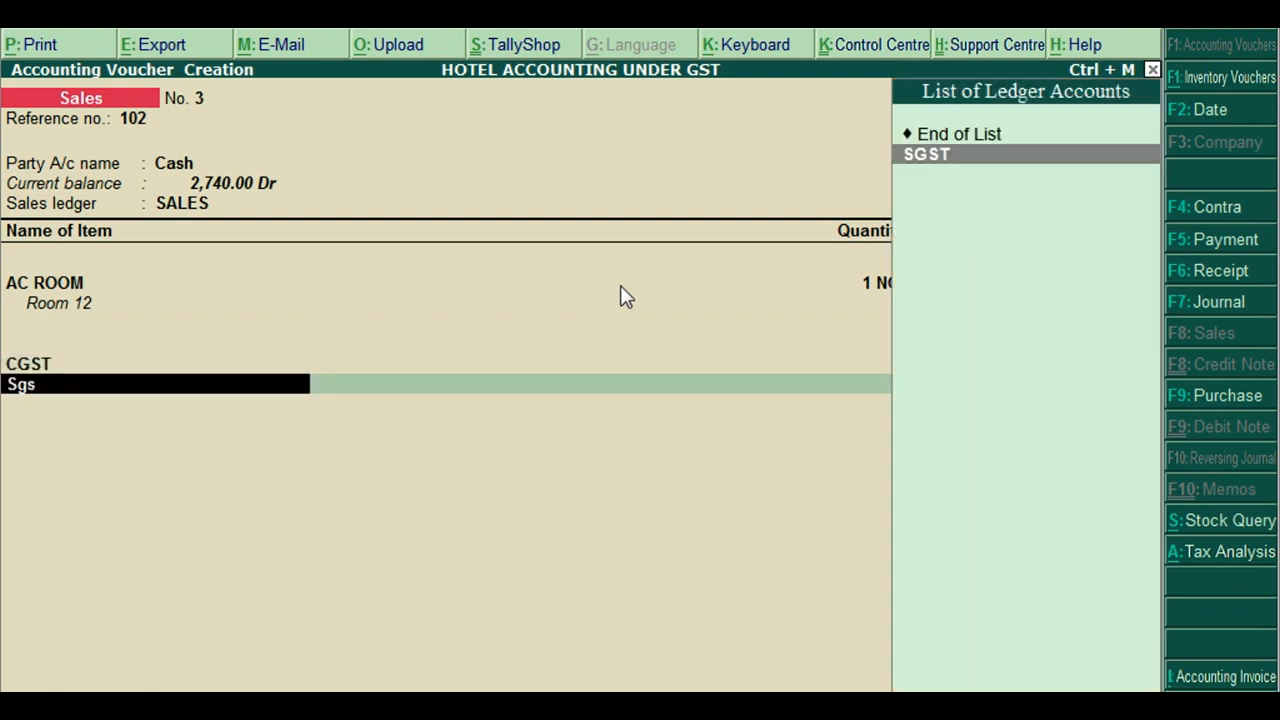
pyautogui.write('t')
pyautogui.press('Return')
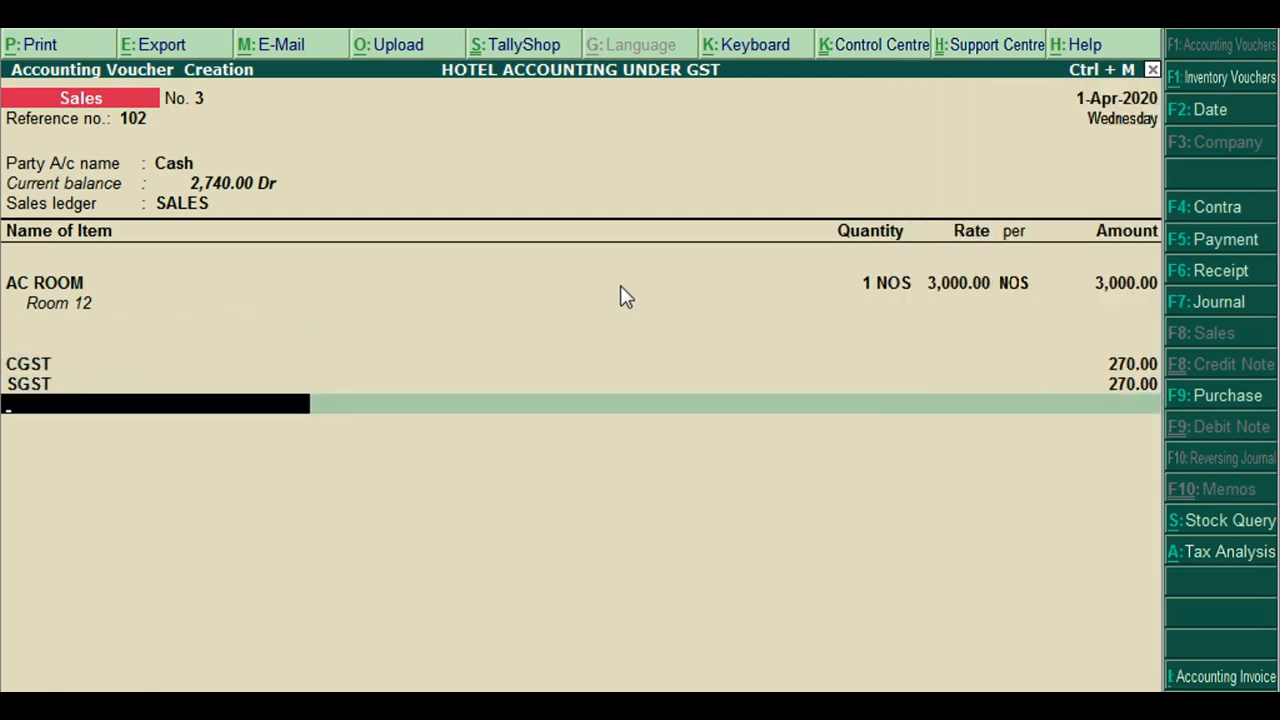
pyautogui.press('Return')
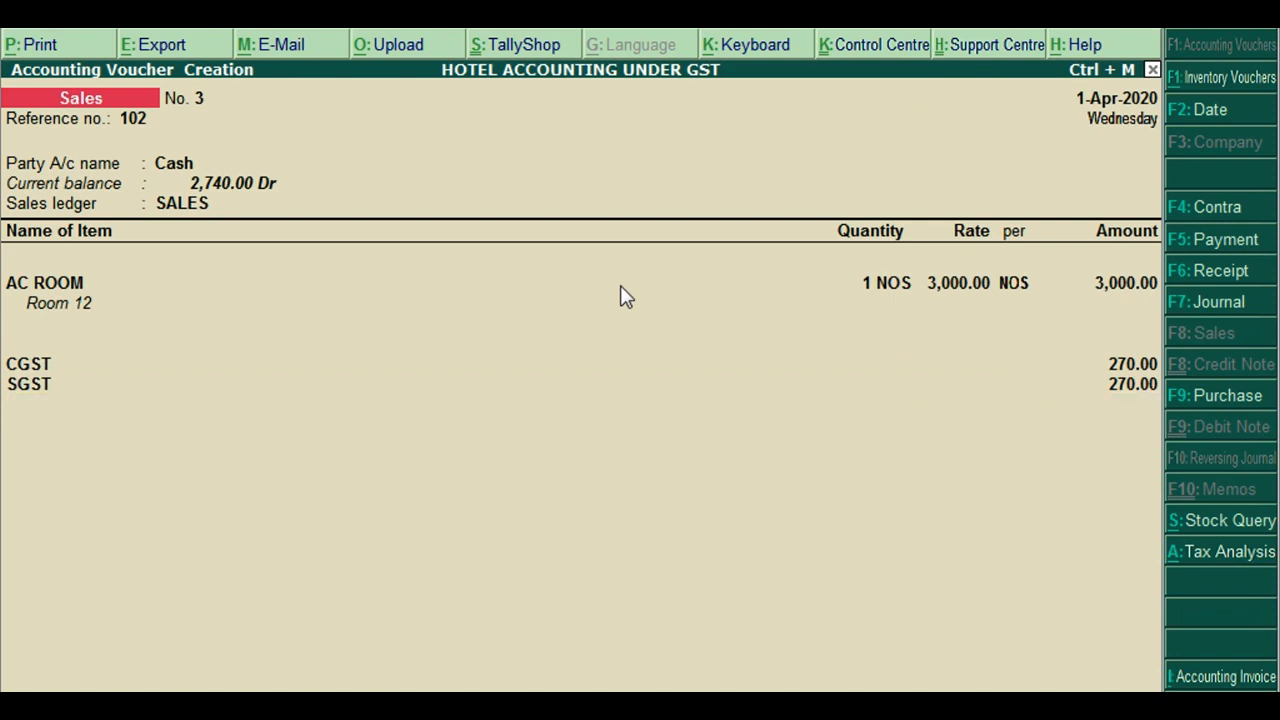
# Review the detailed Tax Analysis: 3,000.00 item value with Central and State Tax at 9%
pyautogui.hotkey('alt', 'a')
pyautogui.hotkey('alt', 'F1')
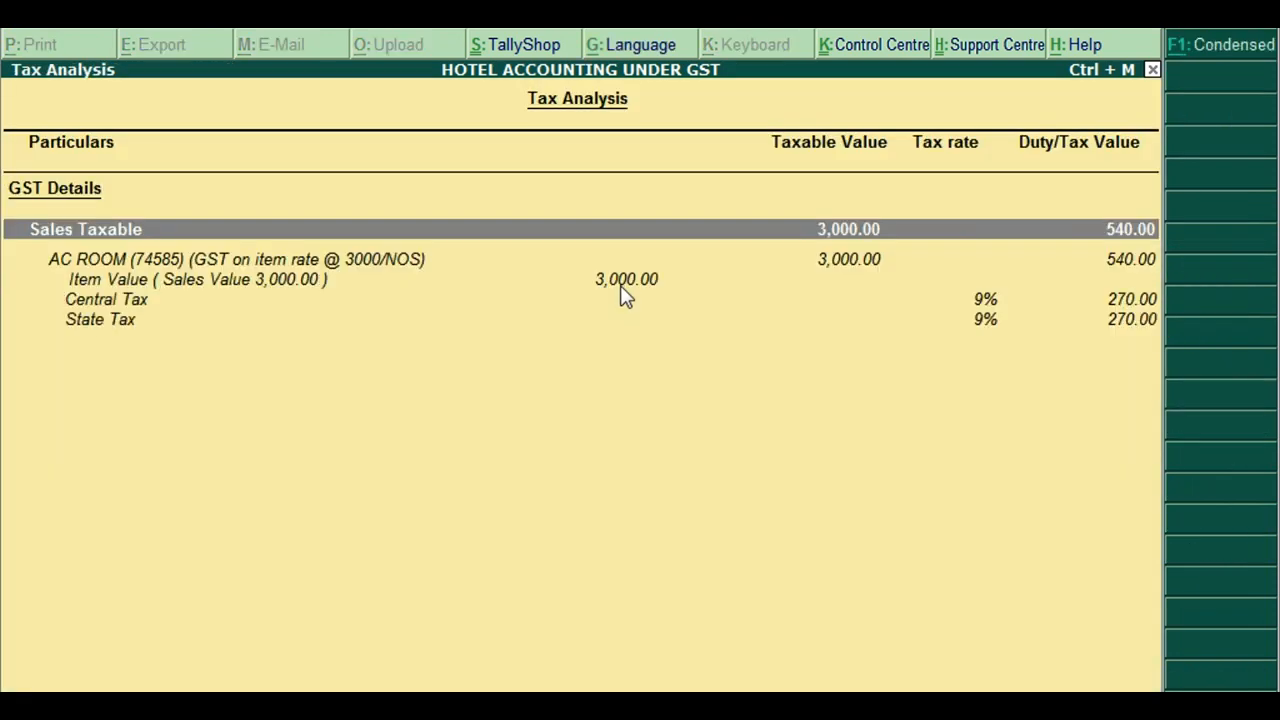
pyautogui.click(973, 299)
pyautogui.click(985, 318)
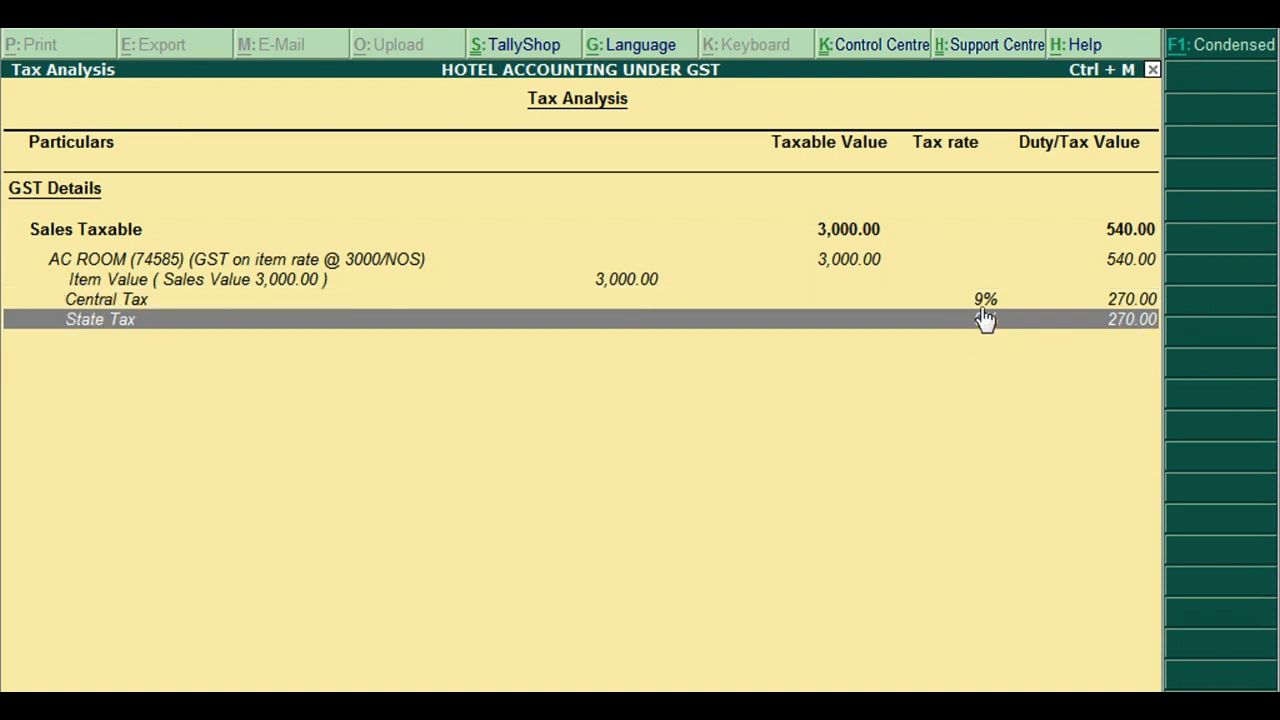
pyautogui.click(973, 286)
pyautogui.click(964, 299)
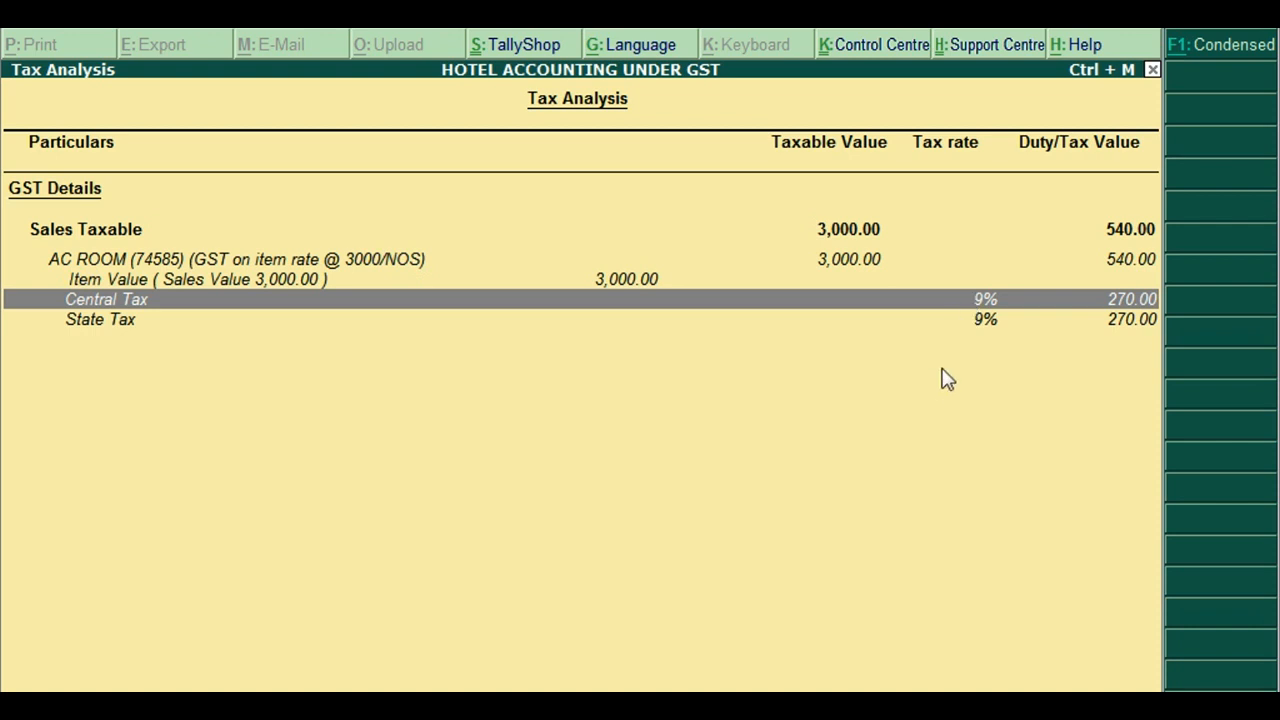
pyautogui.click(652, 284)
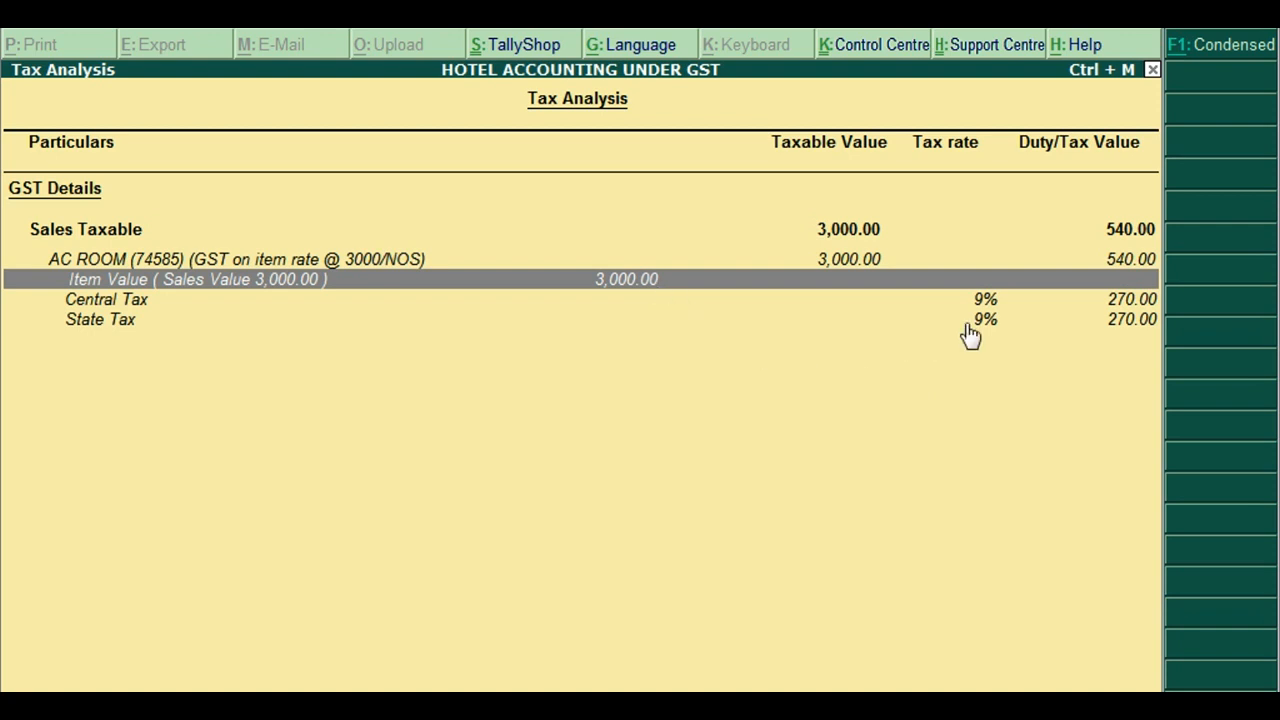
pyautogui.press('Escape')
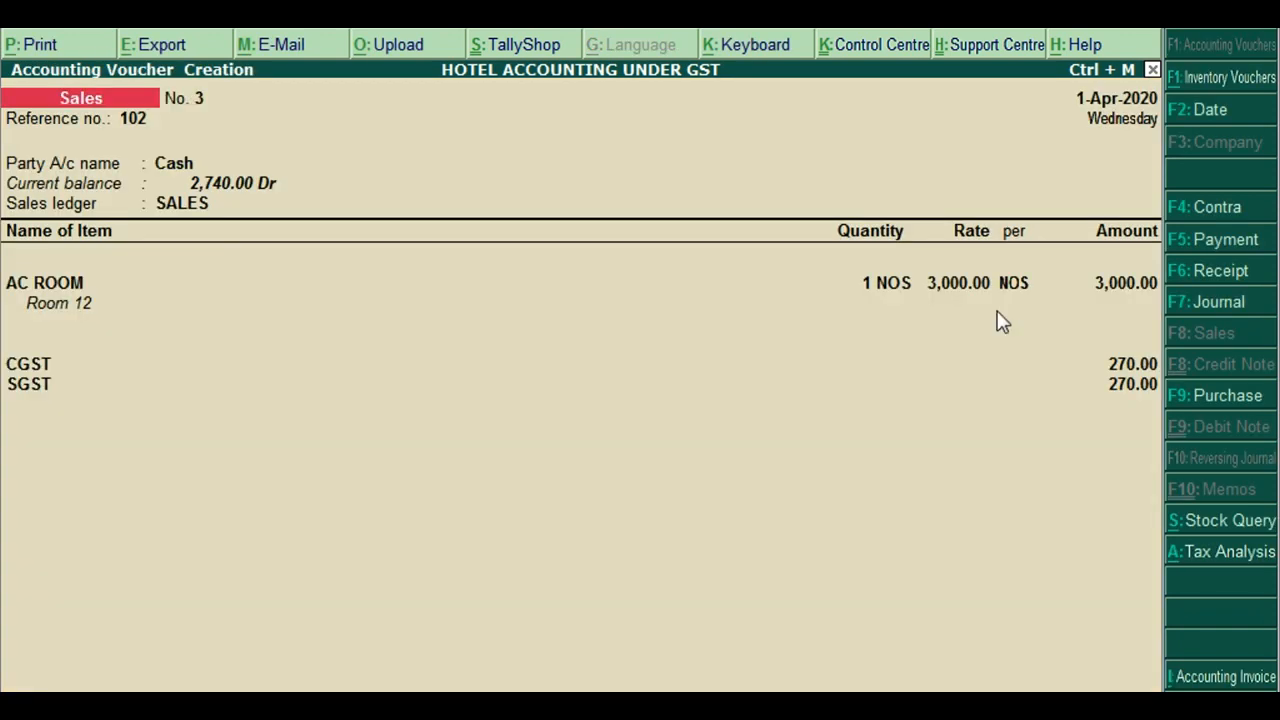
# Save voucher No. 3, then start No. 4 with reference 103 and party Cash
pyautogui.hotkey('ctrl', 'a')
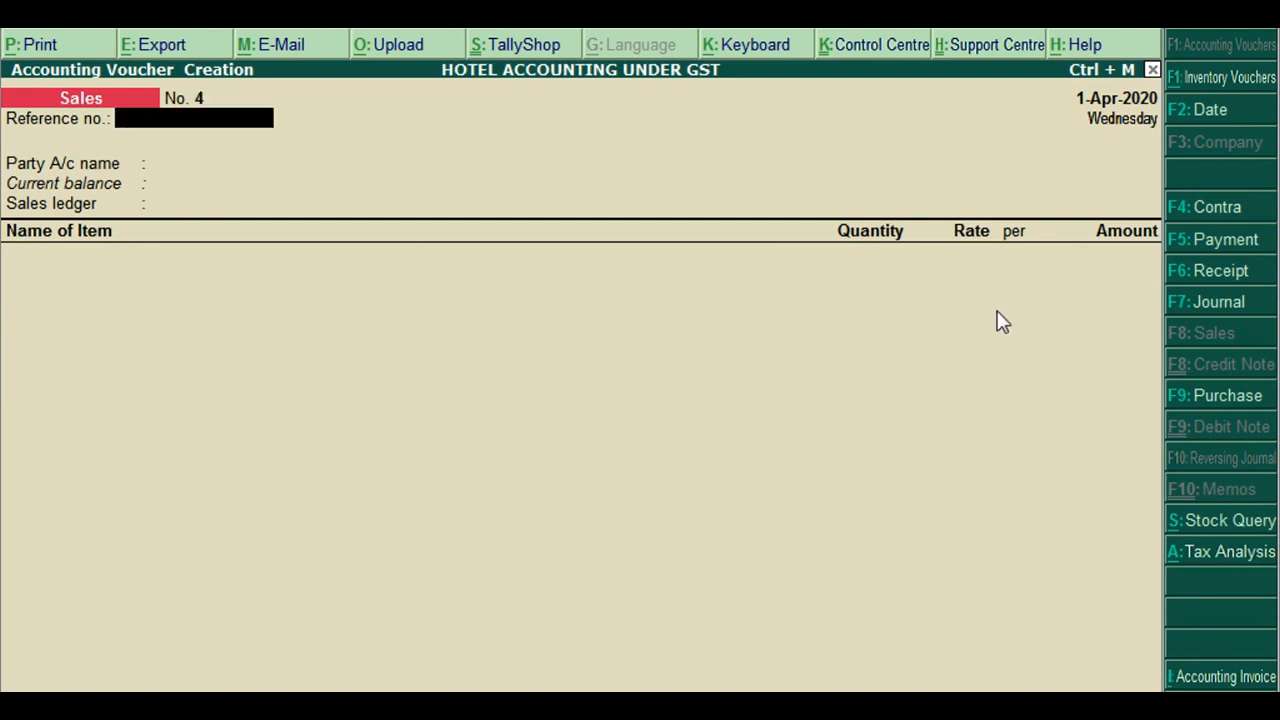
pyautogui.write('103')
pyautogui.press('Return')
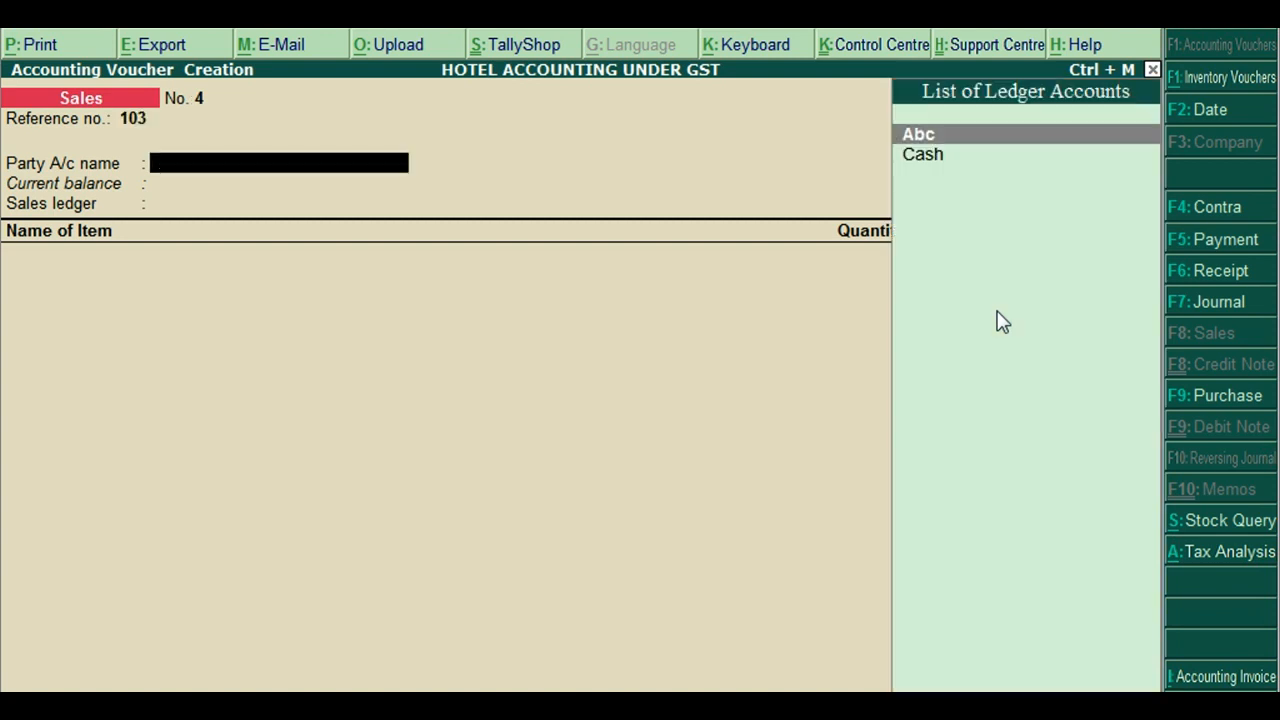
pyautogui.write('c')
pyautogui.press('Return')
pyautogui.press('Return')
pyautogui.press('Return')
pyautogui.press('Return')
pyautogui.press('Return')
pyautogui.press('Return')
pyautogui.press('Return')
pyautogui.press('Return')
pyautogui.press('Return')
pyautogui.press('Return')
pyautogui.press('Return')
pyautogui.press('Return')
pyautogui.press('Return')
pyautogui.press('Return')
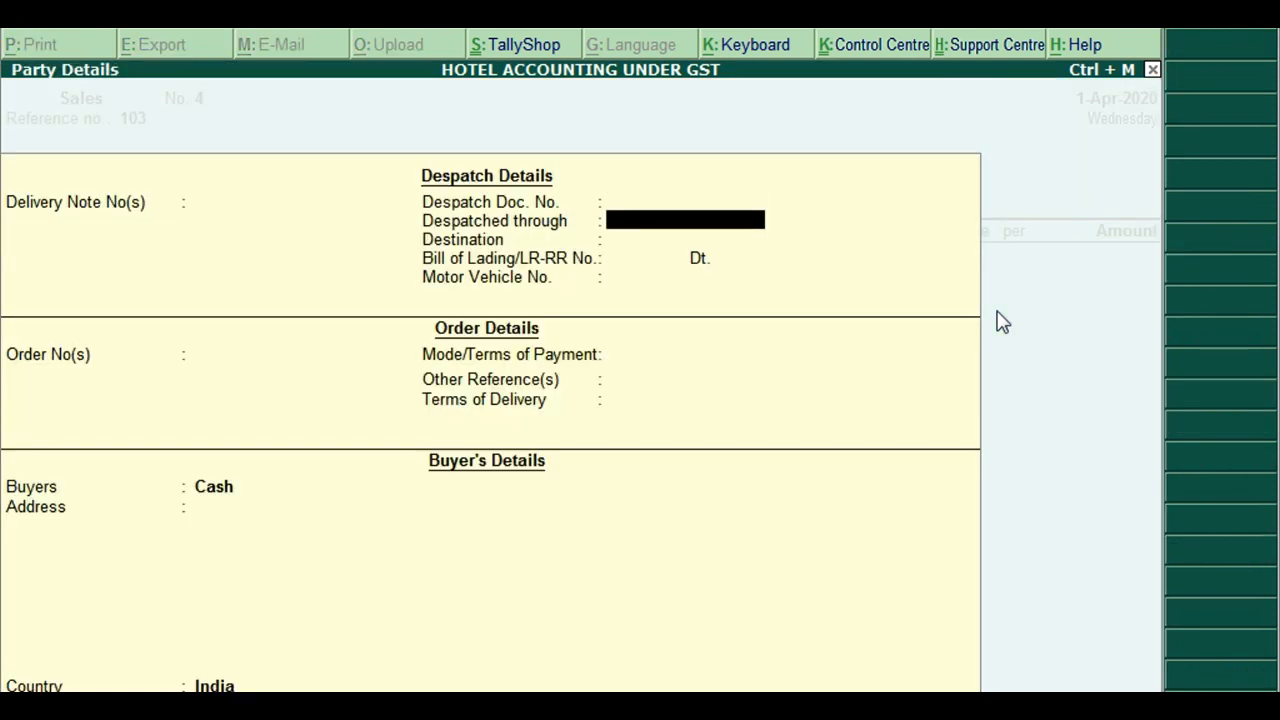
pyautogui.press('Return')
pyautogui.press('Return')
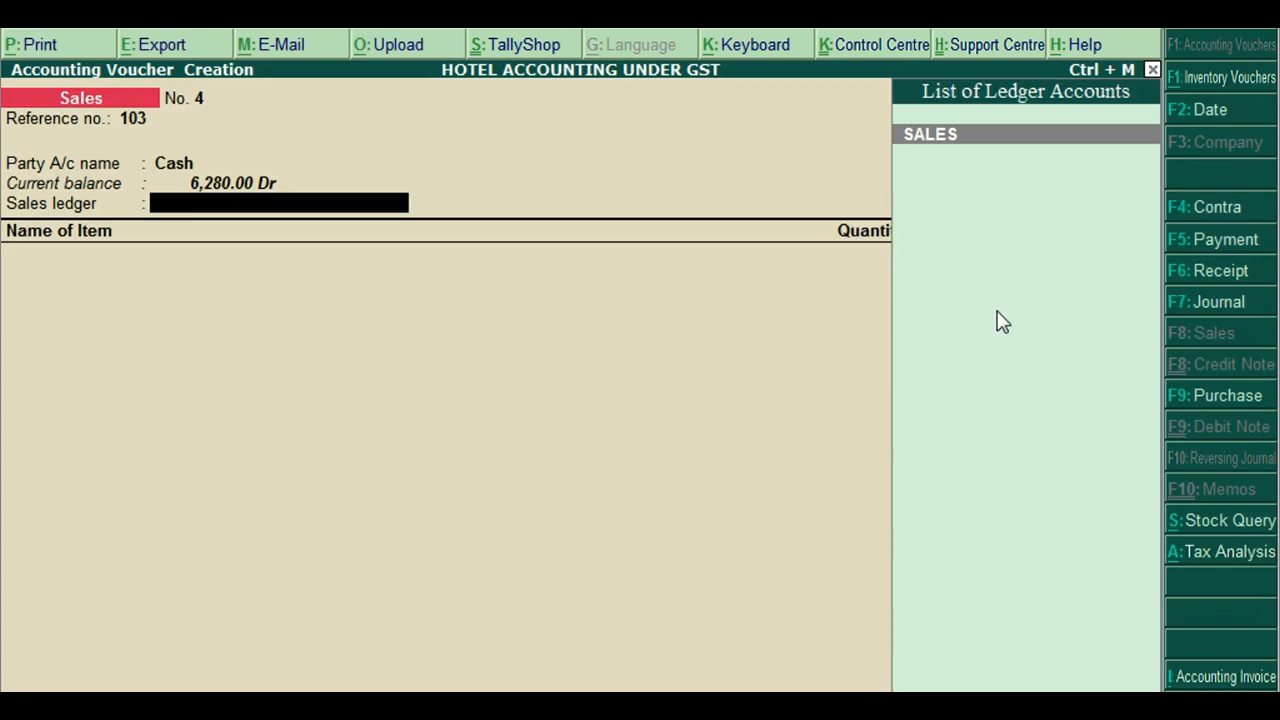
pyautogui.press('Return')
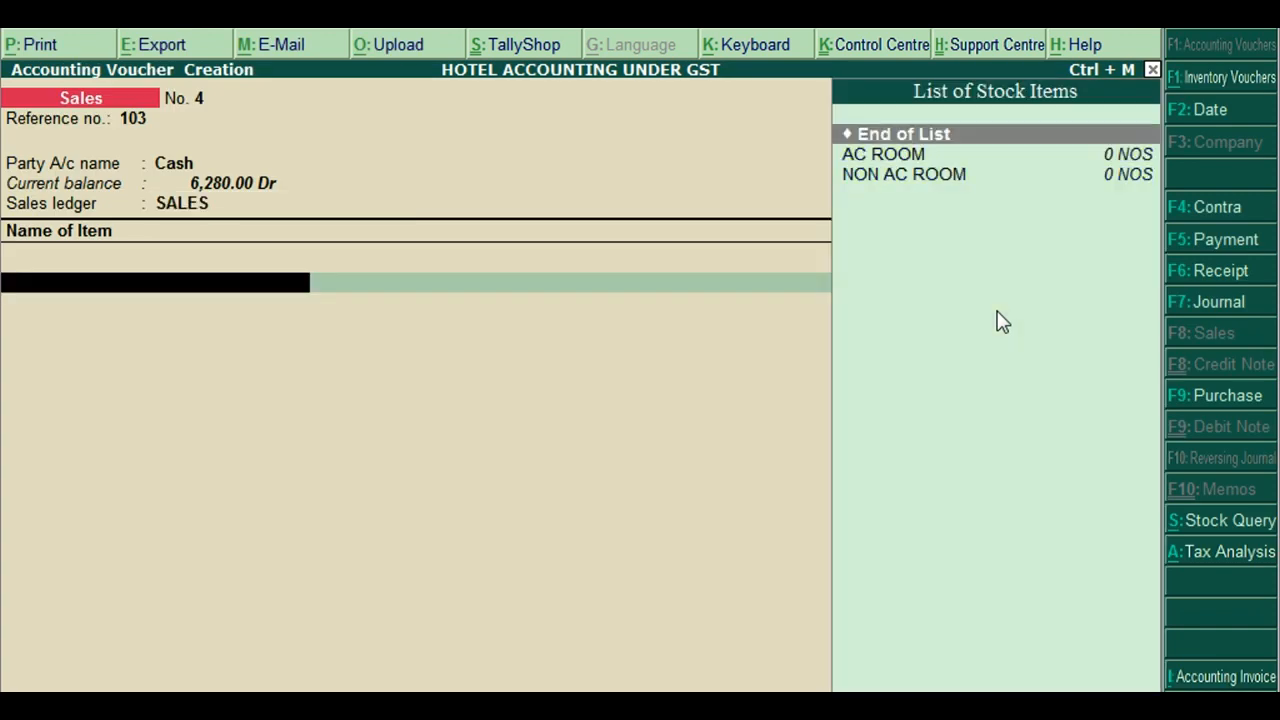
# Bill AC ROOM with description 'Room 20', quantity 1, at rate 8,000
pyautogui.press('Down')
pyautogui.press('Down')
pyautogui.press('Up')
pyautogui.press('Return')
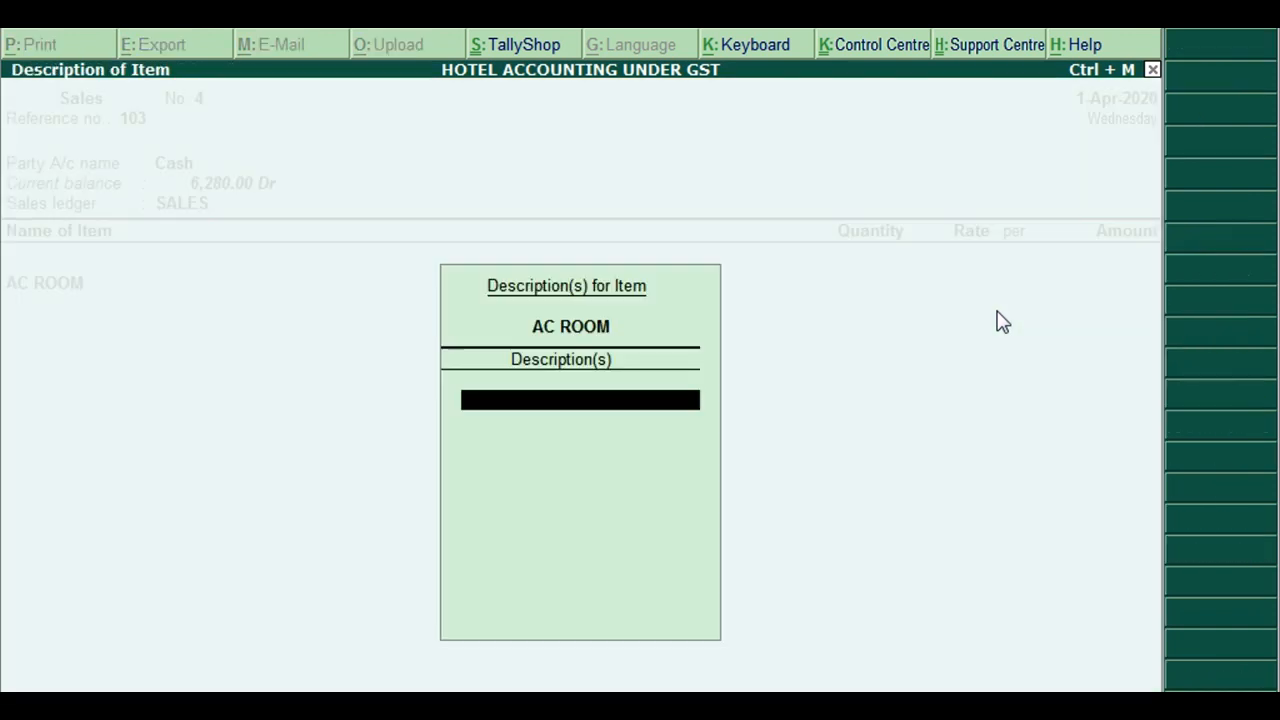
pyautogui.write('Room 20')
pyautogui.press('Return')
pyautogui.press('Return')
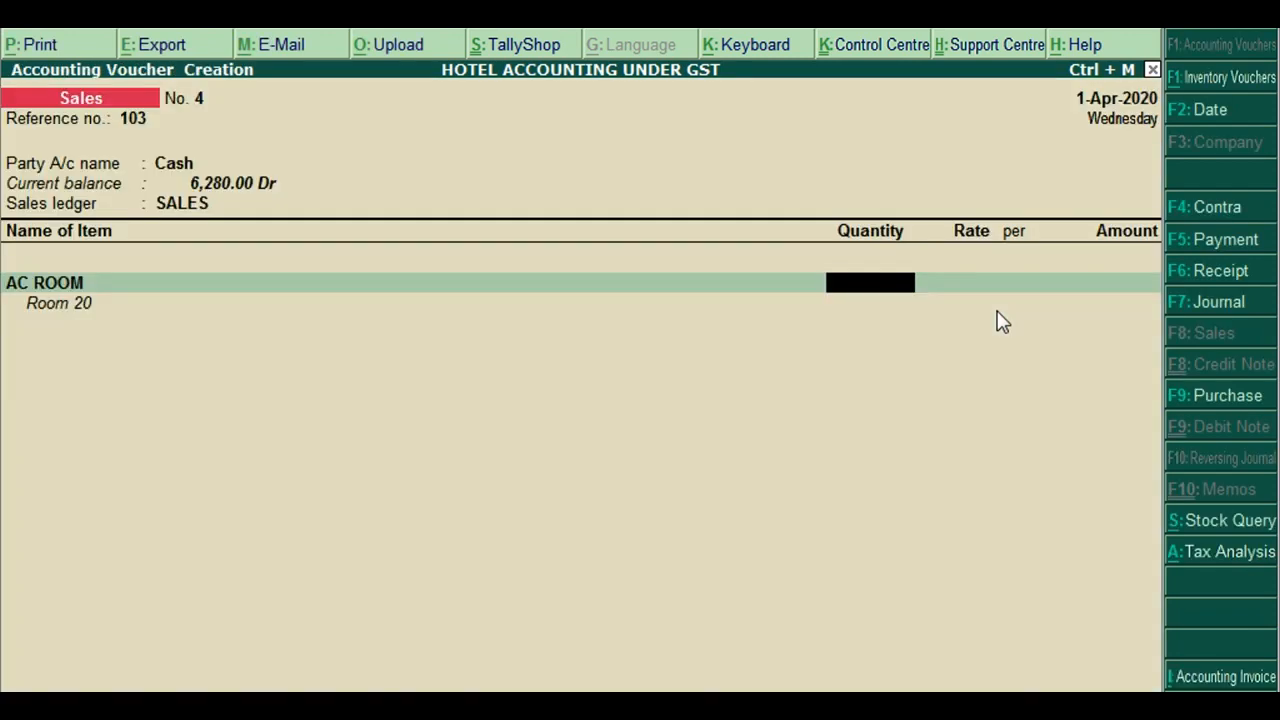
pyautogui.write('1')
pyautogui.press('Return')
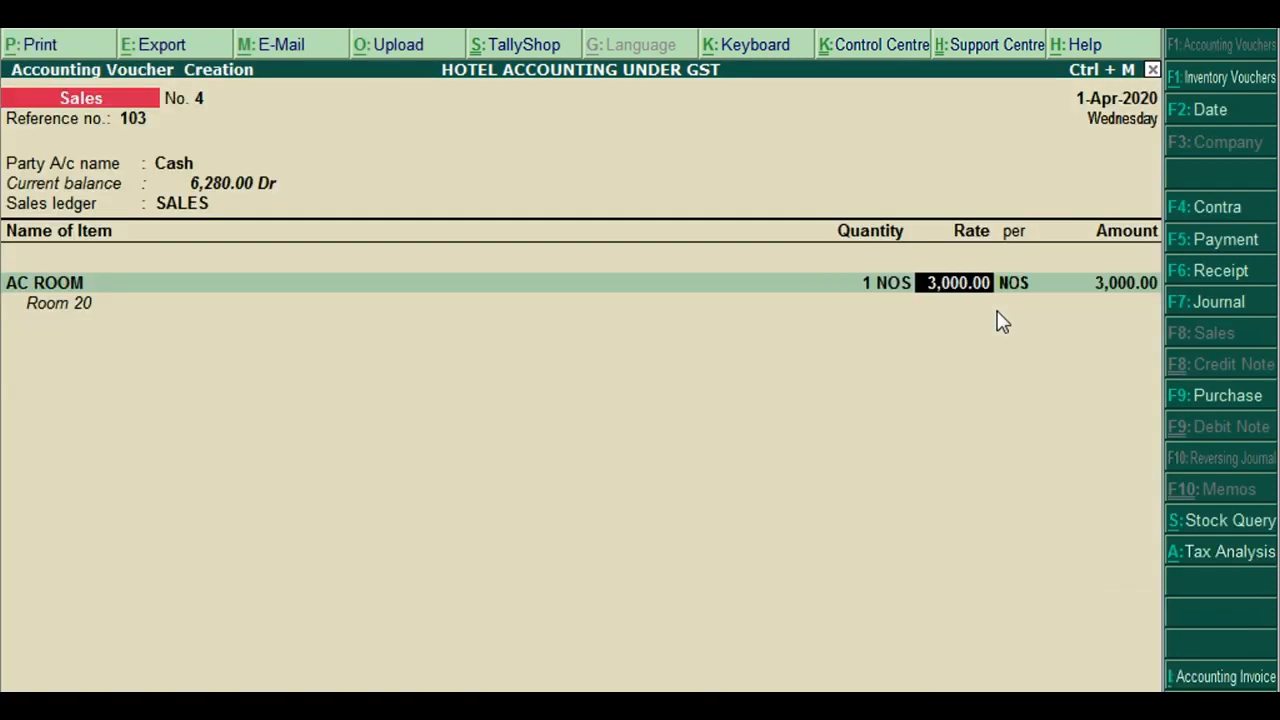
pyautogui.write('8000')
pyautogui.press('Return')
# Add CGST and SGST ledger lines and show the detailed Tax Analysis
pyautogui.press('Return')
pyautogui.press('Return')
pyautogui.press('Return')
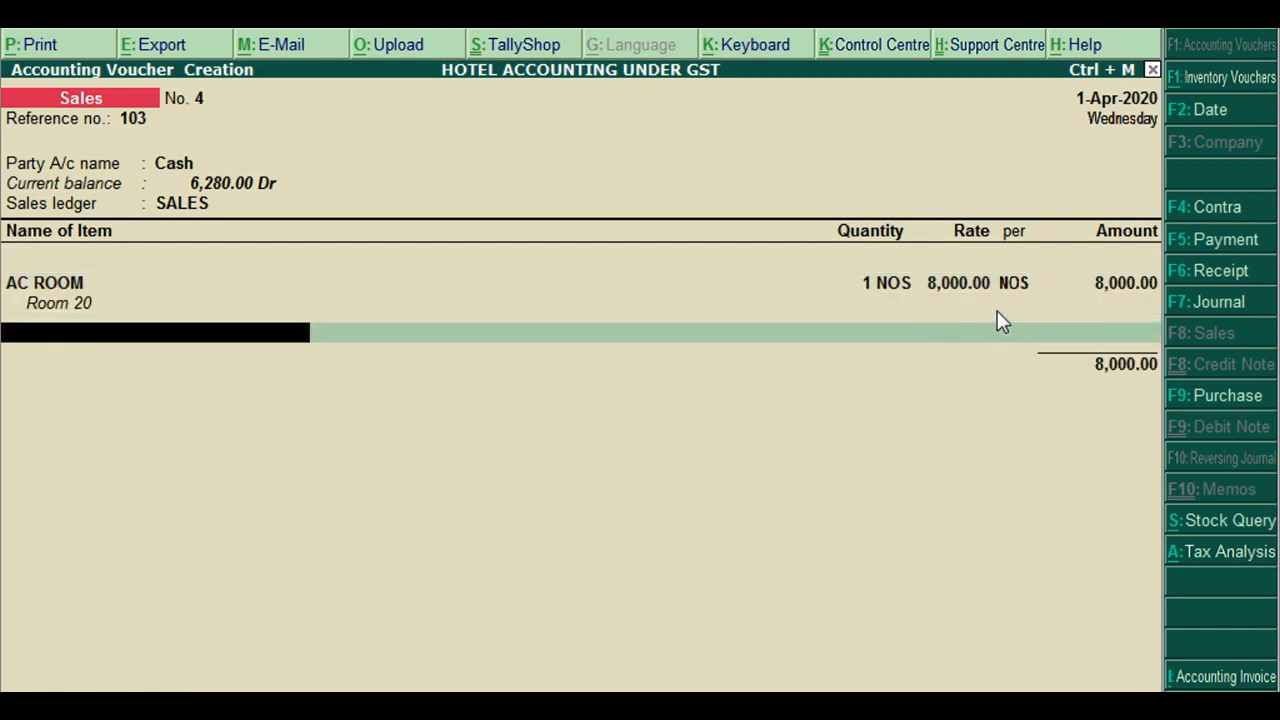
pyautogui.write('cgs')
pyautogui.press('Return')
pyautogui.write('s')
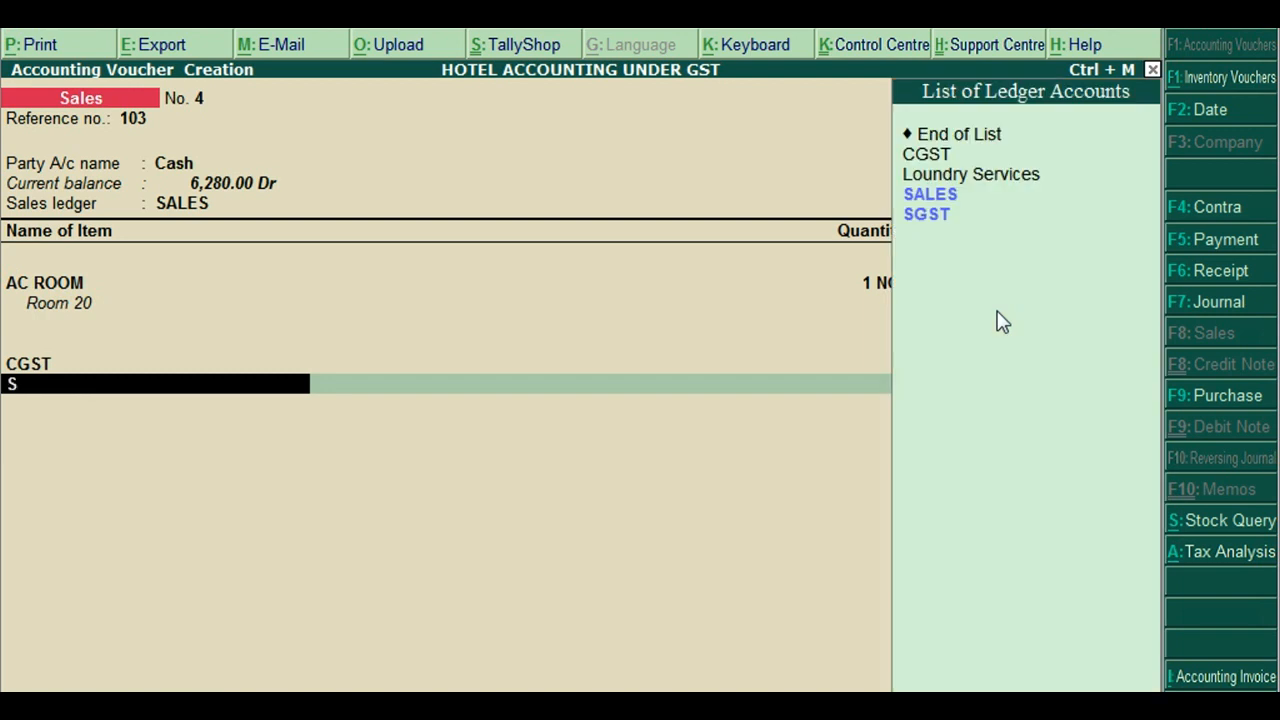
pyautogui.press('Down')
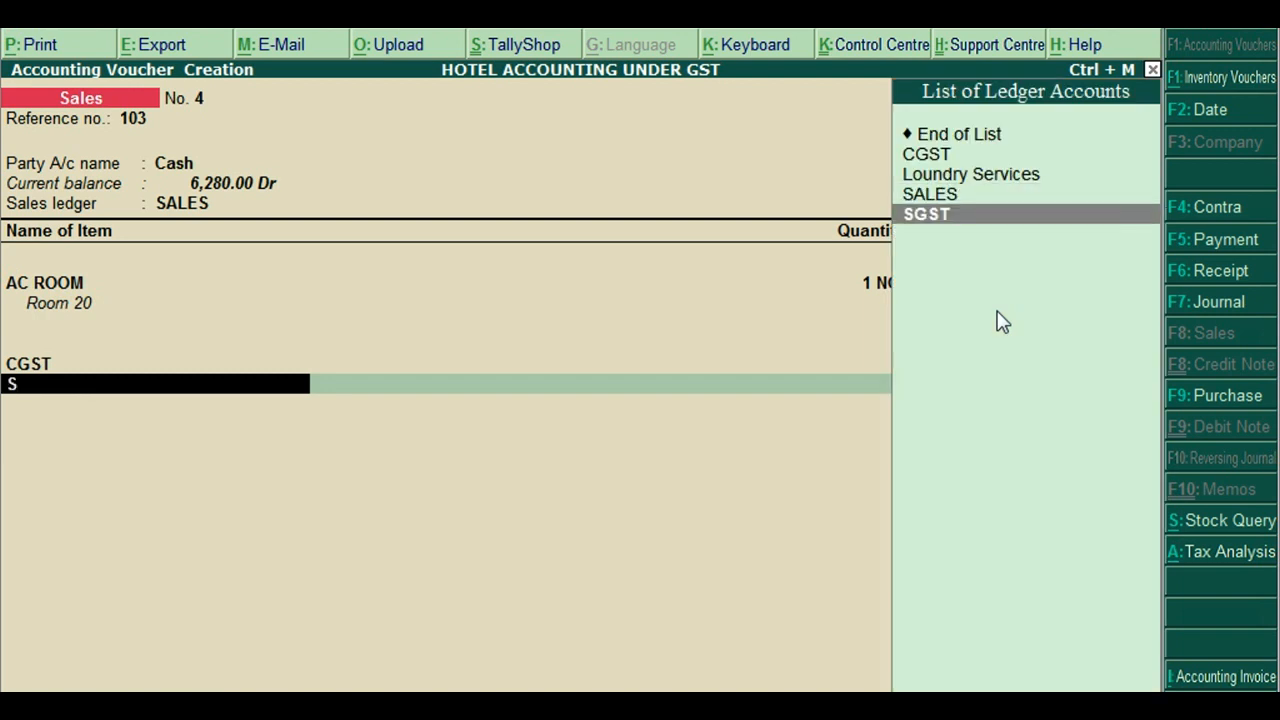
pyautogui.press('Return')
pyautogui.press('Return')
pyautogui.press('Return')
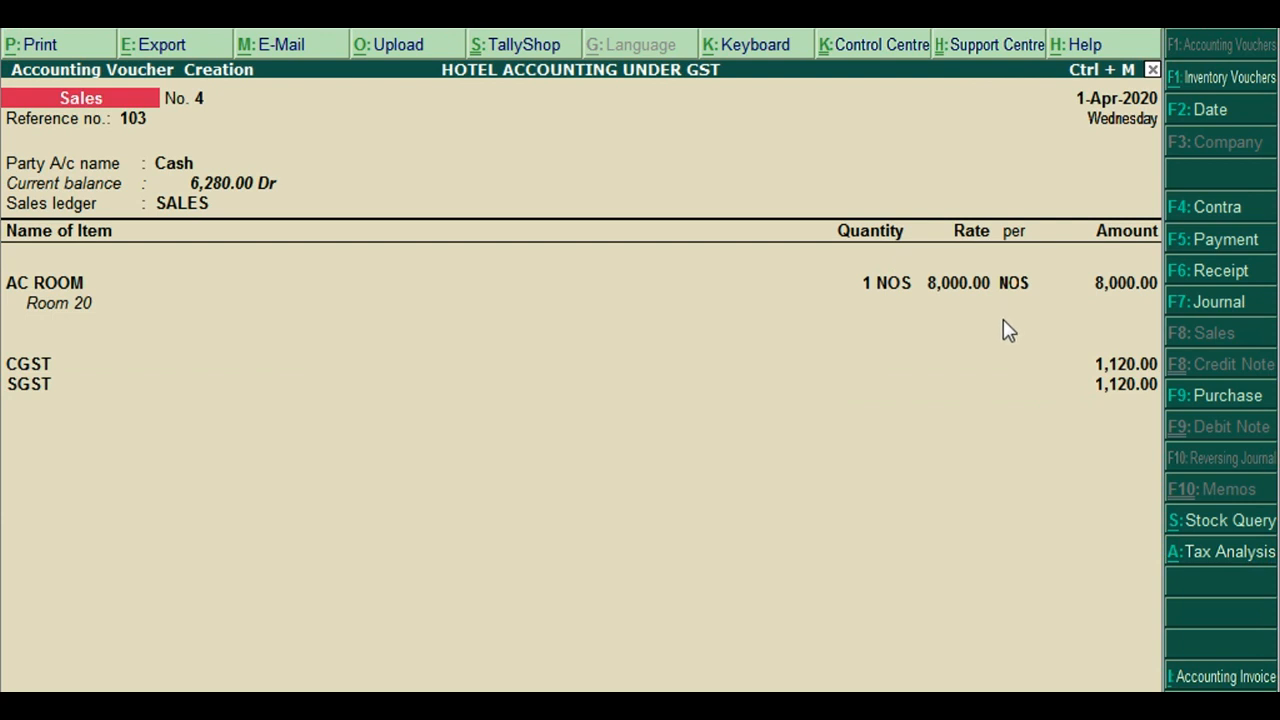
pyautogui.hotkey('alt', 'a')
pyautogui.hotkey('alt', 'F1')
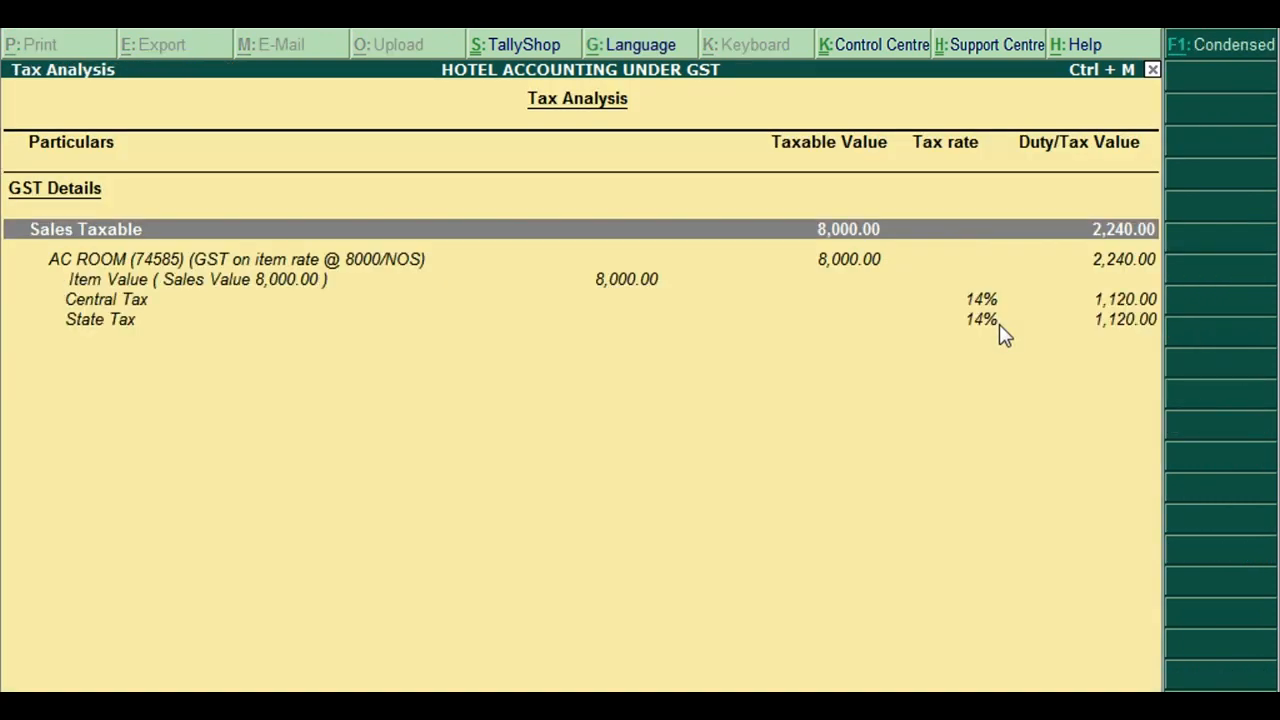
# Verify Central and State Tax at 14% each, then save sales voucher No. 4
pyautogui.click(962, 300)
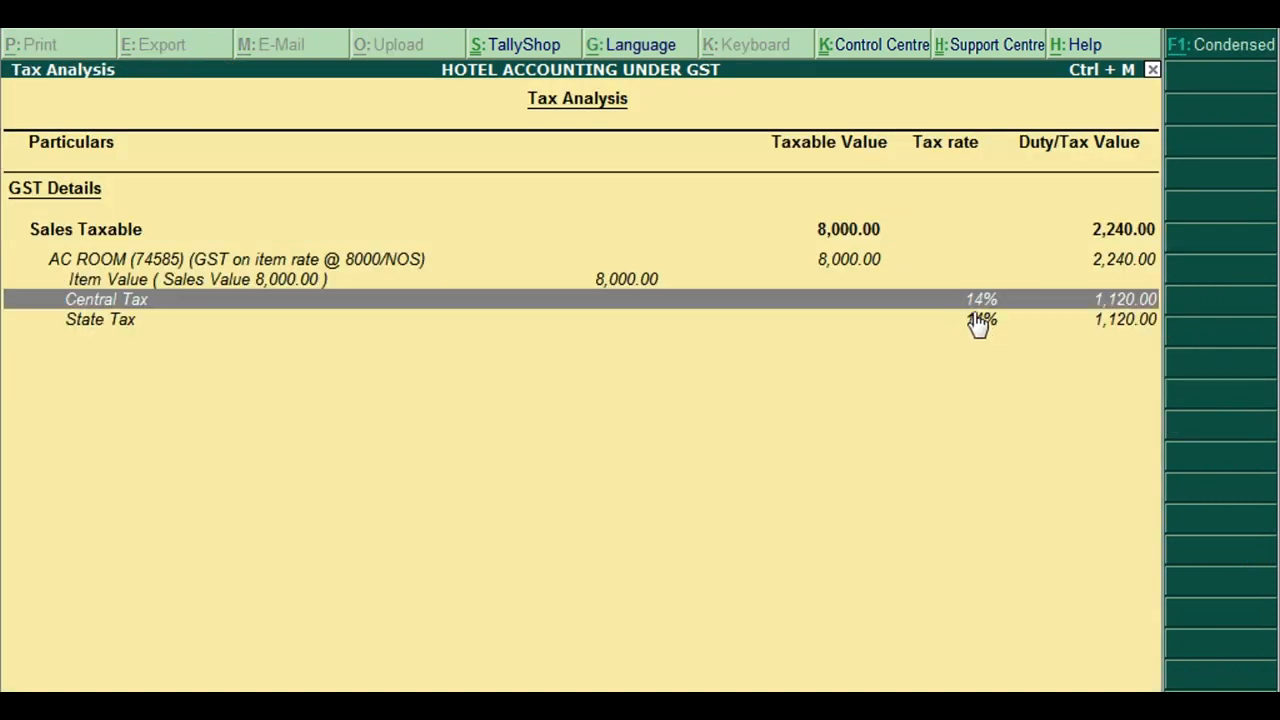
pyautogui.click(980, 320)
pyautogui.click(976, 303)
pyautogui.click(976, 322)
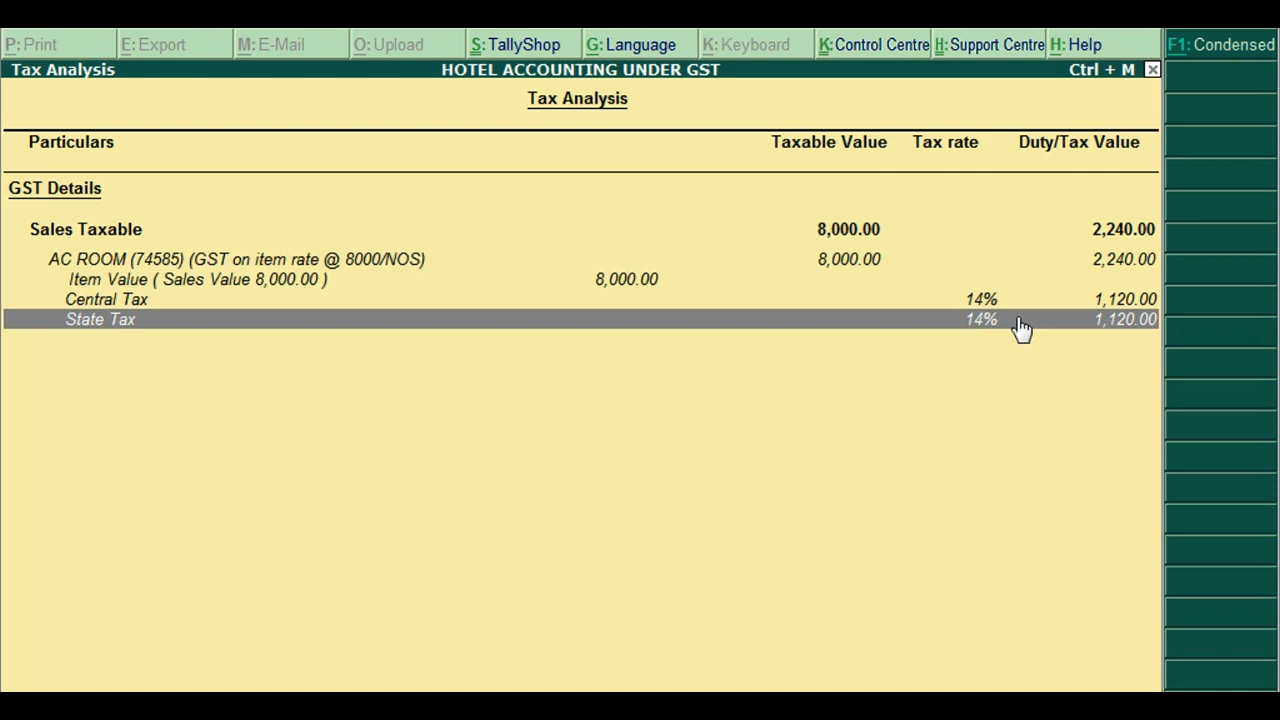
pyautogui.press('Escape')
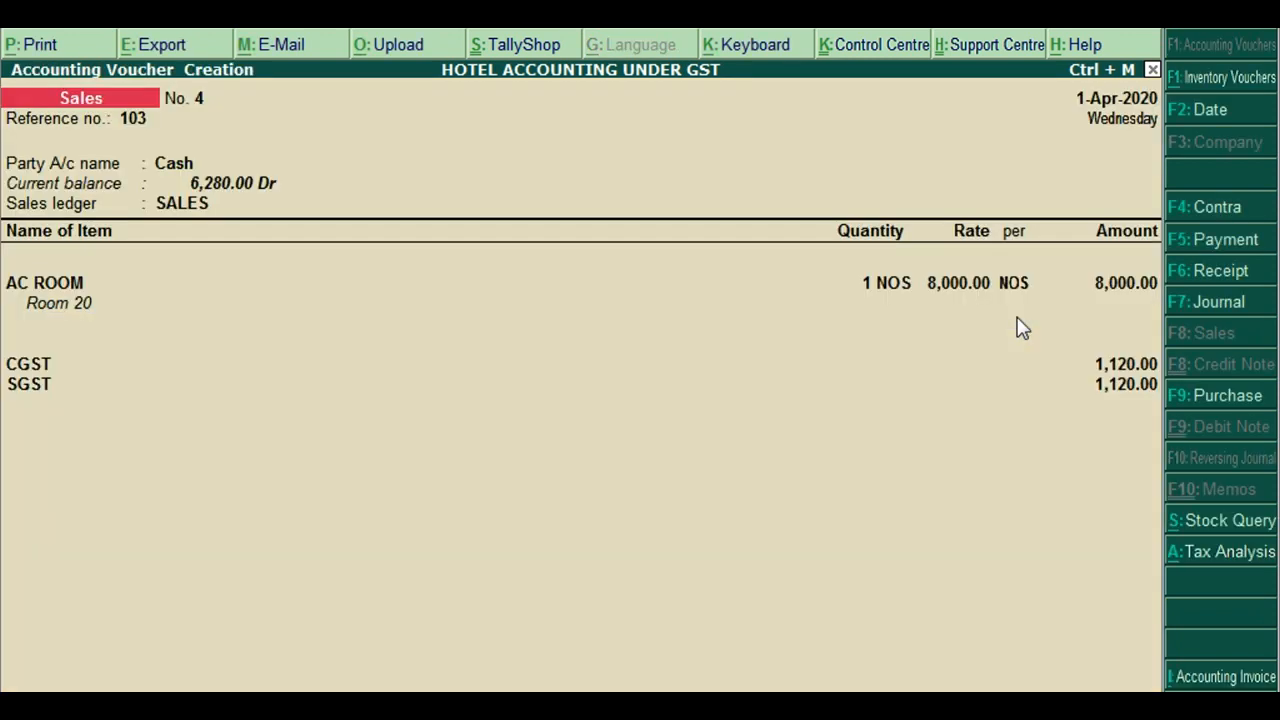
pyautogui.hotkey('ctrl', 'a')
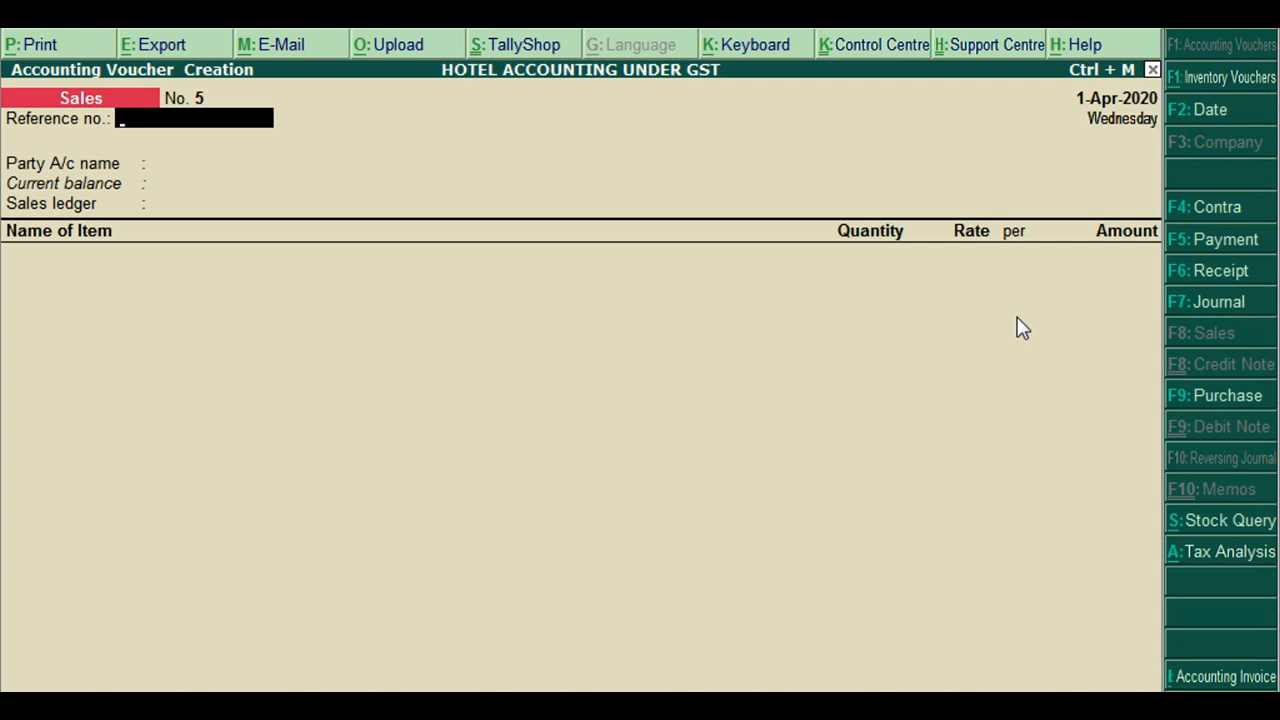
# Choose Cash as the party account and SALES as the sales ledger
pyautogui.press('Return')
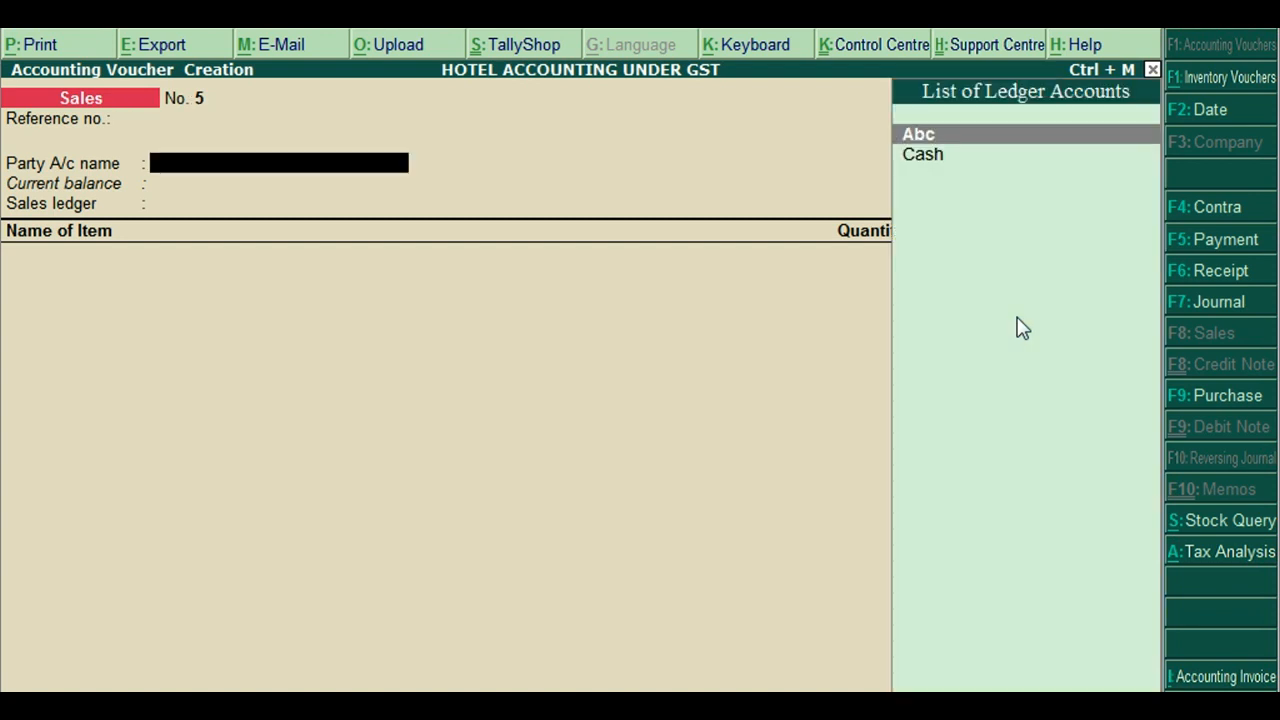
pyautogui.press('Down')
pyautogui.press('Return')
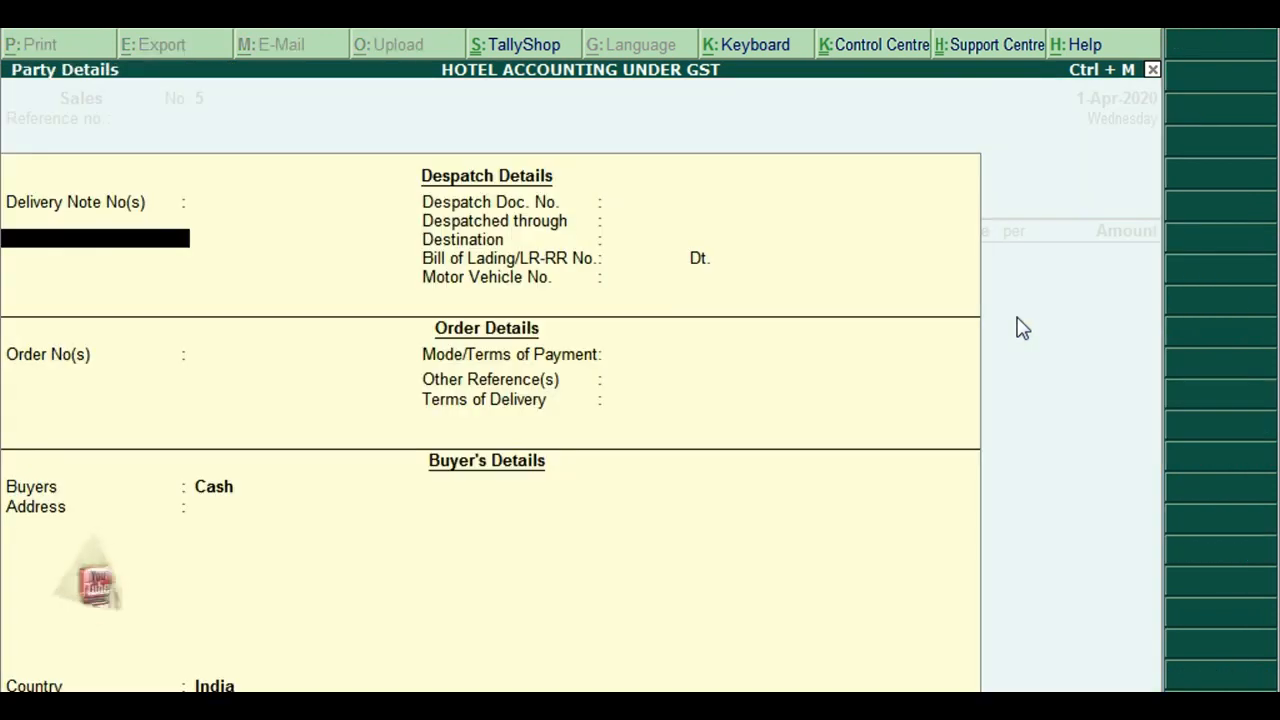
pyautogui.hotkey('ctrl', 'a')
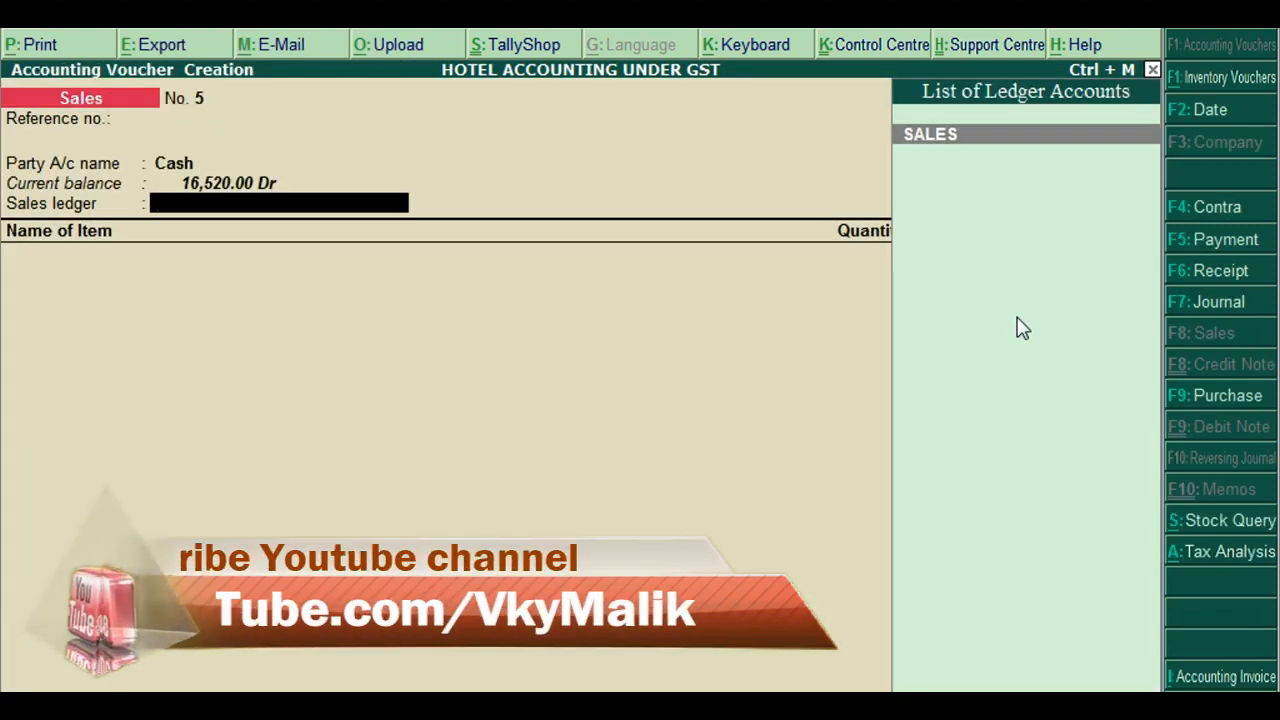
pyautogui.press('Return')
# Add NON AC ROOM as the stock item with the description Room 5
pyautogui.press('Down')
pyautogui.press('Down')
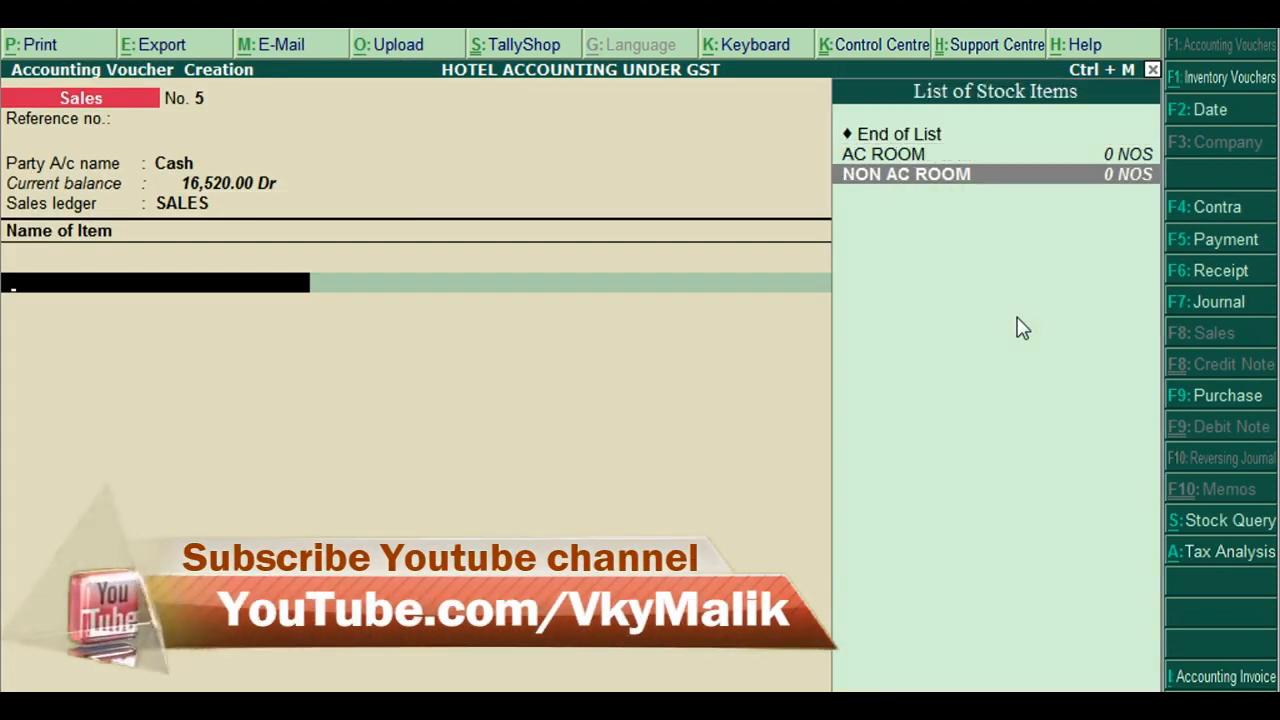
pyautogui.press('Return')
pyautogui.press('Return')
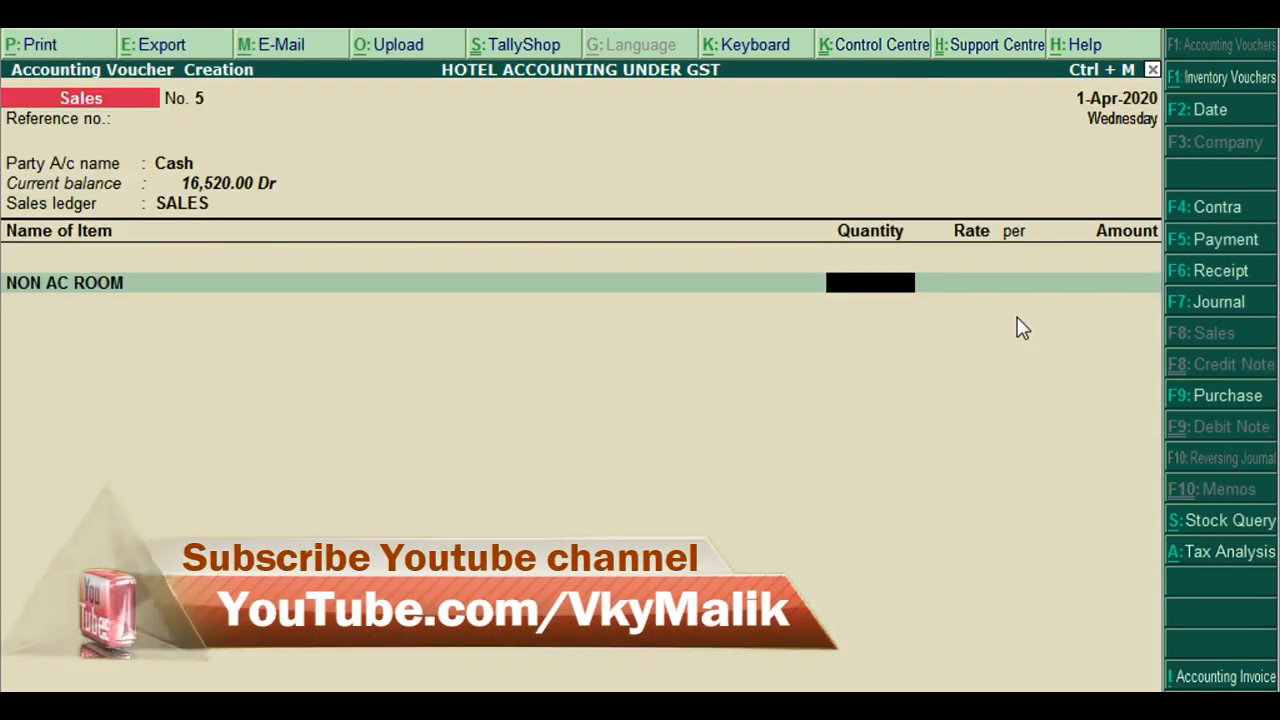
pyautogui.press('BackSpace')
pyautogui.press('Return')
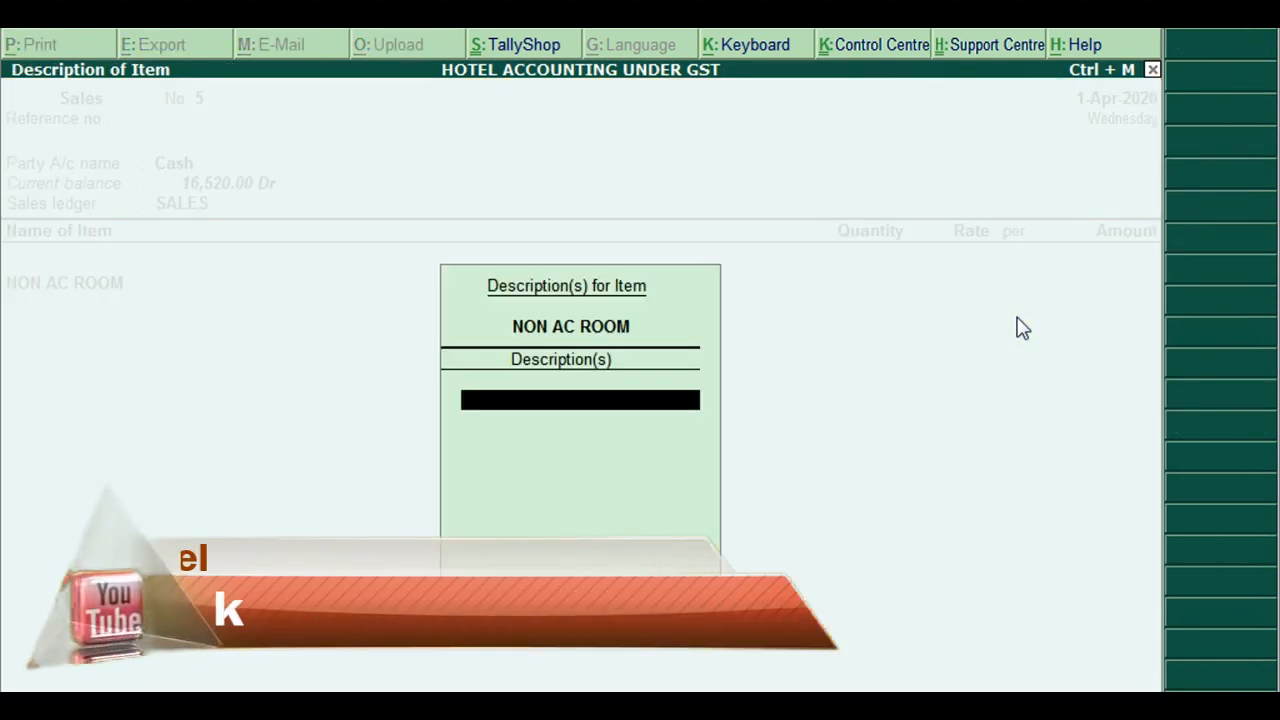
pyautogui.write('Room')
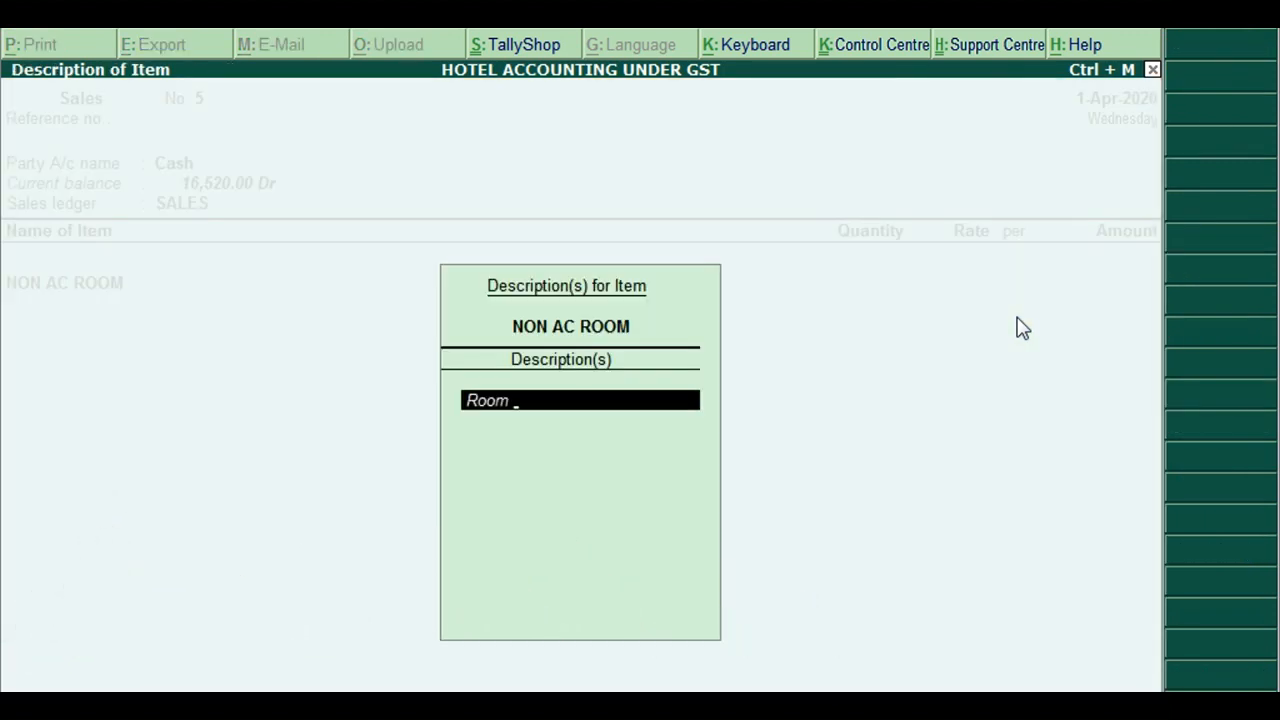
pyautogui.write(' 5')
pyautogui.press('Return')
# Bill the NON AC ROOM line at quantity 1 and rate 1,500
pyautogui.press('Return')
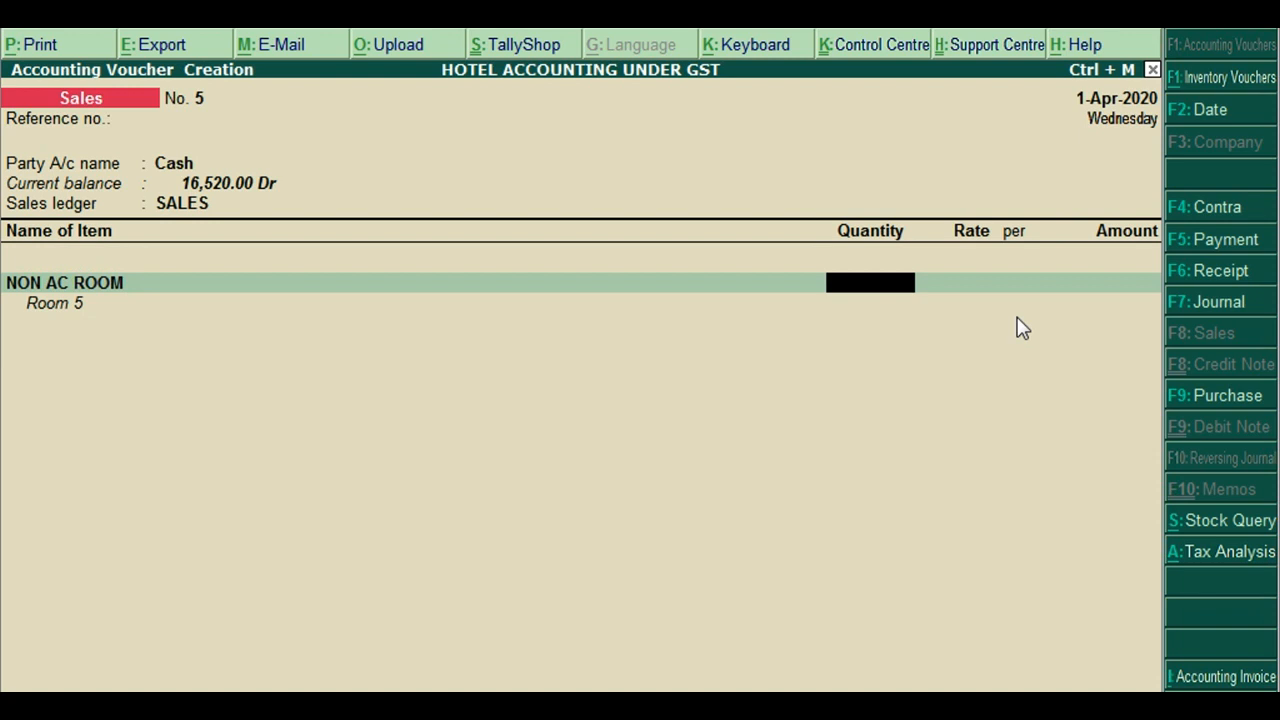
pyautogui.write('1')
pyautogui.press('Return')
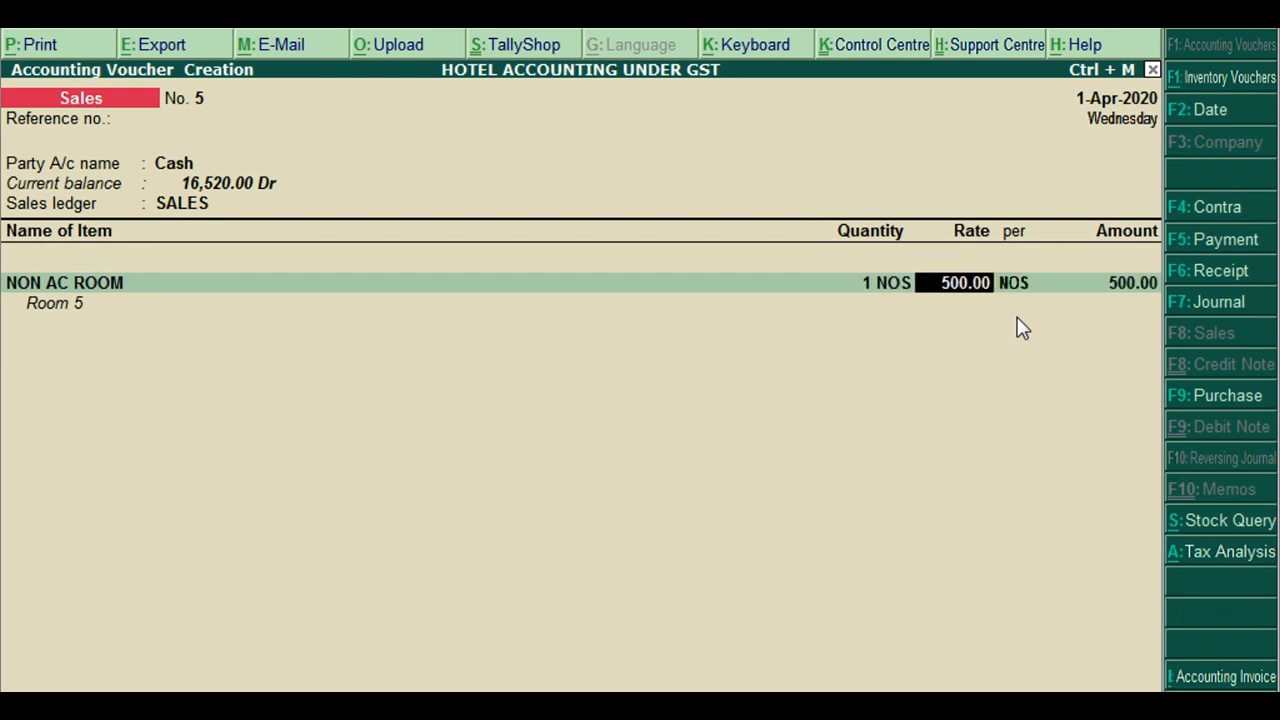
pyautogui.write('2')
pyautogui.press('BackSpace')
pyautogui.write('1500')
pyautogui.press('Return')
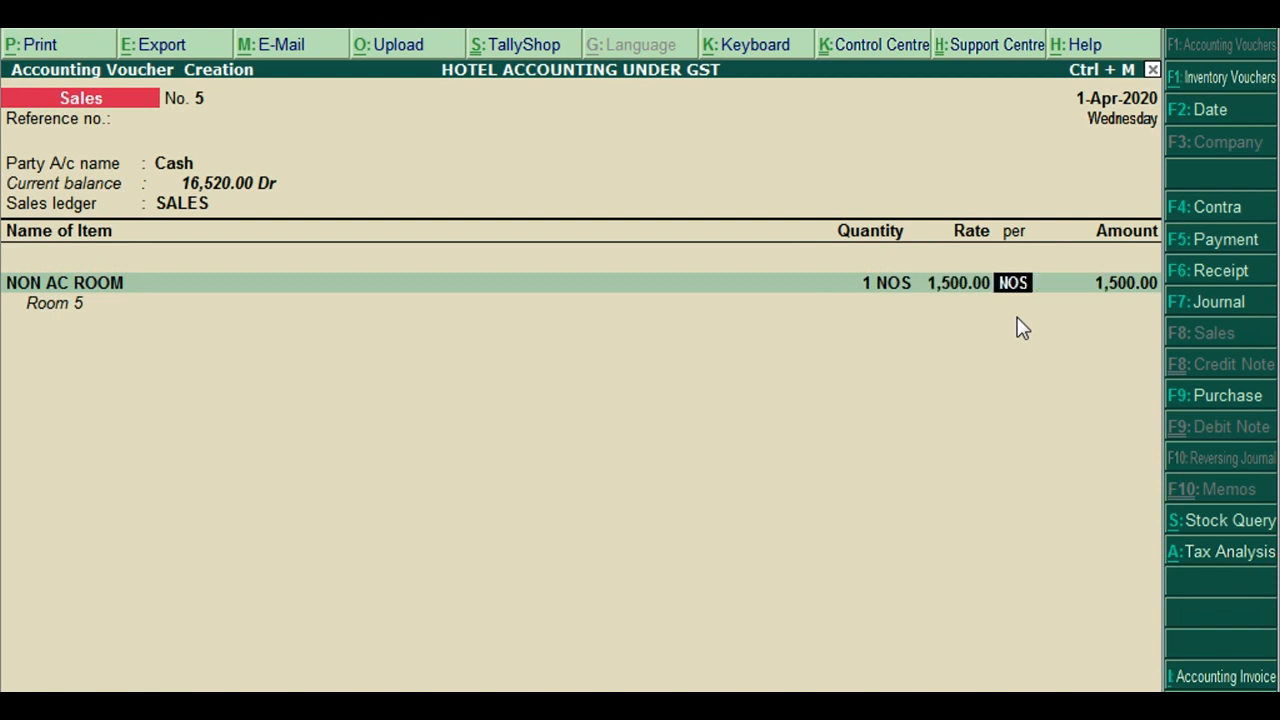
pyautogui.press('BackSpace')
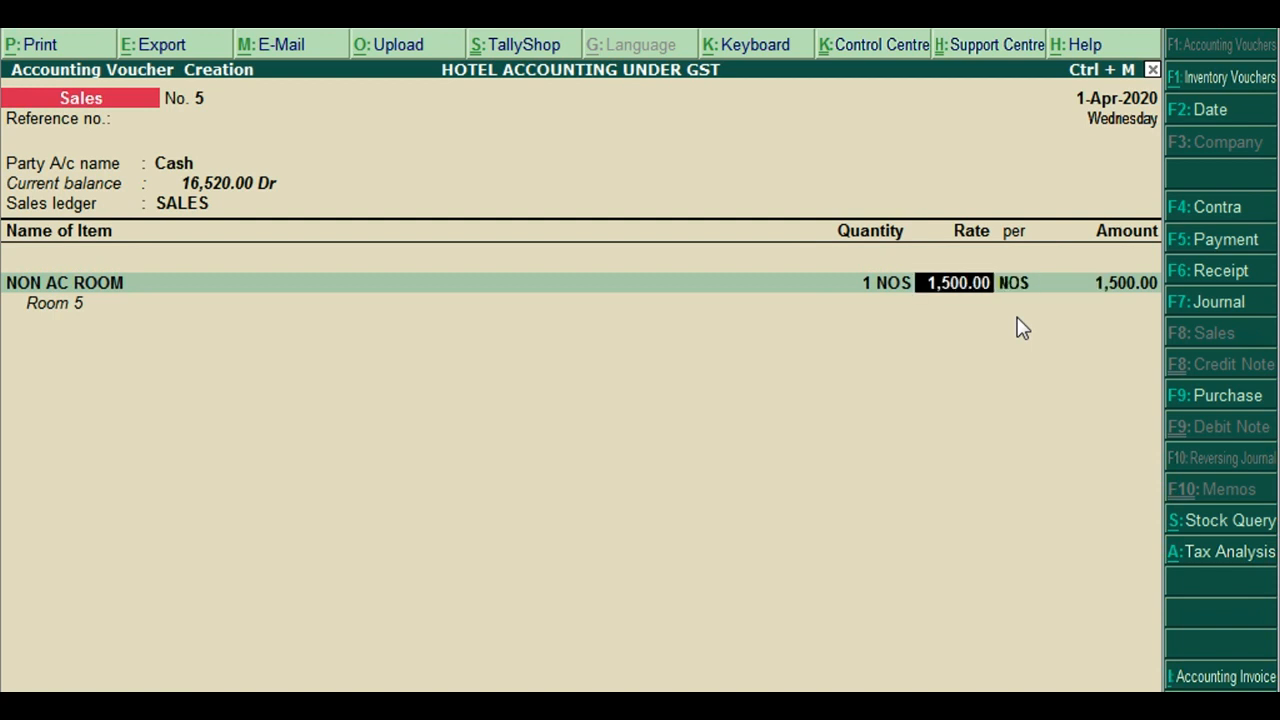
pyautogui.press('Return')
pyautogui.press('Return')
pyautogui.press('Return')
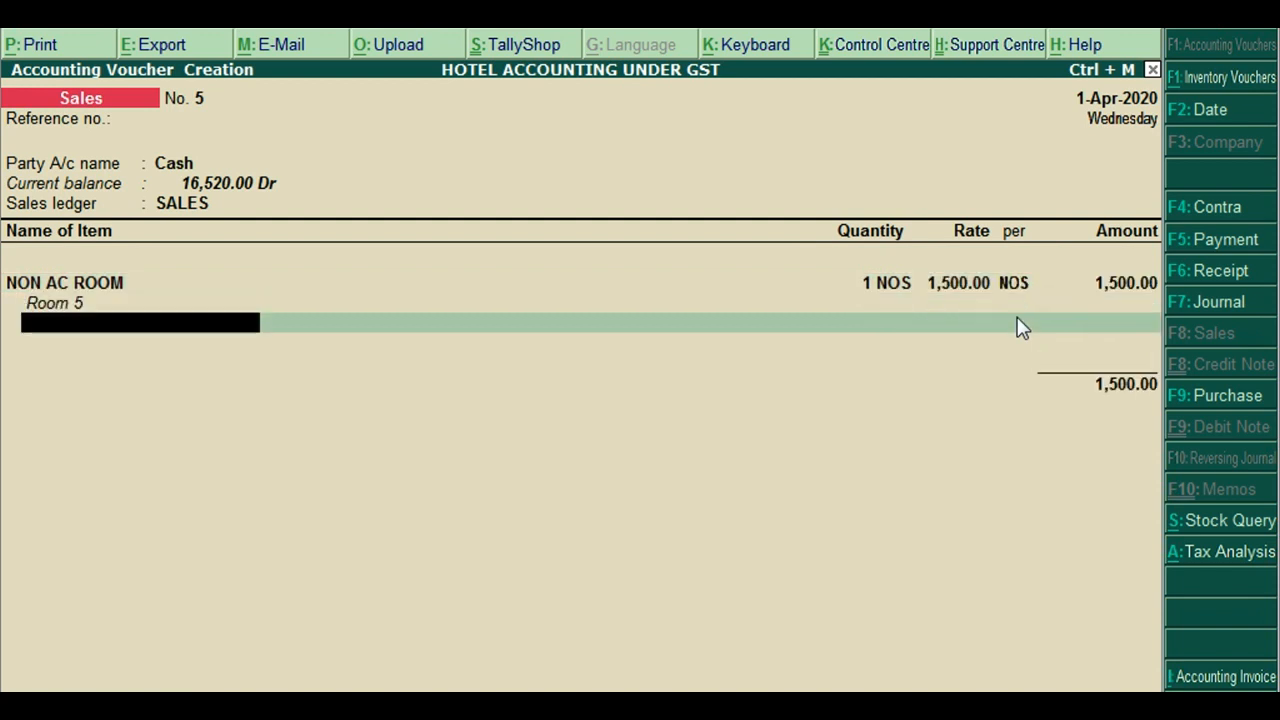
pyautogui.press('Return')
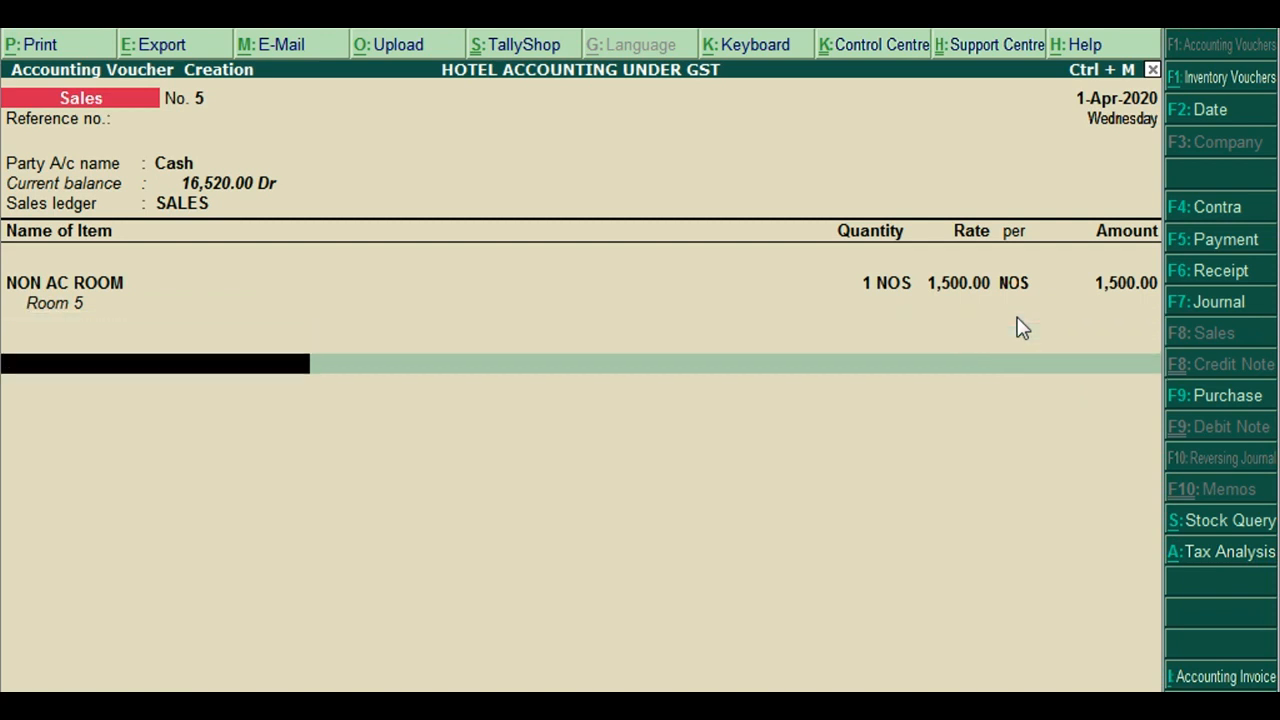
# Add a Loundry Services ledger line with an amount of 2,500.00
pyautogui.write('L')
pyautogui.press('Return')
pyautogui.write('2500')
pyautogui.press('Return')
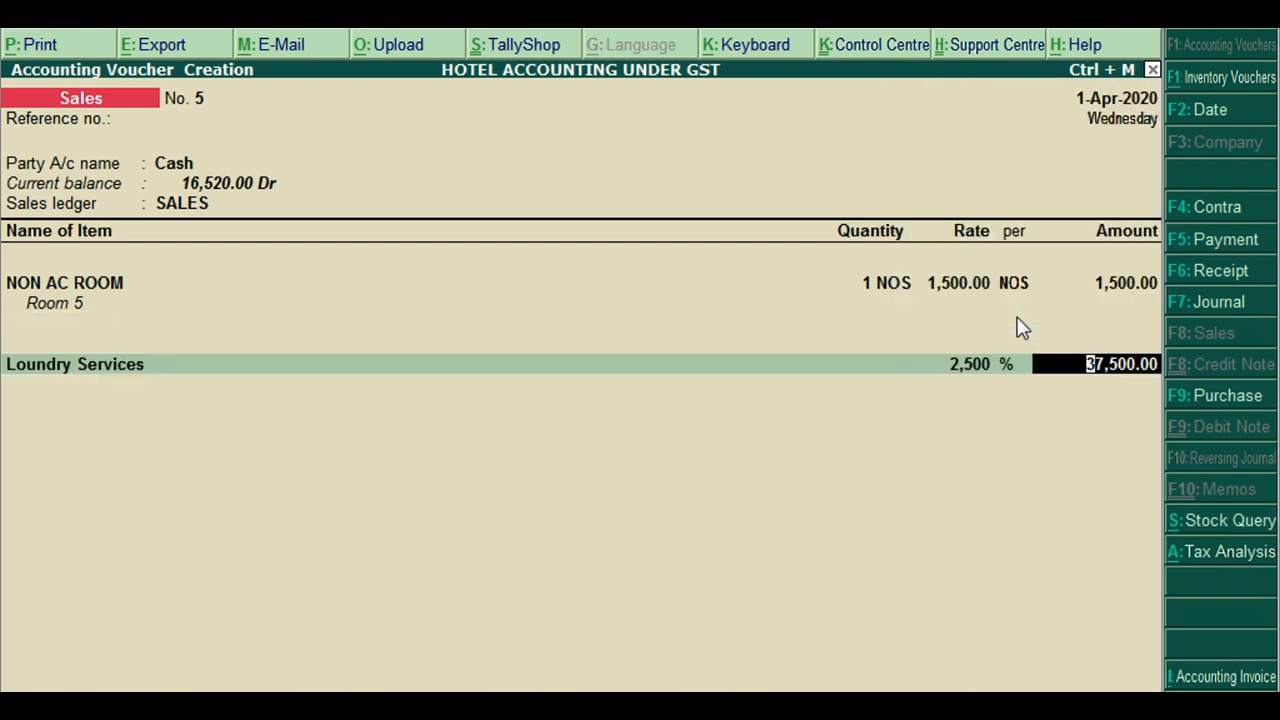
pyautogui.press('BackSpace')
pyautogui.press('BackSpace')
pyautogui.press('Return')
pyautogui.press('space')
pyautogui.press('Return')
pyautogui.write('2,500')
pyautogui.press('Return')
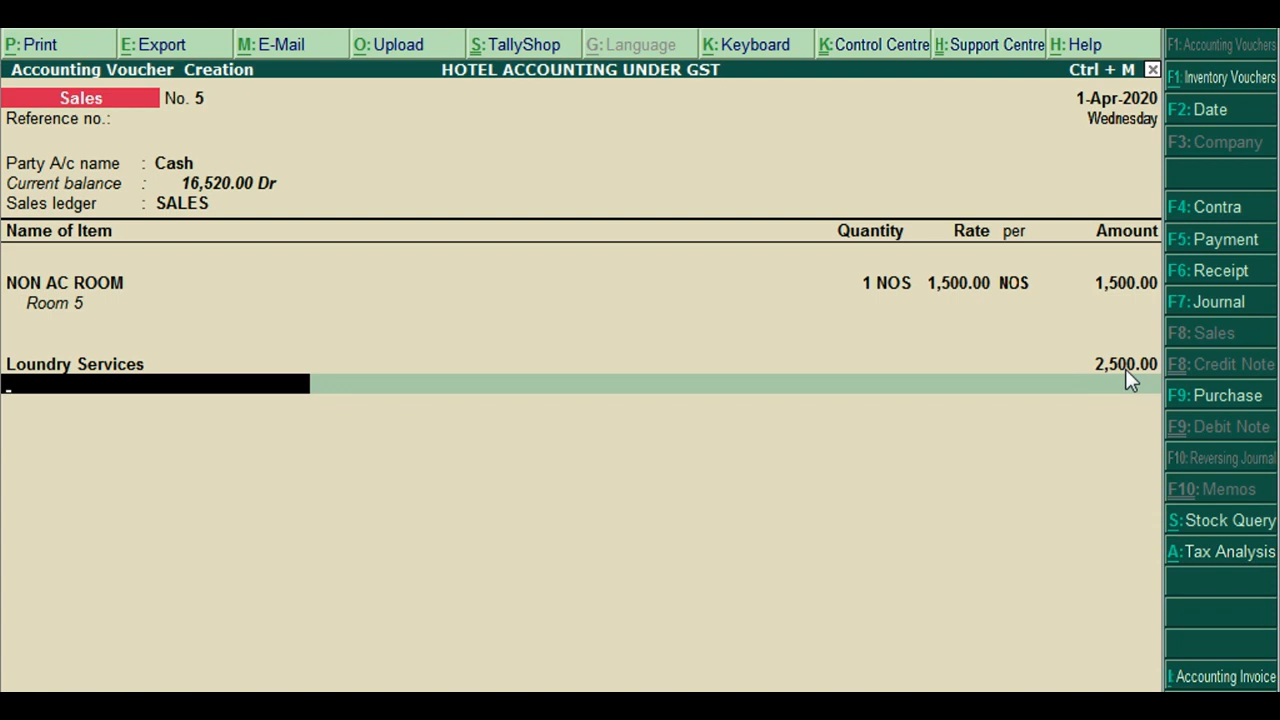
# Add CGST and SGST ledger lines of 240.00 each, then bring up the voucher's Tax Analysis
pyautogui.write('c')
pyautogui.press('Return')
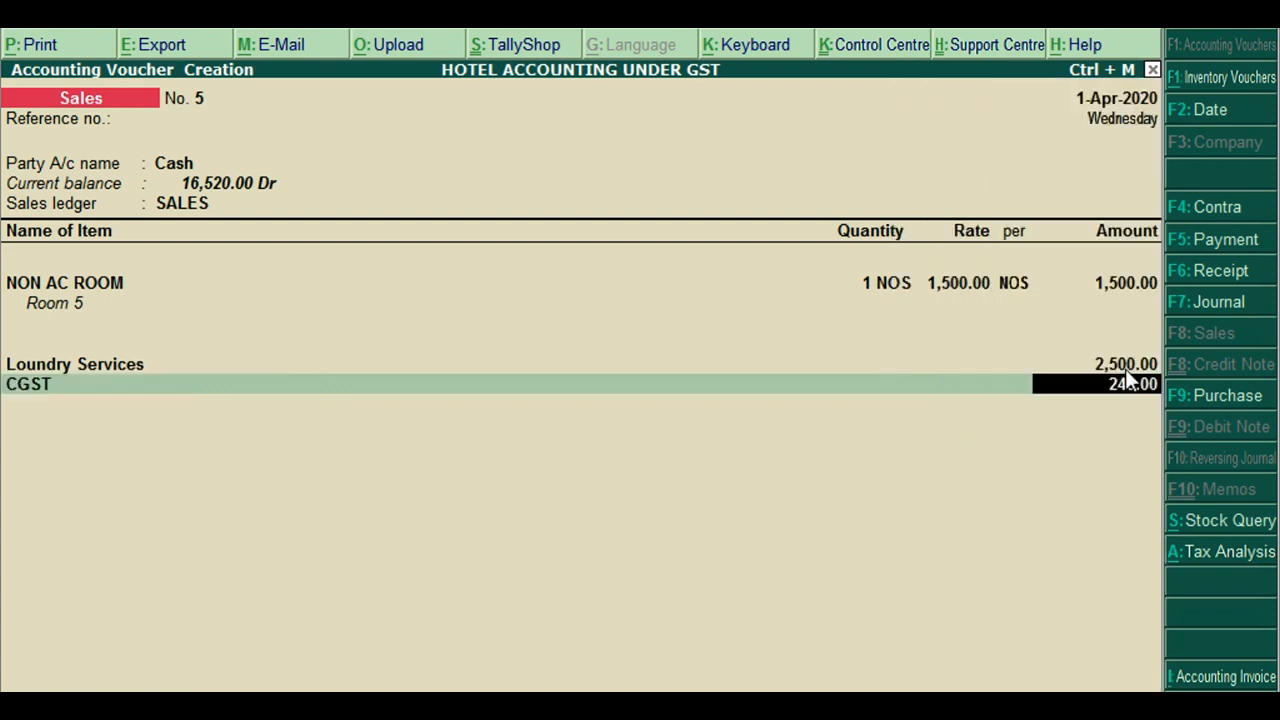
pyautogui.press('Return')
pyautogui.write('Gs')
pyautogui.press('Down')
pyautogui.press('Return')
pyautogui.press('Return')
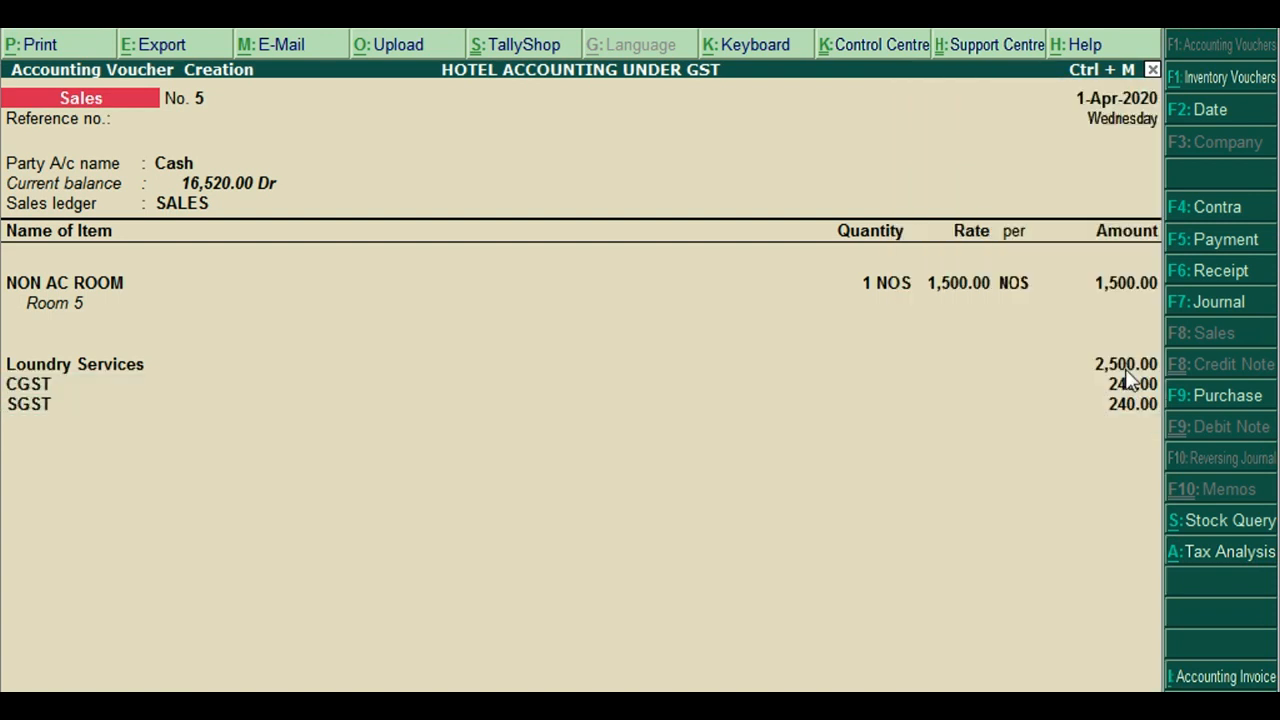
pyautogui.hotkey('alt', 'a')
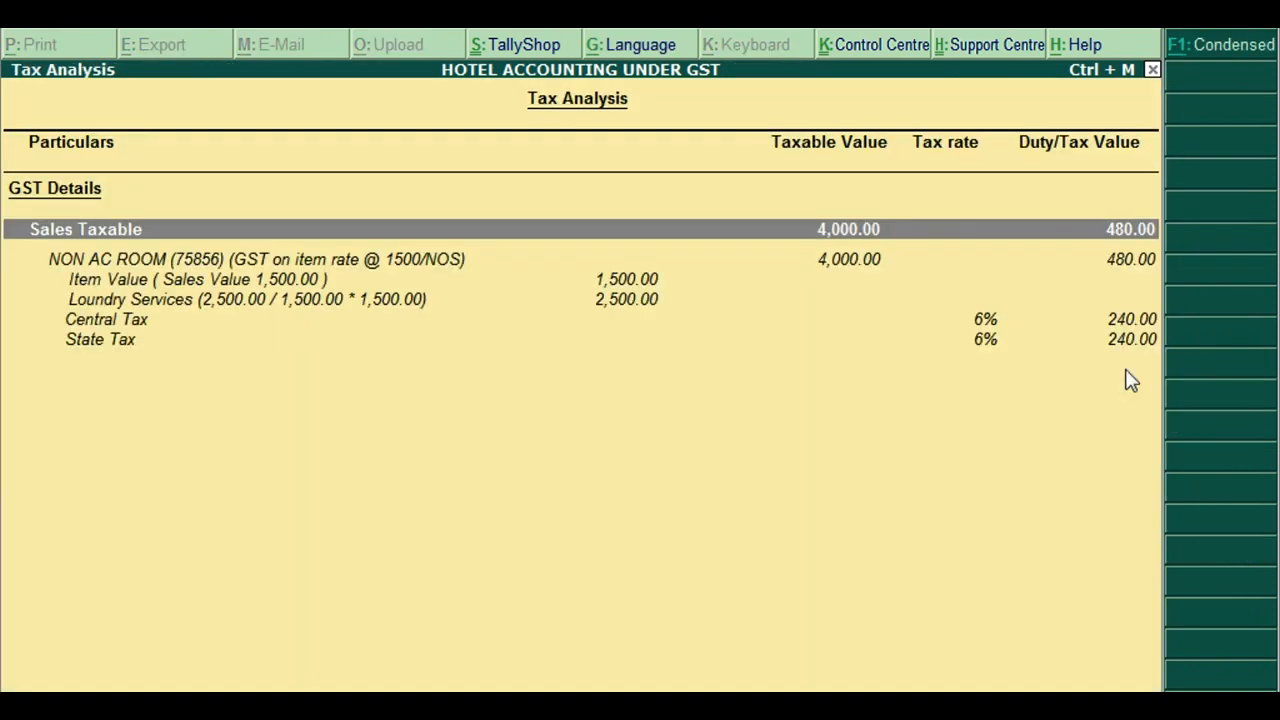
# Check the 6% Central Tax and State Tax rows, then return to voucher No. 5
pyautogui.click(978, 325)
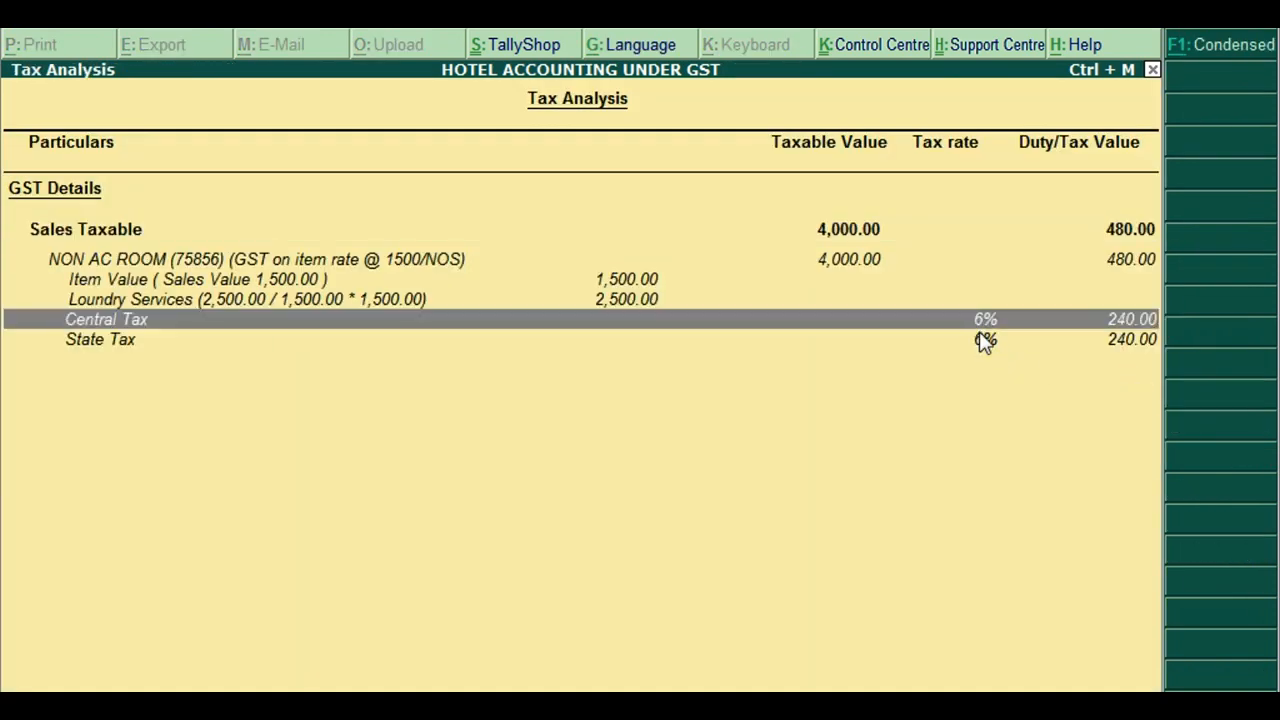
pyautogui.click(985, 341)
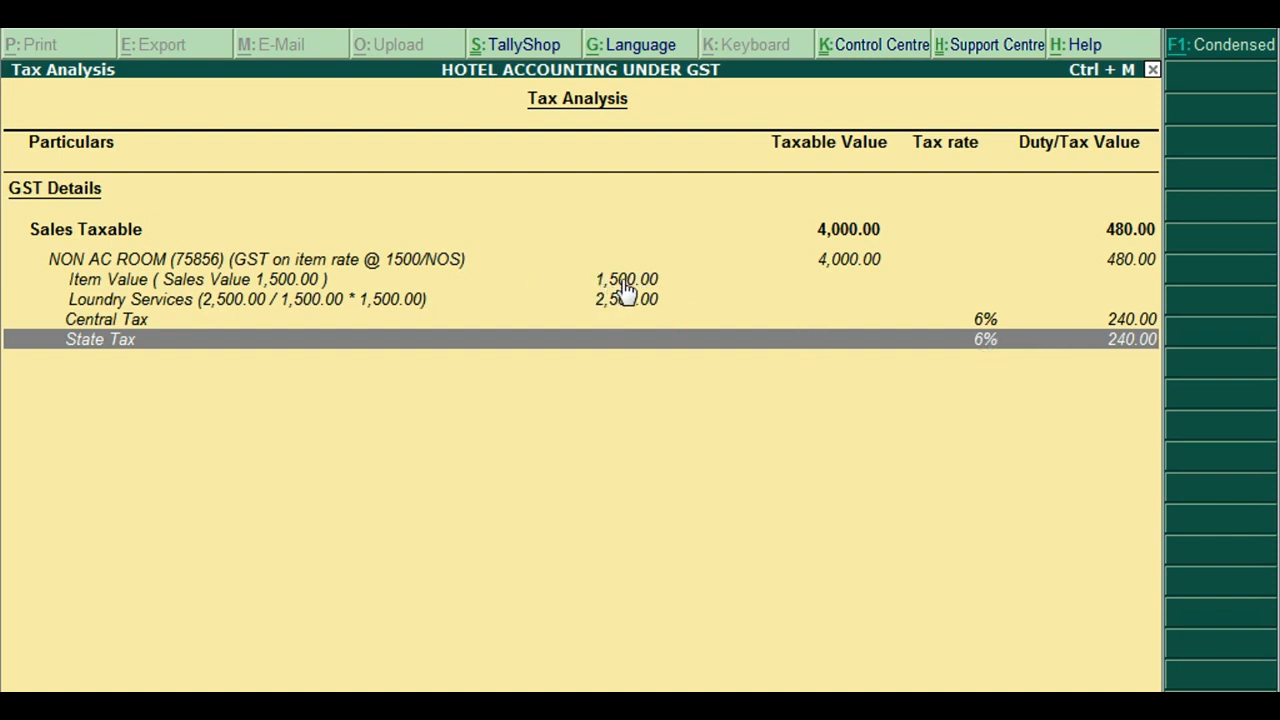
pyautogui.press('Escape')
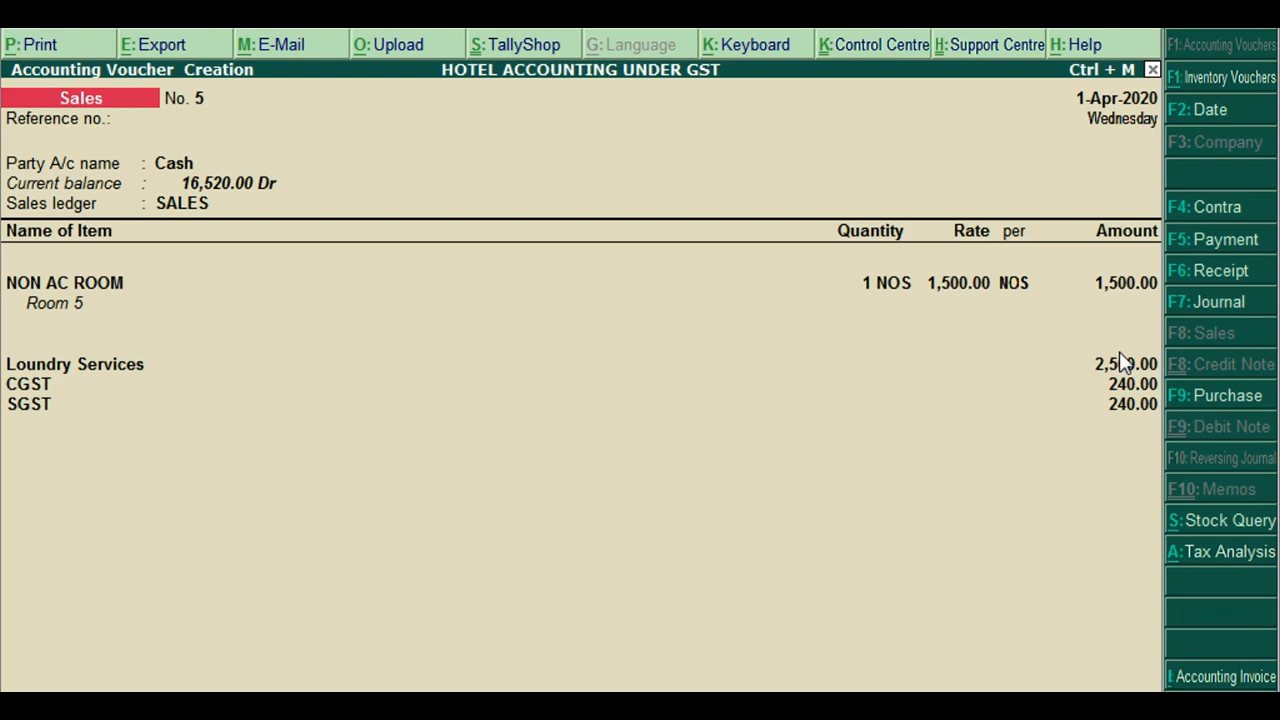
# Alter the NON AC ROOM stock item and turn on its GST details
pyautogui.press('Up')
pyautogui.press('Up')
pyautogui.press('Up')
pyautogui.press('Up')
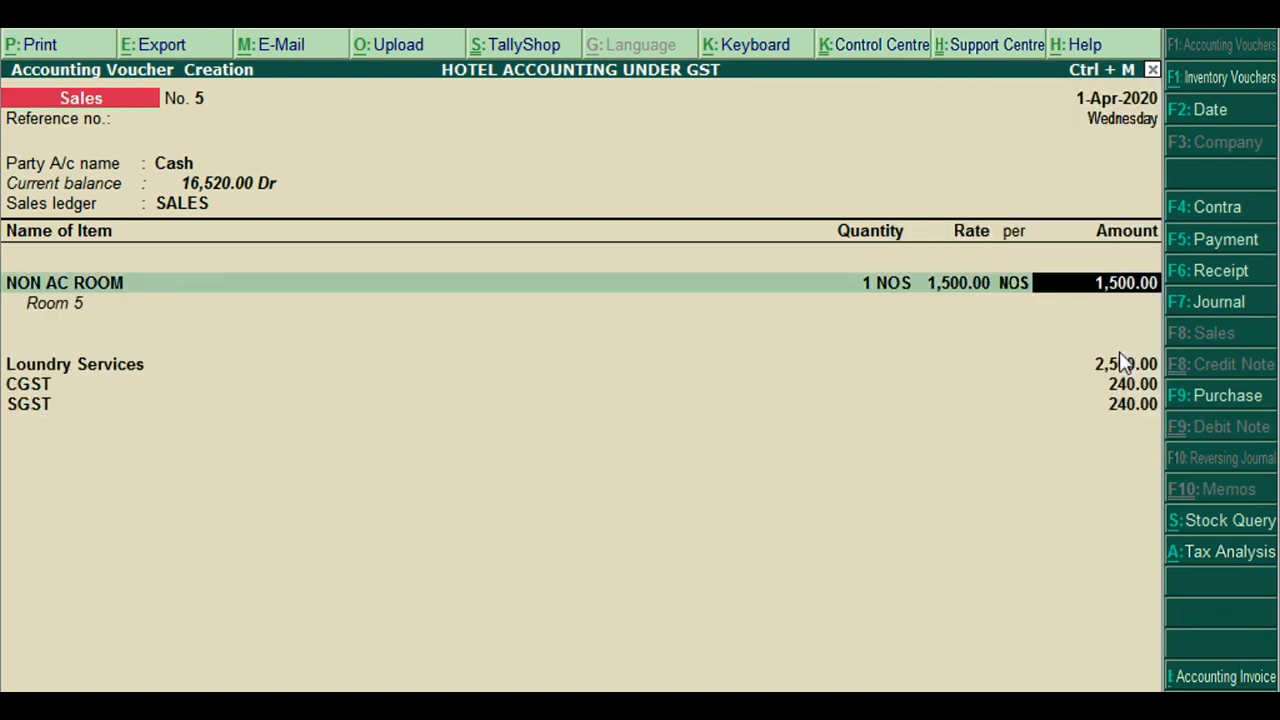
pyautogui.press('BackSpace')
pyautogui.press('BackSpace')
pyautogui.press('BackSpace')
pyautogui.press('BackSpace')
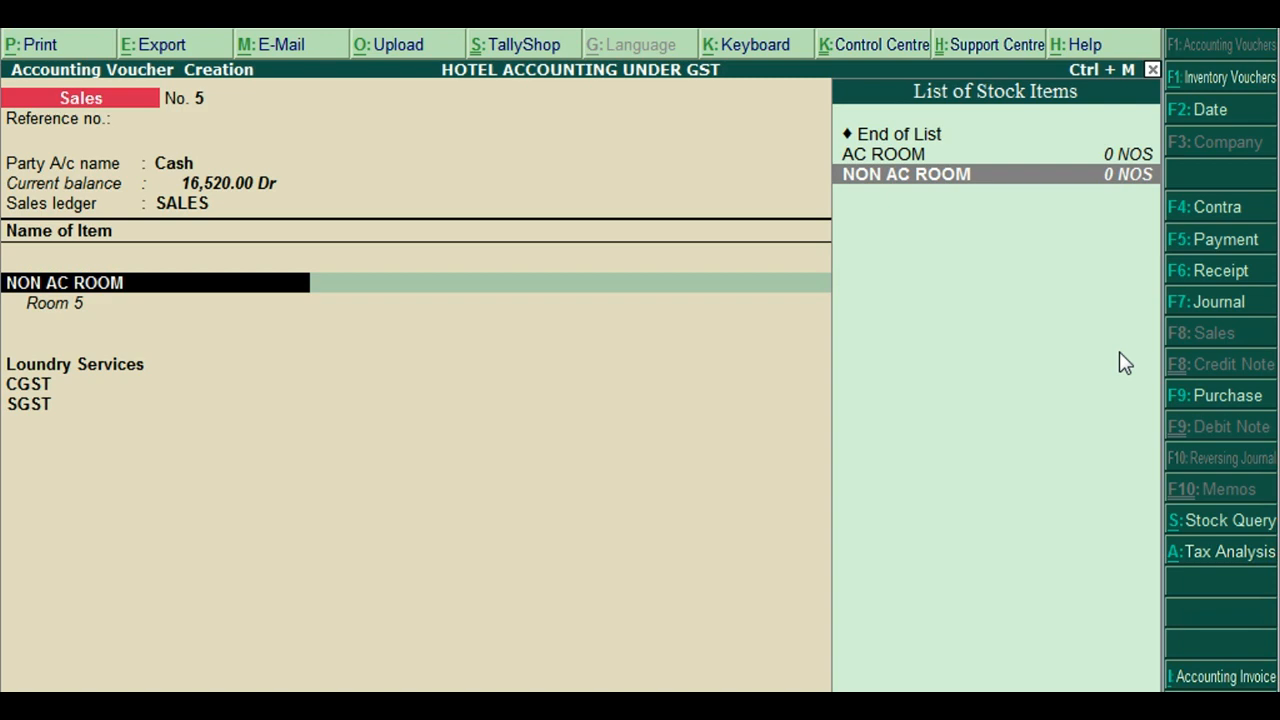
pyautogui.hotkey('ctrl', 'Return')
pyautogui.press('Return')
pyautogui.press('Return')
pyautogui.press('Return')
pyautogui.press('Return')
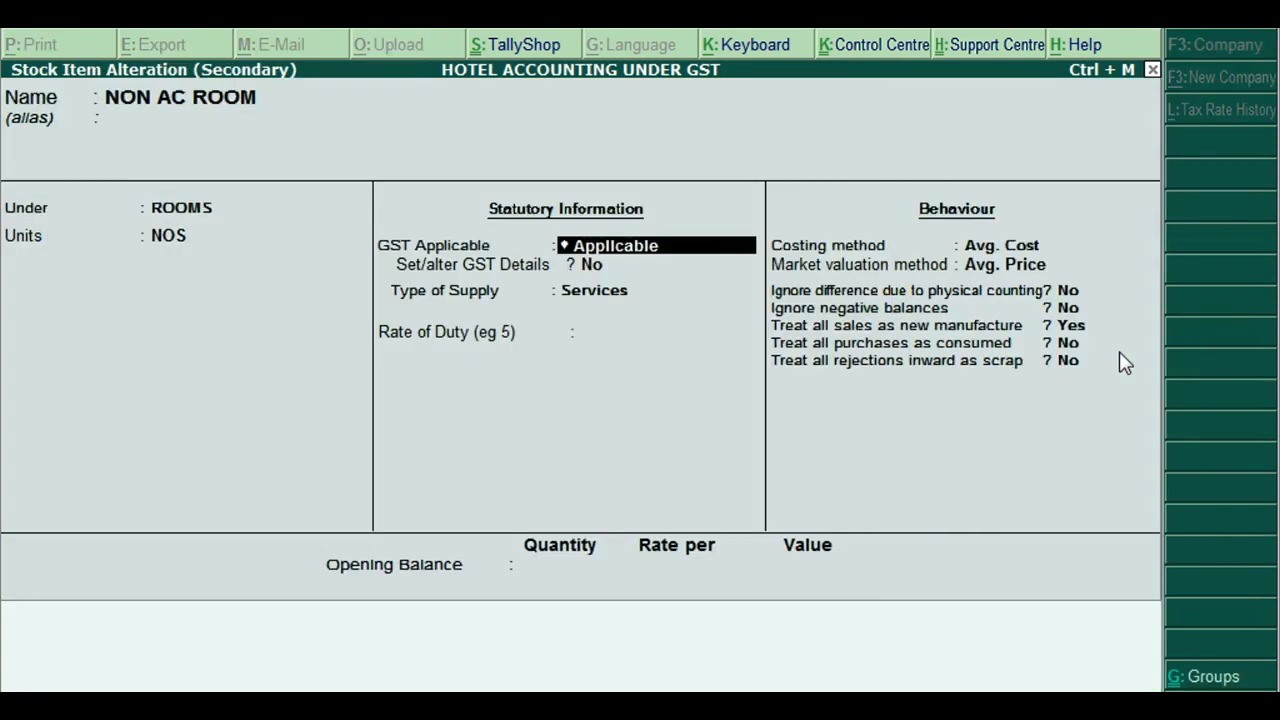
pyautogui.press('Return')
pyautogui.press('y')
pyautogui.press('Return')
pyautogui.press('Return')
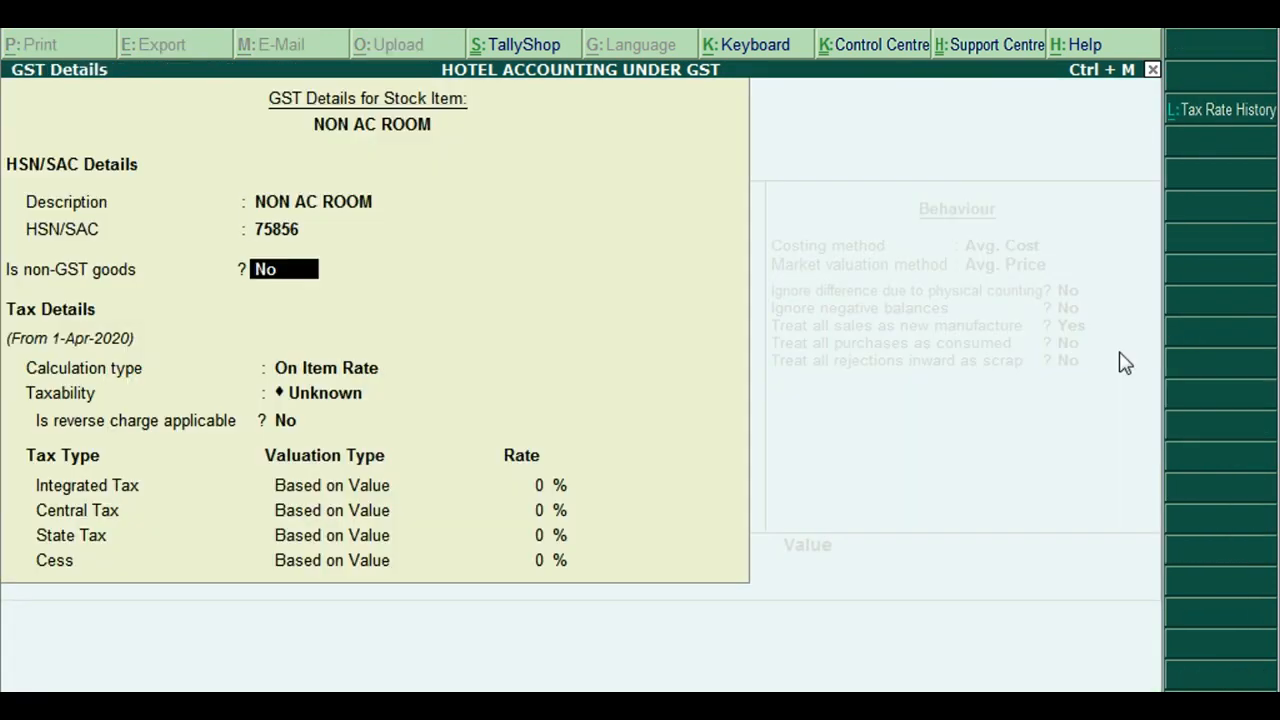
pyautogui.press('Return')
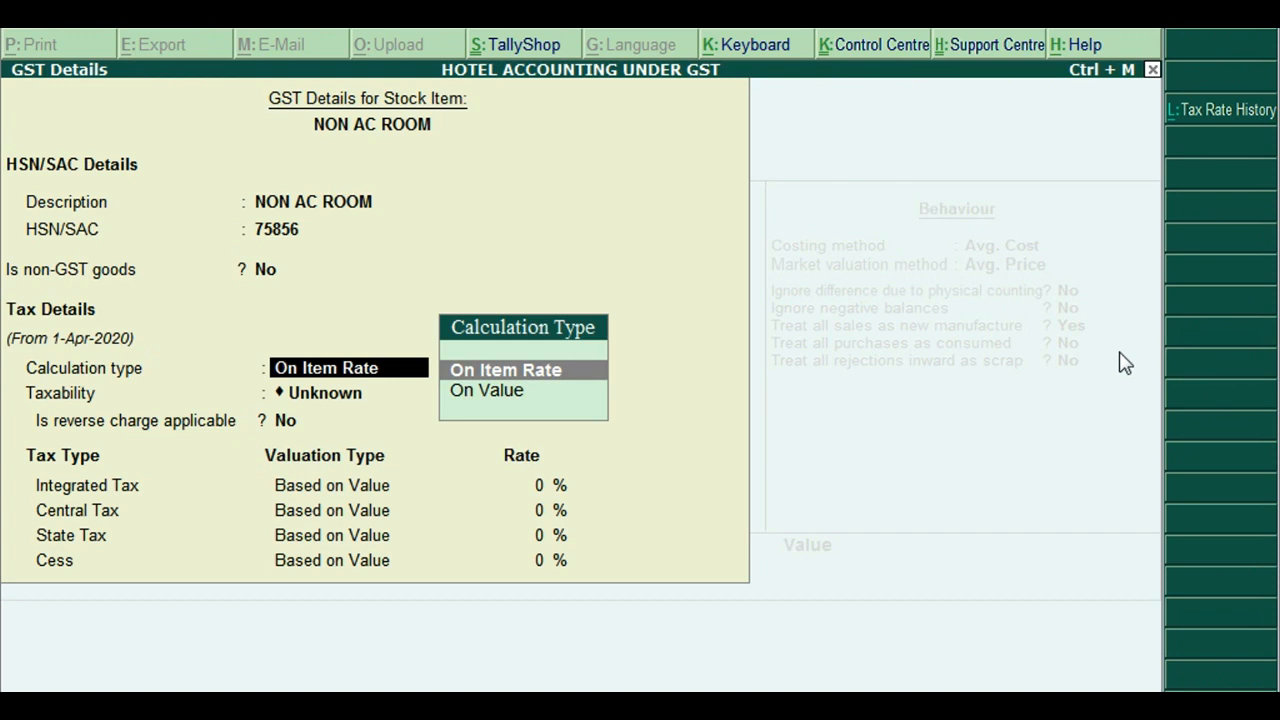
# Use On Item Rate with slab rates including additional income, effective 1-Apr-2020, and save the item
pyautogui.press('Return')
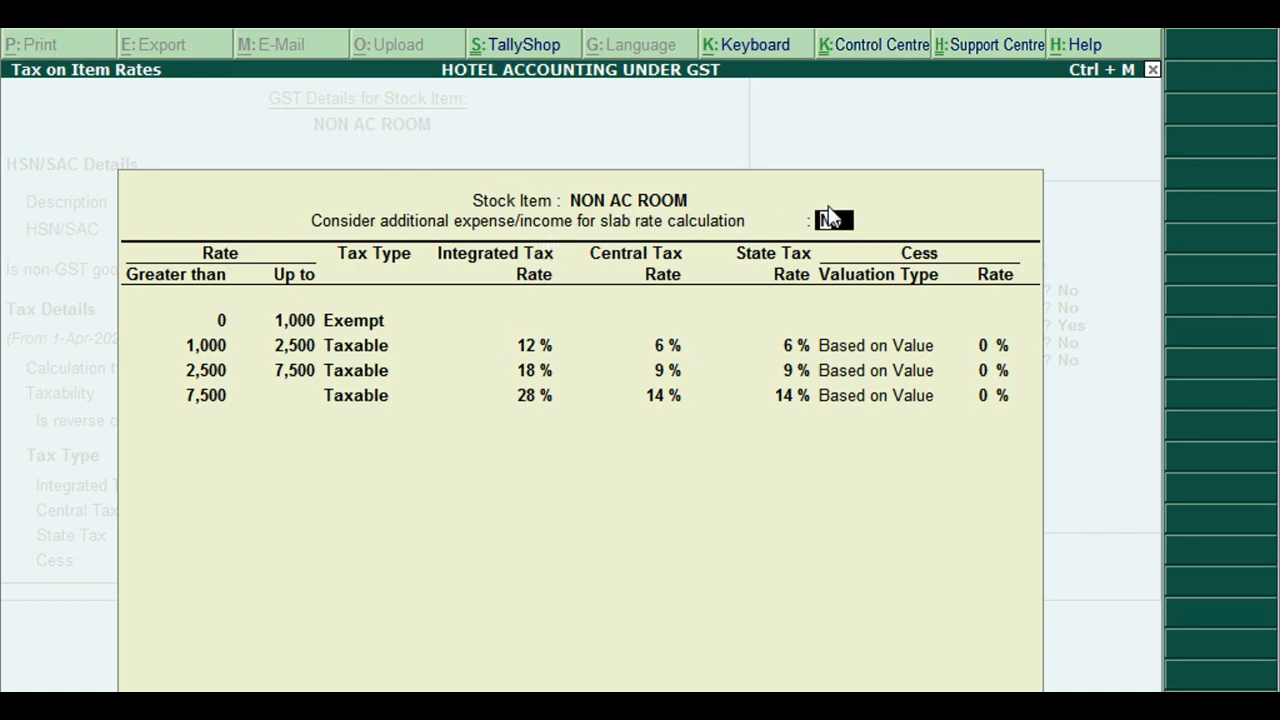
pyautogui.press('y')
pyautogui.hotkey('ctrl', 'a')
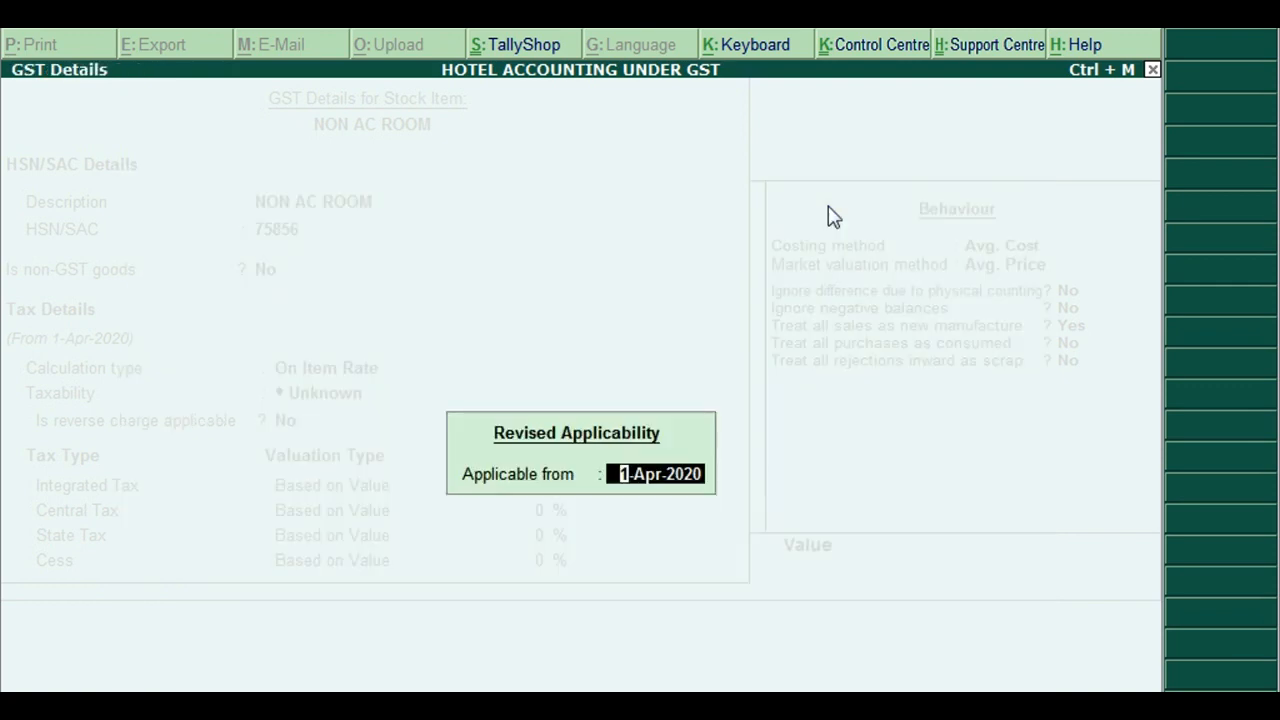
pyautogui.press('Return')
pyautogui.hotkey('ctrl', 'a')
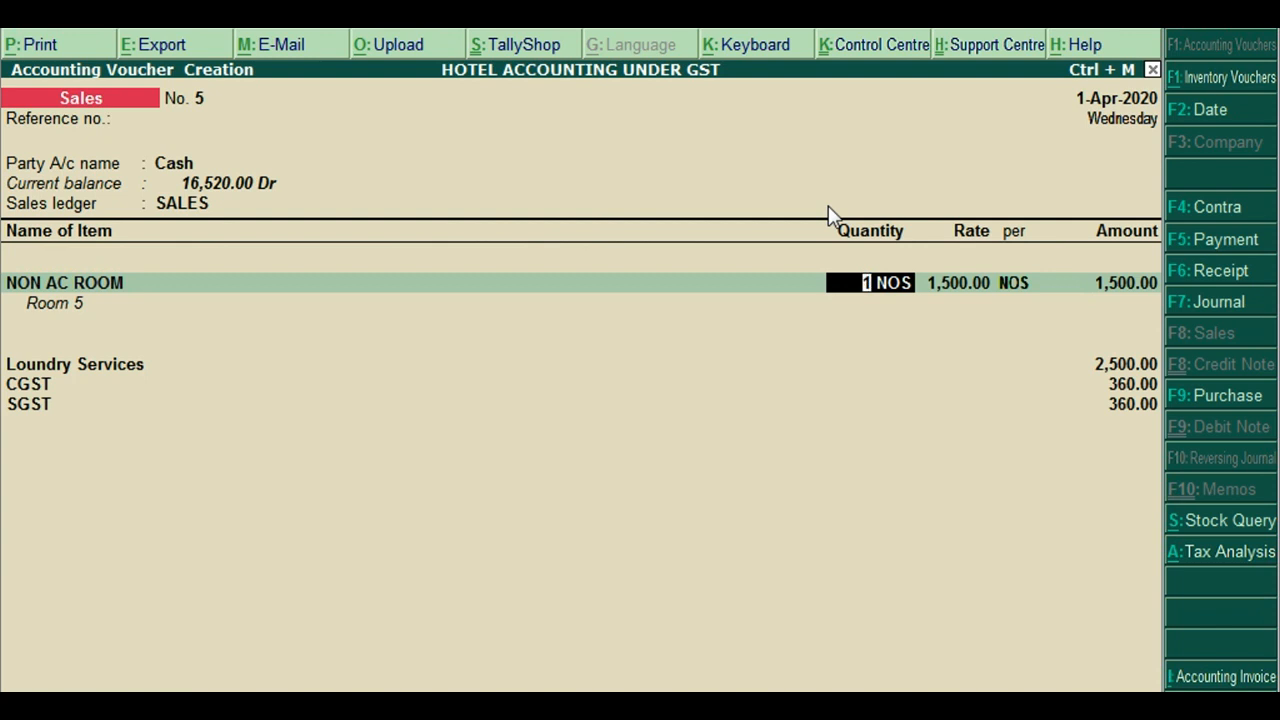
# Re-accept the NON AC ROOM and Loundry Services lines so CGST and SGST recalculate to 360.00
pyautogui.press('Return')
pyautogui.press('Return')
pyautogui.press('Return')
pyautogui.press('Return')
pyautogui.press('Return')
pyautogui.press('Return')
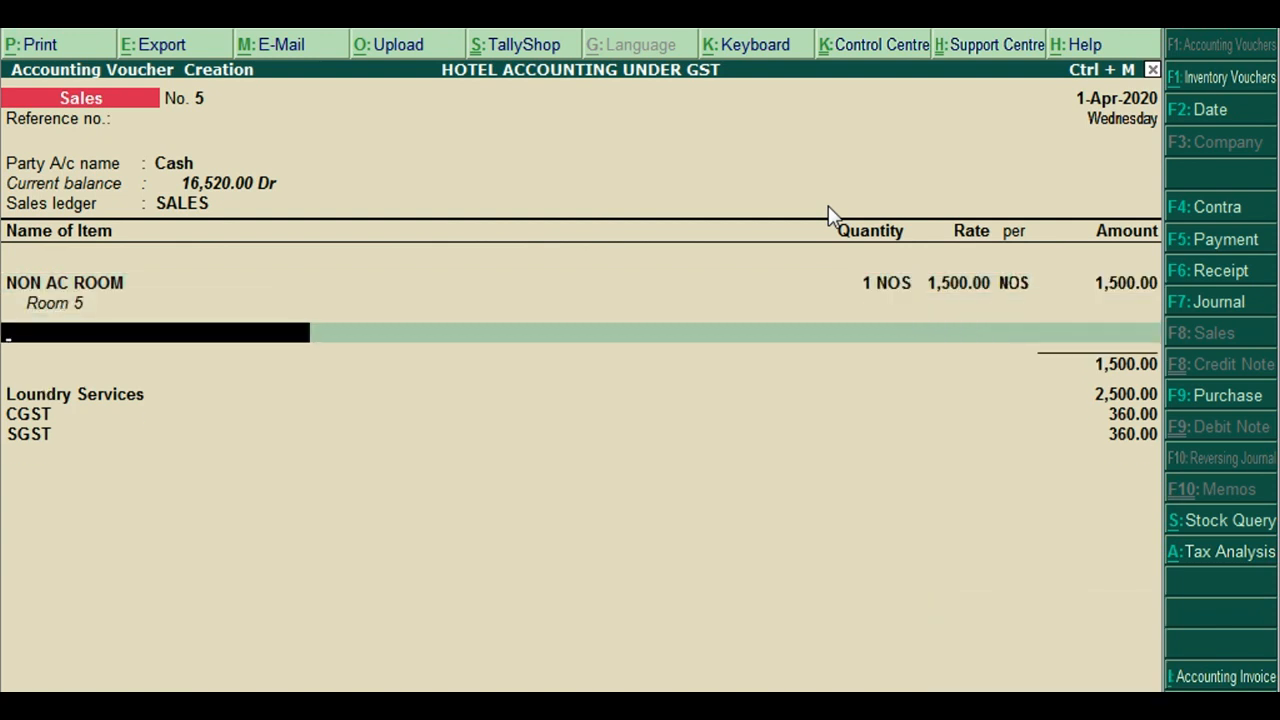
pyautogui.press('Return')
pyautogui.press('Return')
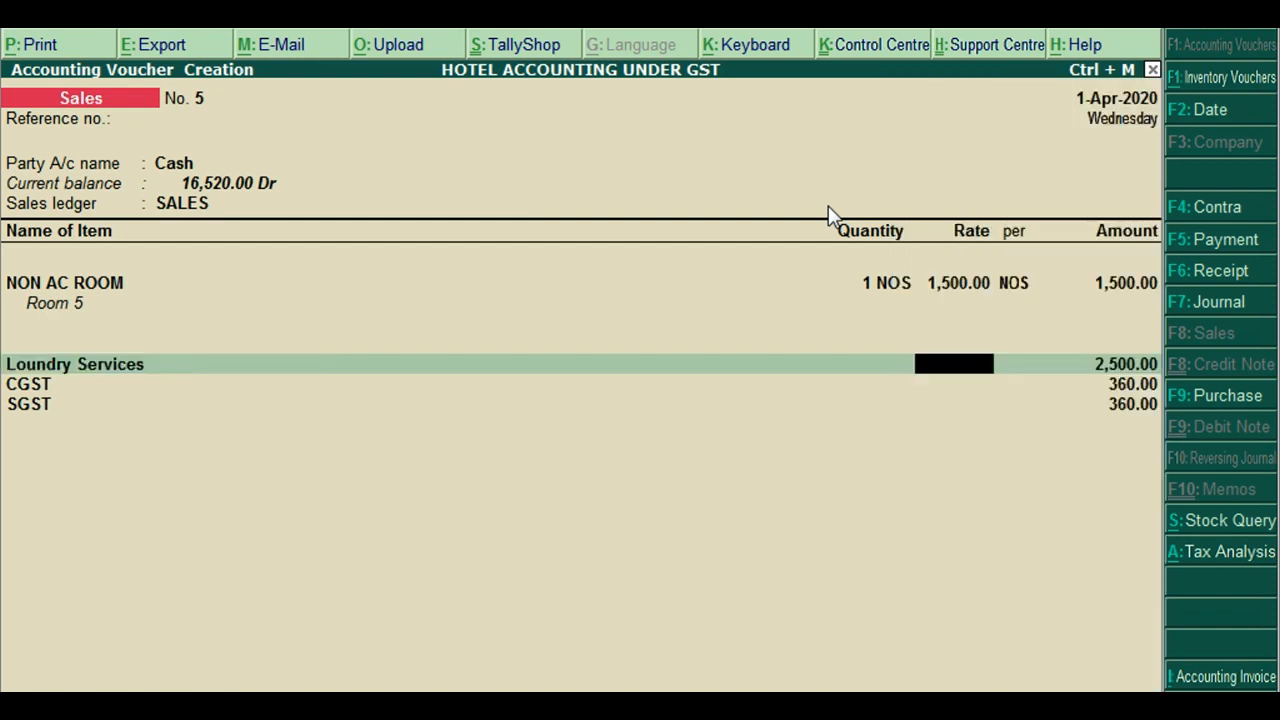
pyautogui.press('Return')
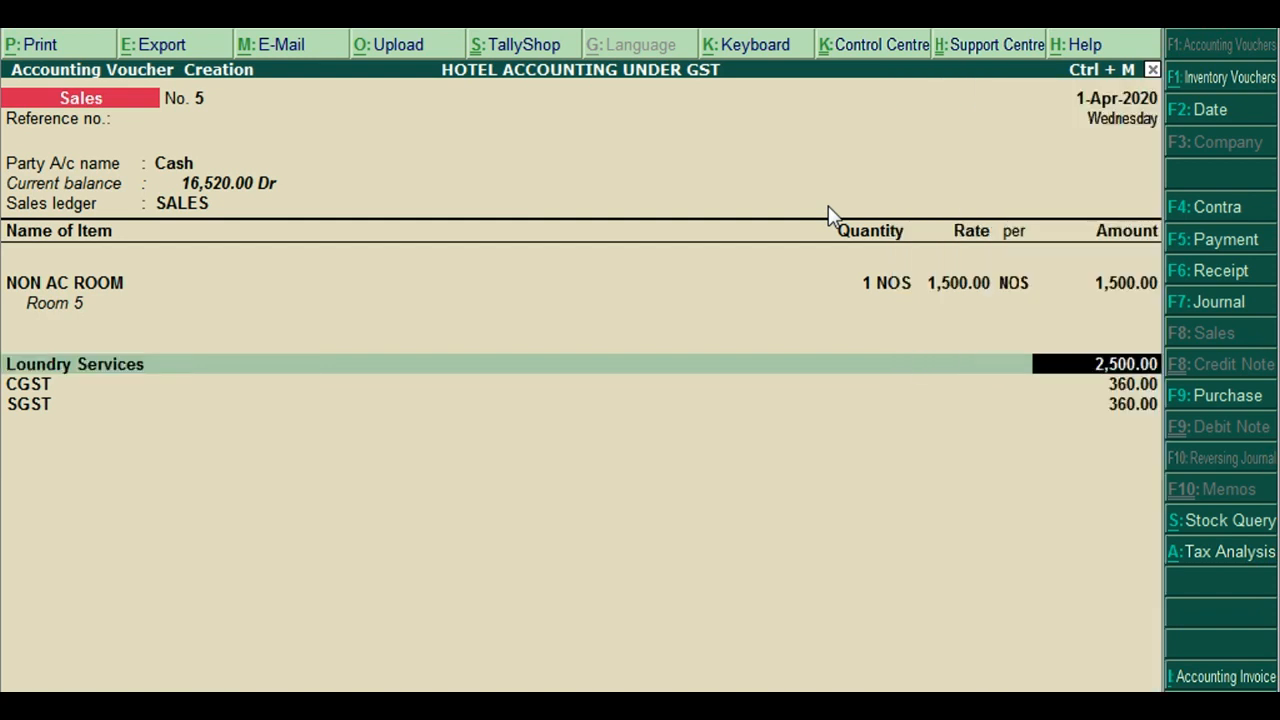
pyautogui.press('Return')
pyautogui.press('Return')
pyautogui.press('Return')
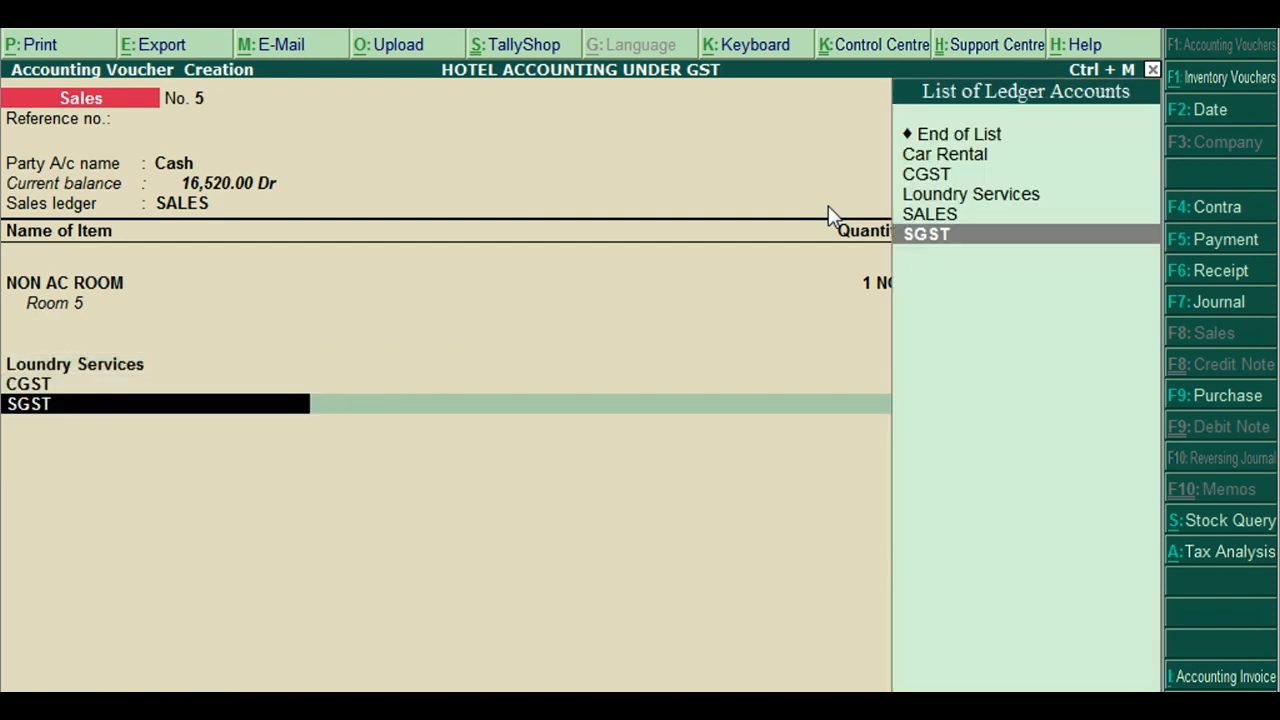
# Confirm 9% Central and State Tax in Tax Analysis and save sales voucher No. 5
pyautogui.hotkey('alt', 'a')
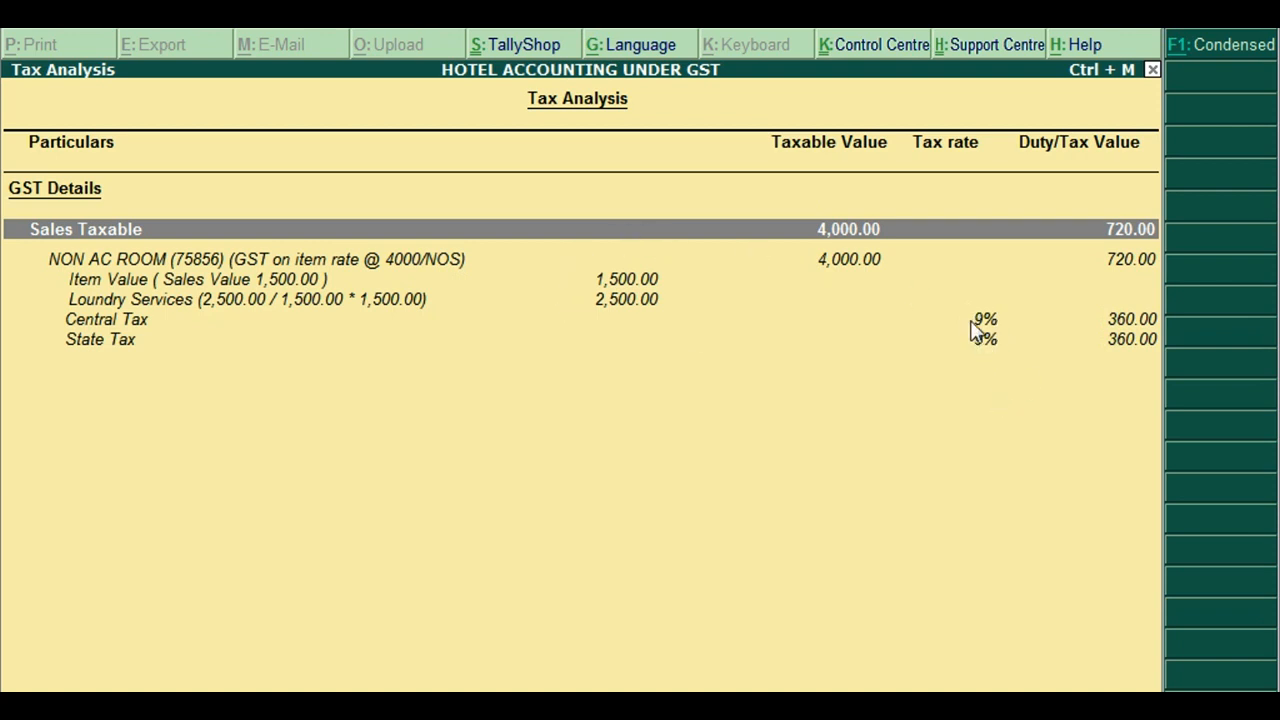
pyautogui.click(985, 322)
pyautogui.click(992, 343)
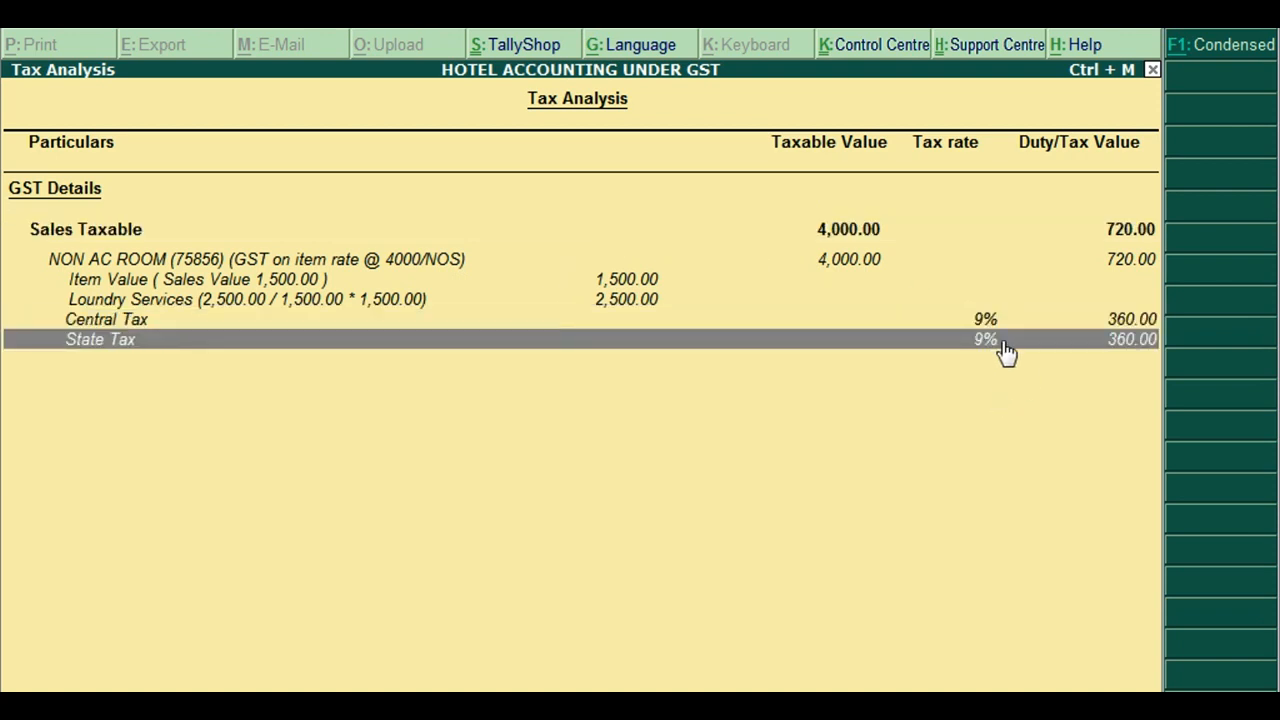
pyautogui.press('Escape')
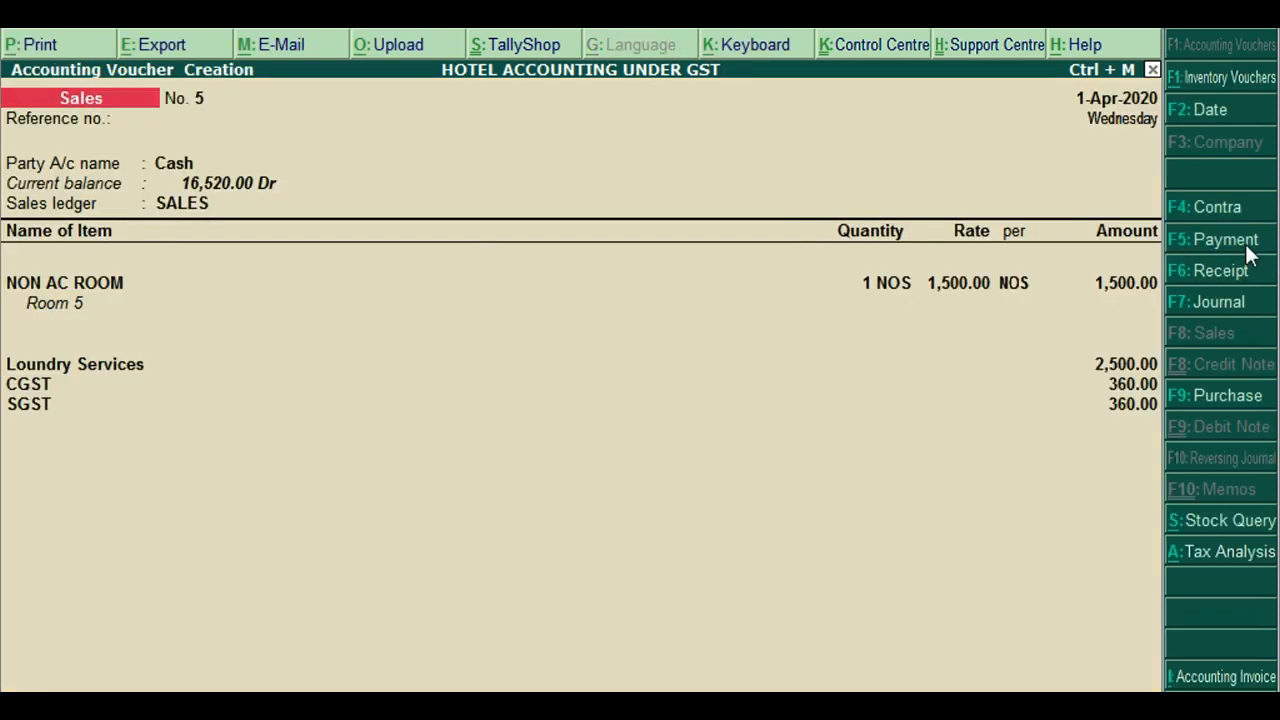
pyautogui.hotkey('ctrl', 'a')
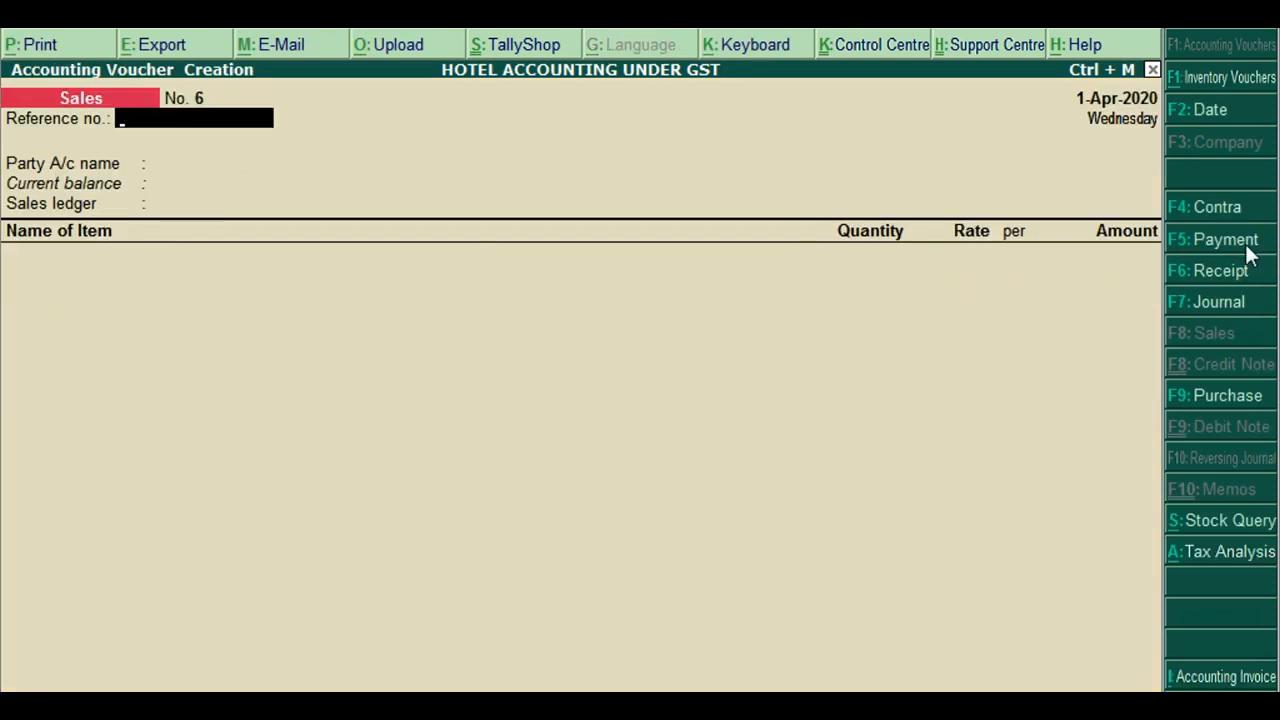
# Open the GSTR-1 report via Display and Statutory Reports
pyautogui.press('Escape')
pyautogui.press('Up')
pyautogui.press('Up')
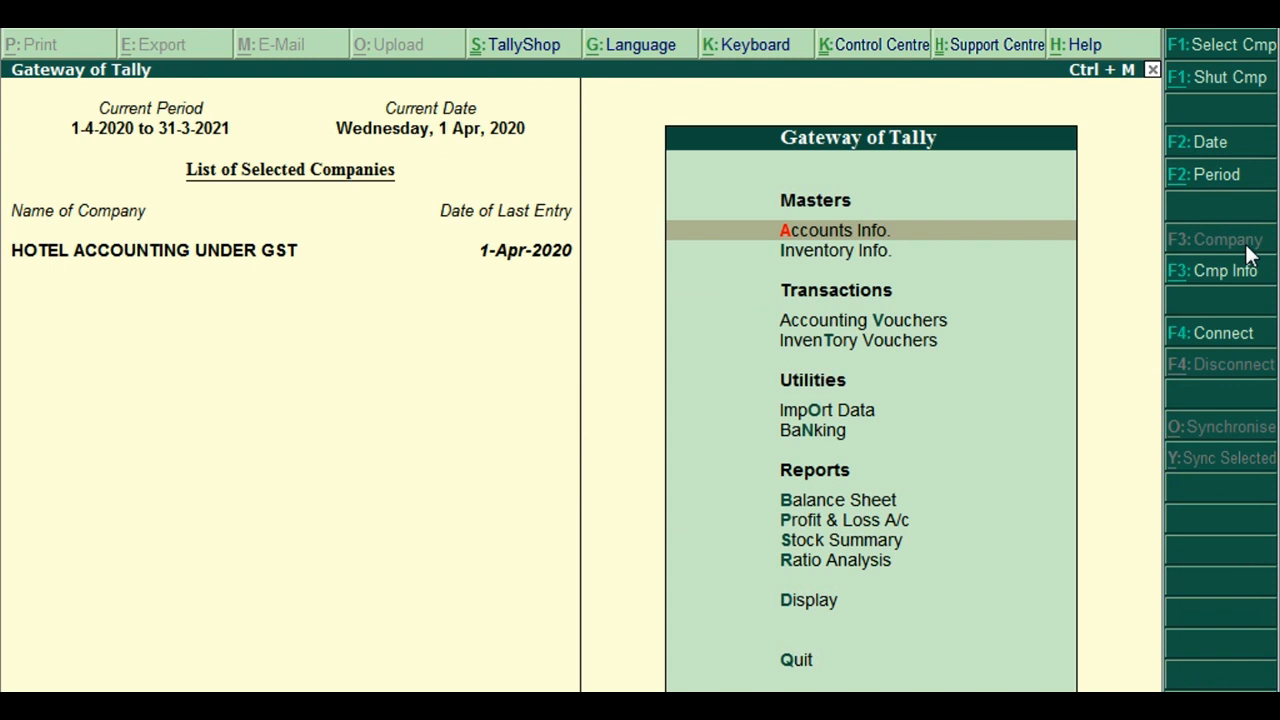
pyautogui.press('Up')
pyautogui.press('Up')
pyautogui.press('Up')
pyautogui.press('Down')
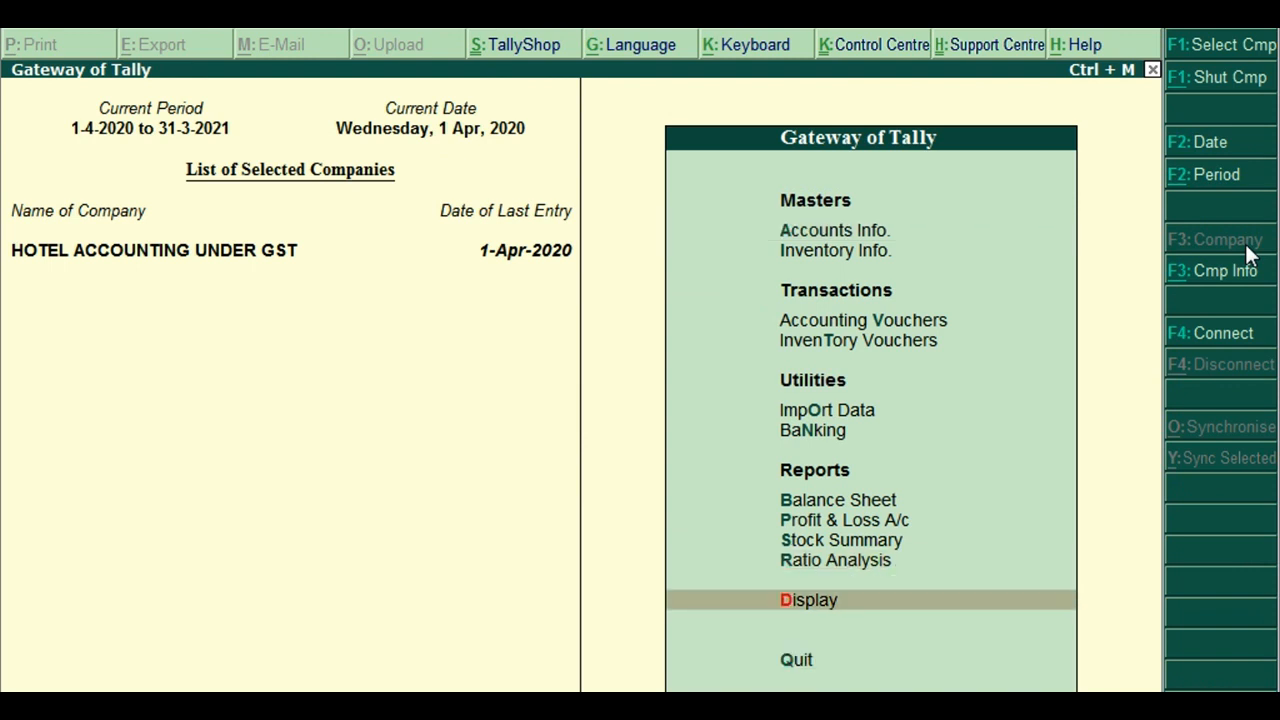
pyautogui.press('Return')
pyautogui.press('Down')
pyautogui.press('Down')
pyautogui.press('Down')
pyautogui.press('Down')
pyautogui.press('Down')
pyautogui.press('Down')
pyautogui.press('Return')
pyautogui.press('Return')
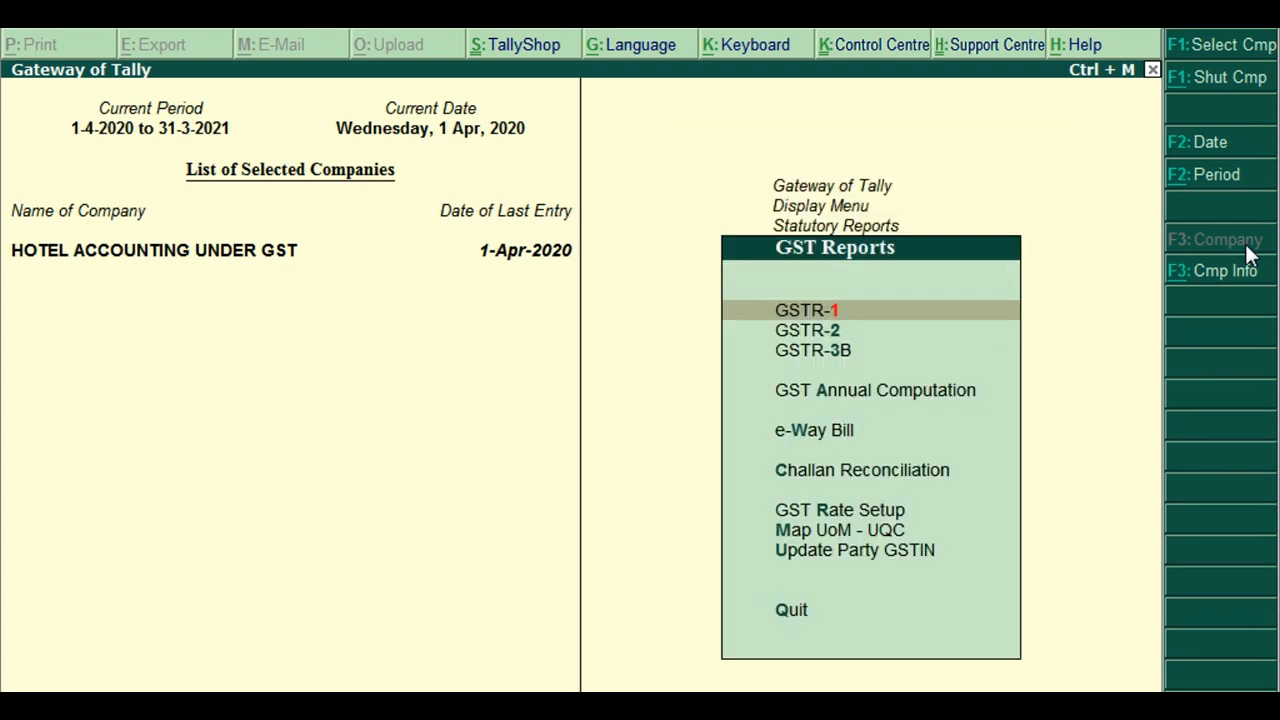
pyautogui.press('Return')
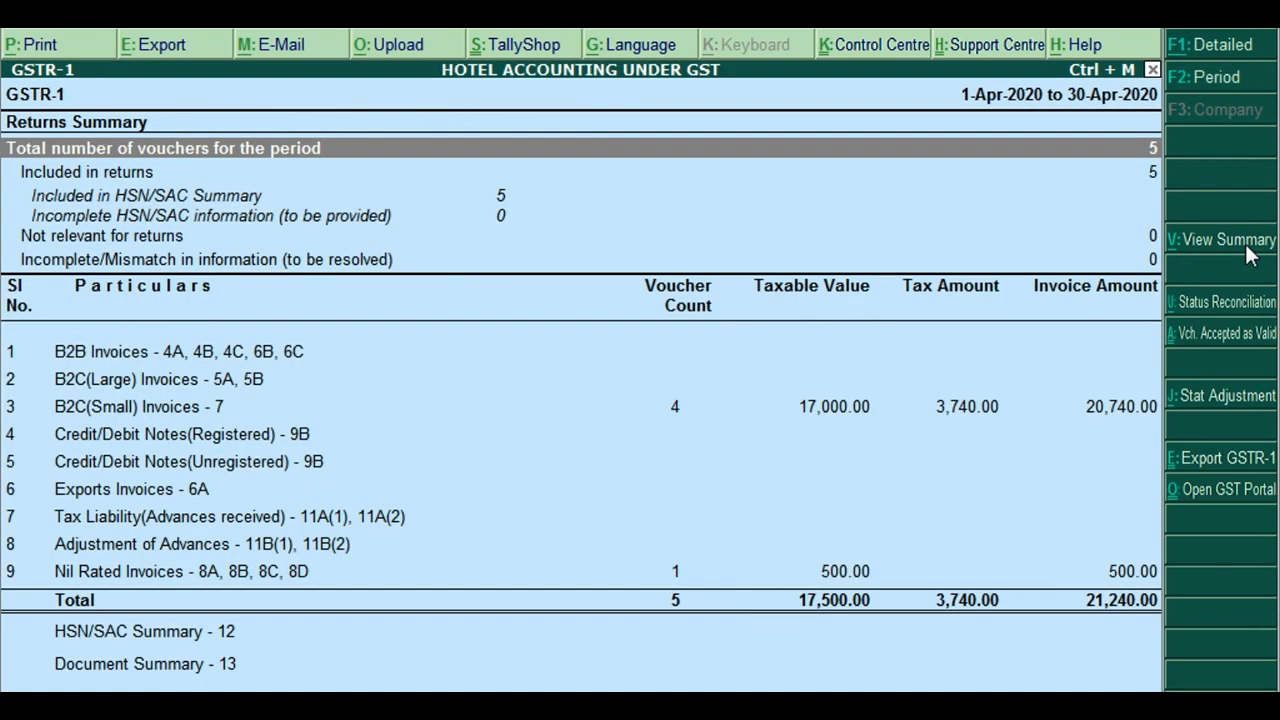
# Review the Nil Rated Invoices breakdown, including the 500.00 exempted amount
pyautogui.press('Down')
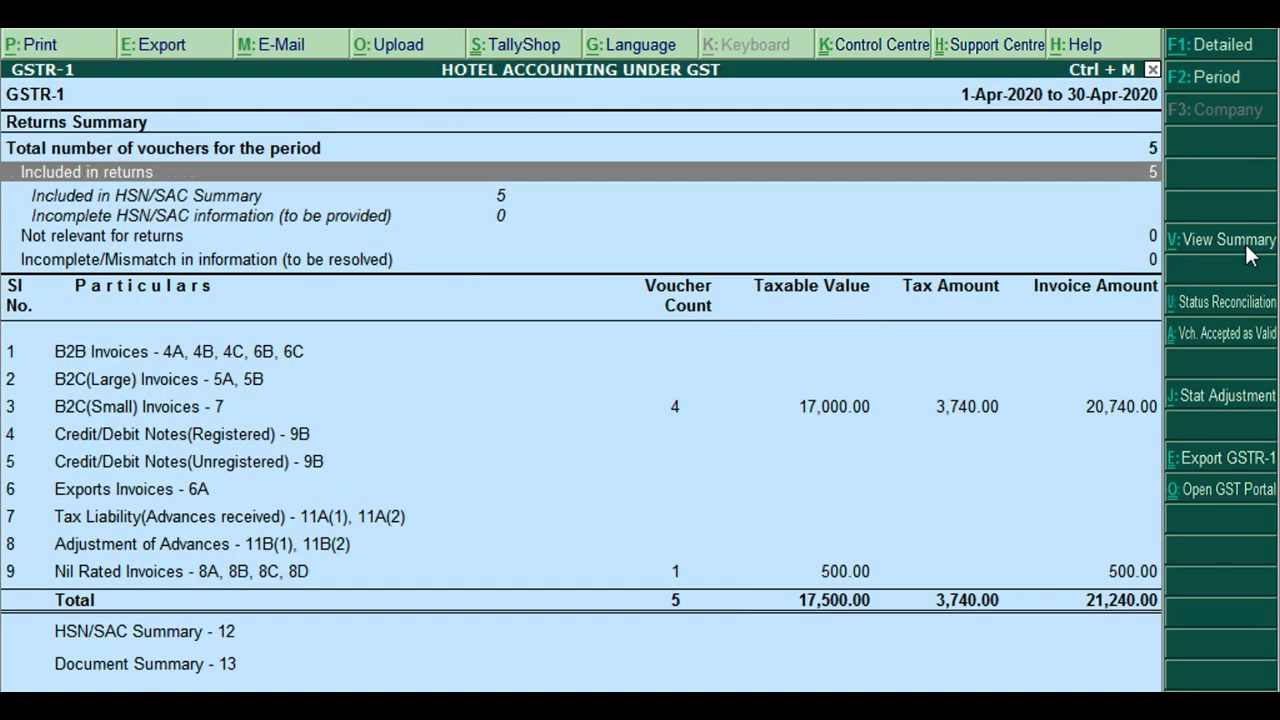
pyautogui.press('Down')
pyautogui.press('Down')
pyautogui.press('Down')
pyautogui.press('Down')
pyautogui.press('Down')
pyautogui.press('Down')
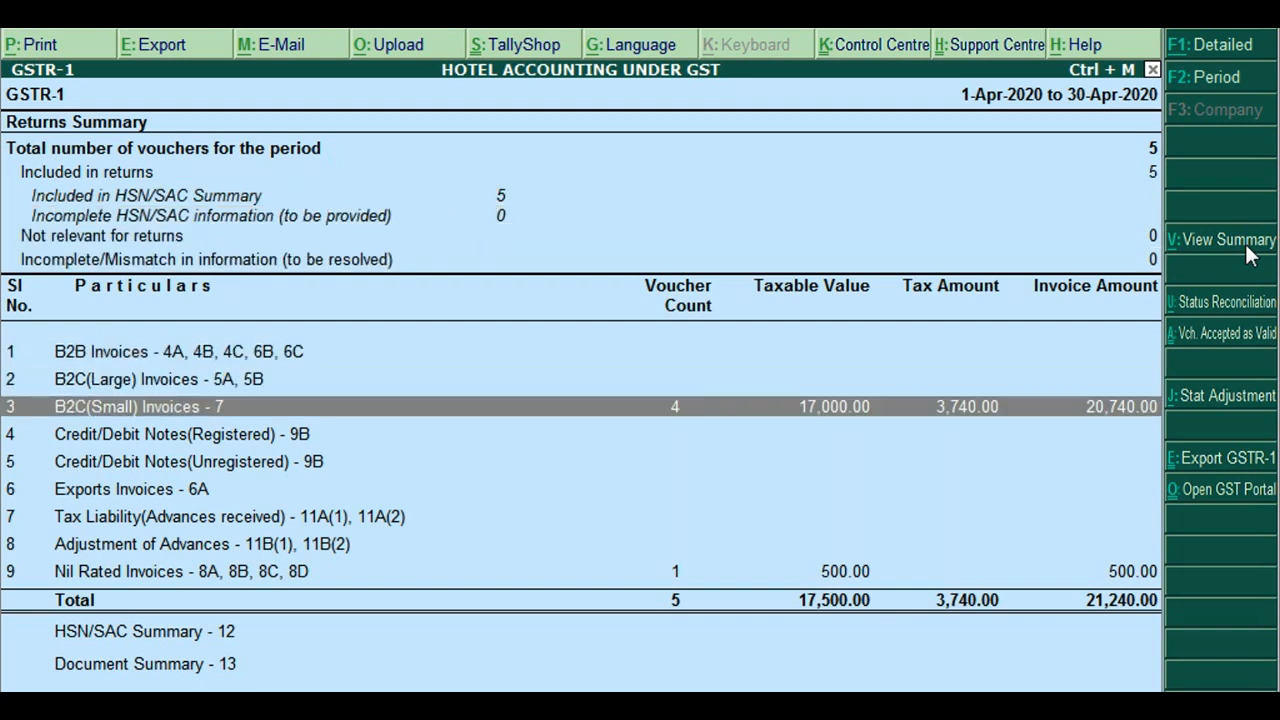
pyautogui.press('Down')
pyautogui.press('Down')
pyautogui.press('Down')
pyautogui.press('Down')
pyautogui.press('Down')
pyautogui.press('Down')
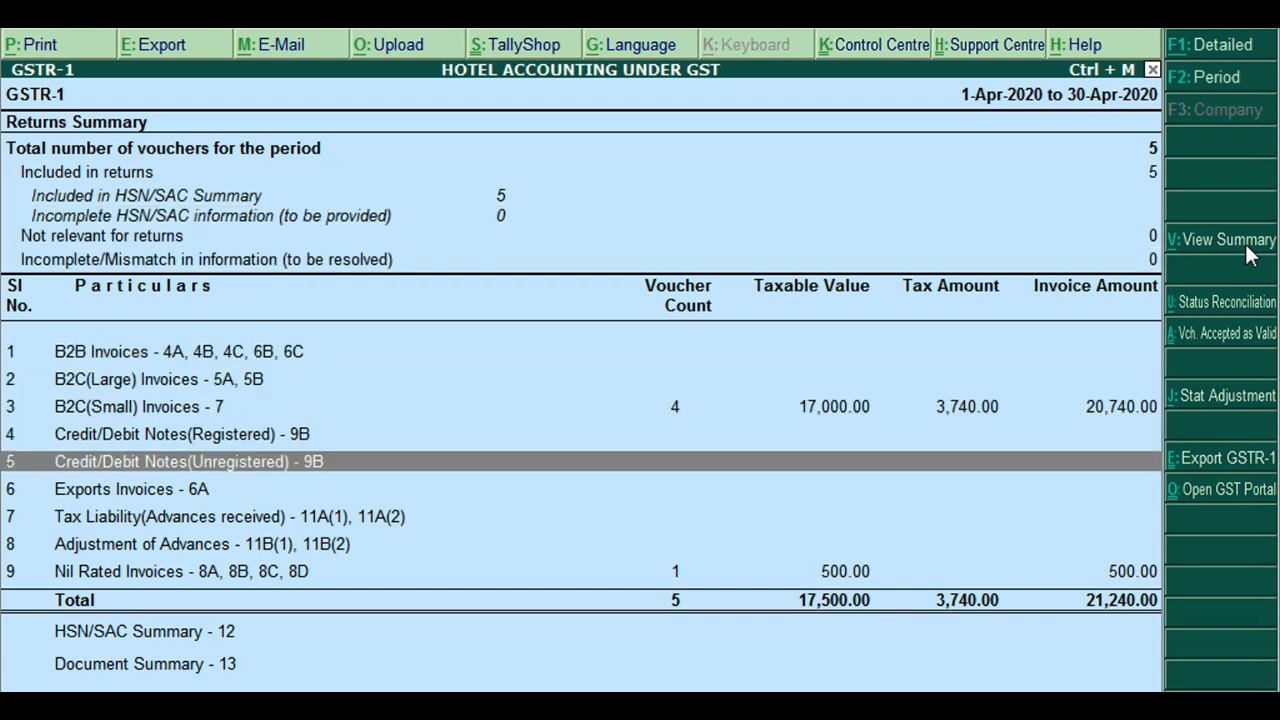
pyautogui.press('Return')
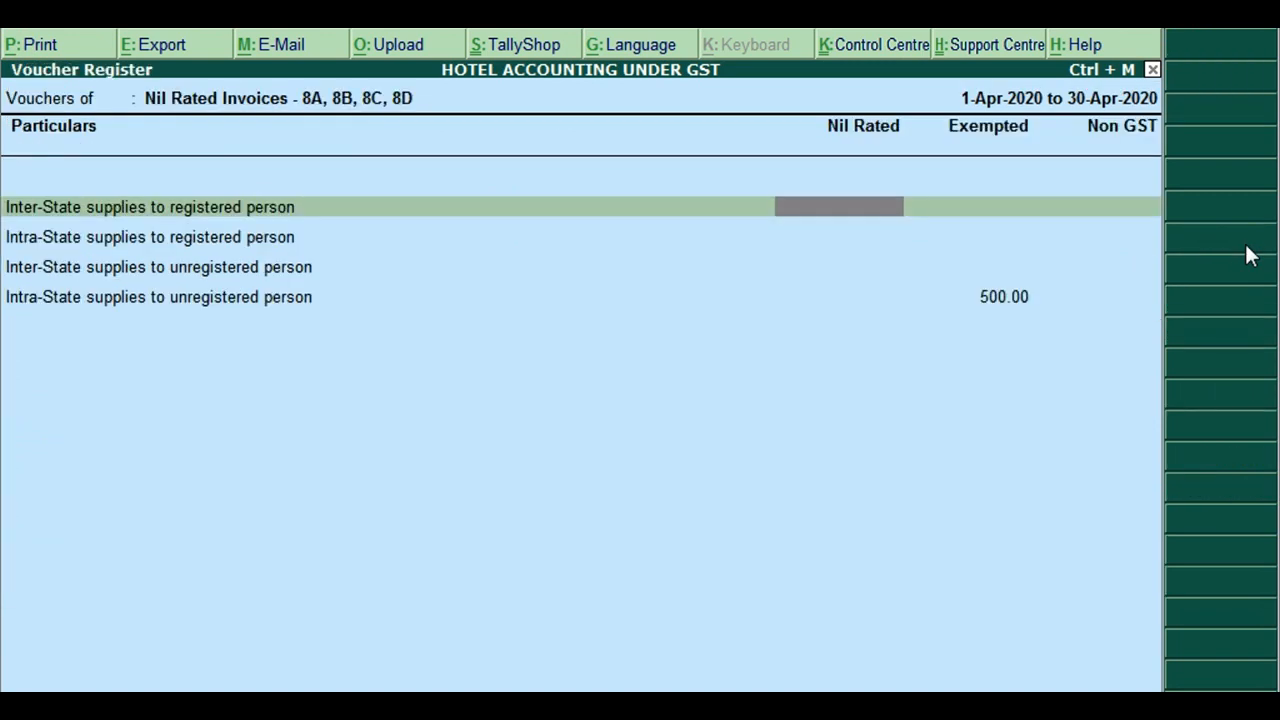
pyautogui.press('Down')
pyautogui.press('Down')
pyautogui.press('Right')
pyautogui.press('Right')
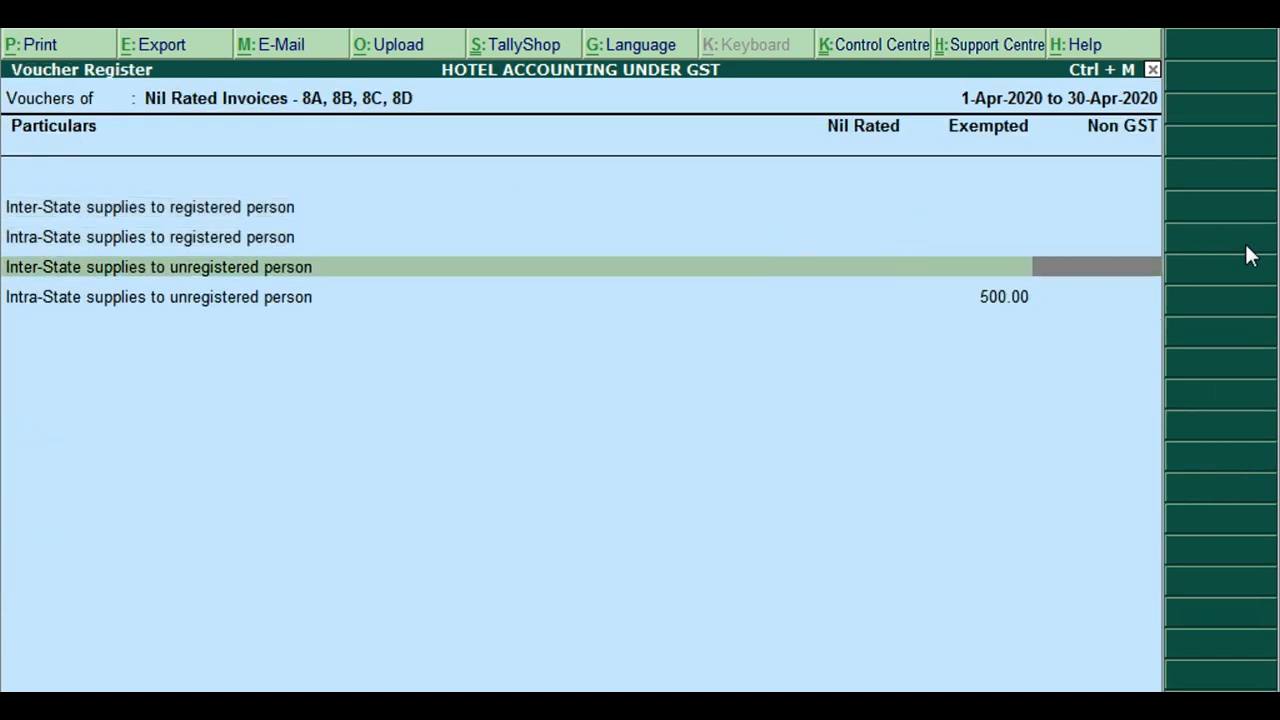
pyautogui.press('Down')
pyautogui.press('Left')
pyautogui.press('Up')
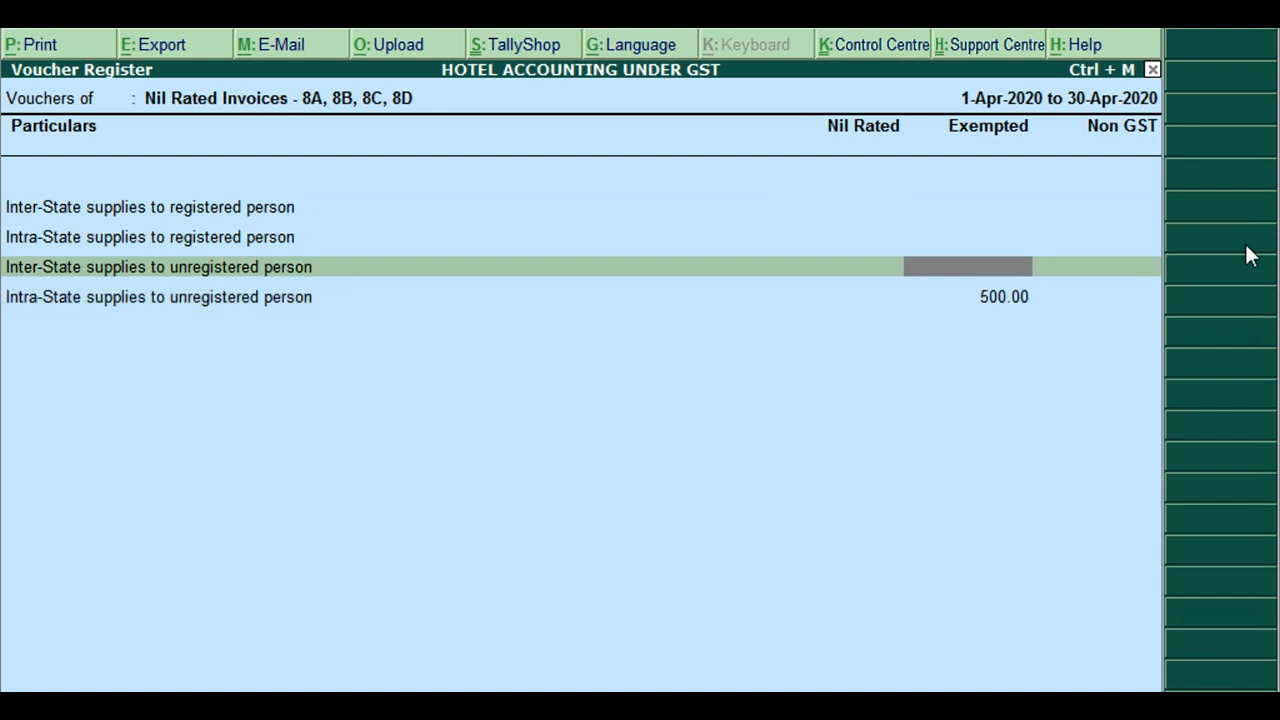
pyautogui.press('Down')
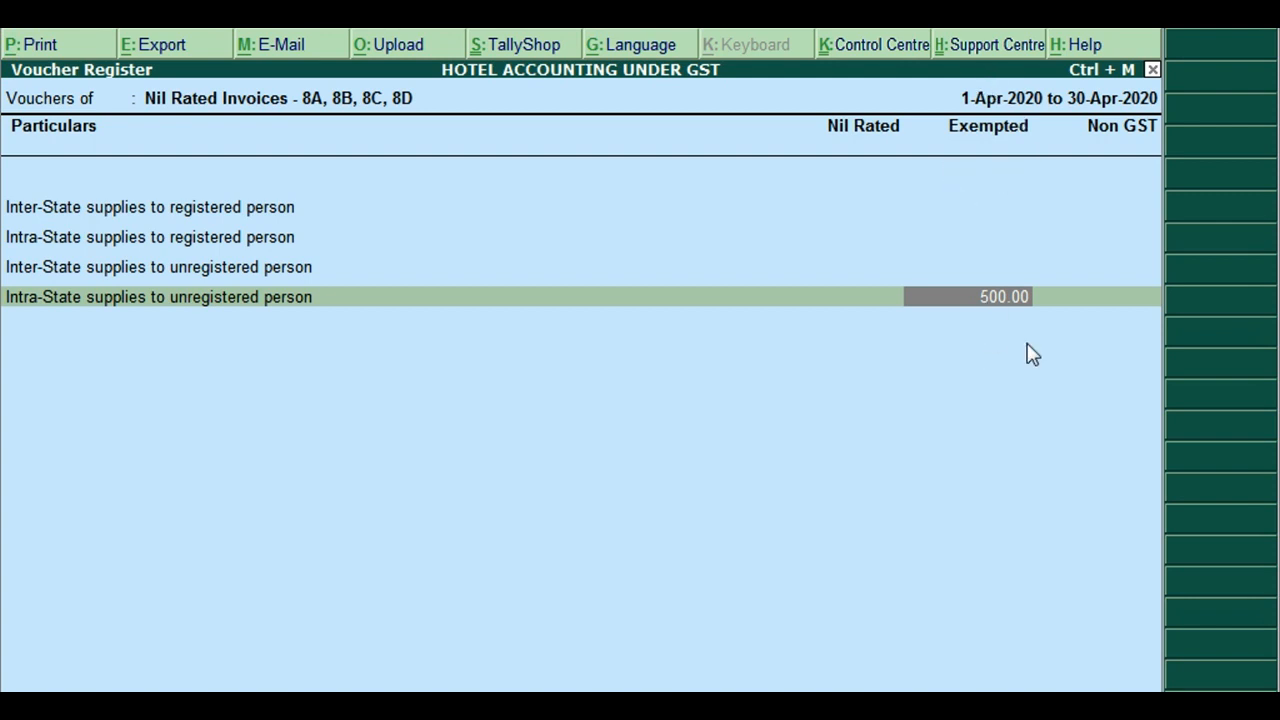
pyautogui.press('Escape')
# Review the B2C(Small) Invoices breakdown and exit back to the Gateway of Tally
pyautogui.press('Up')
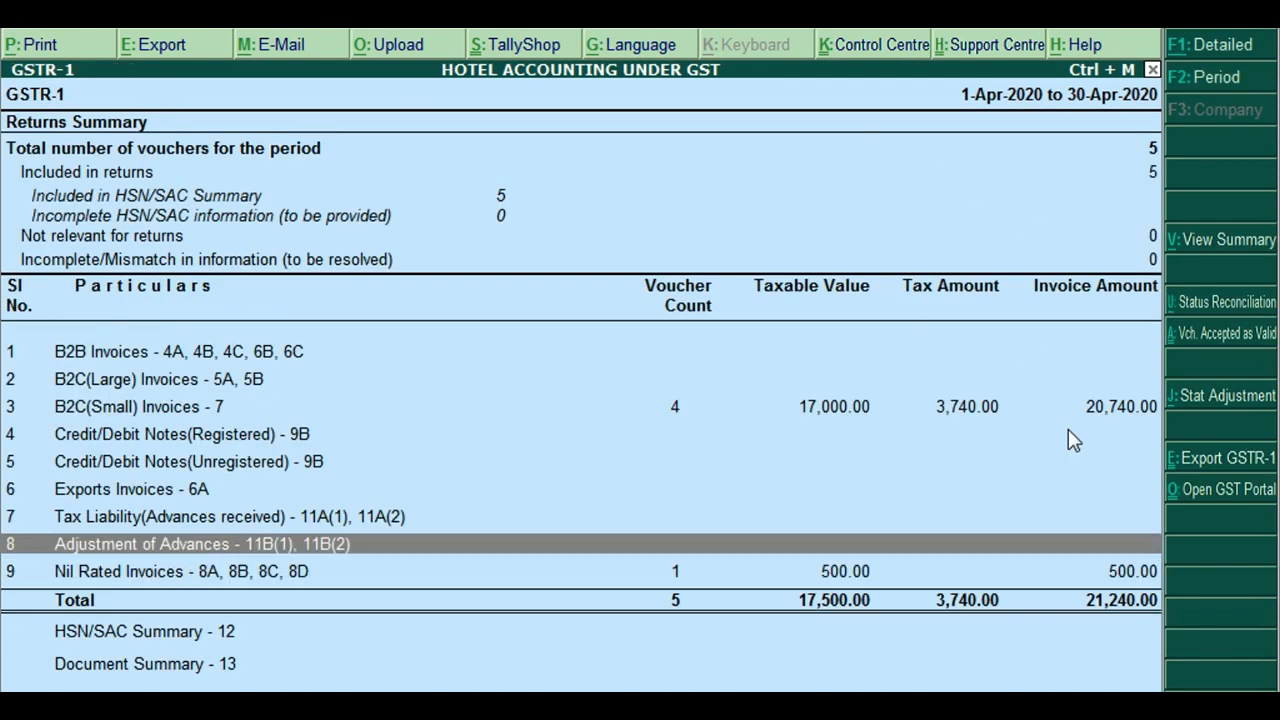
pyautogui.press('Up')
pyautogui.press('Up')
pyautogui.press('Up')
pyautogui.press('Up')
pyautogui.press('Up')
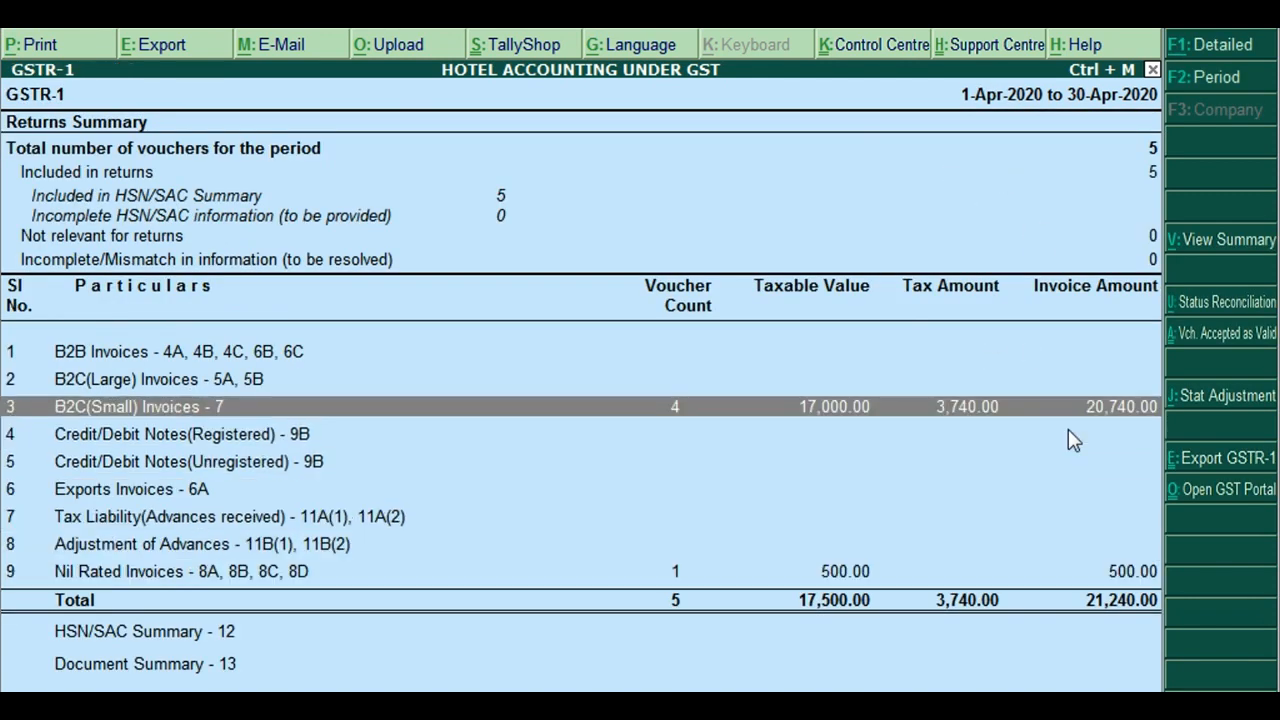
pyautogui.press('Return')
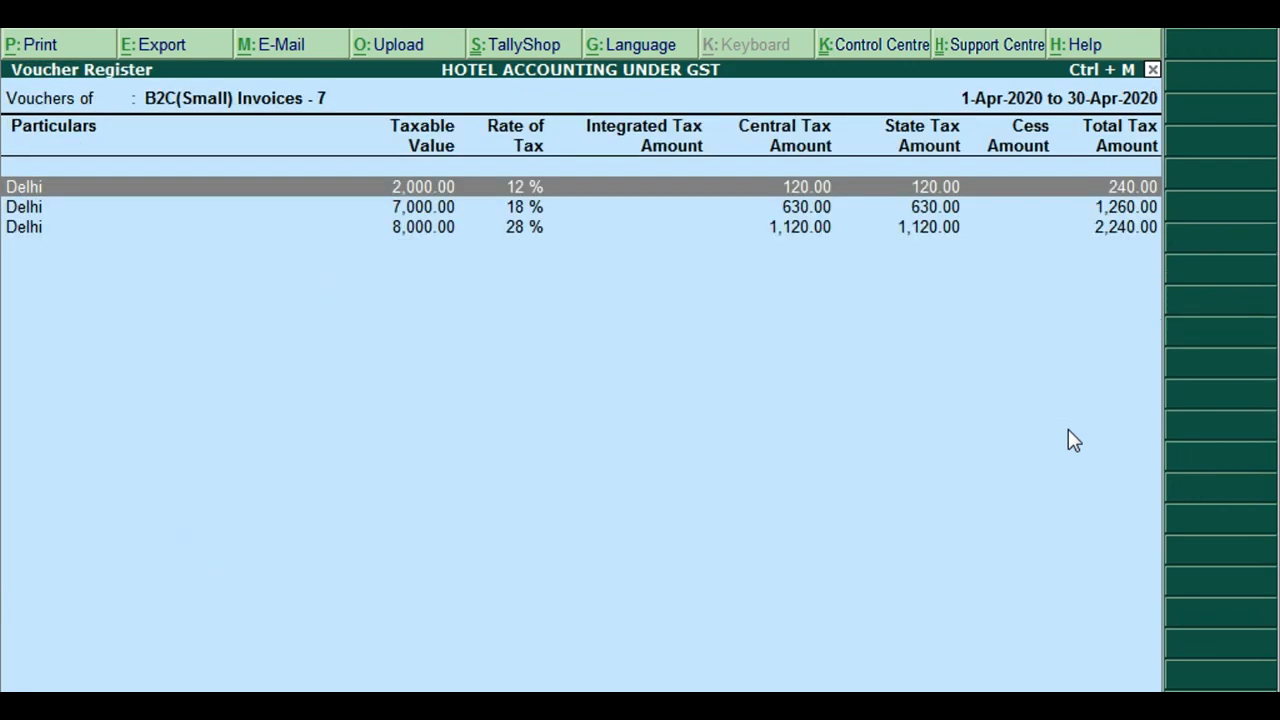
pyautogui.press('Escape')
pyautogui.press('Escape')
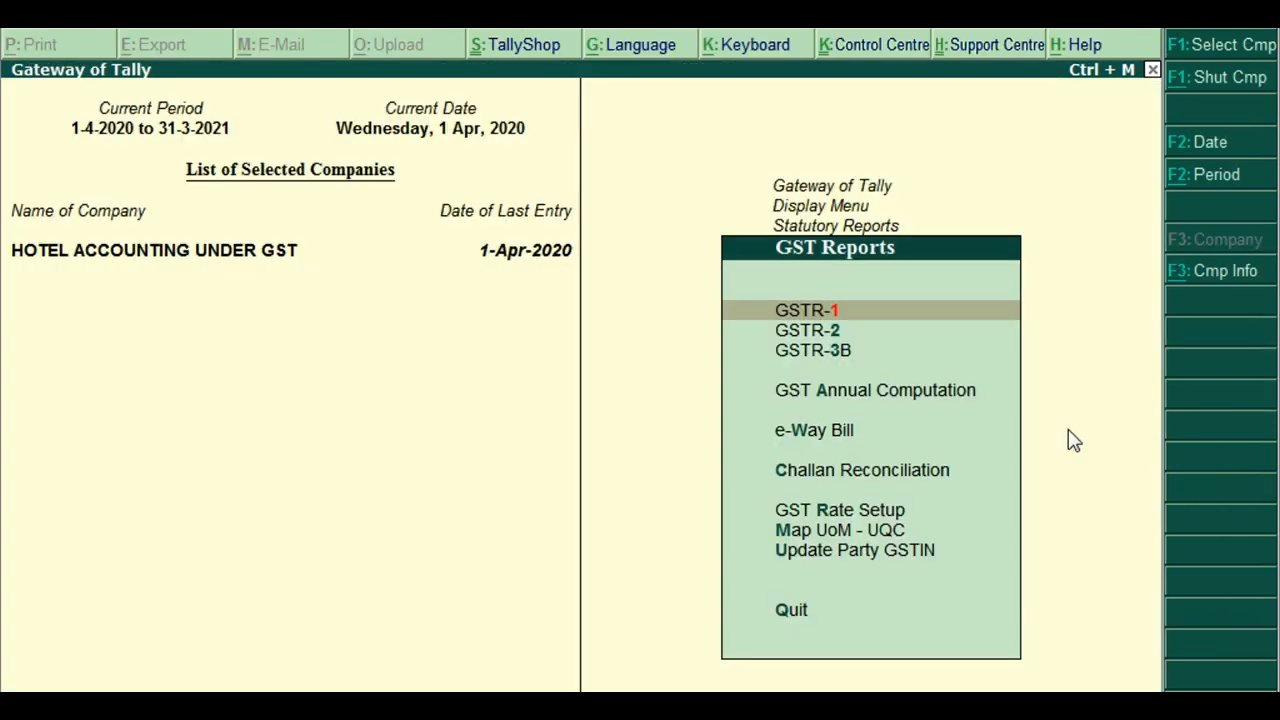
pyautogui.press('Escape')
pyautogui.press('Escape')
pyautogui.press('Escape')
pyautogui.press('Escape')
pyautogui.press('n')
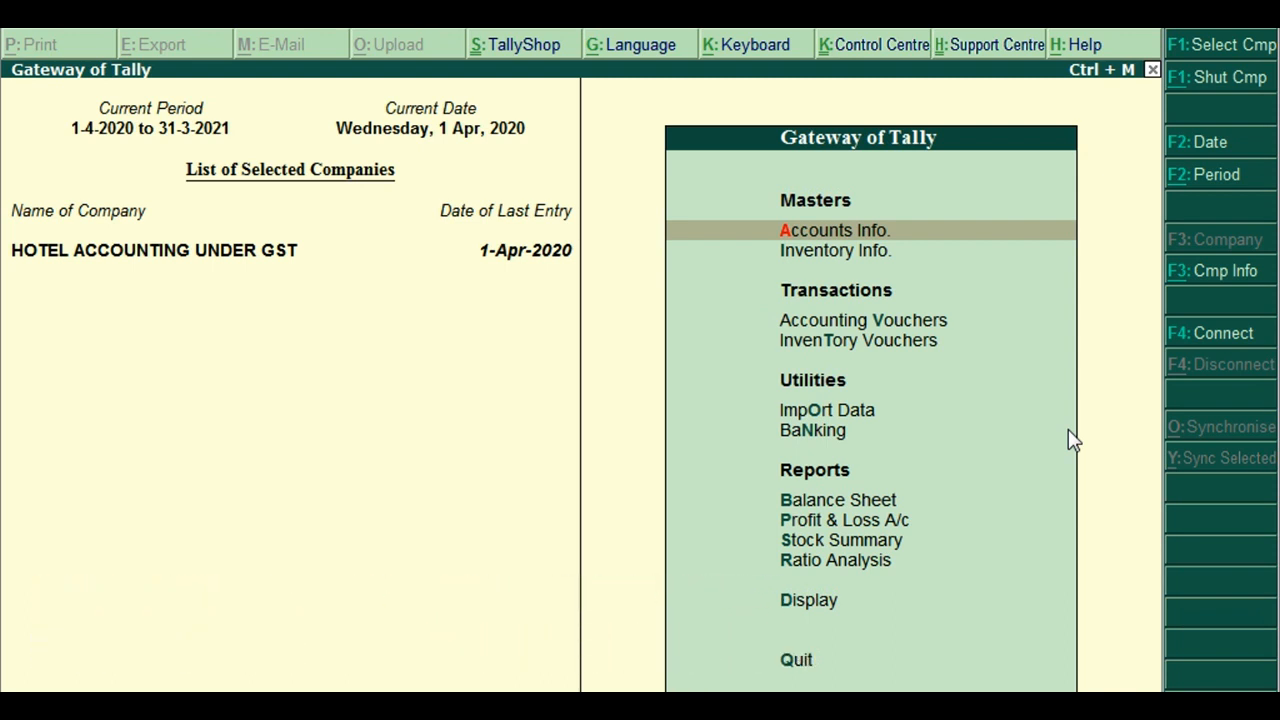
# Start Receipt voucher No. 1 dated 1-Apr-2020 from Accounting Vouchers using F6
pyautogui.press('Down')
pyautogui.press('Down')
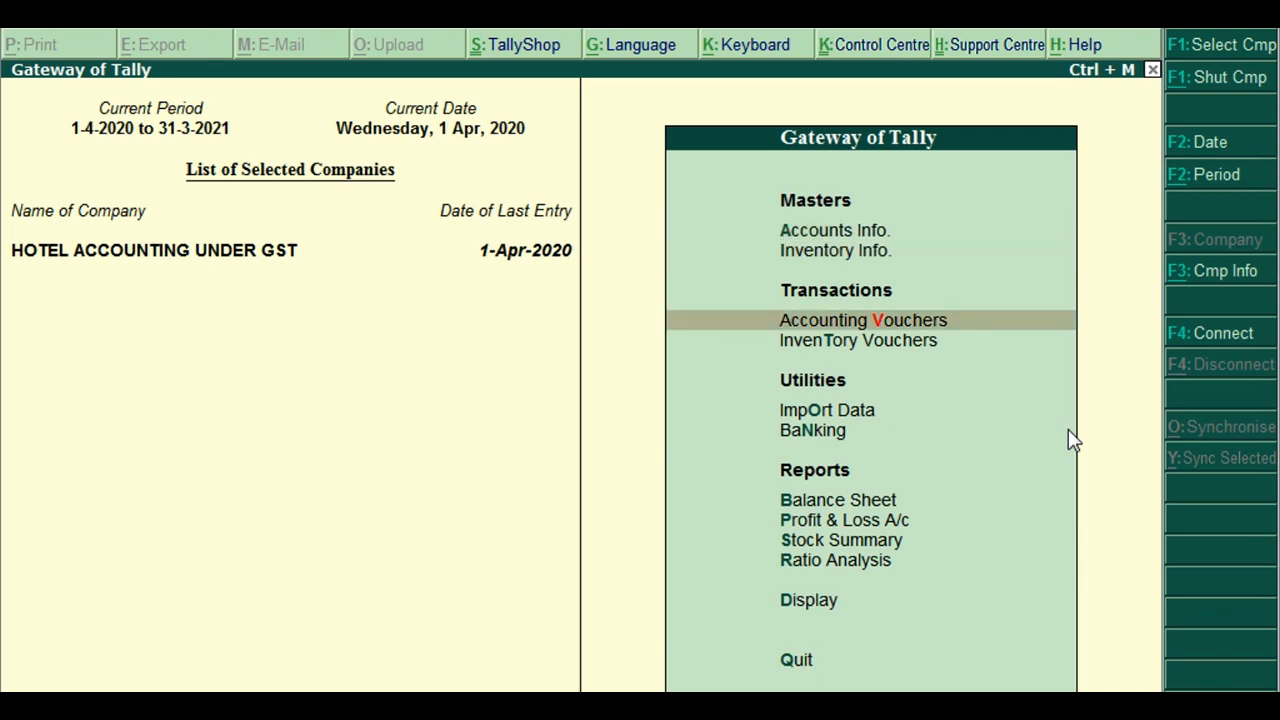
pyautogui.press('Return')
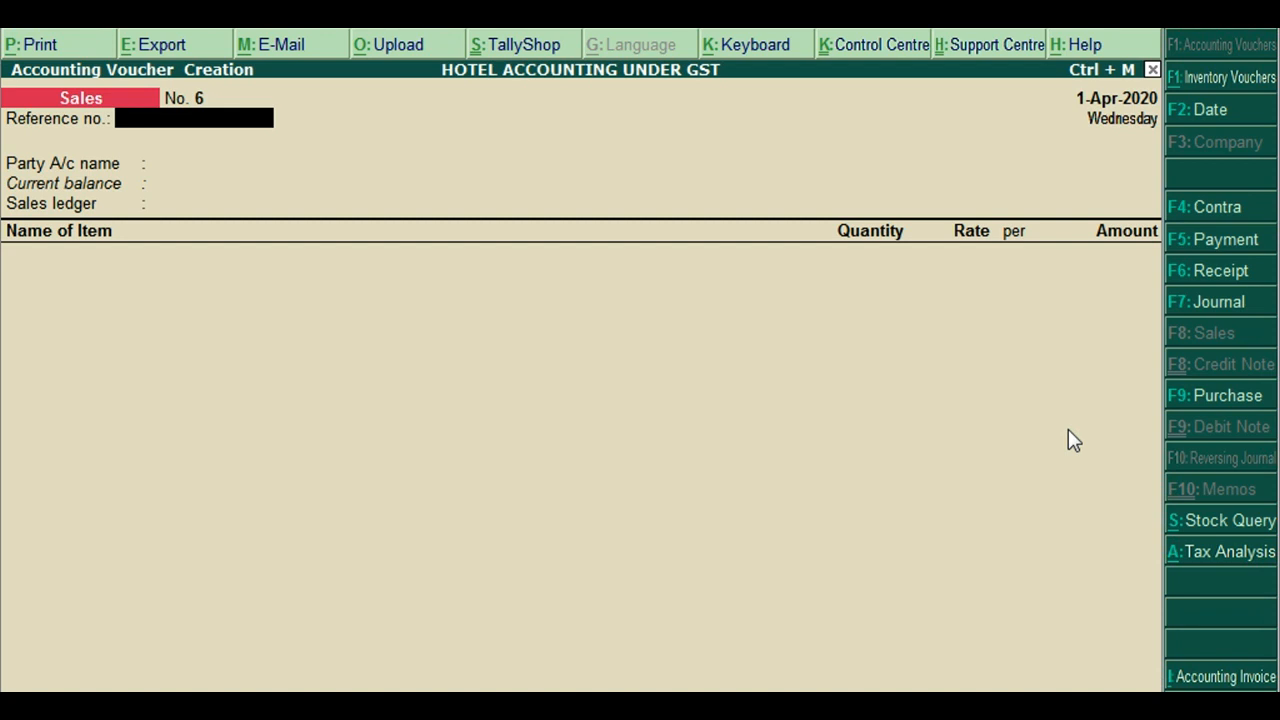
pyautogui.press('F6')
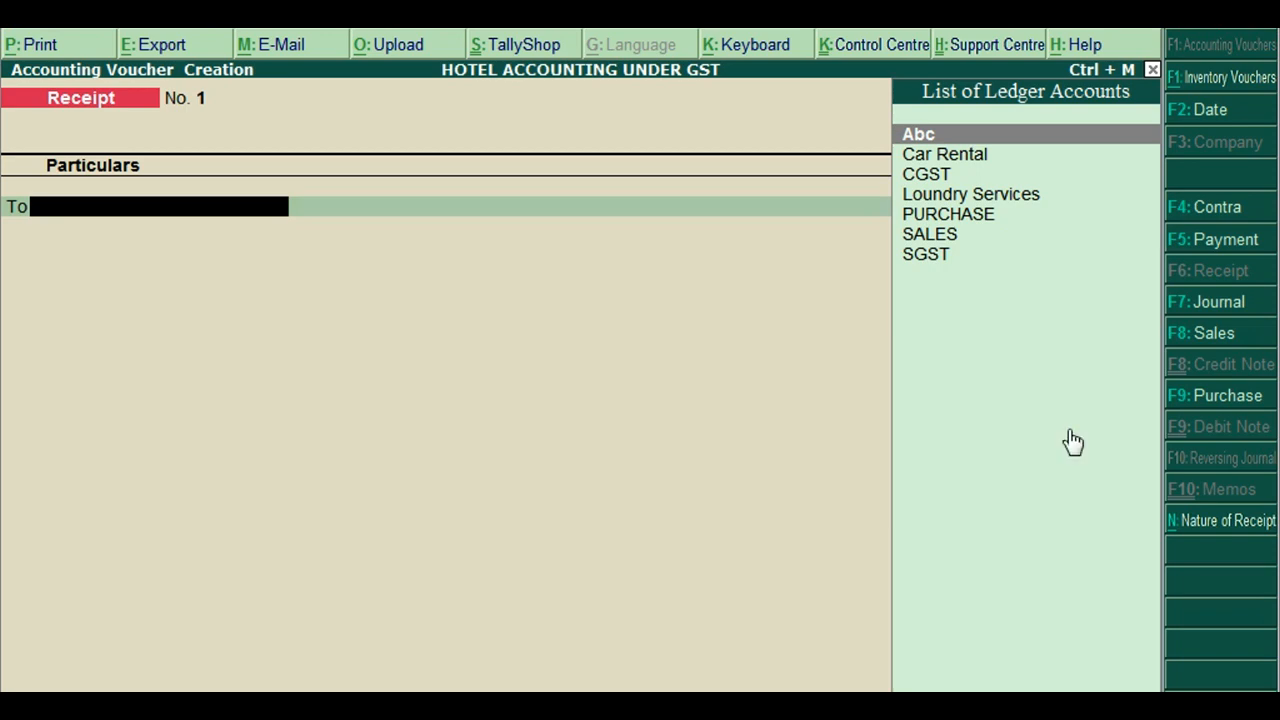
# Create a ledger with the customer's name under Sundry Debtors, state Delhi
pyautogui.hotkey('alt', 'c')
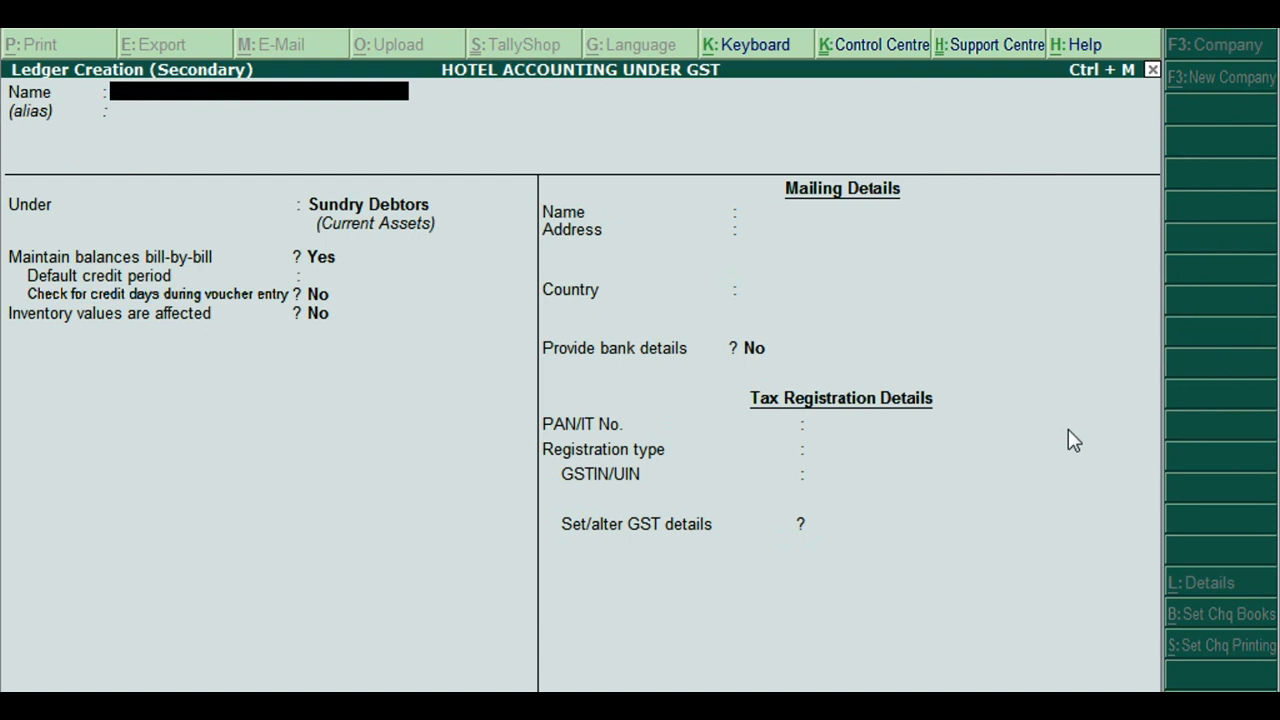
pyautogui.press('Return')
pyautogui.press('Return')
pyautogui.press('Return')
pyautogui.press('Return')
pyautogui.press('Return')
pyautogui.press('Return')
pyautogui.press('Return')
pyautogui.press('Return')
pyautogui.press('Return')
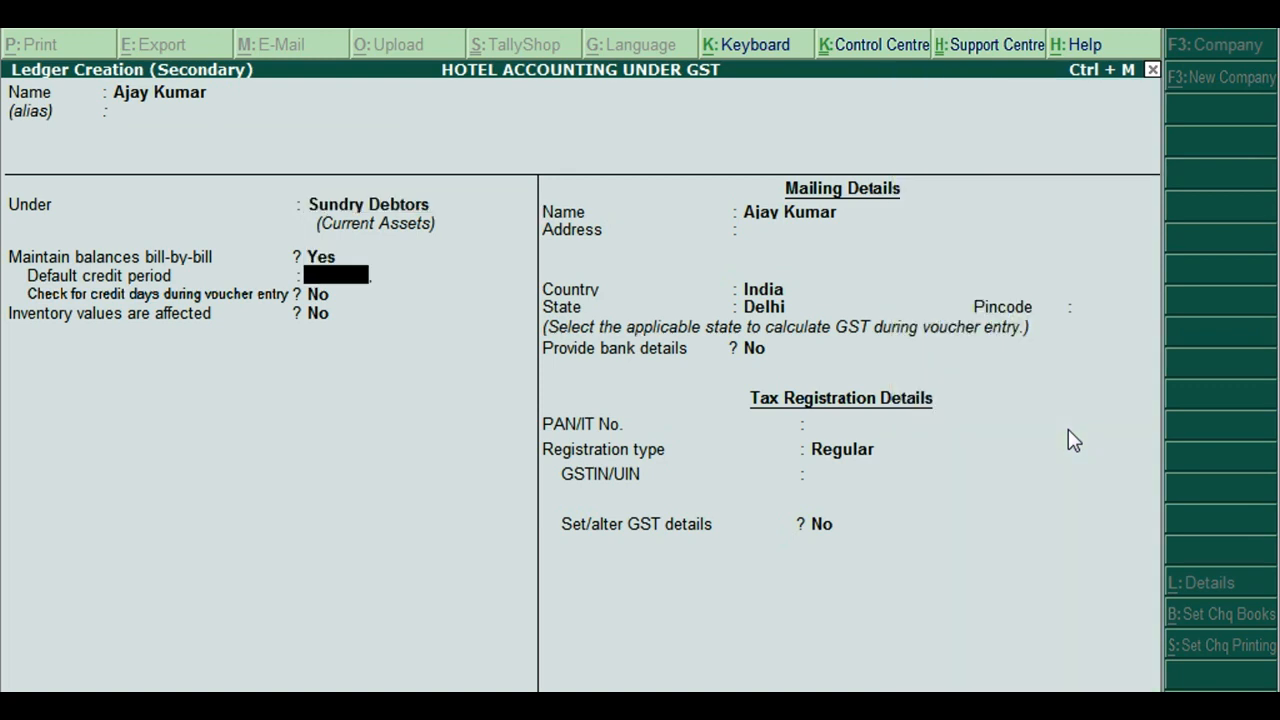
pyautogui.press('Return')
pyautogui.press('Return')
pyautogui.press('Return')
pyautogui.press('Return')
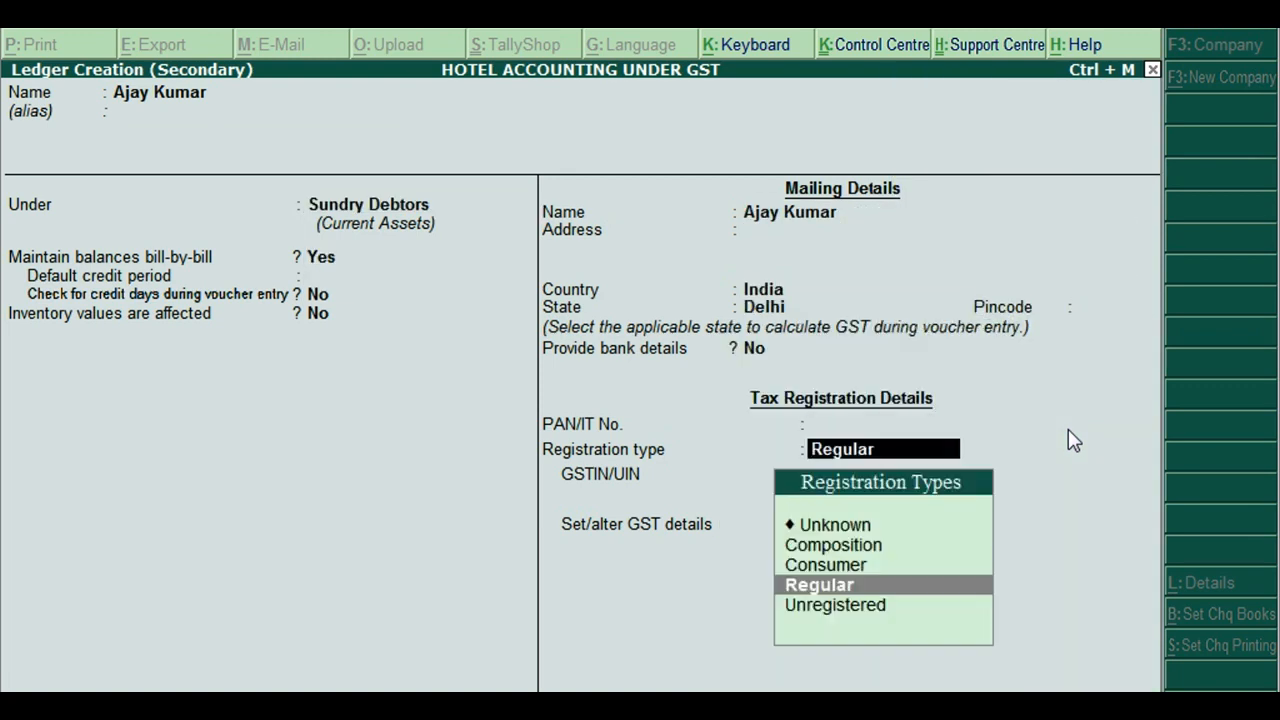
# Set the ledger's registration type to Consumer and save it onto the receipt
pyautogui.press('Up')
pyautogui.press('Down')
pyautogui.press('Down')
pyautogui.press('Up')
pyautogui.press('Up')
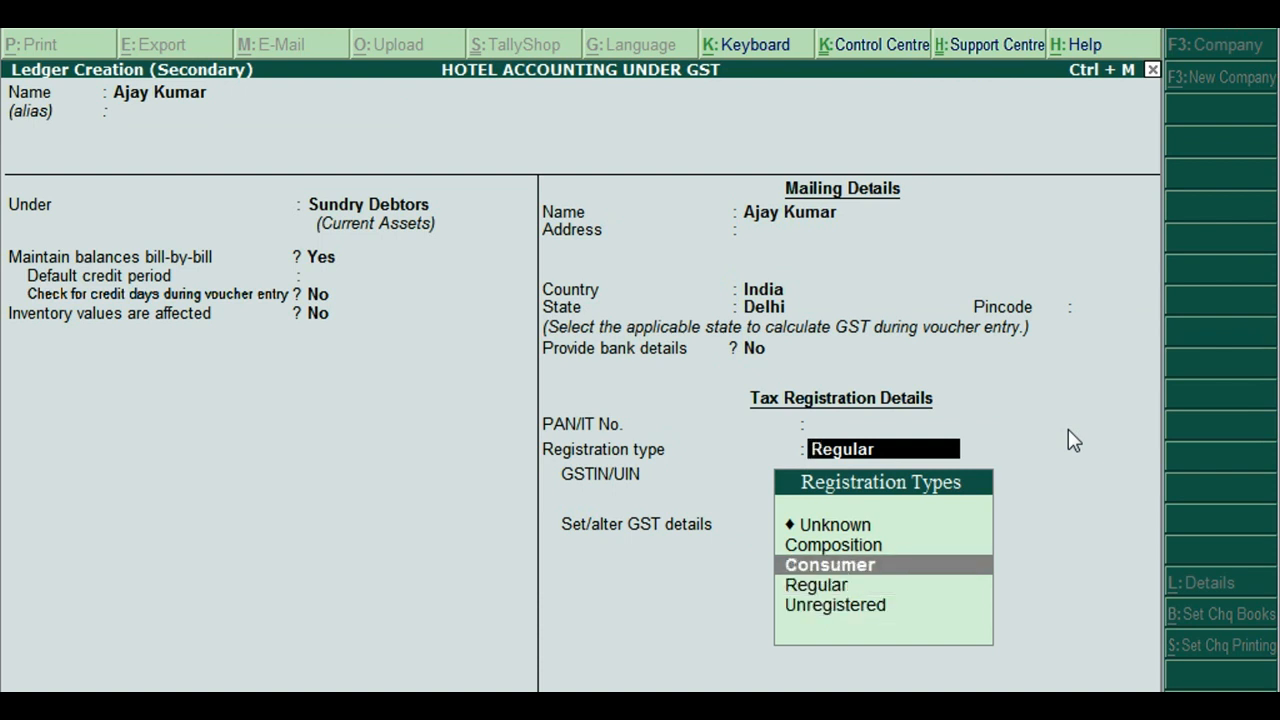
pyautogui.press('Down')
pyautogui.press('Up')
pyautogui.press('Up')
pyautogui.press('Down')
pyautogui.press('Down')
pyautogui.press('Up')
pyautogui.press('Up')
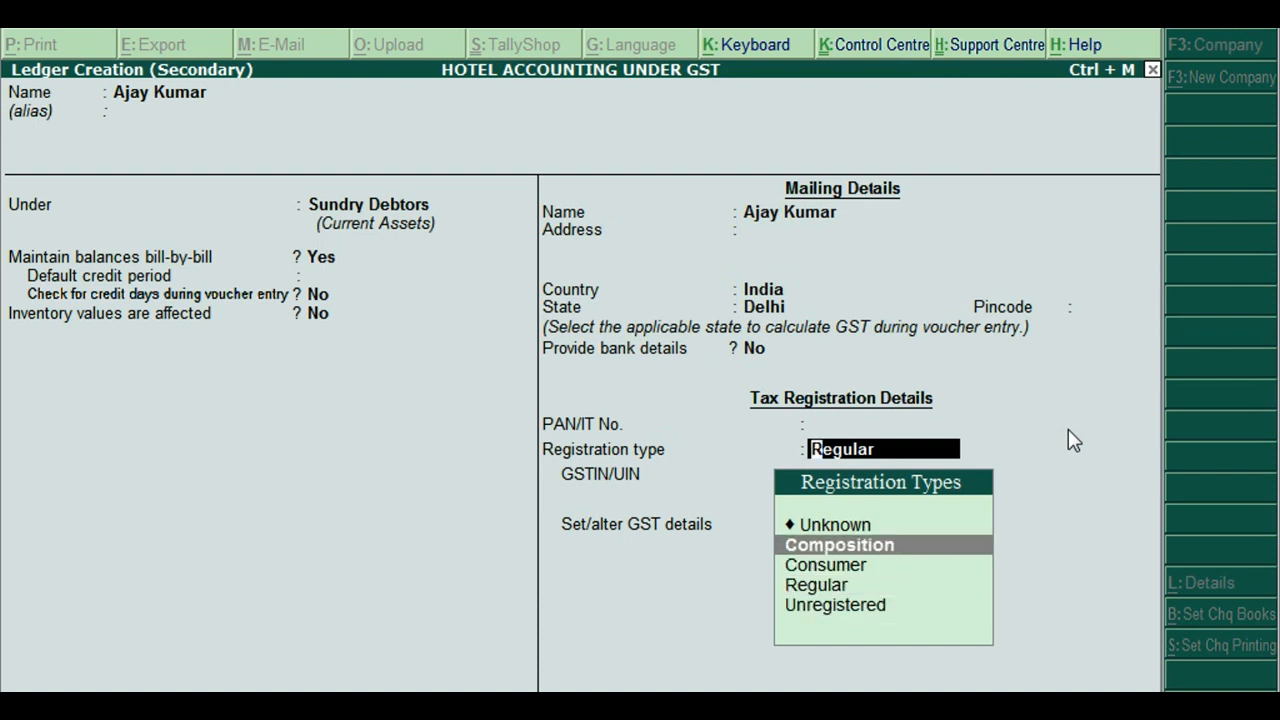
pyautogui.press('Down')
pyautogui.press('Down')
pyautogui.press('Down')
pyautogui.press('Up')
pyautogui.press('Up')
pyautogui.press('Down')
pyautogui.press('Down')
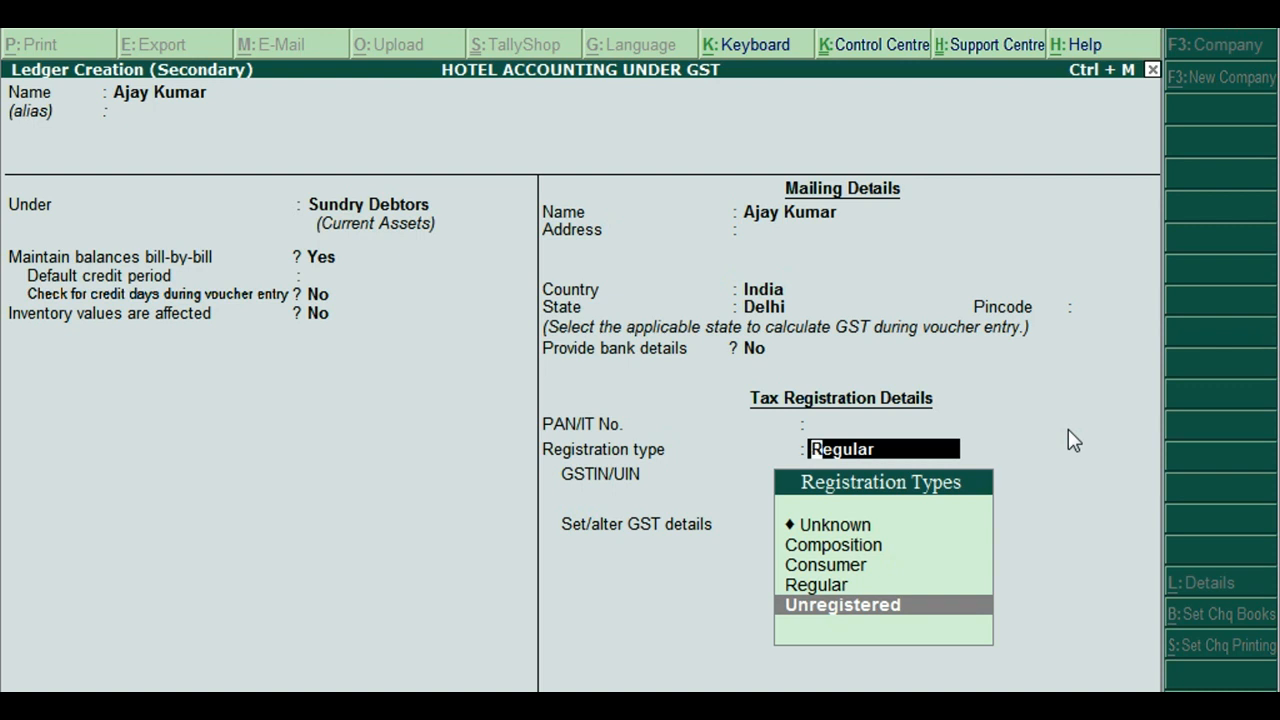
pyautogui.press('Up')
pyautogui.press('Up')
pyautogui.press('Down')
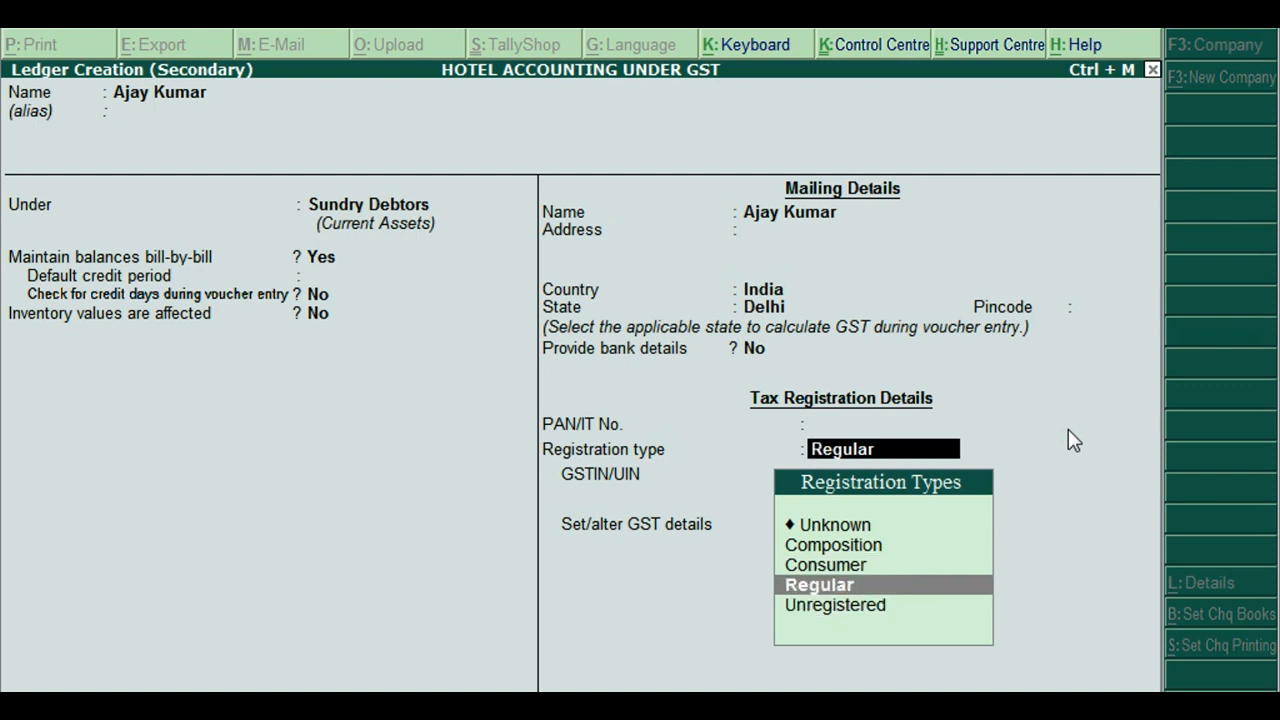
pyautogui.press('Up')
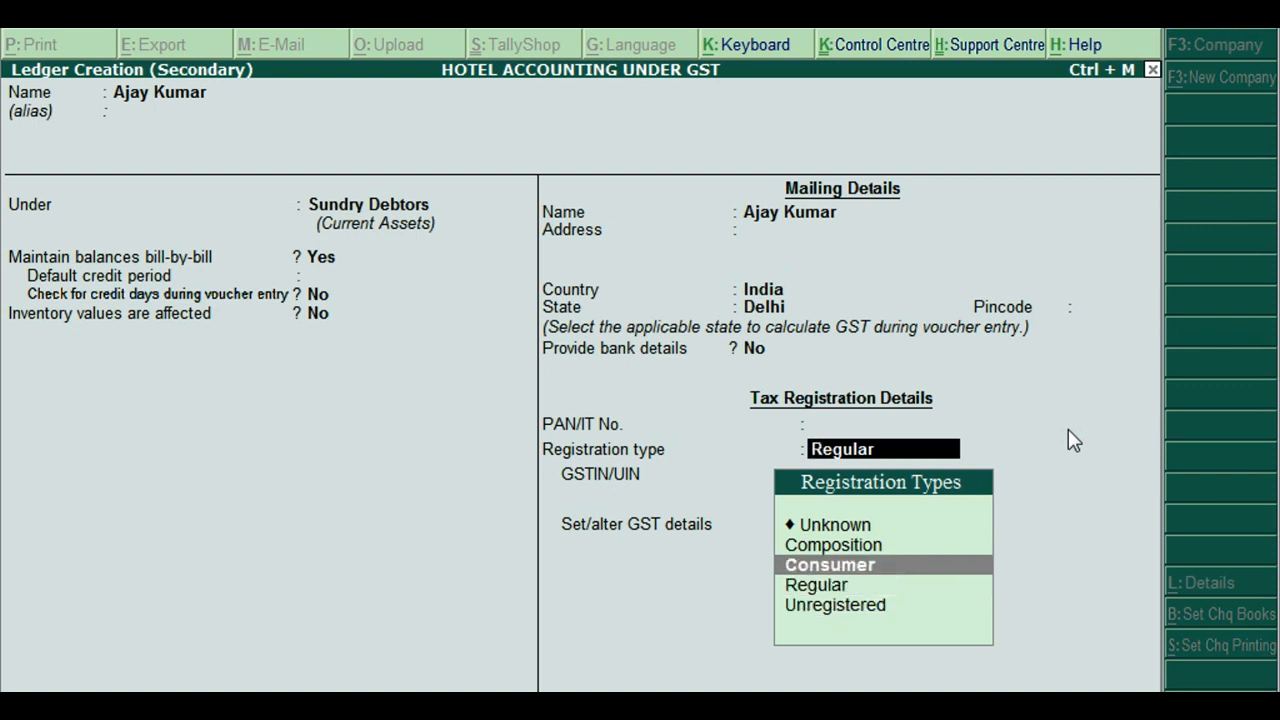
pyautogui.press('Down')
pyautogui.press('Up')
pyautogui.press('Down')
pyautogui.press('Down')
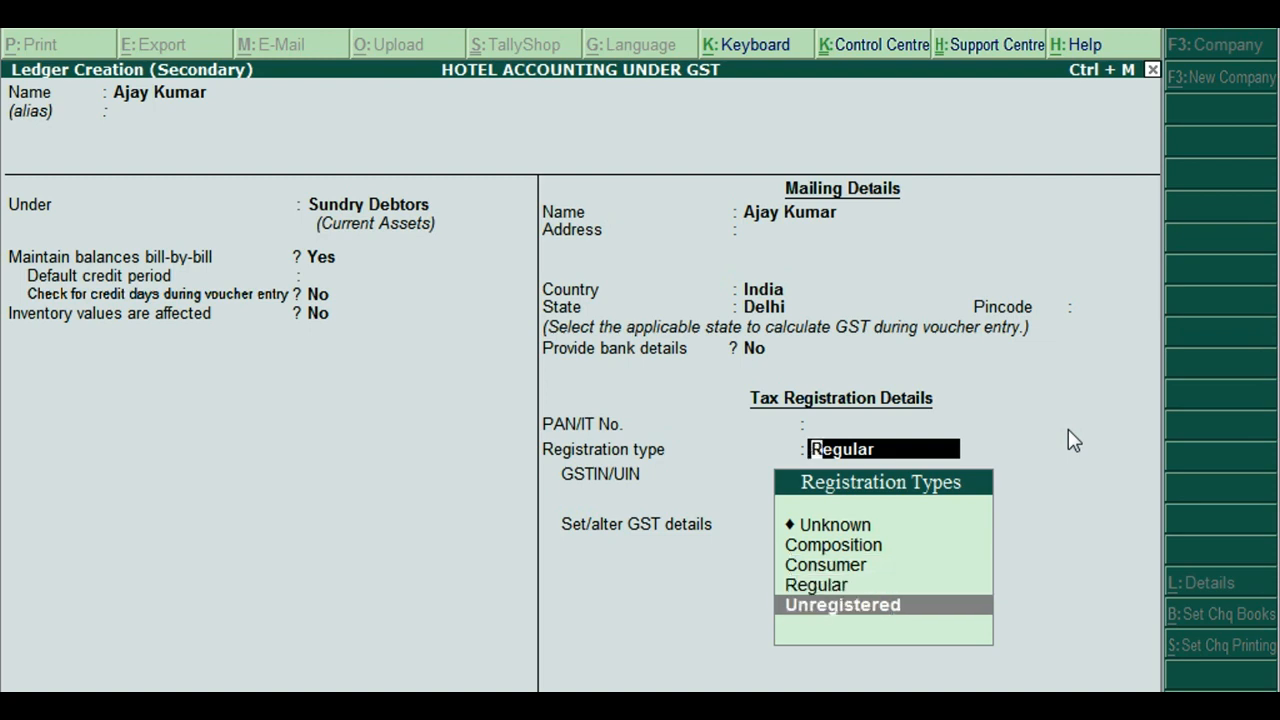
pyautogui.press('Up')
pyautogui.press('Up')
pyautogui.press('Return')
pyautogui.hotkey('ctrl', 'a')
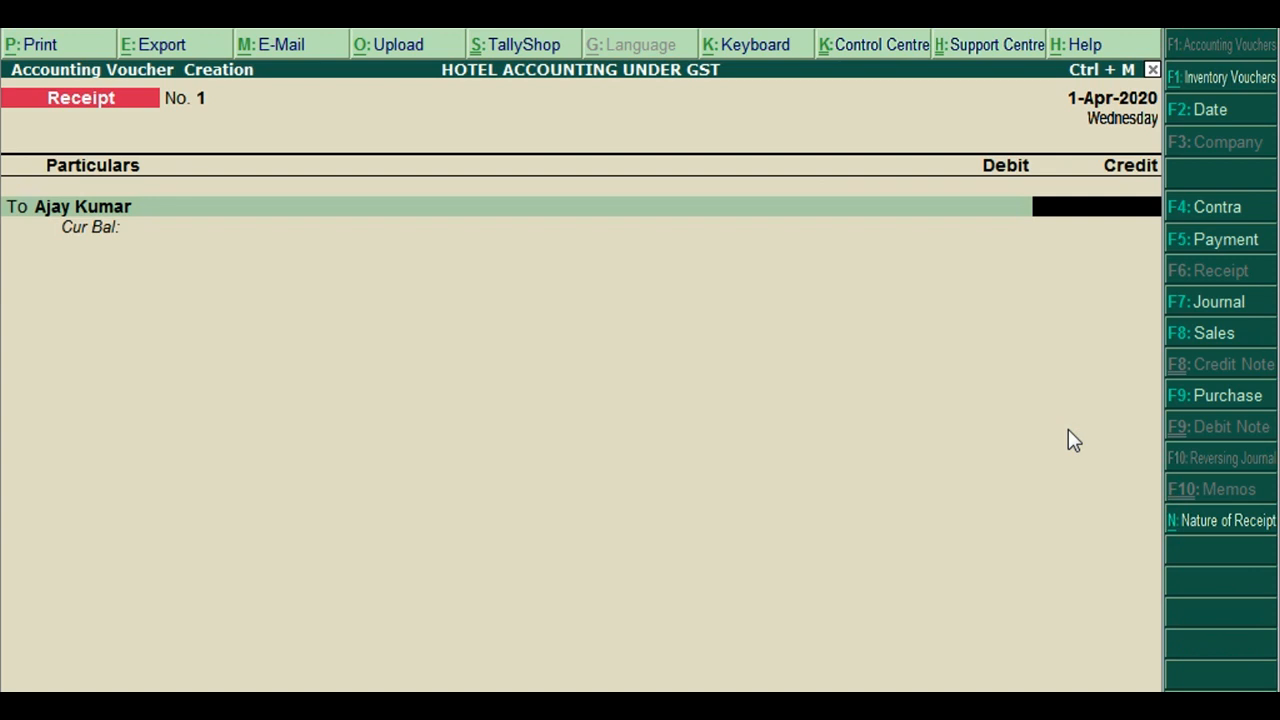
# Credit the customer 6,000 as a New Ref, debit Cash 6,000, and save Receipt No. 1
pyautogui.write('6000')
pyautogui.press('Return')
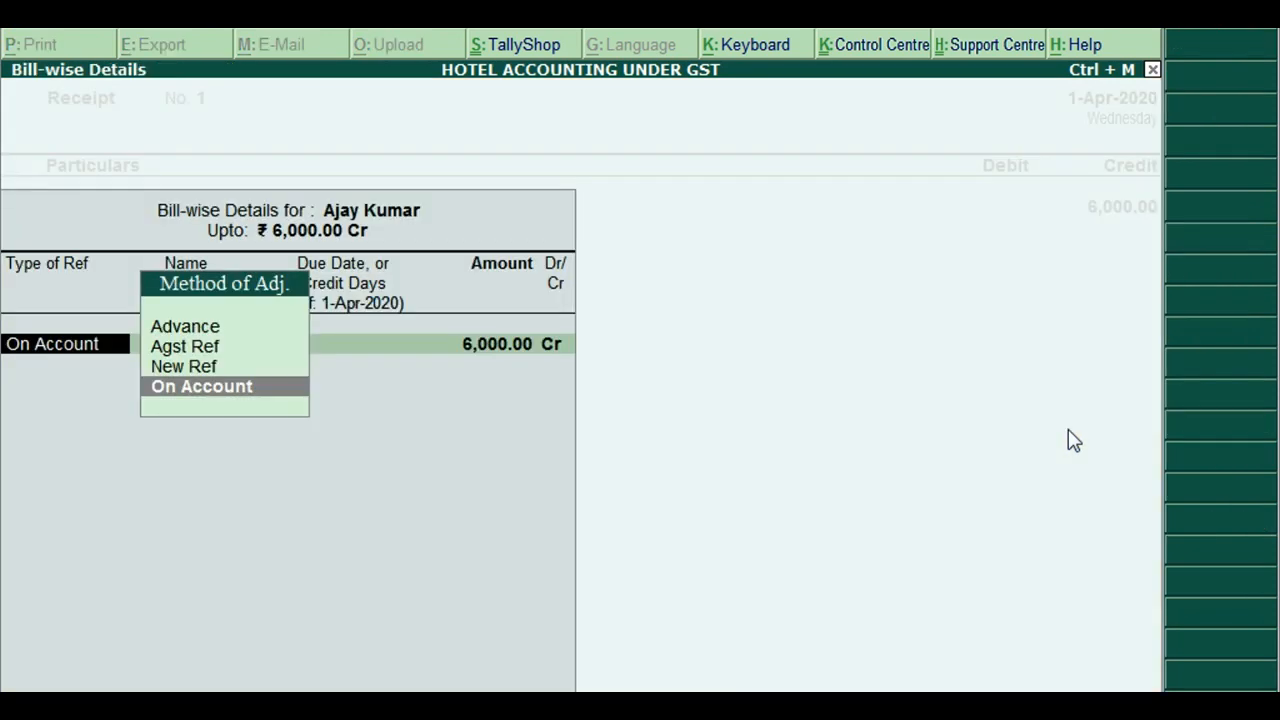
pyautogui.press('Up')
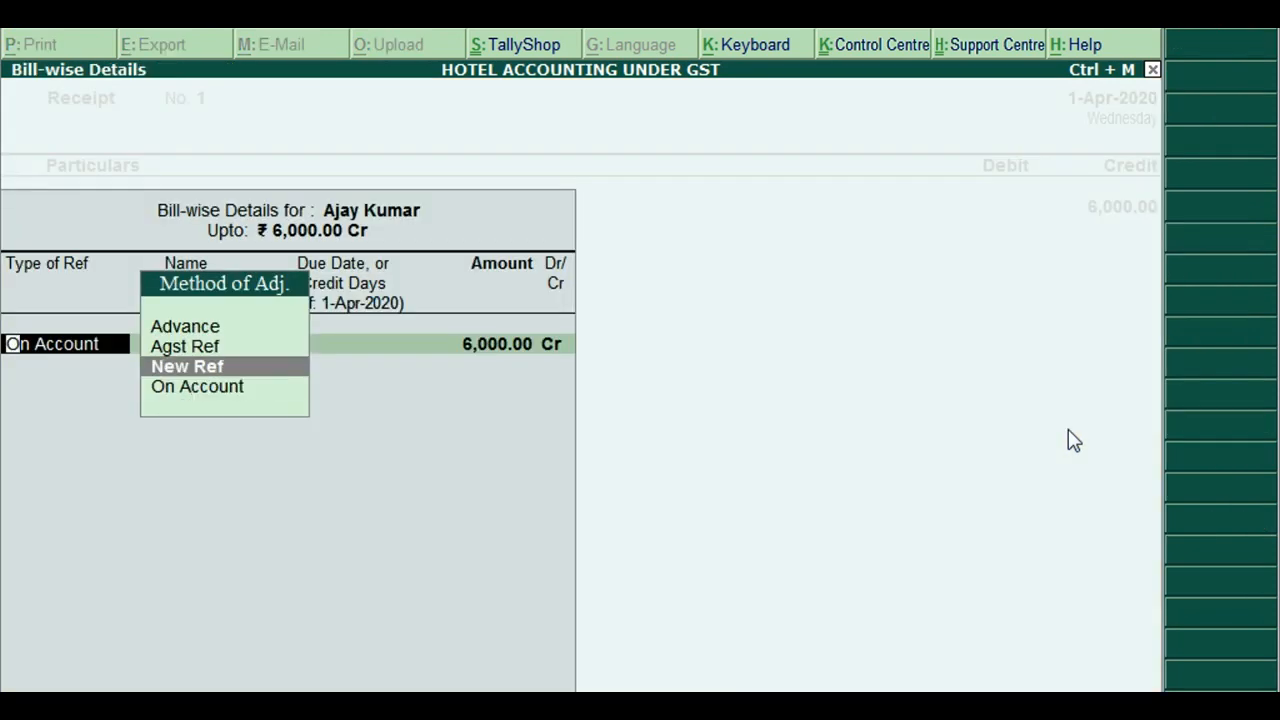
pyautogui.press('Return')
pyautogui.press('Return')
pyautogui.press('Return')
pyautogui.press('Return')
pyautogui.press('Return')
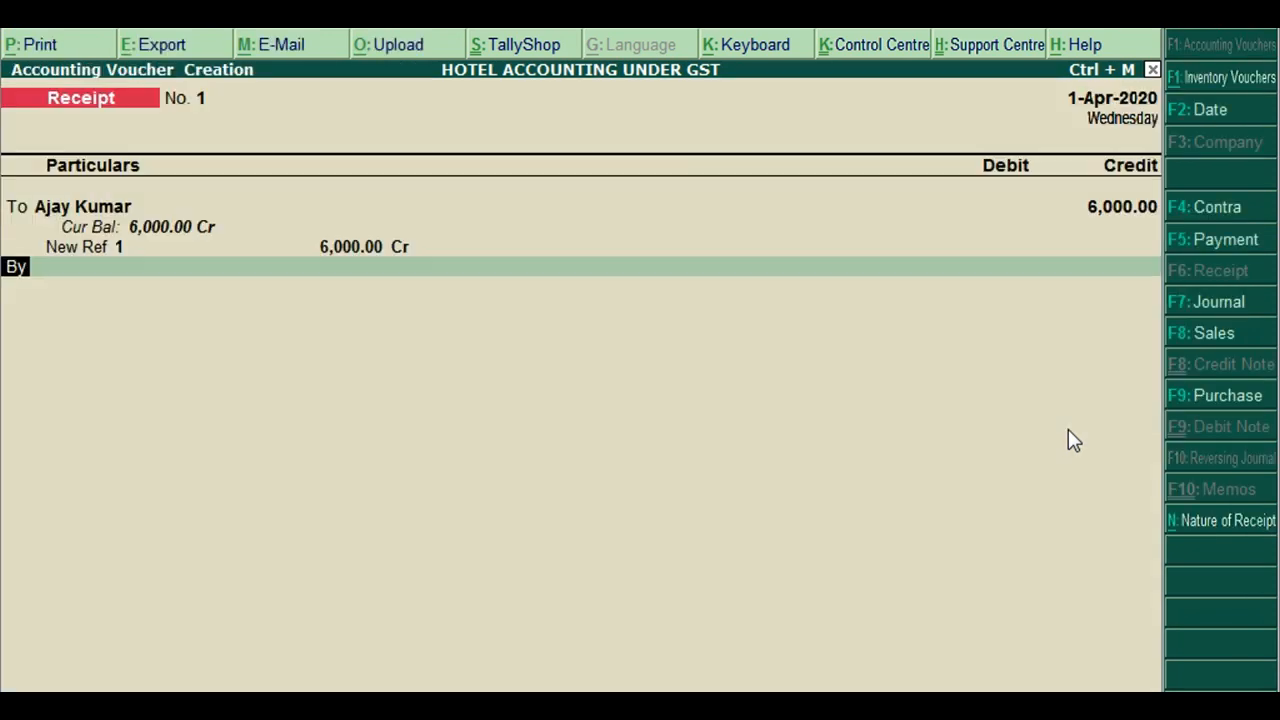
pyautogui.press('Return')
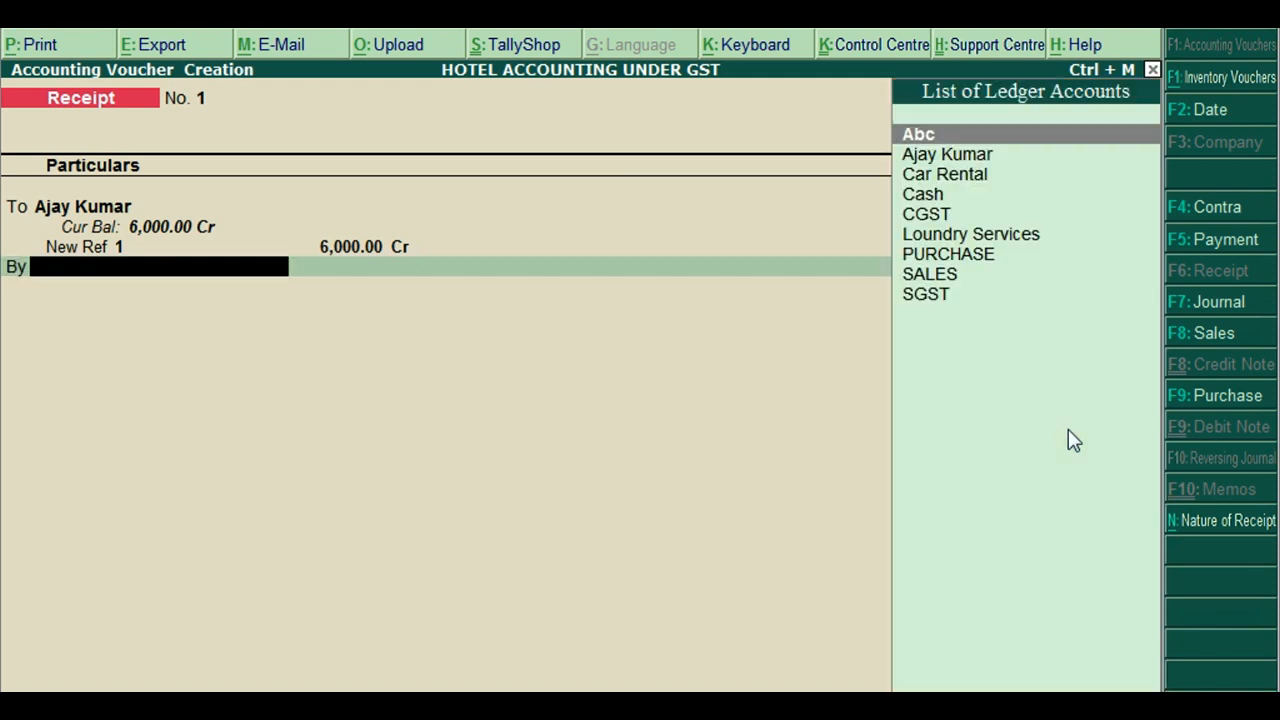
pyautogui.write('Cash')
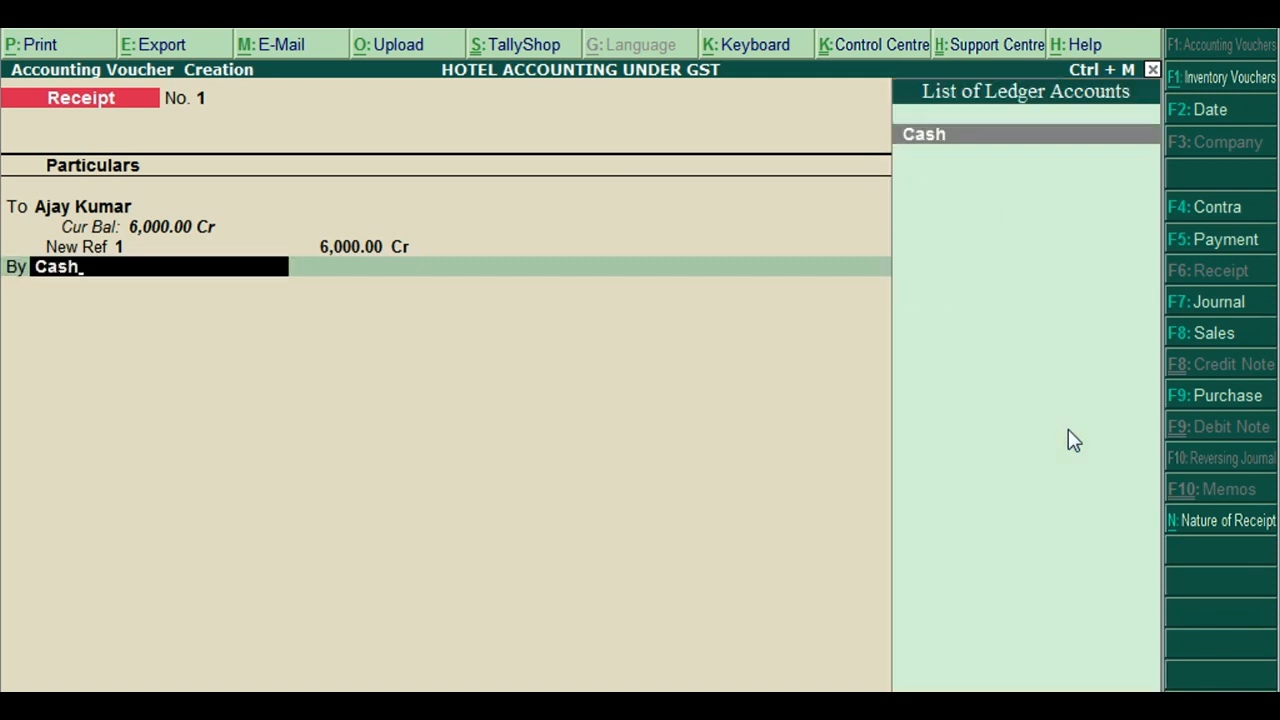
pyautogui.press('Return')
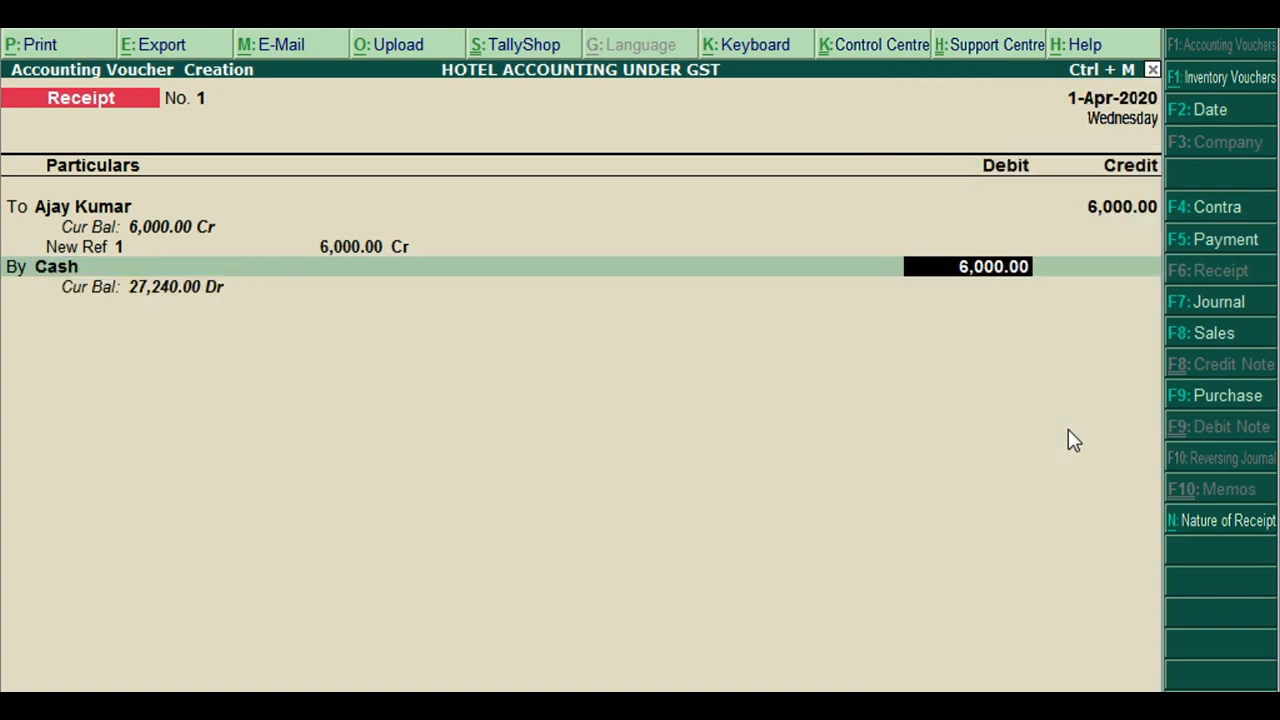
pyautogui.press('Return')
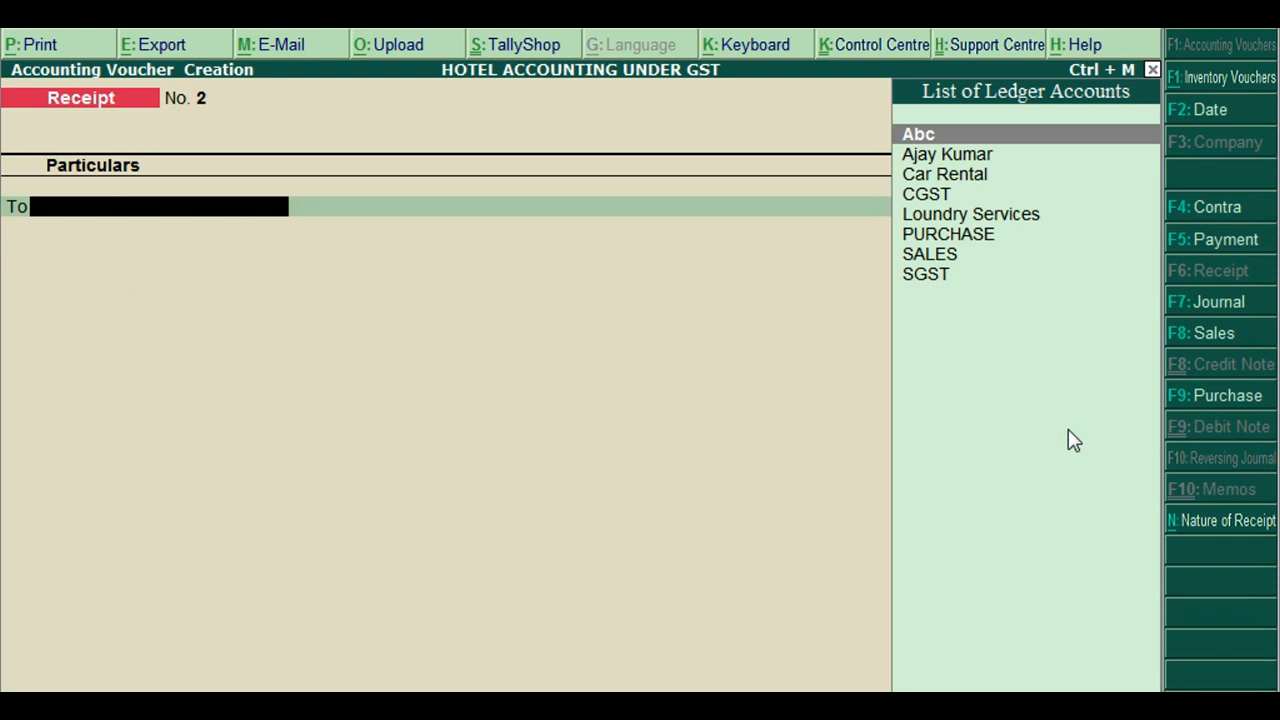
# Start sales voucher No. 6 with the advance-paying customer as the party
pyautogui.press('F8')
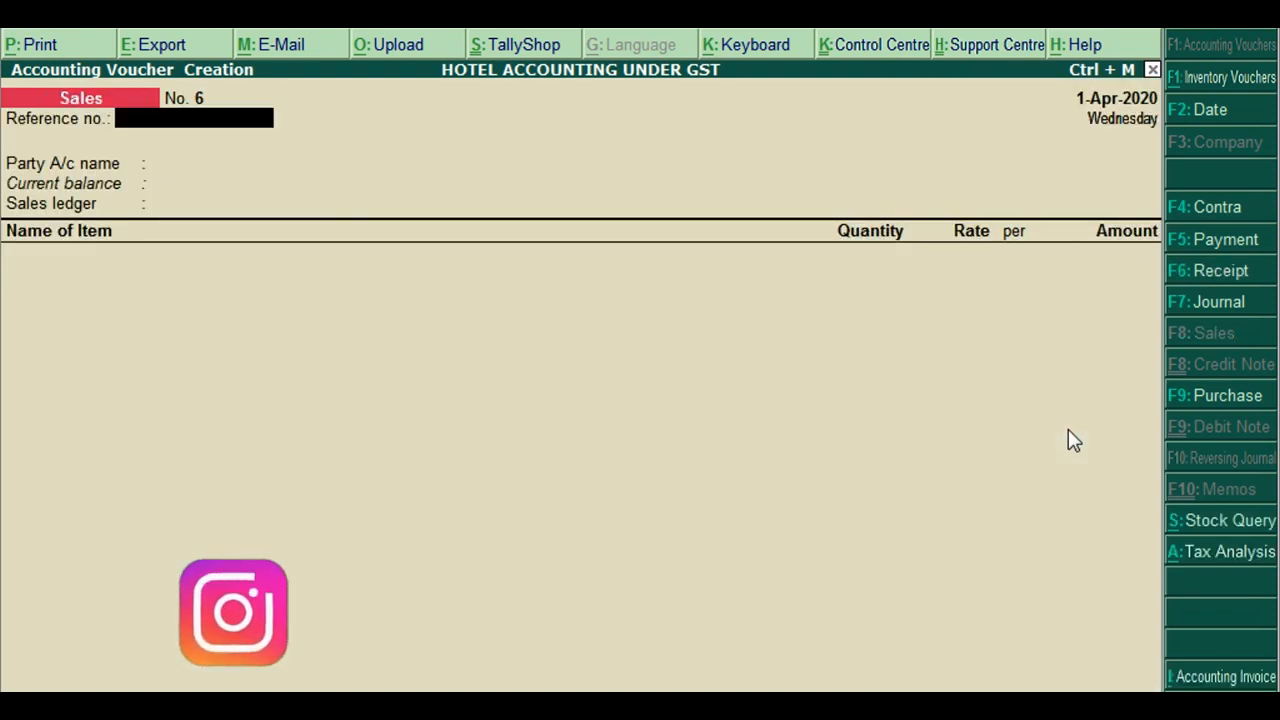
pyautogui.press('Return')
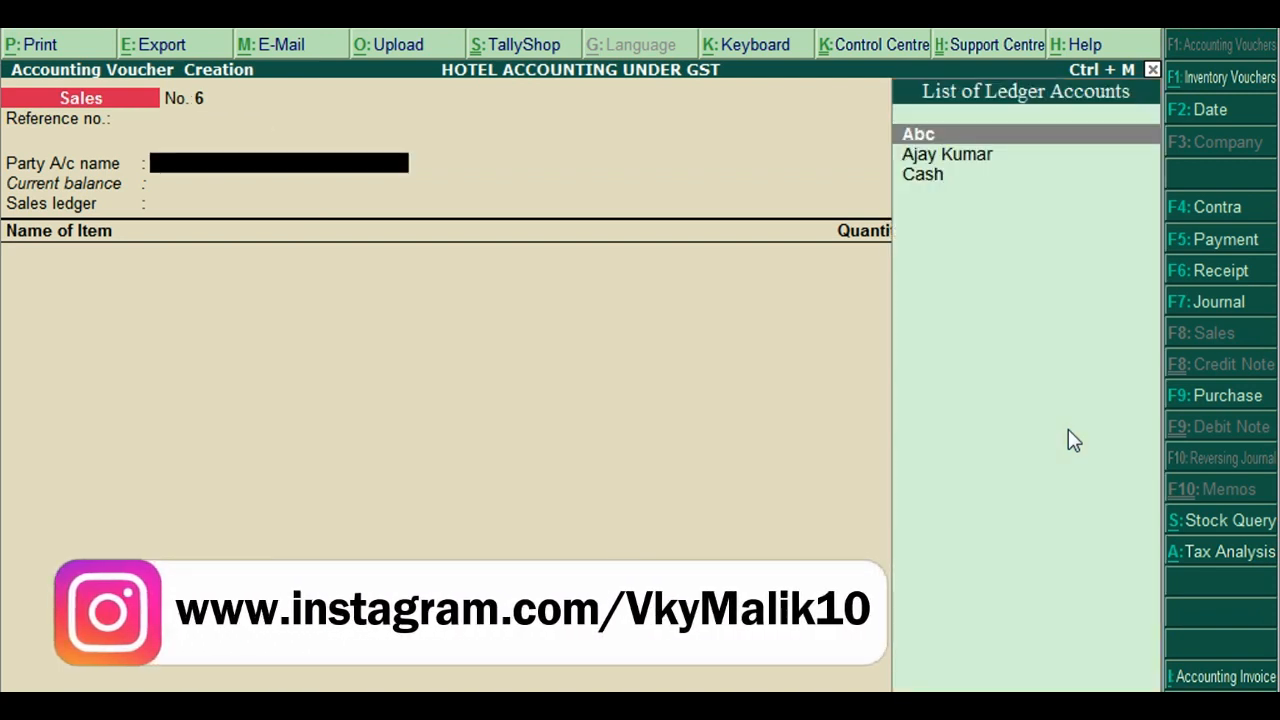
pyautogui.press('Down')
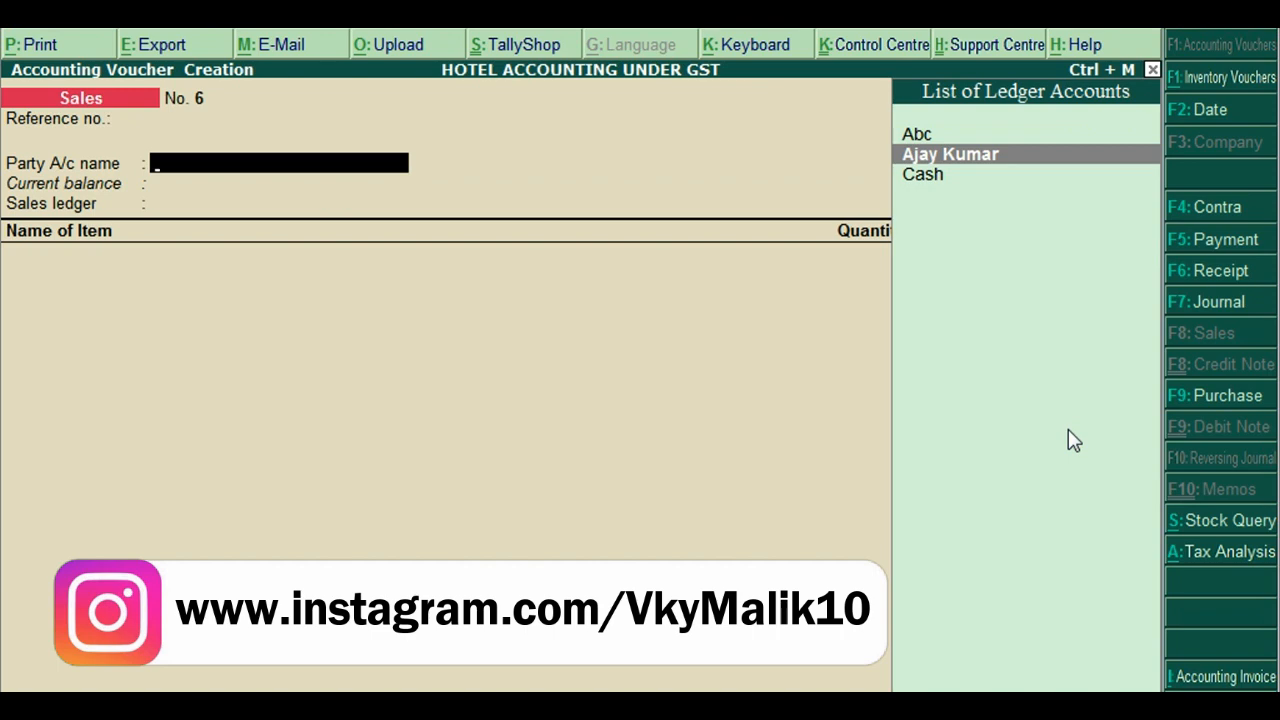
pyautogui.press('Return')
pyautogui.press('Return')
pyautogui.press('Return')
pyautogui.press('Return')
pyautogui.press('Return')
pyautogui.press('Return')
pyautogui.press('Return')
pyautogui.press('Return')
pyautogui.press('Return')
pyautogui.press('Return')
pyautogui.press('Return')
pyautogui.press('Return')
pyautogui.press('Return')
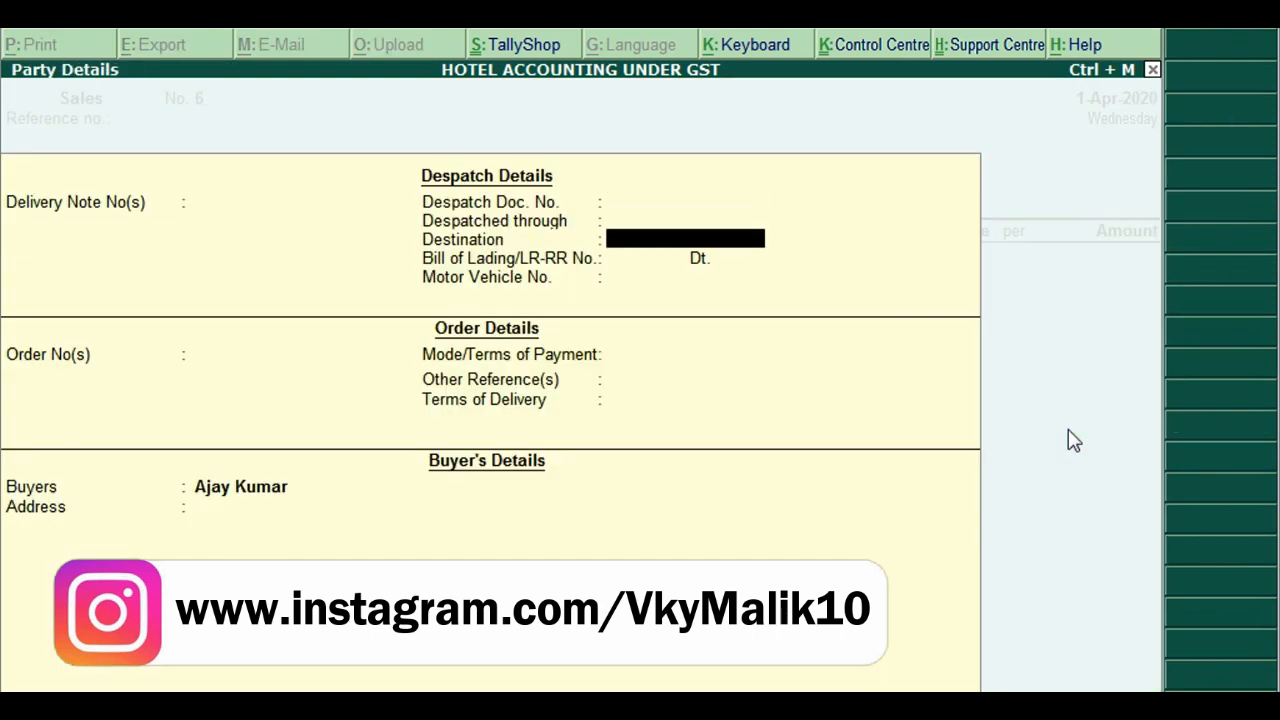
pyautogui.press('Return')
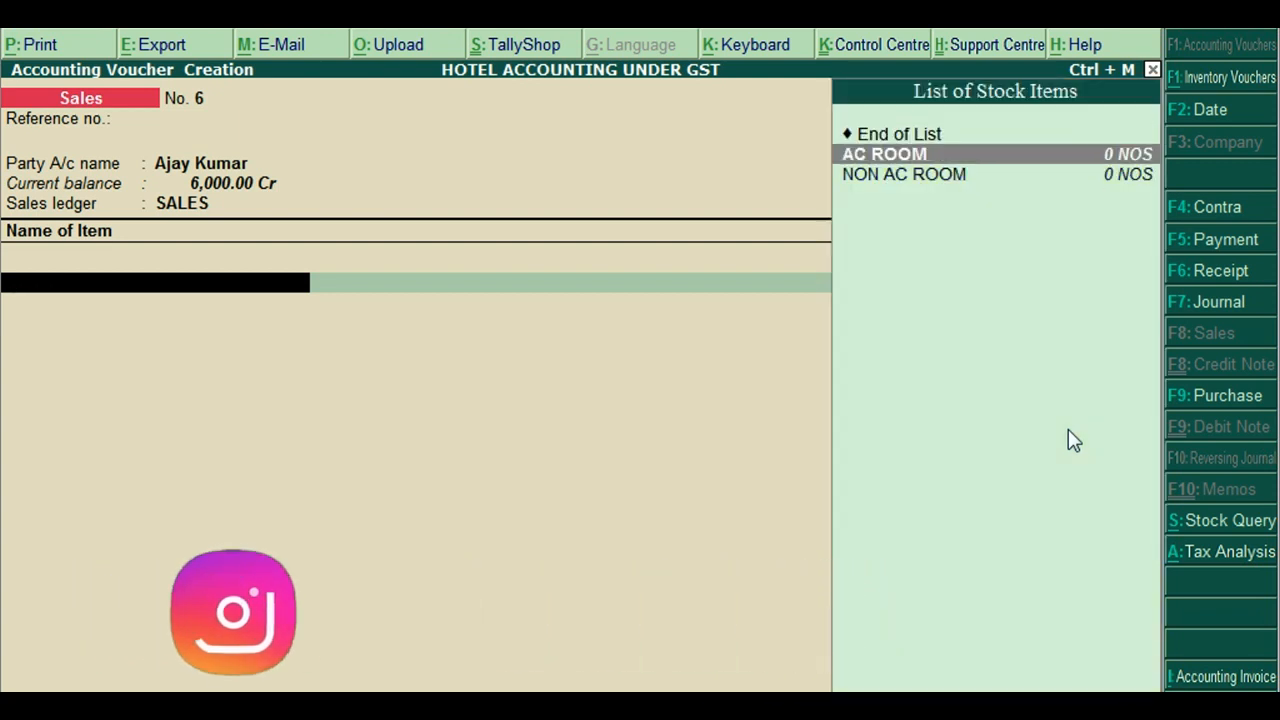
# Bill one AC ROOM described as Room 12 at a rate of 8,000
pyautogui.press('Return')
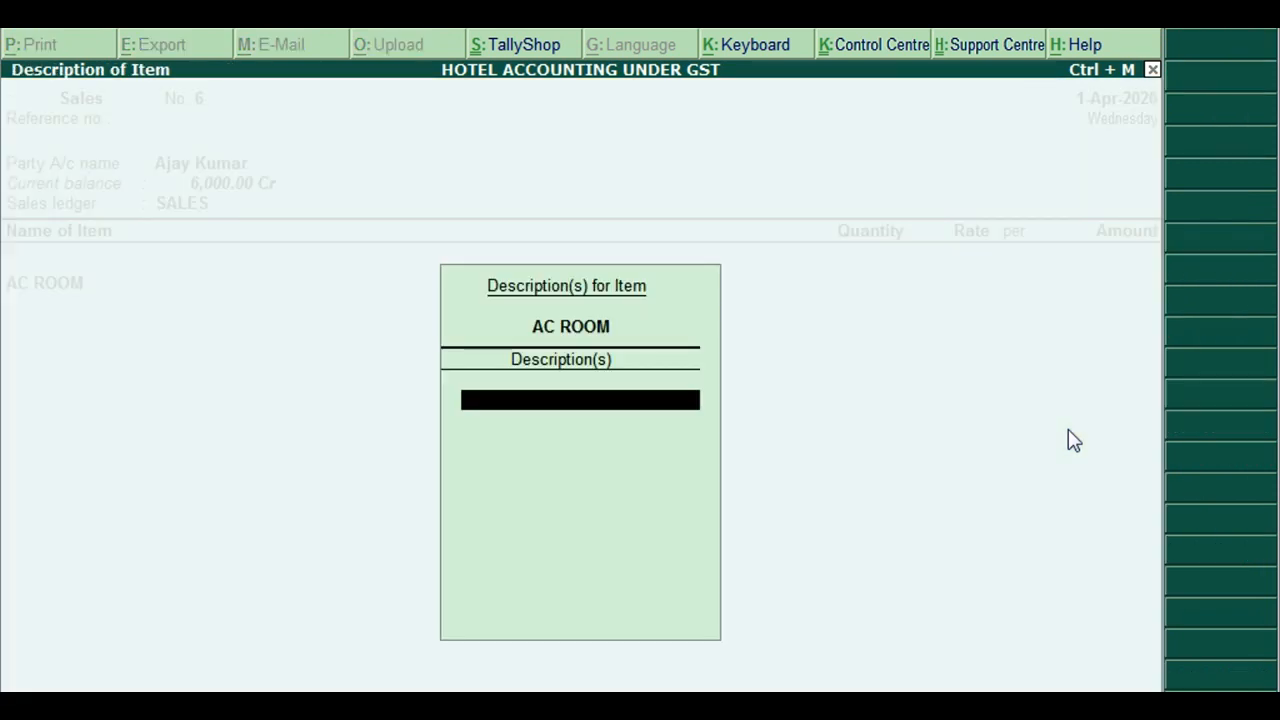
pyautogui.write('Room 12')
pyautogui.press('Return')
pyautogui.press('Return')
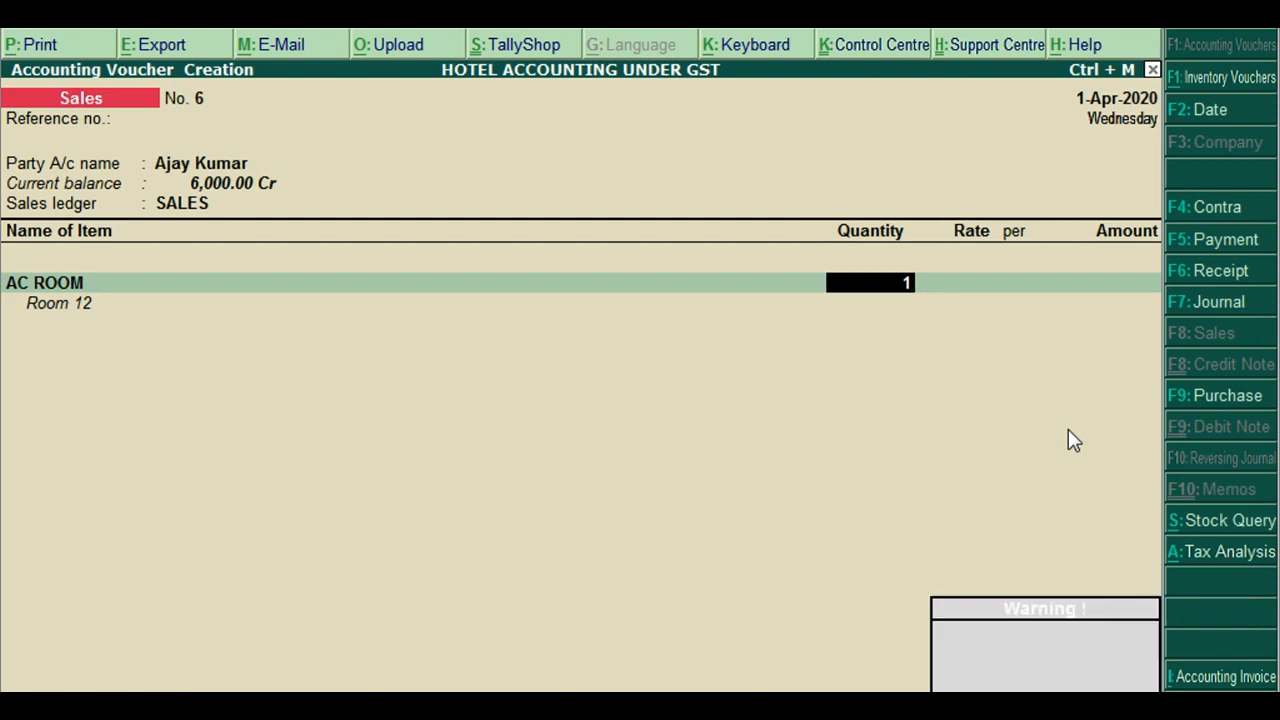
pyautogui.press('Return')
pyautogui.write('8000')
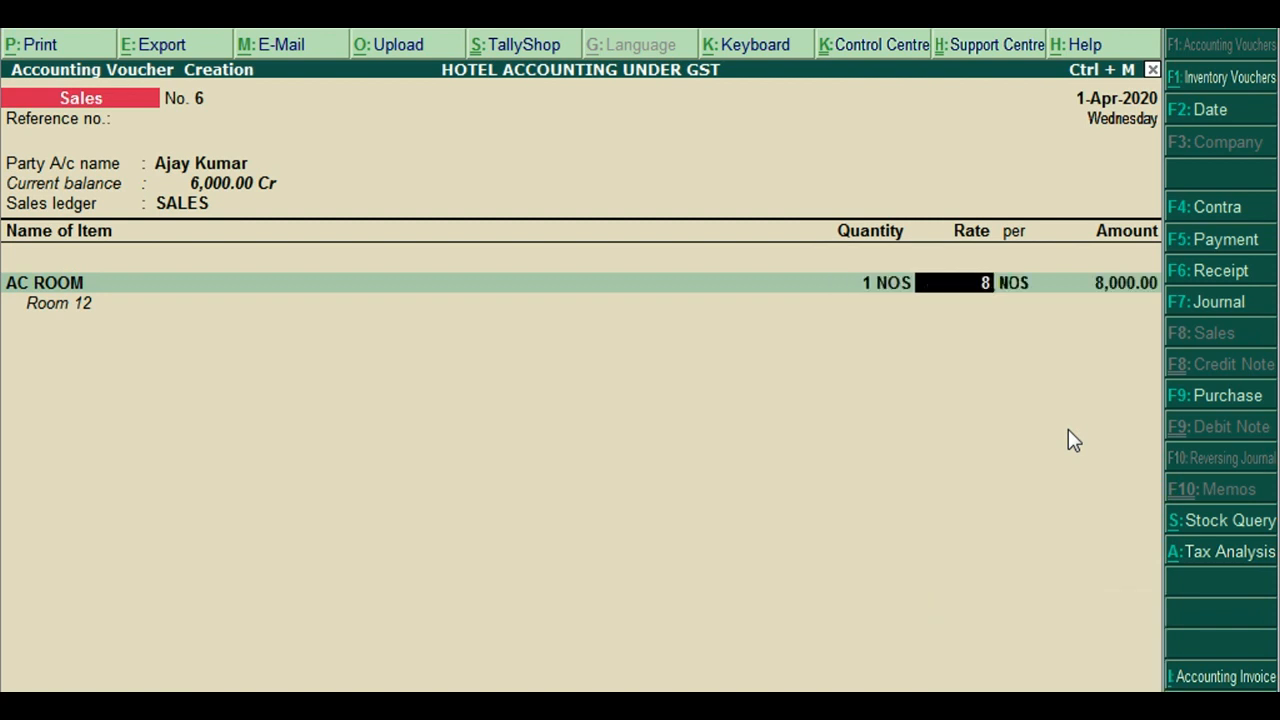
pyautogui.press('Return')
pyautogui.press('Return')
pyautogui.press('Return')
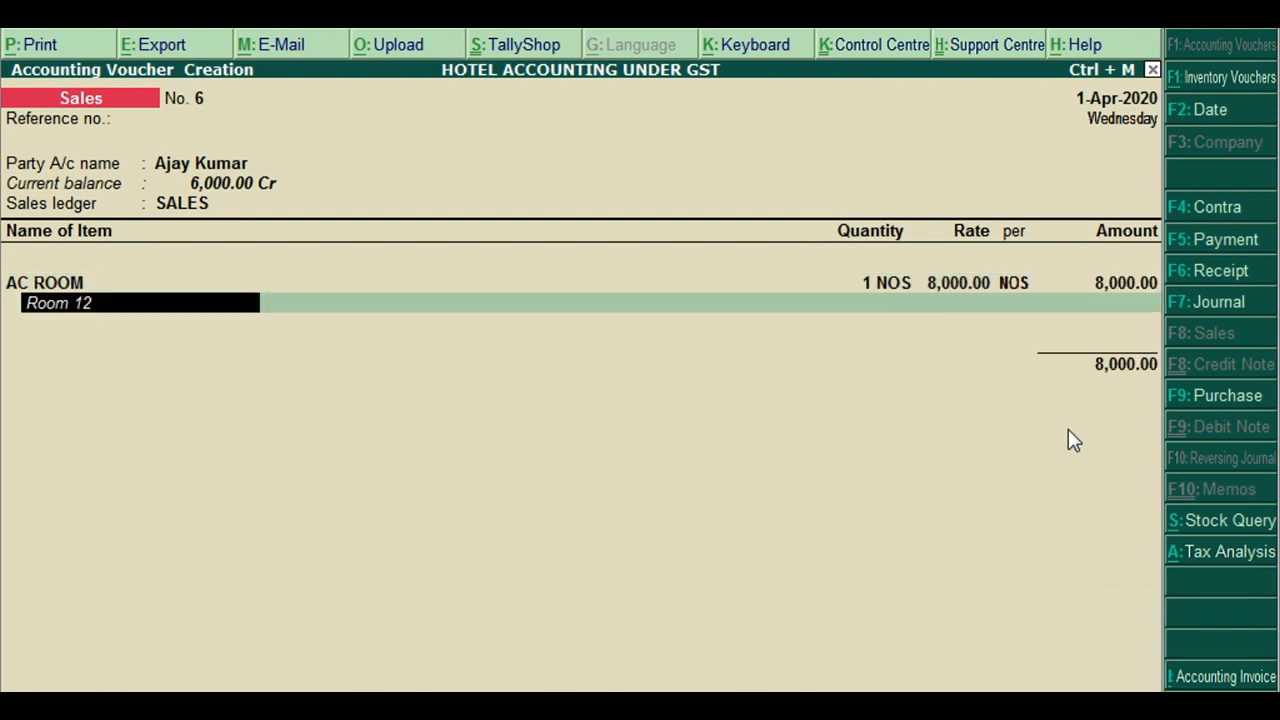
pyautogui.press('Return')
pyautogui.press('Return')
# Add CGST and SGST lines of 1,120.00 each
pyautogui.write('Cgst')
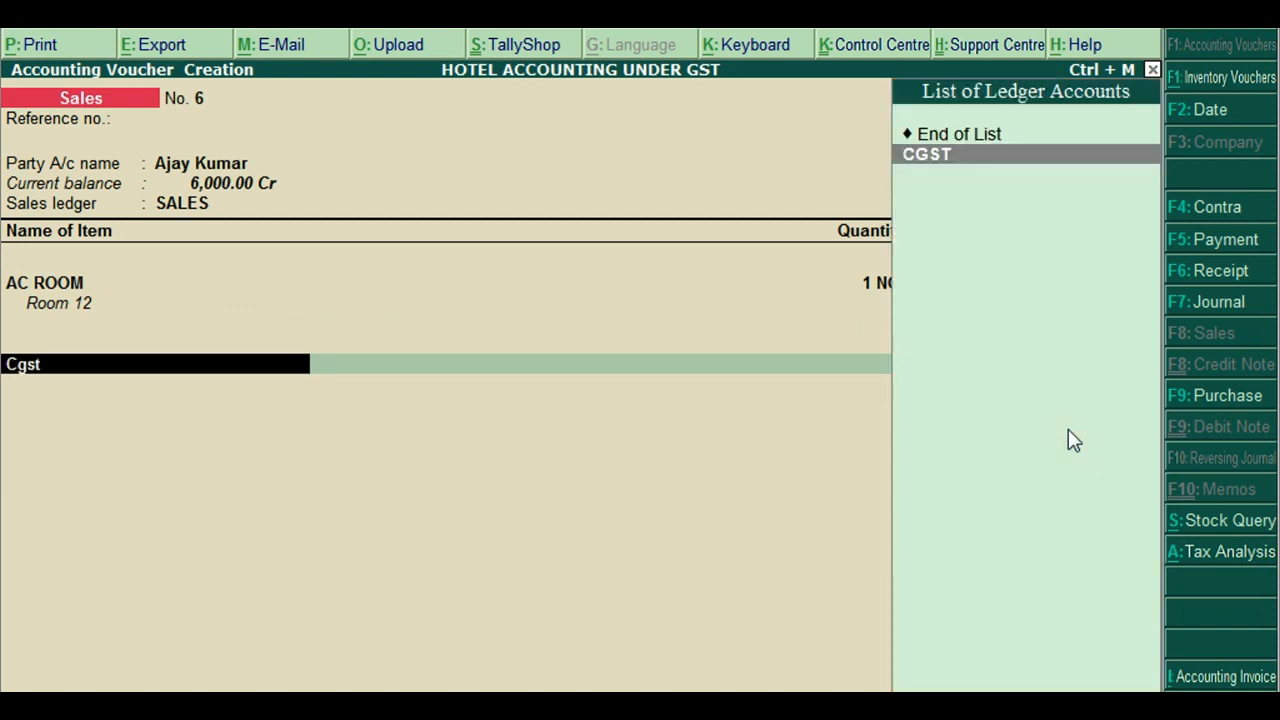
pyautogui.press('Return')
pyautogui.press('Return')
pyautogui.write('Sgst')
pyautogui.press('Return')
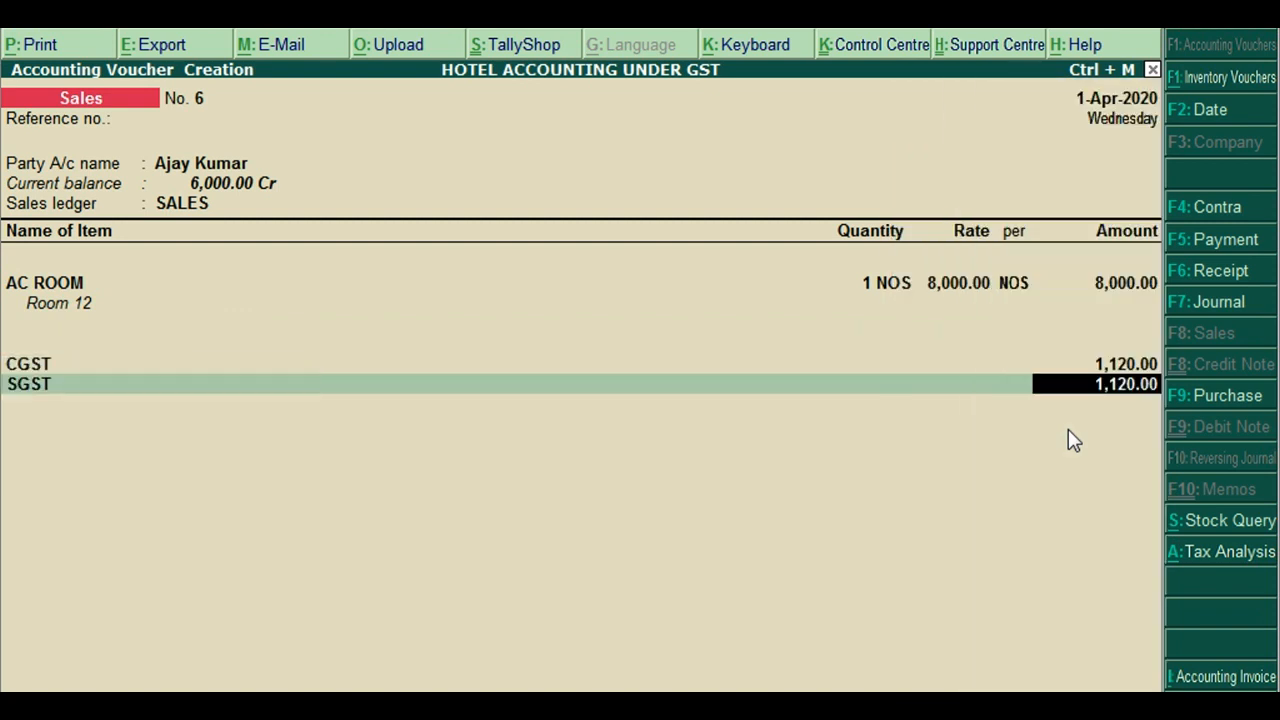
pyautogui.press('Return')
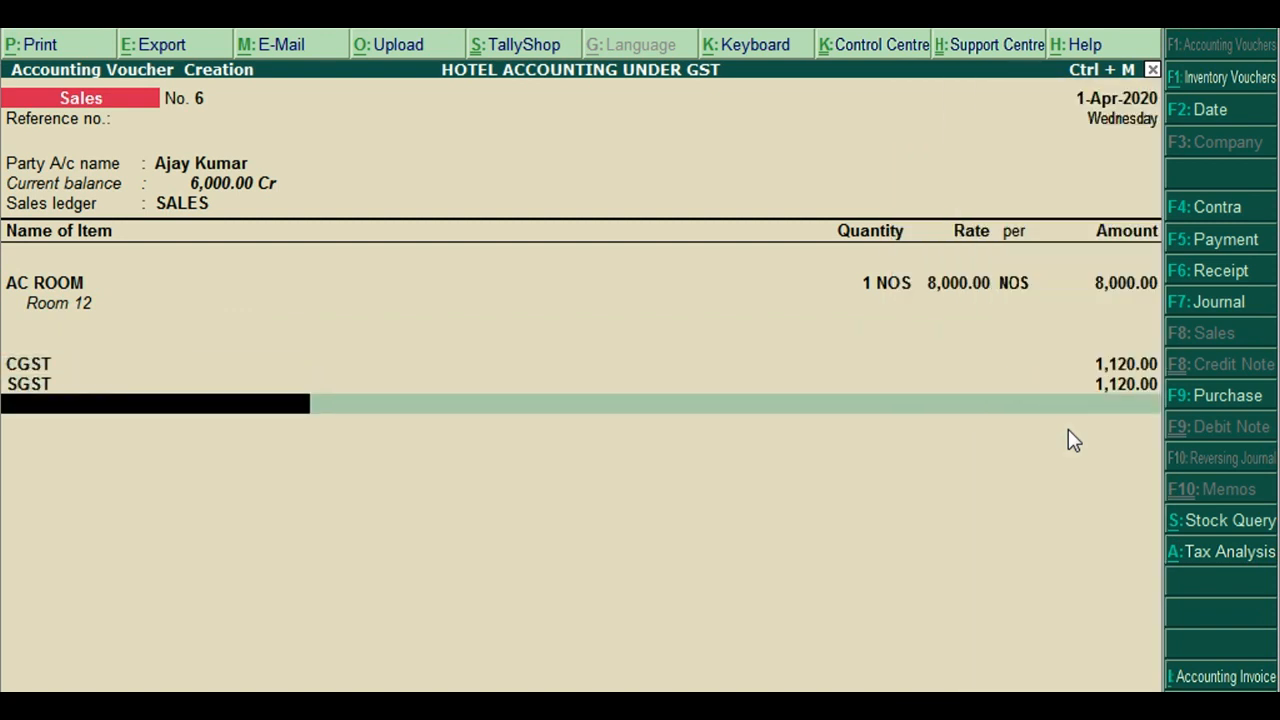
pyautogui.press('Return')
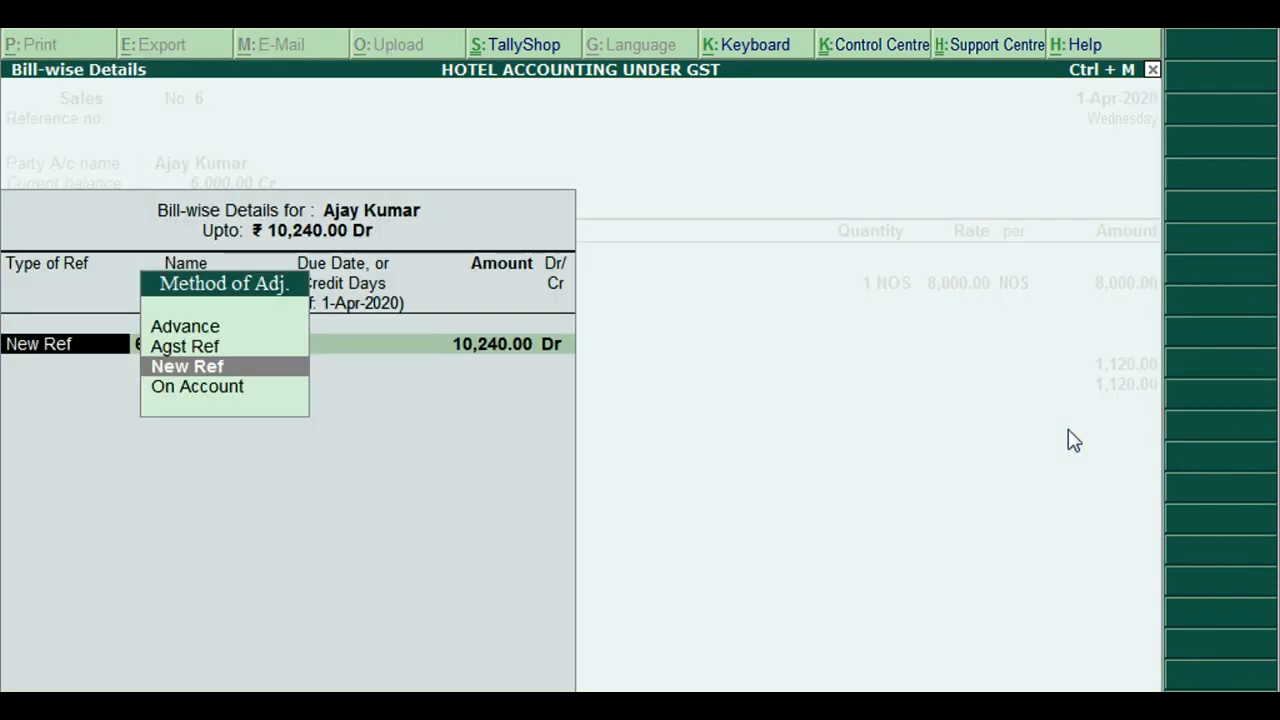
# Adjust 6,000 Dr against advance bill 1, keep 4,240 Dr as New Ref 6, and save
pyautogui.press('Up')
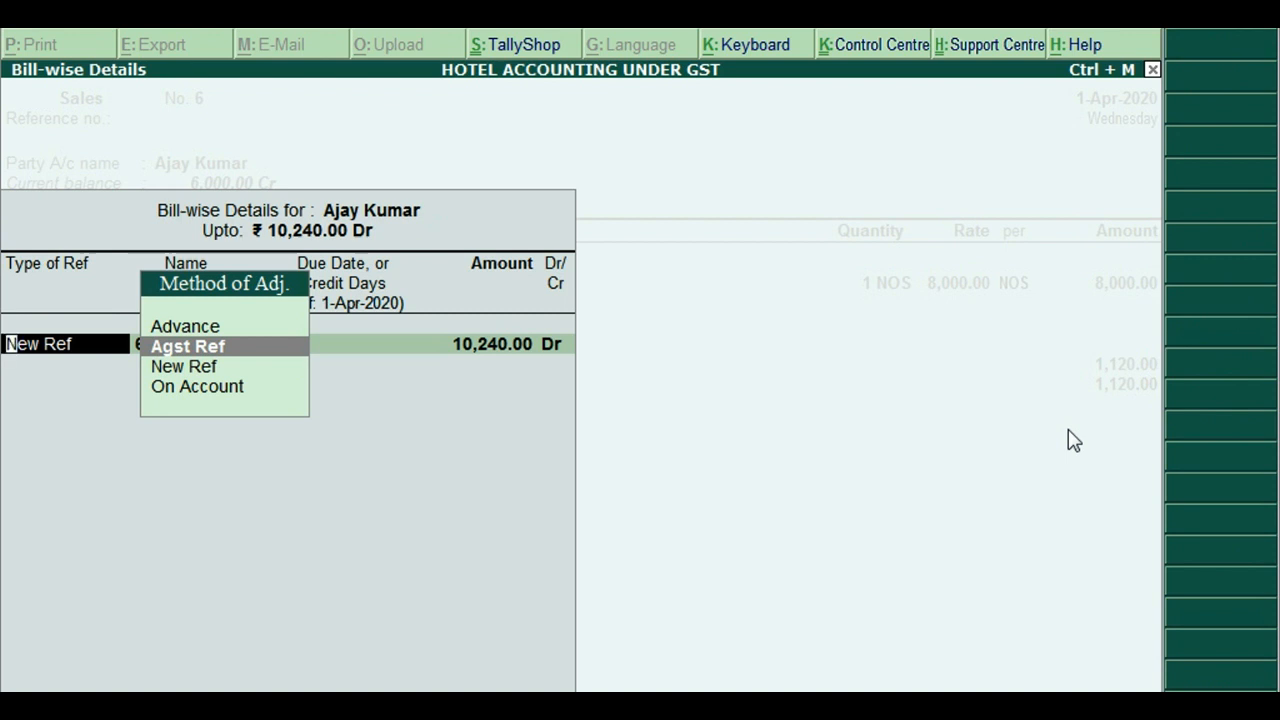
pyautogui.press('Return')
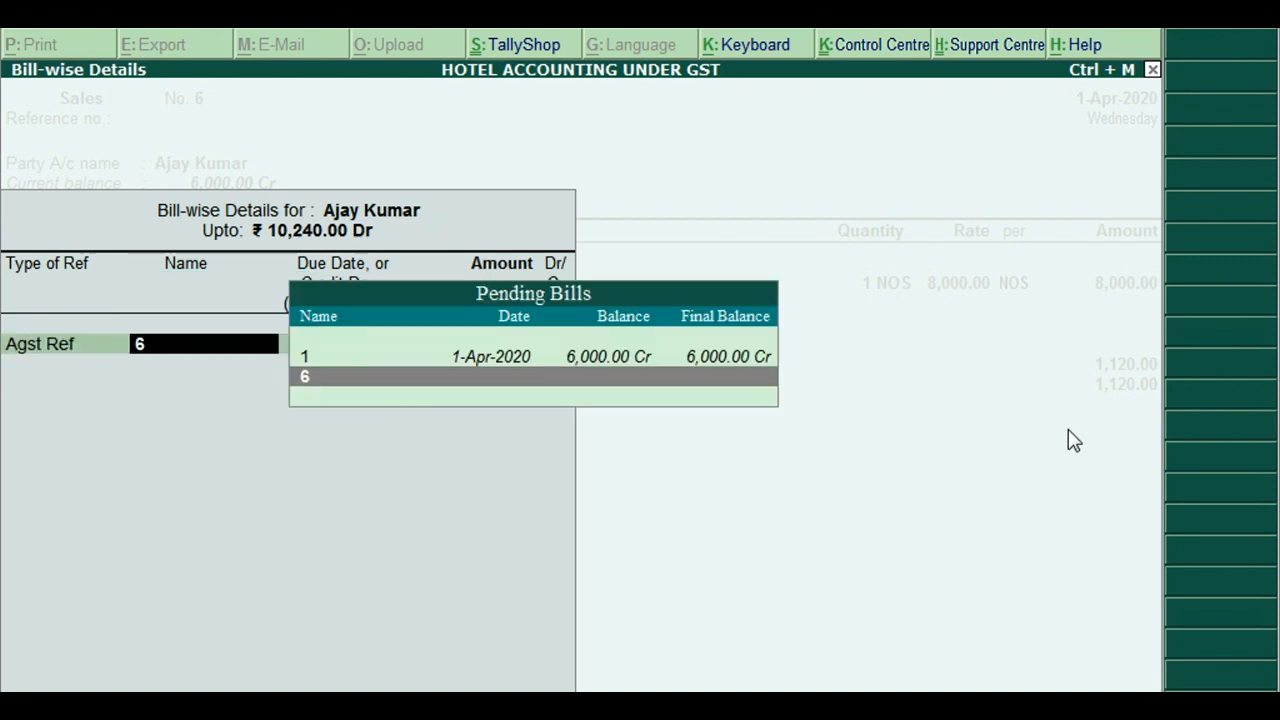
pyautogui.press('Up')
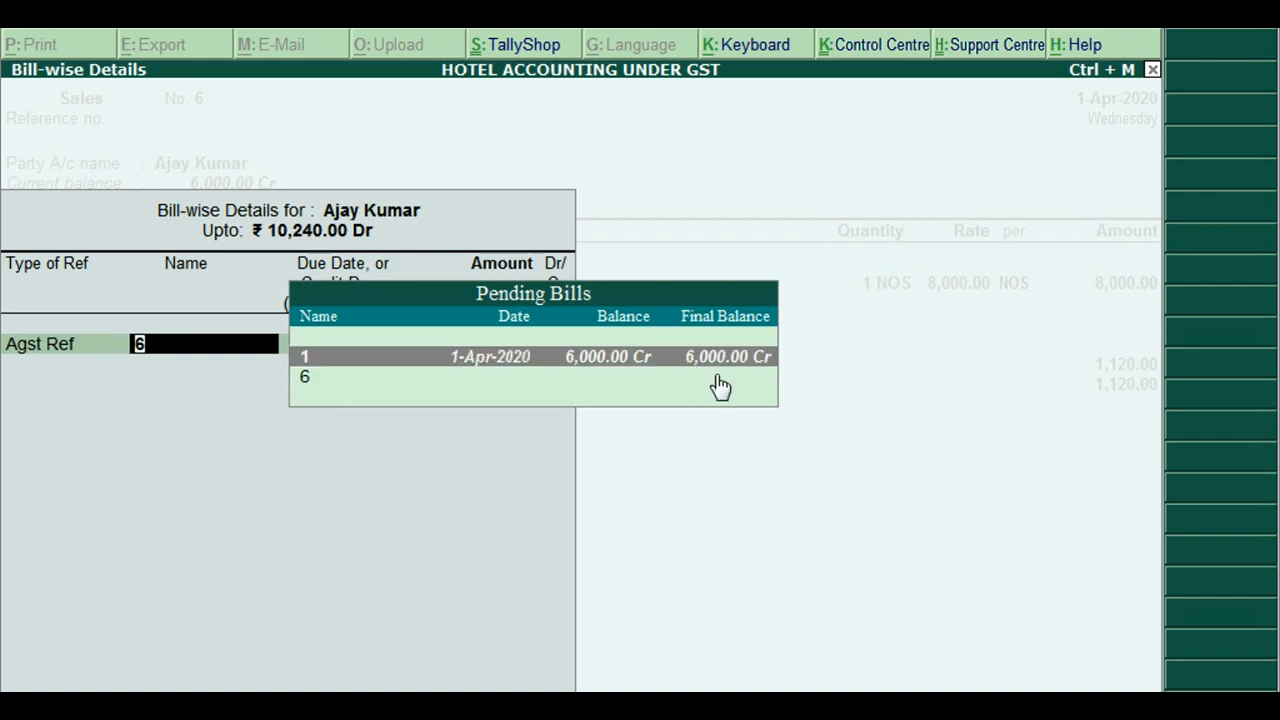
pyautogui.press('Return')
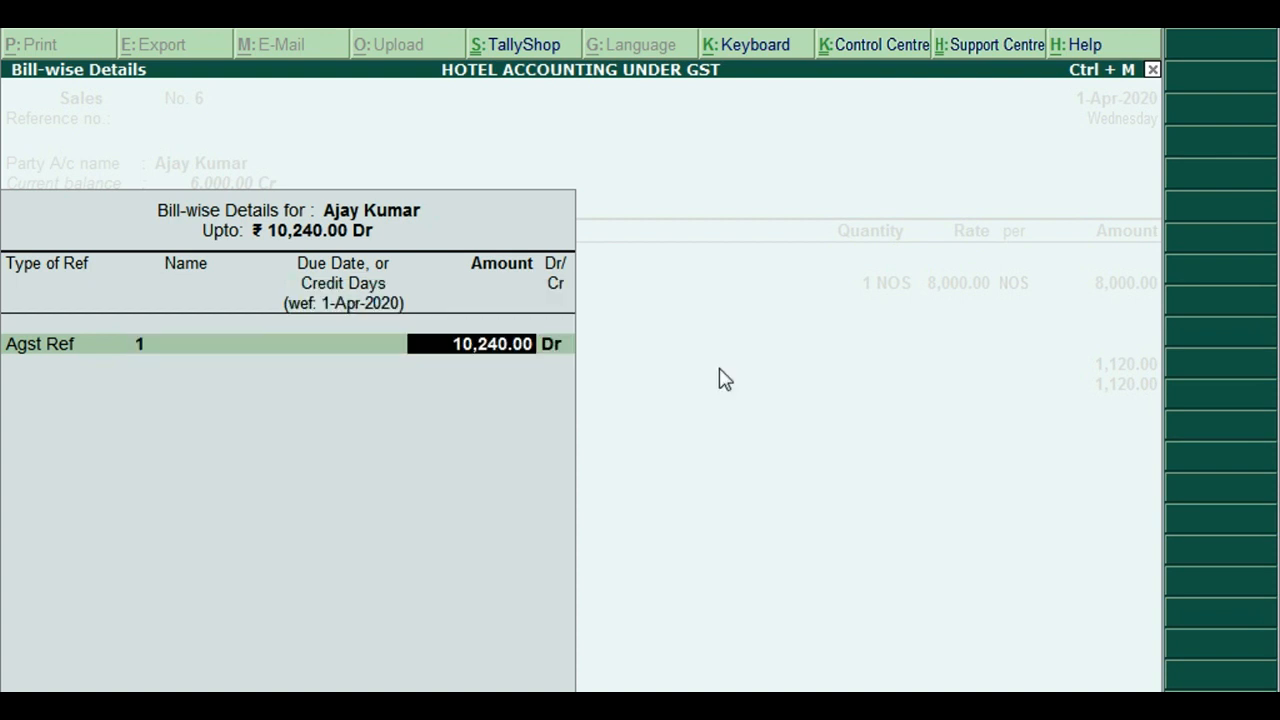
pyautogui.write('6000')
pyautogui.press('Return')
pyautogui.press('Return')
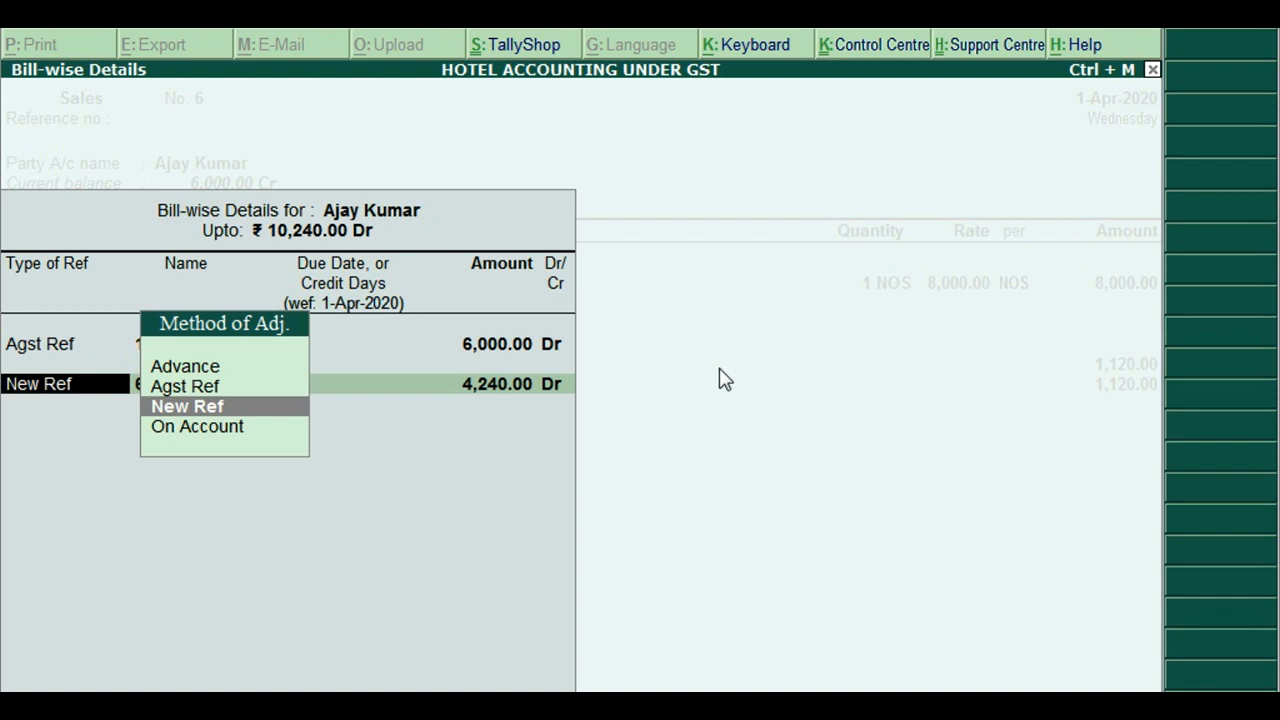
pyautogui.press('Return')
pyautogui.press('Return')
pyautogui.press('Return')
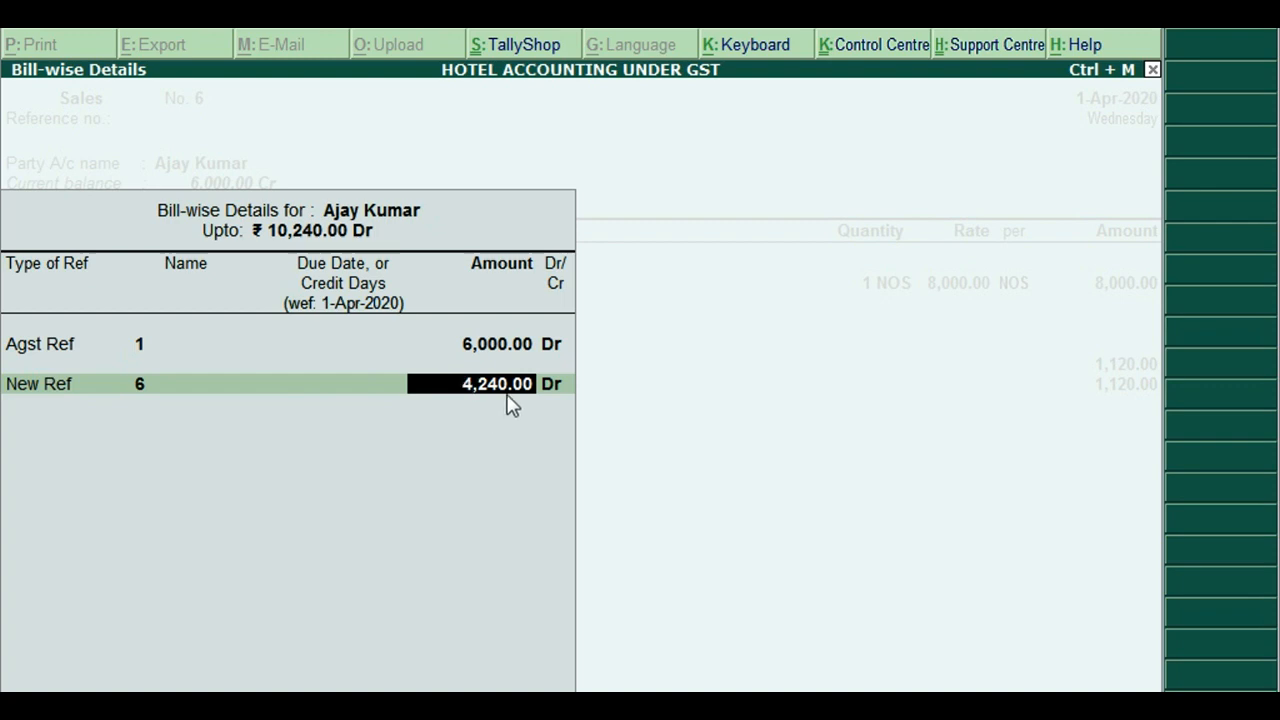
pyautogui.press('Return')
pyautogui.press('Return')
pyautogui.press('Return')
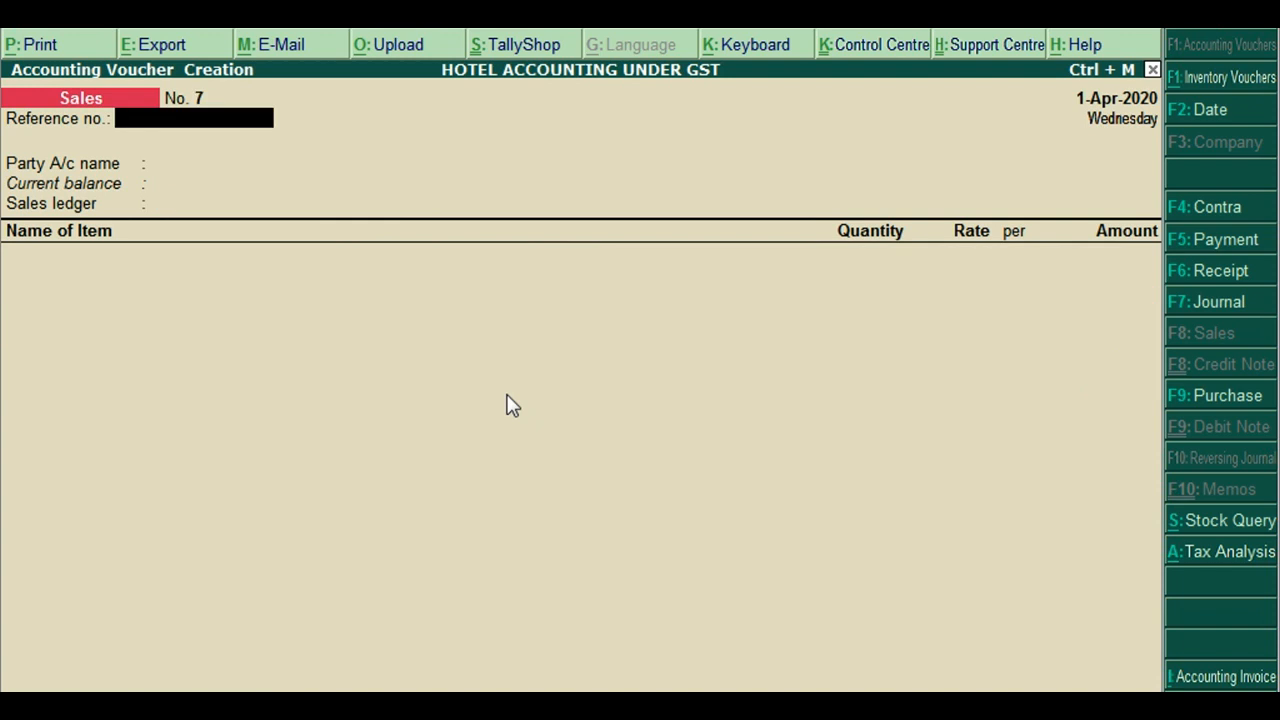
# Record Receipt No. 2 crediting the customer 4,240.00 against bill 6, received into Cash
pyautogui.press('F6')
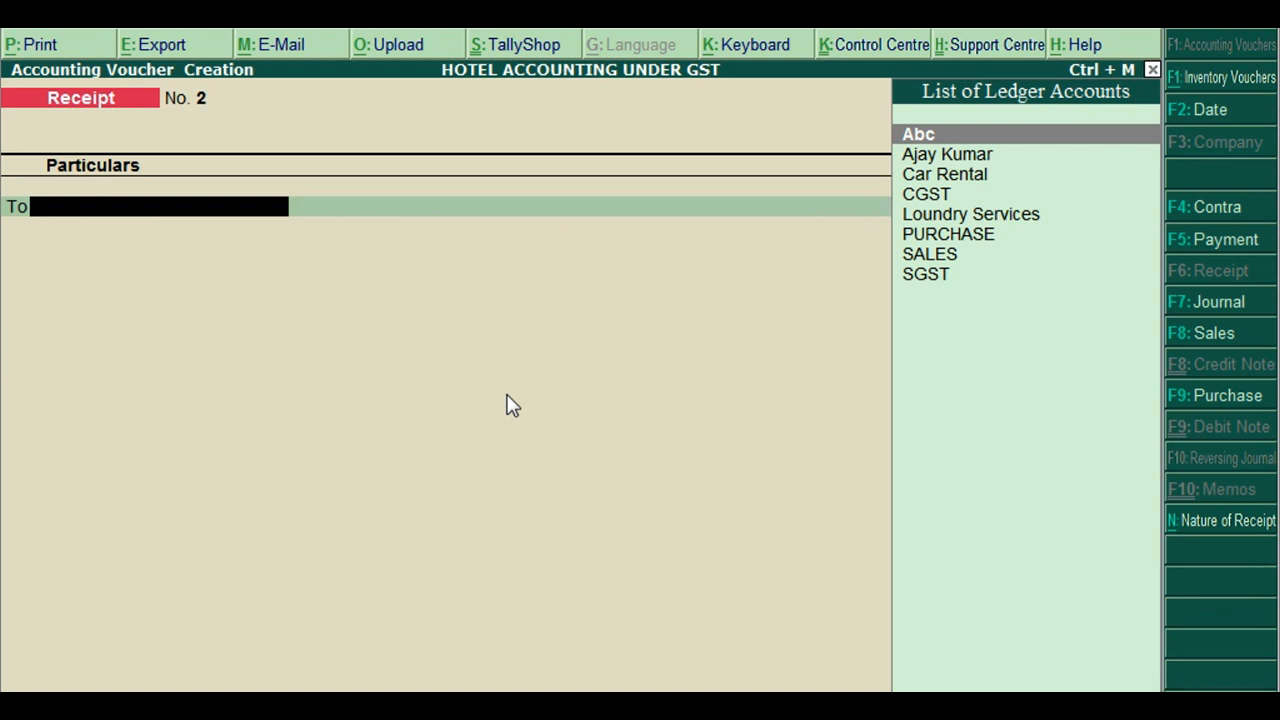
pyautogui.press('Down')
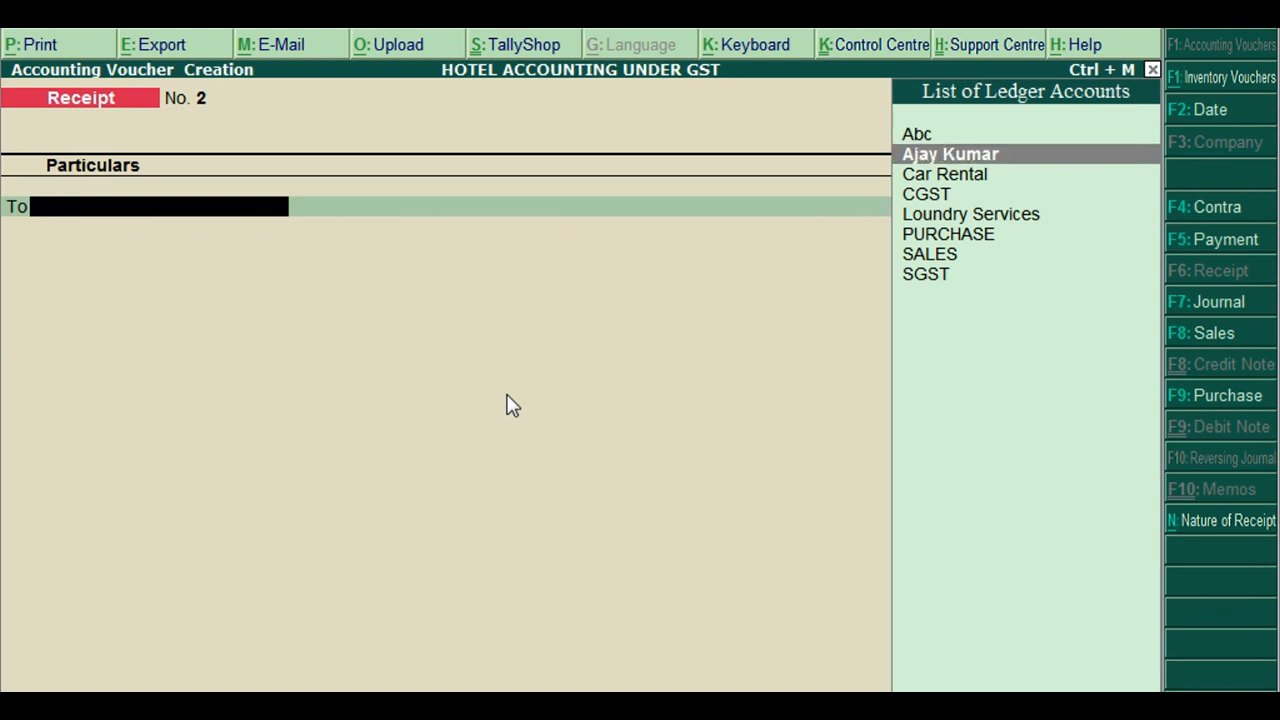
pyautogui.press('Return')
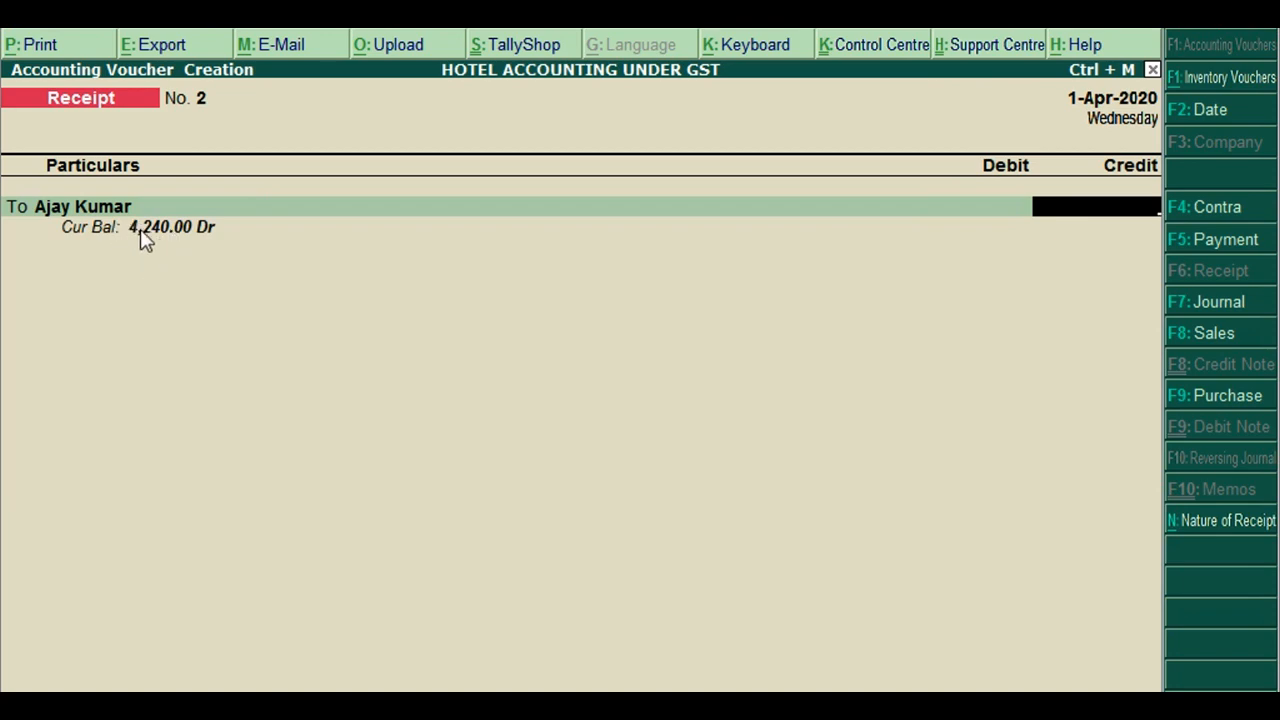
pyautogui.write('4240')
pyautogui.press('Return')
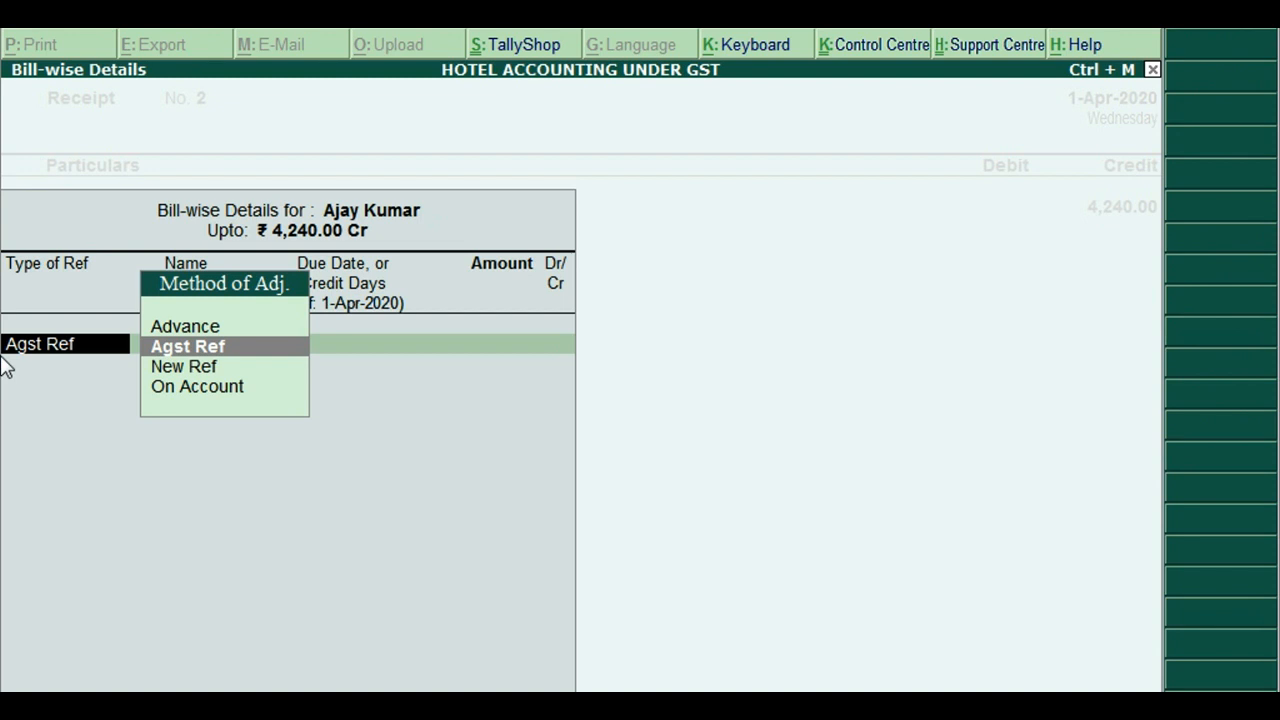
pyautogui.press('Return')
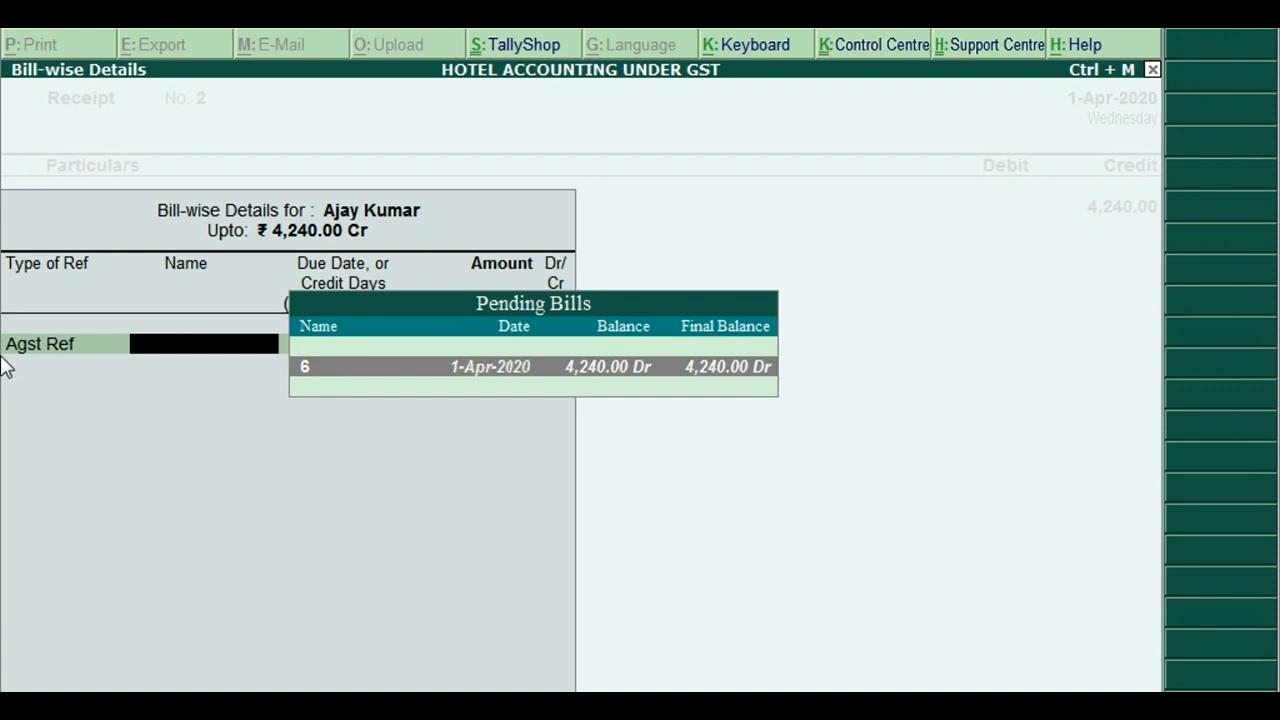
pyautogui.press('Return')
pyautogui.press('Return')
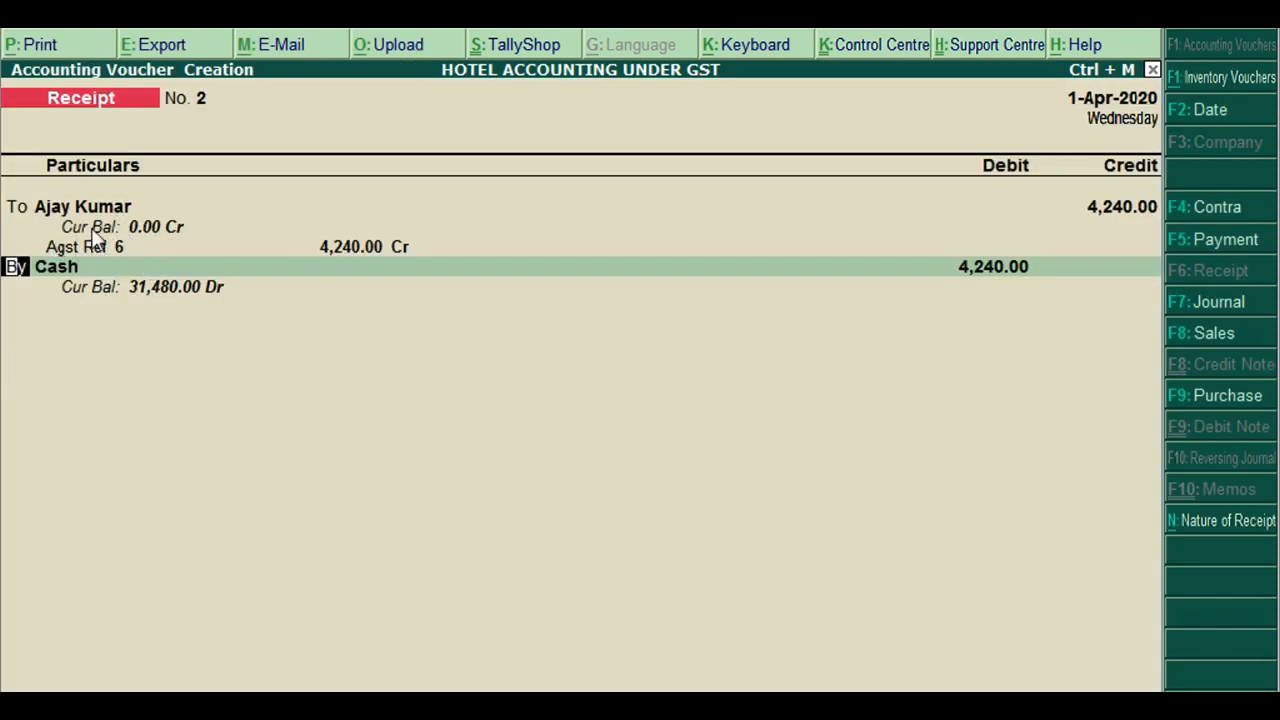
pyautogui.press('Return')
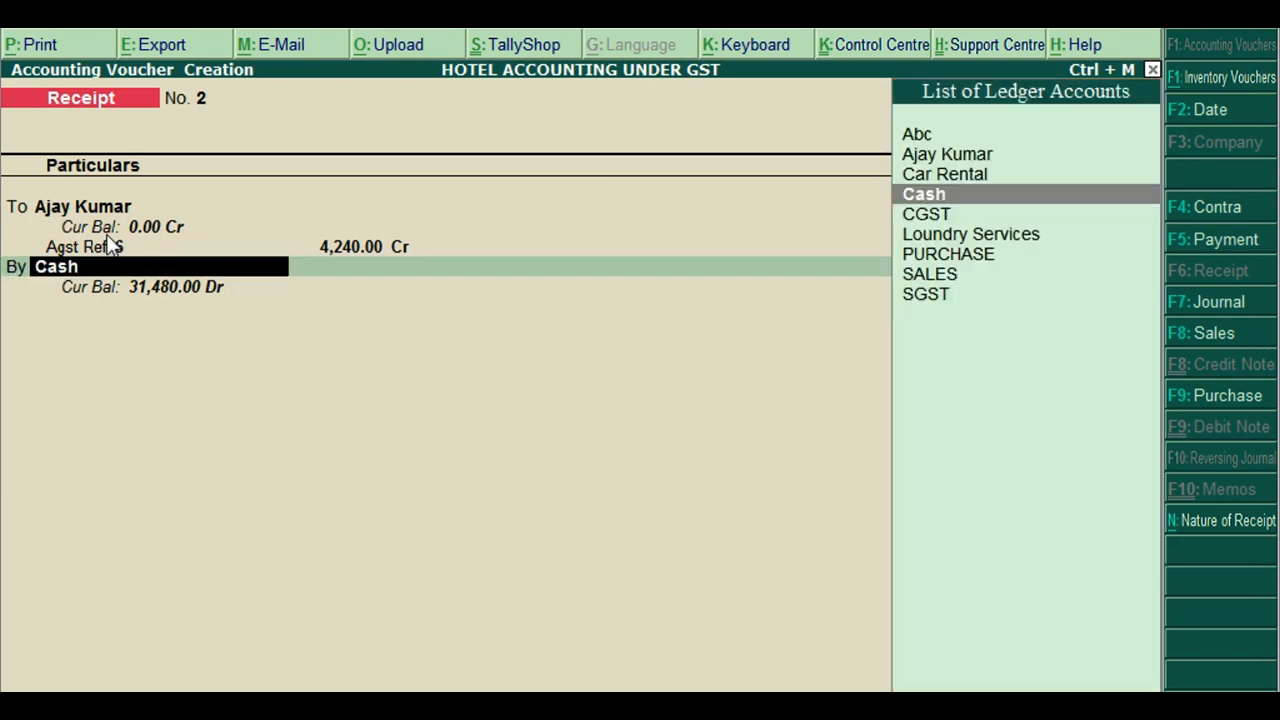
pyautogui.press('Return')
pyautogui.press('Return')
pyautogui.press('Return')
pyautogui.press('Return')
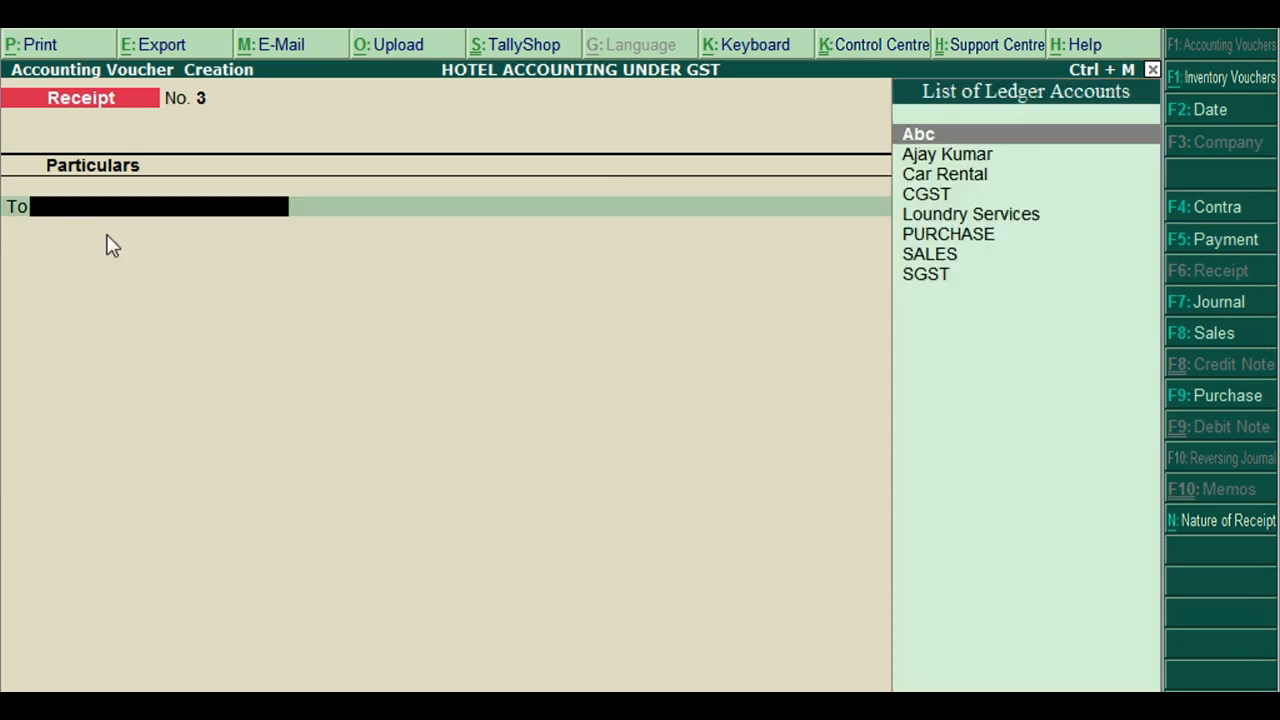
pyautogui.press('Escape')
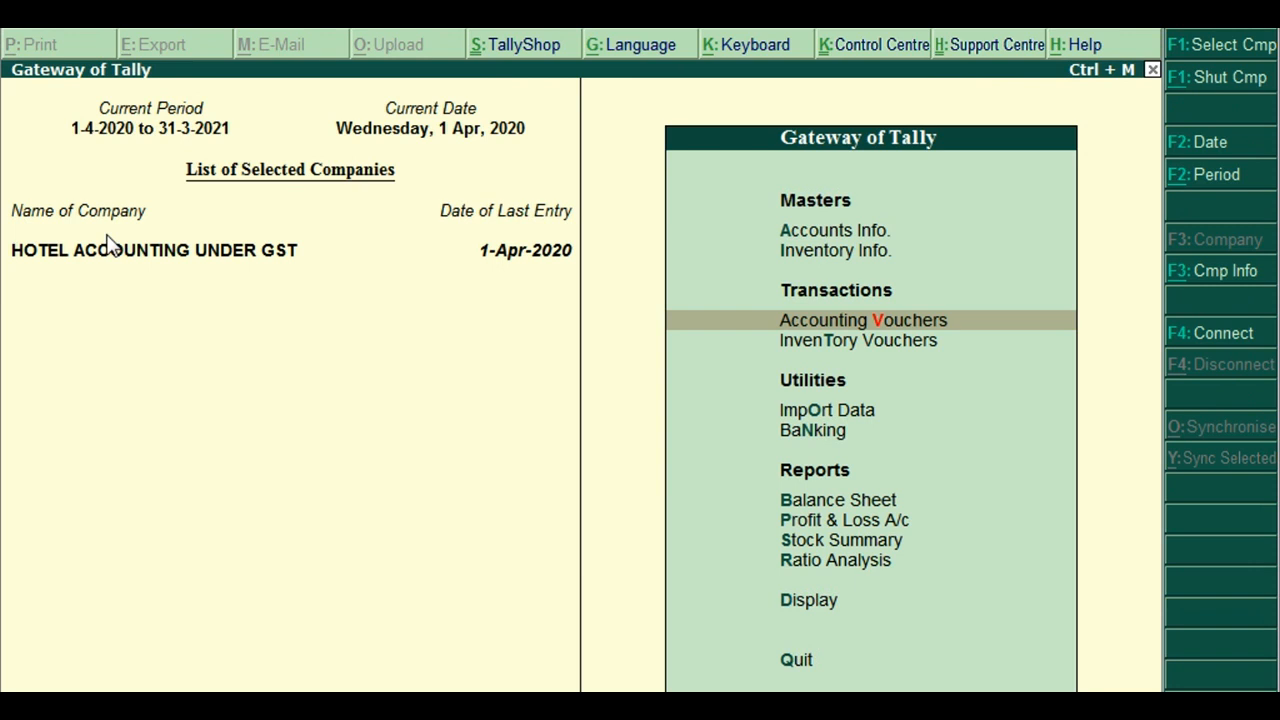
# Open the GSTR-1 return through Display > Statutory Reports > GST Reports
pyautogui.press('End')
pyautogui.press('Up')
pyautogui.press('Return')
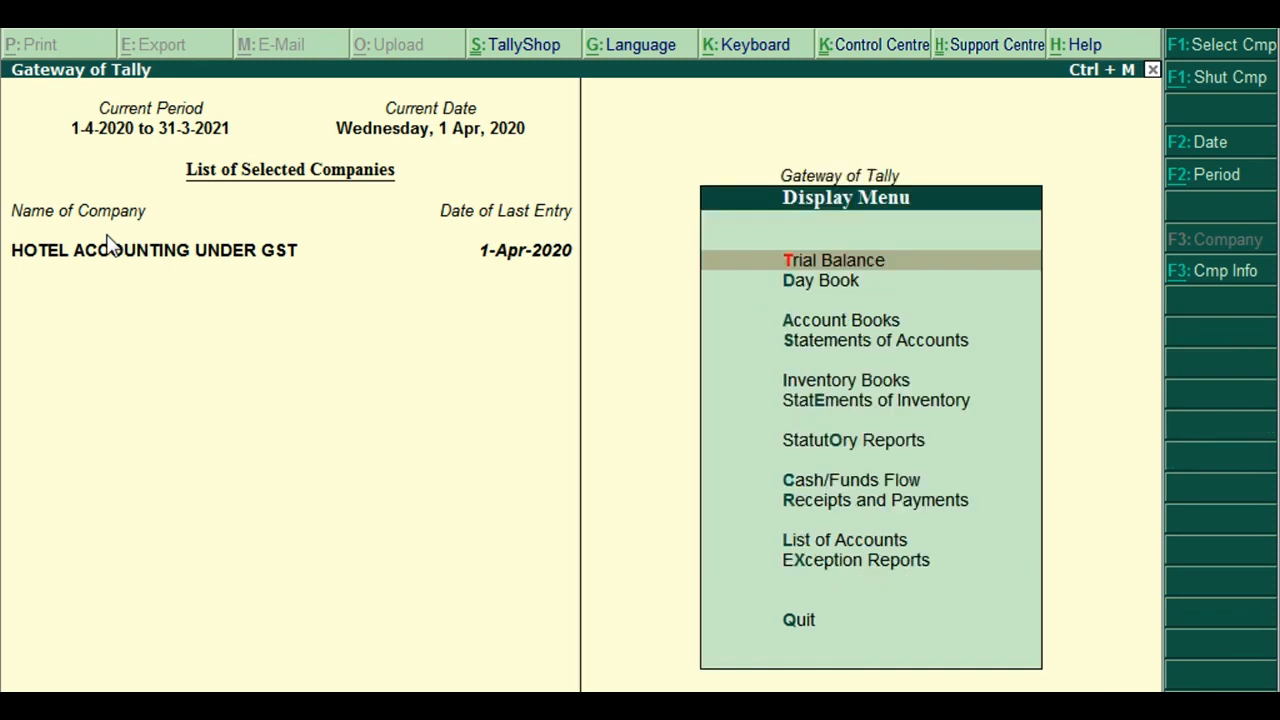
pyautogui.press('Down')
pyautogui.press('Down')
pyautogui.press('Down')
pyautogui.press('Down')
pyautogui.press('Down')
pyautogui.press('Down')
pyautogui.press('Up')
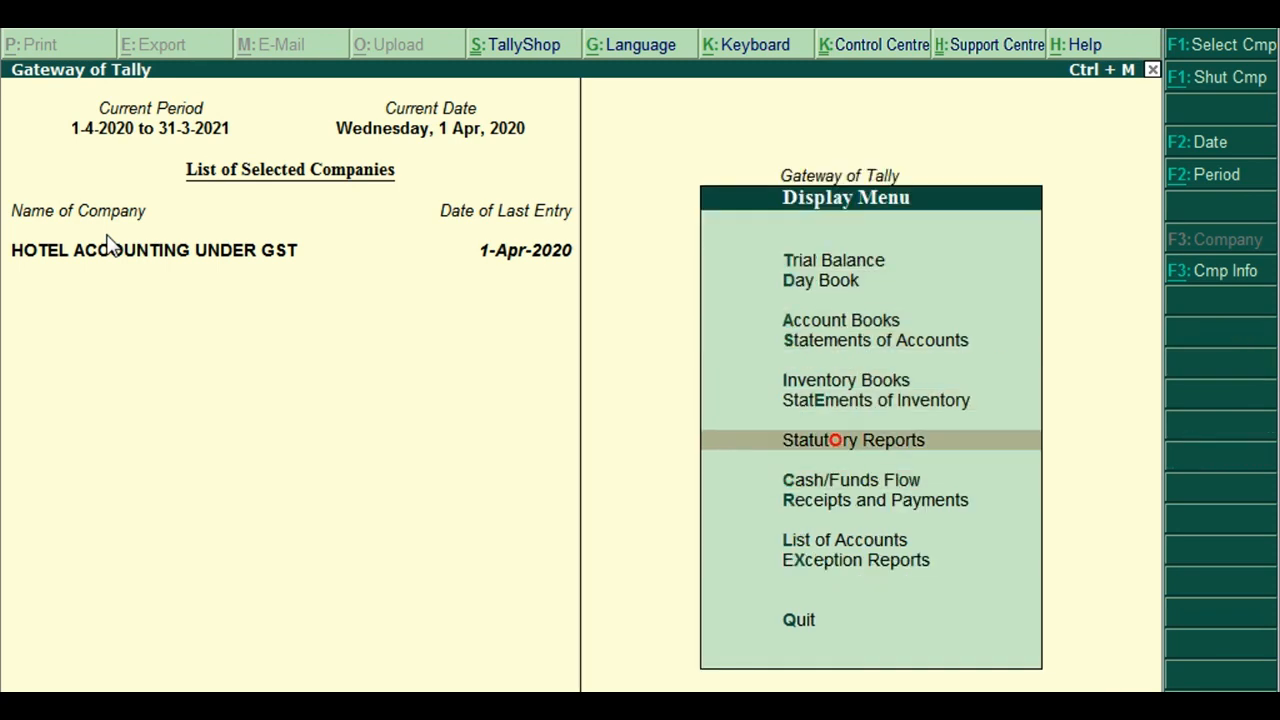
pyautogui.press('Return')
pyautogui.press('Return')
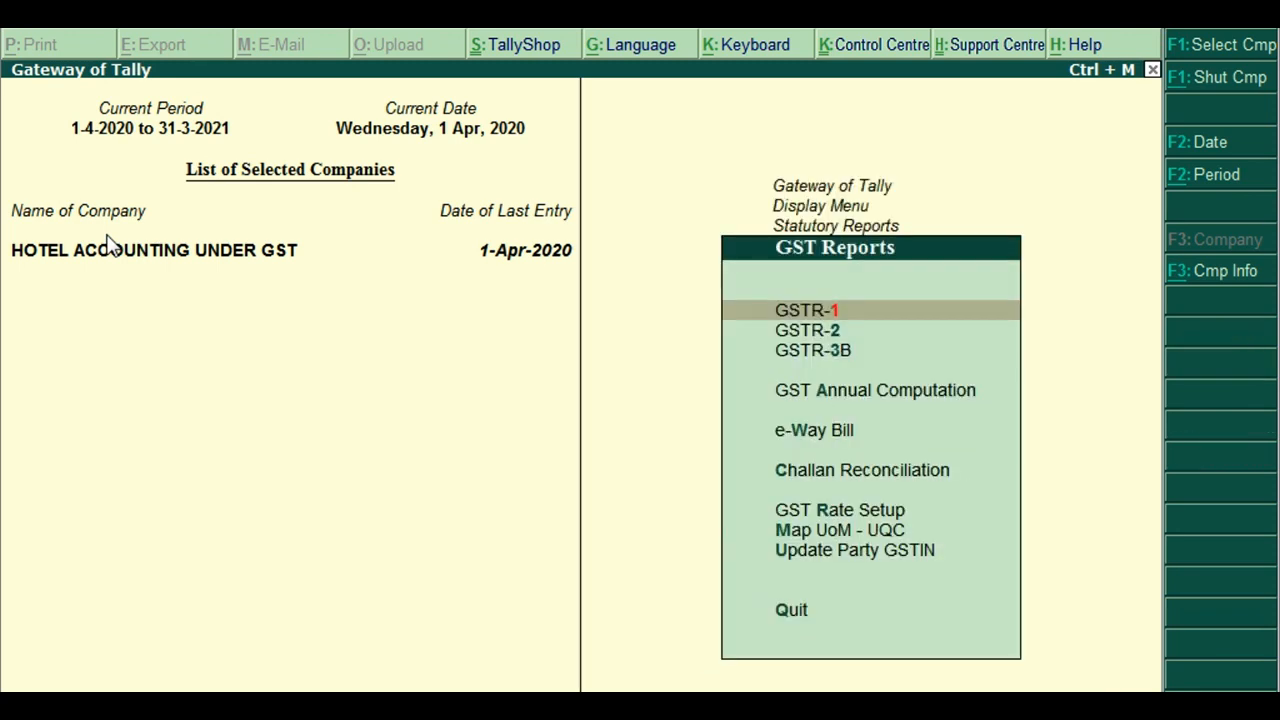
pyautogui.press('Return')
pyautogui.press('Down')
pyautogui.press('Down')
pyautogui.press('Down')
pyautogui.press('Down')
pyautogui.press('Down')
pyautogui.press('Down')
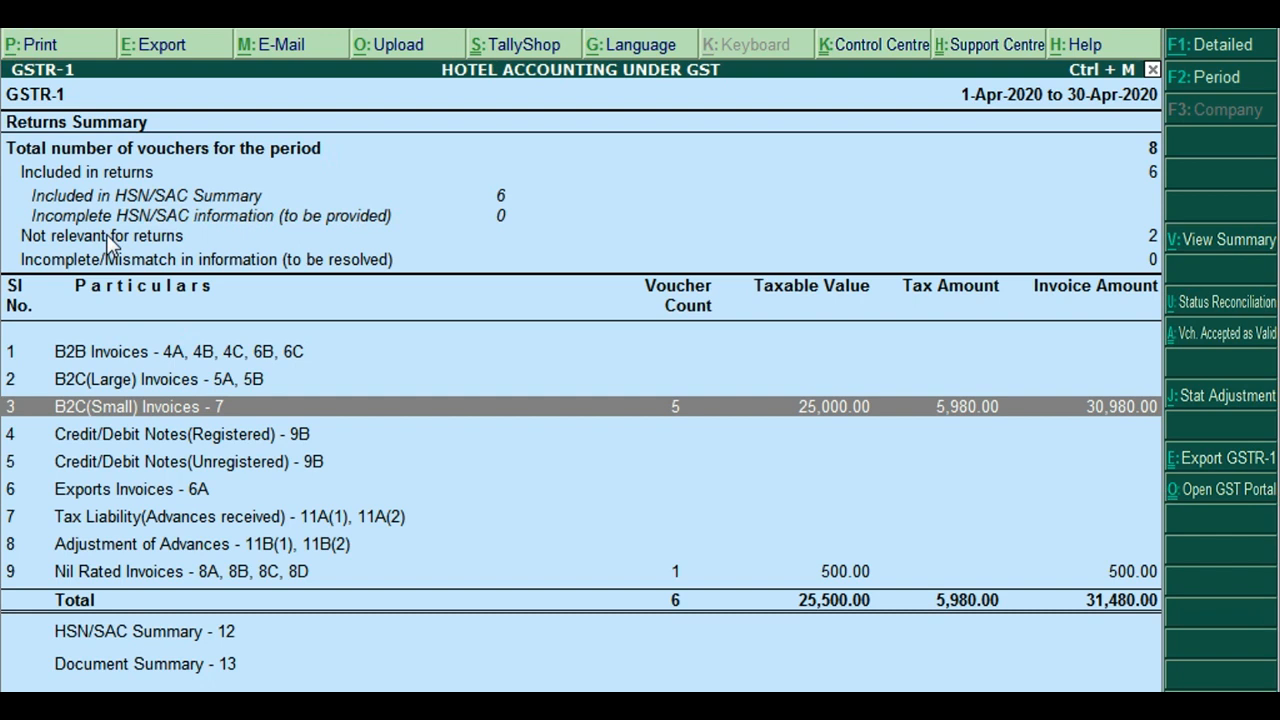
# Review the 5 B2C(Small) invoices totalling 30,980.00, then back out to the quit prompt
pyautogui.press('Return')
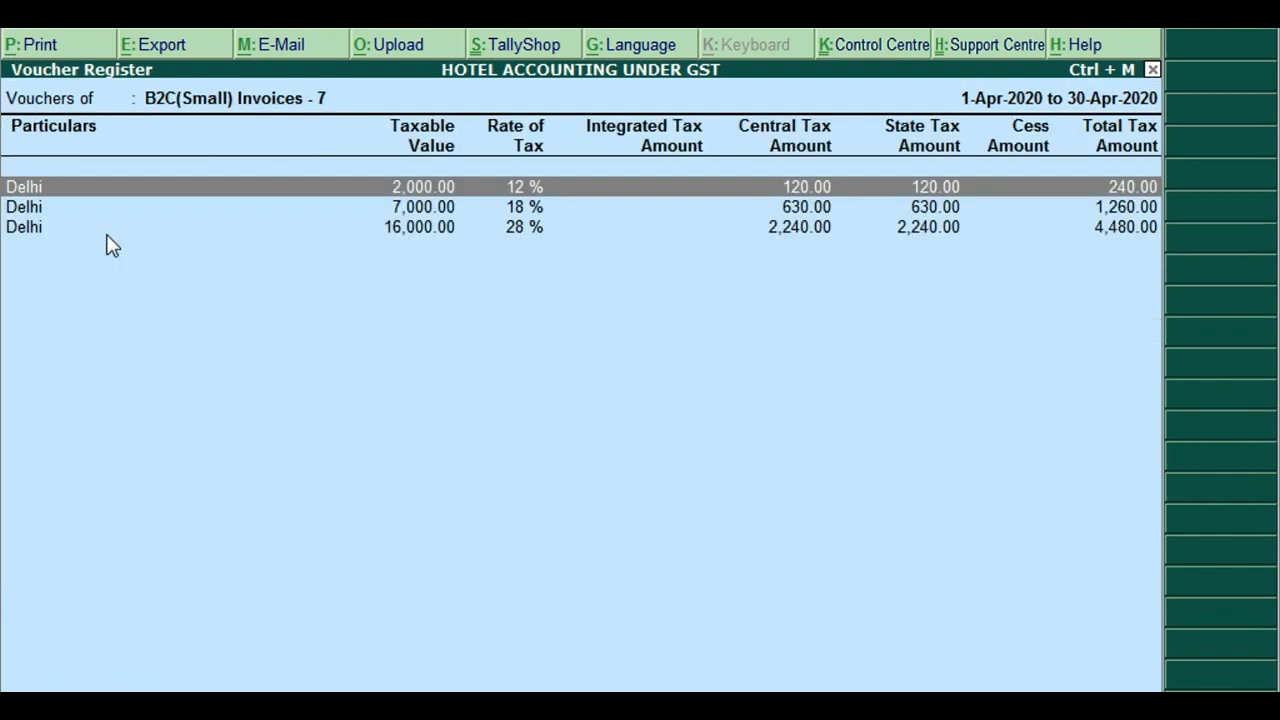
pyautogui.press('Escape')
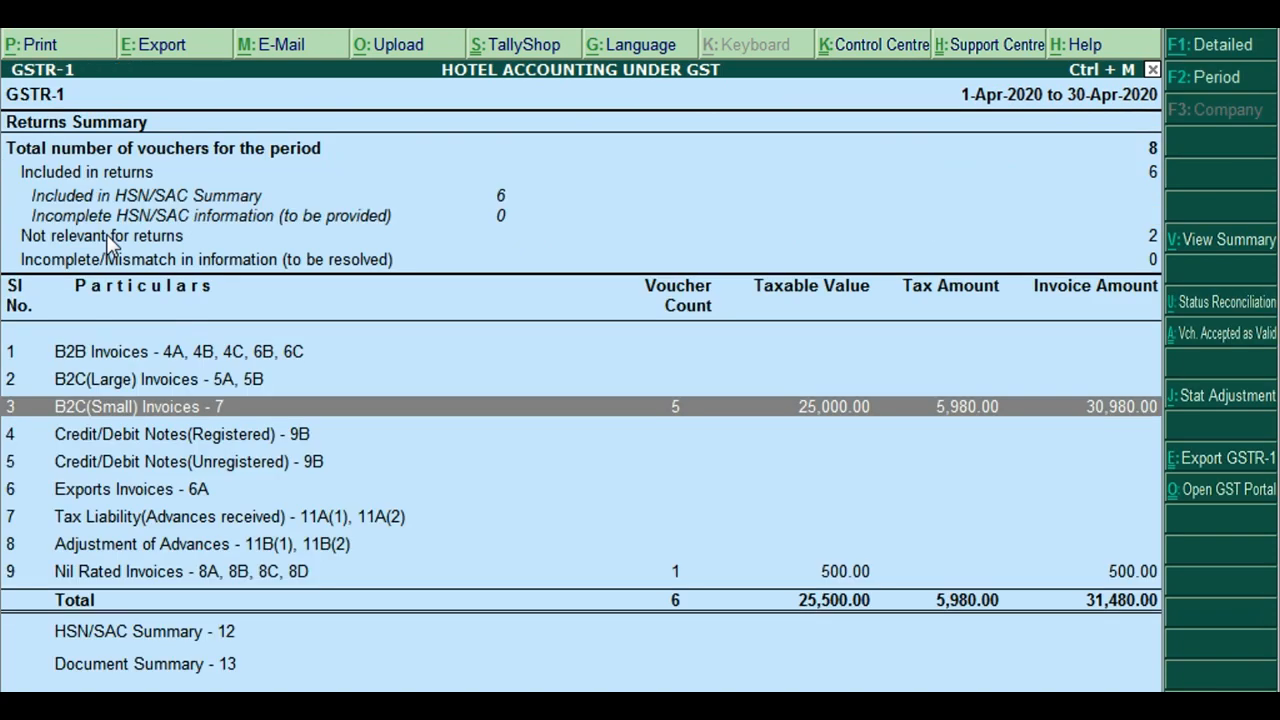
pyautogui.press('Escape')
pyautogui.press('Escape')
pyautogui.press('Escape')
pyautogui.press('Escape')
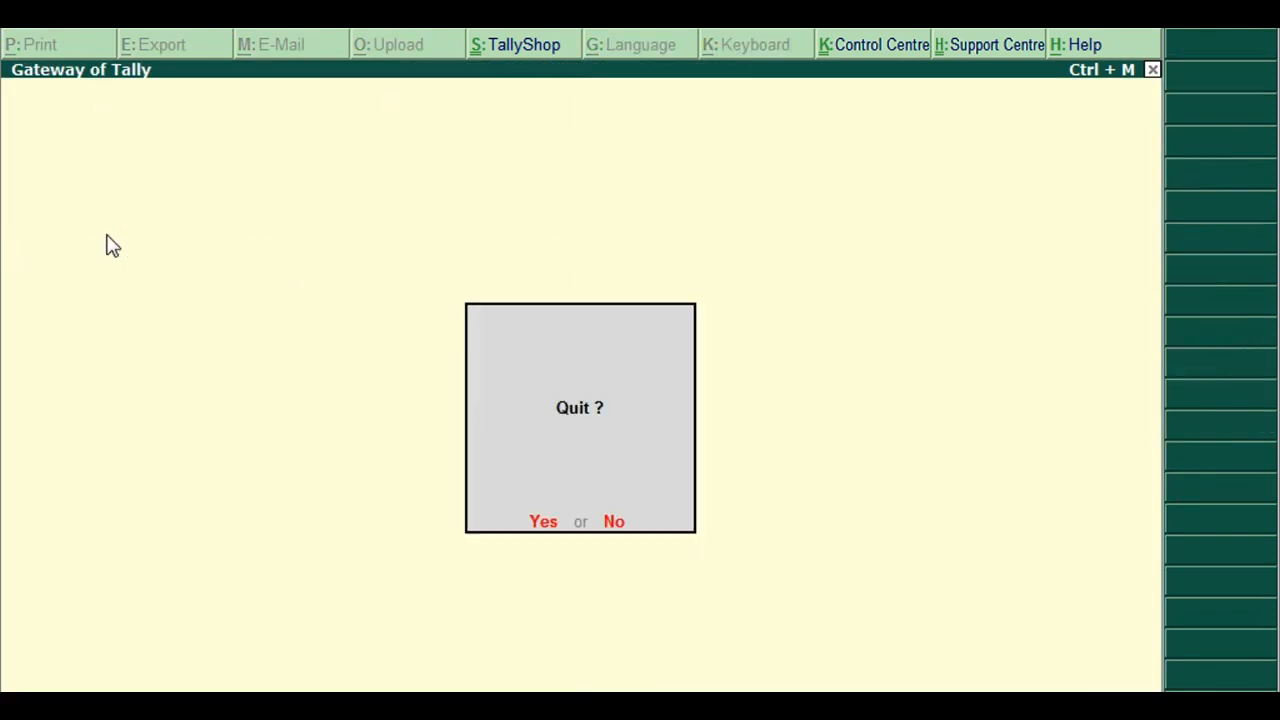
pyautogui.press('Escape')
# Check the Balance Sheet's Cash-in-Hand of 31,480.00 and Duties & Taxes of 5,980.00
pyautogui.press('Up')
pyautogui.press('Up')
pyautogui.press('Up')
pyautogui.press('Up')
pyautogui.press('Up')
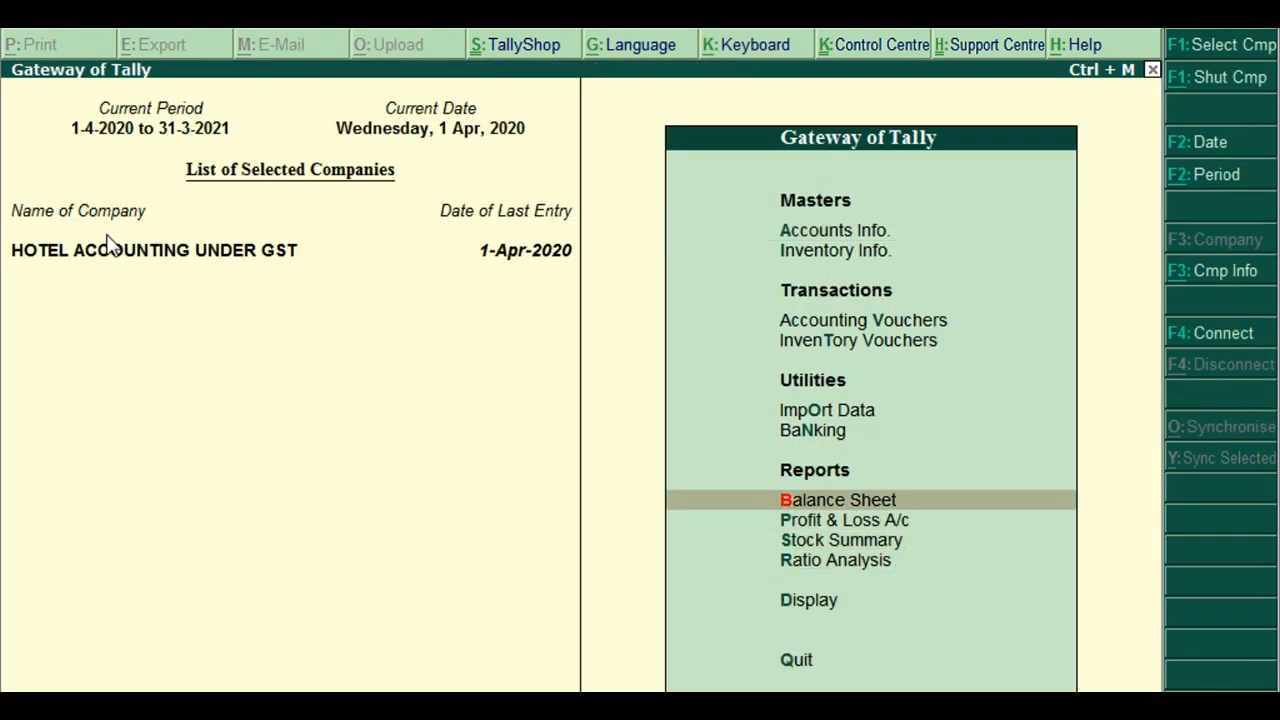
pyautogui.press('Return')
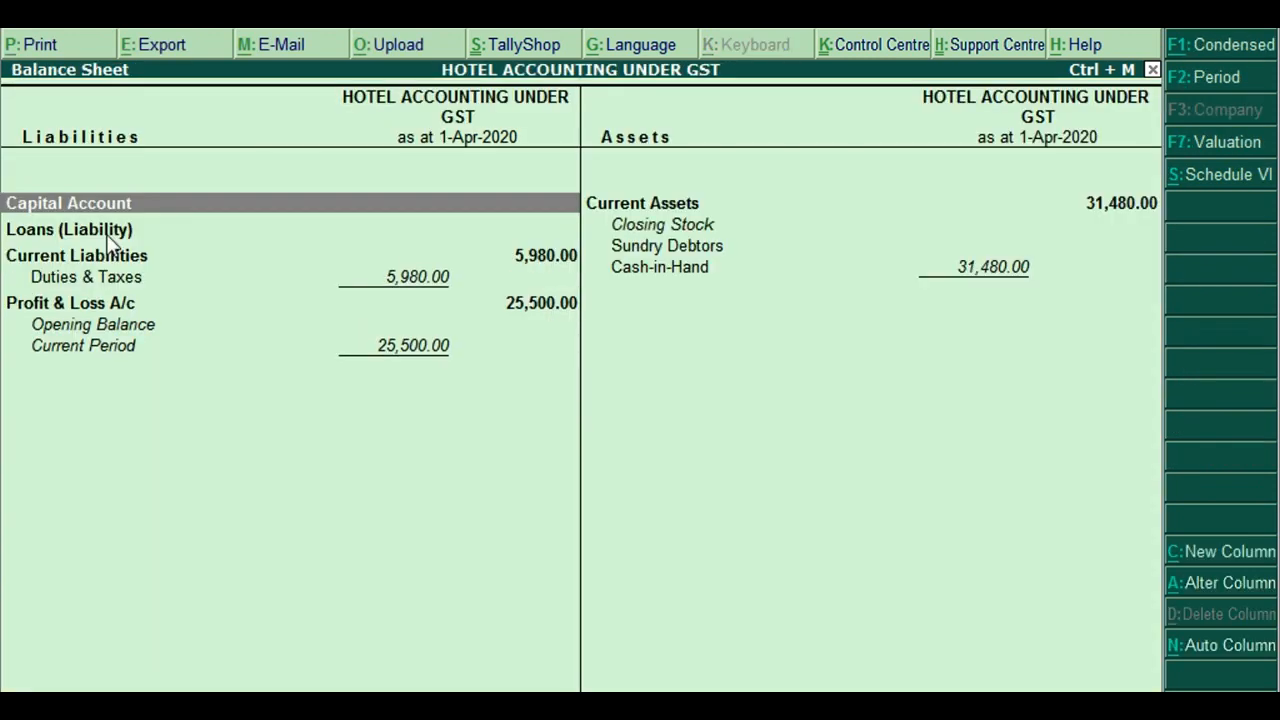
pyautogui.press('Right')
pyautogui.press('Down')
pyautogui.press('Down')
pyautogui.press('Down')
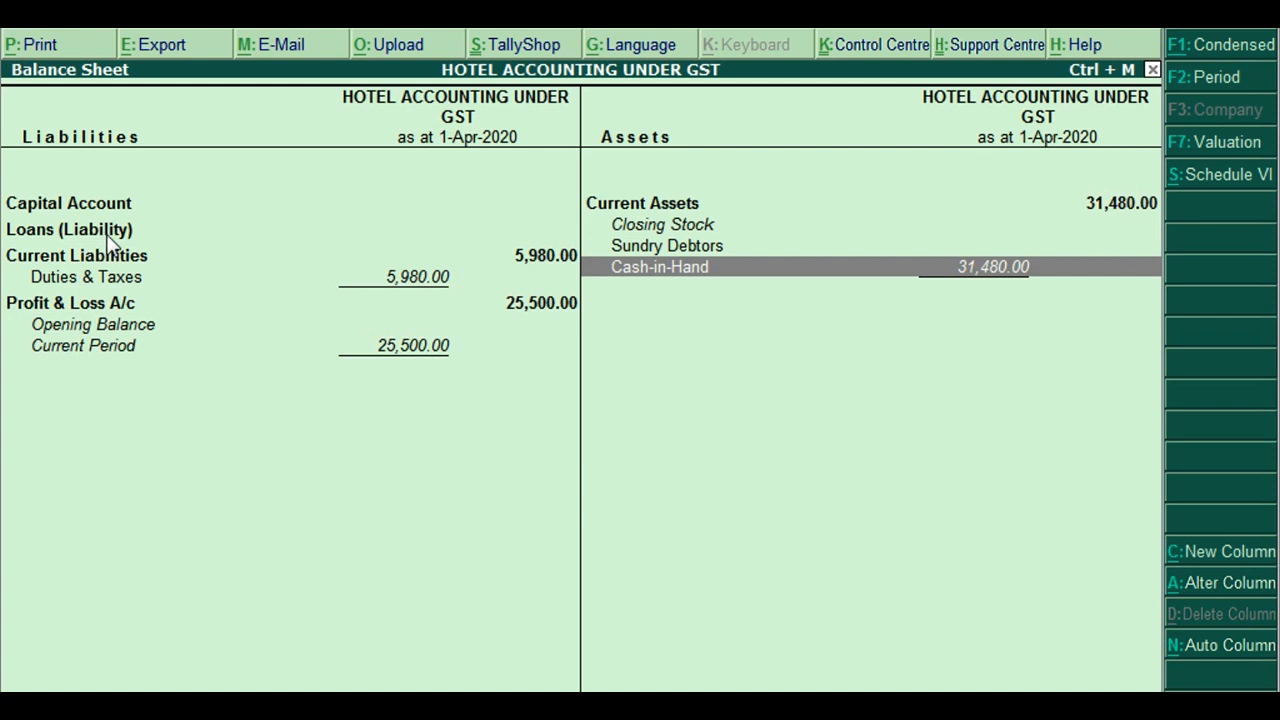
pyautogui.press('Up')
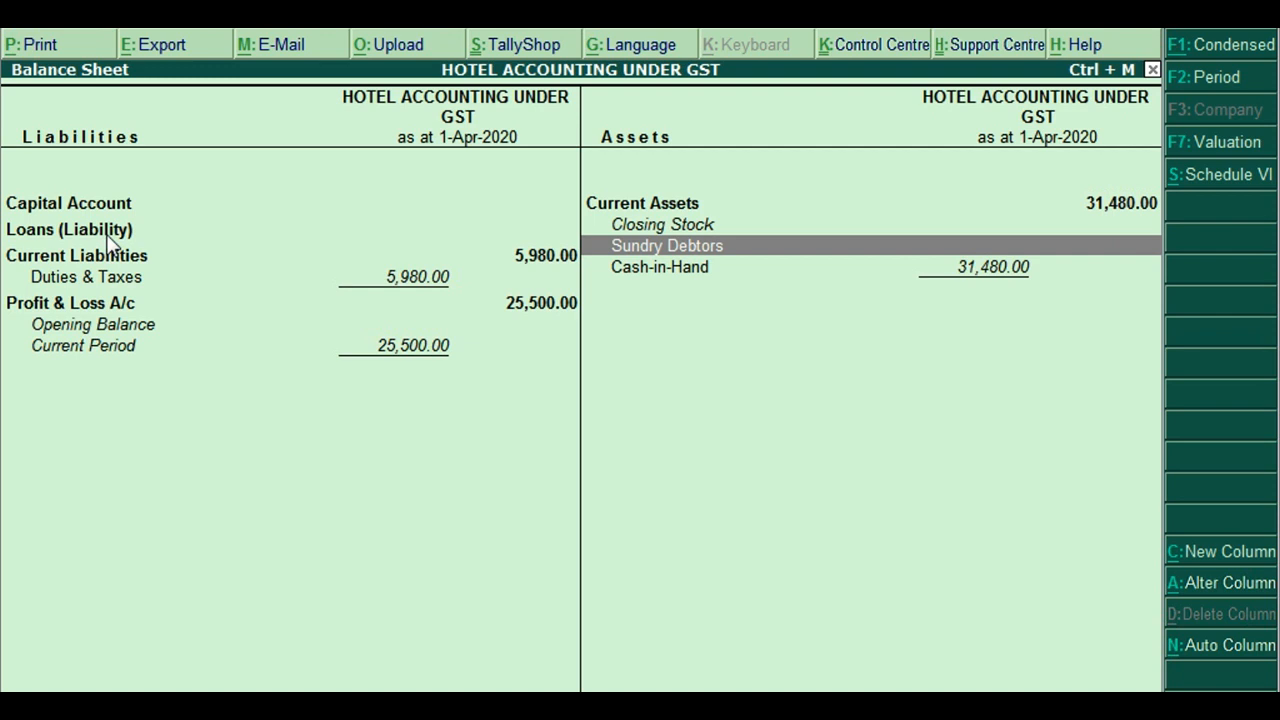
pyautogui.press('Left')
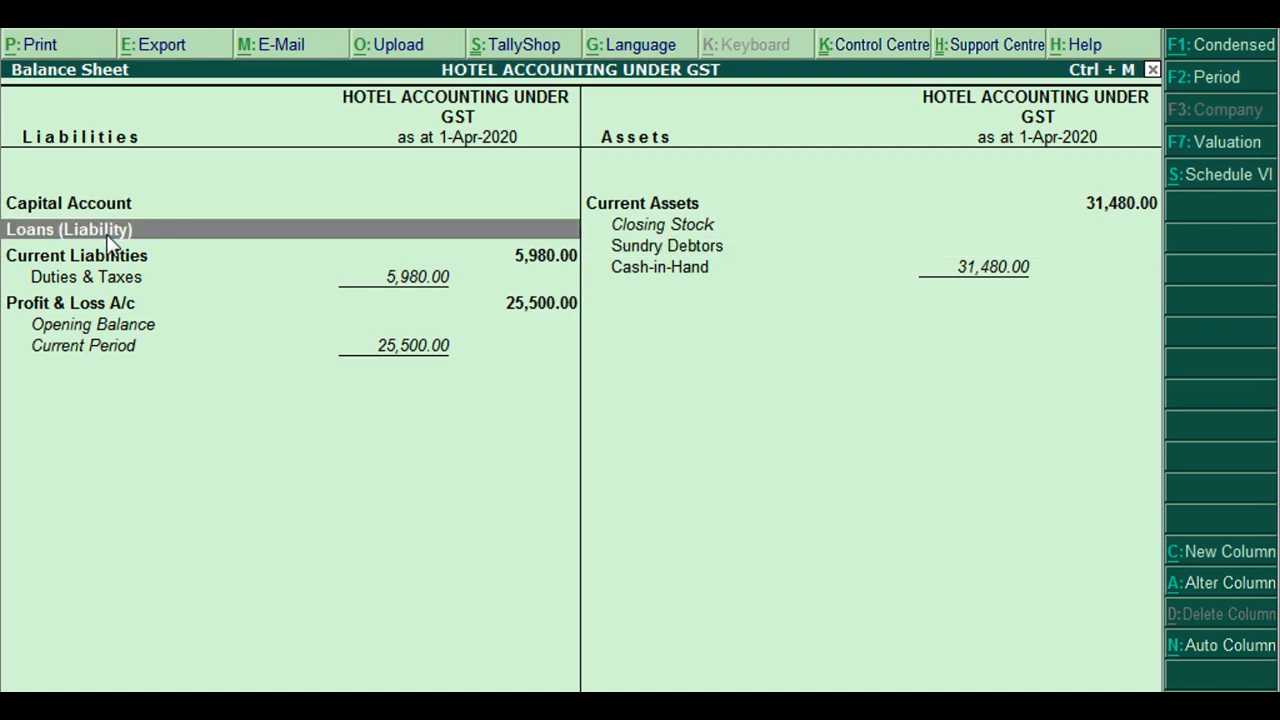
pyautogui.press('Down')
pyautogui.press('Down')
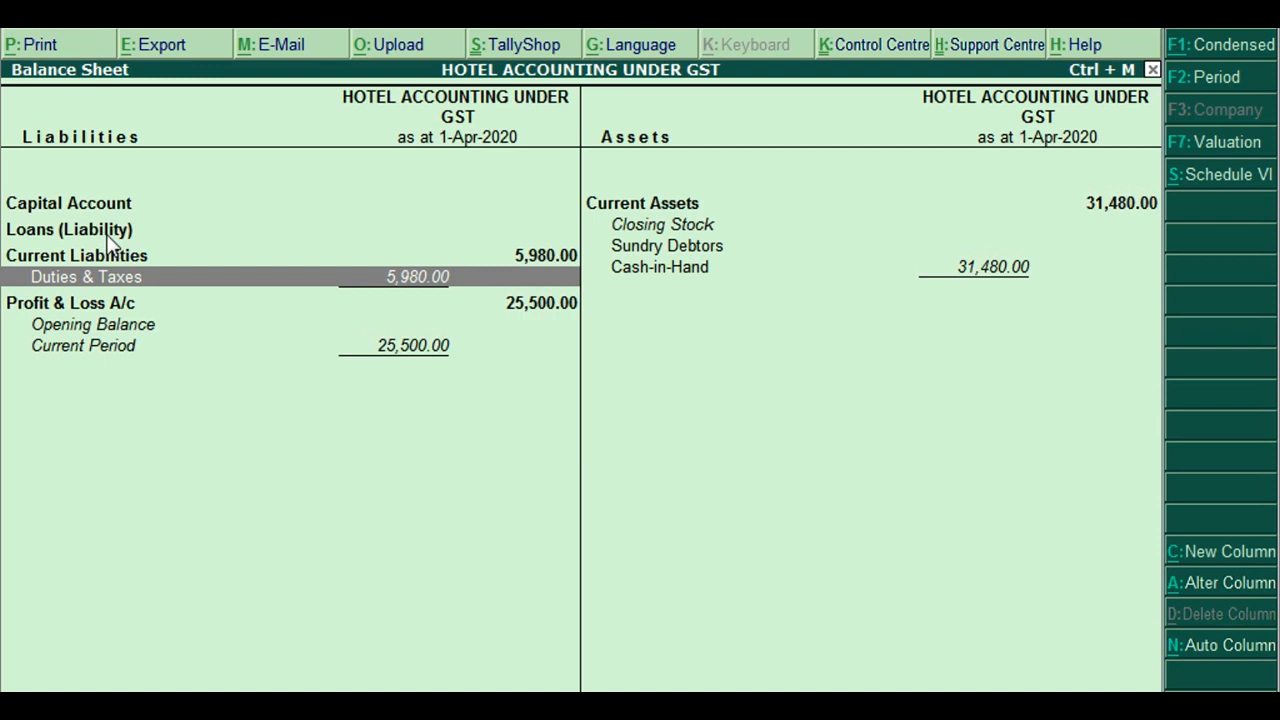
pyautogui.press('Down')
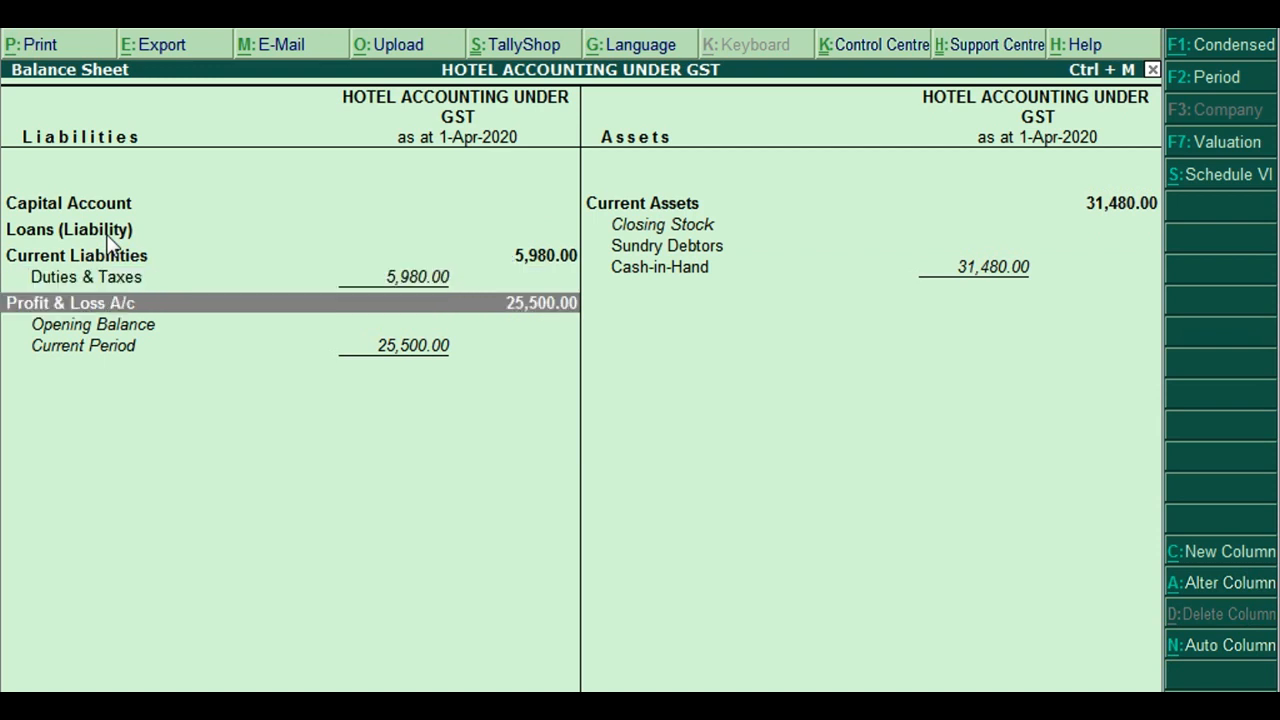
pyautogui.press('Escape')
pyautogui.press('Down')
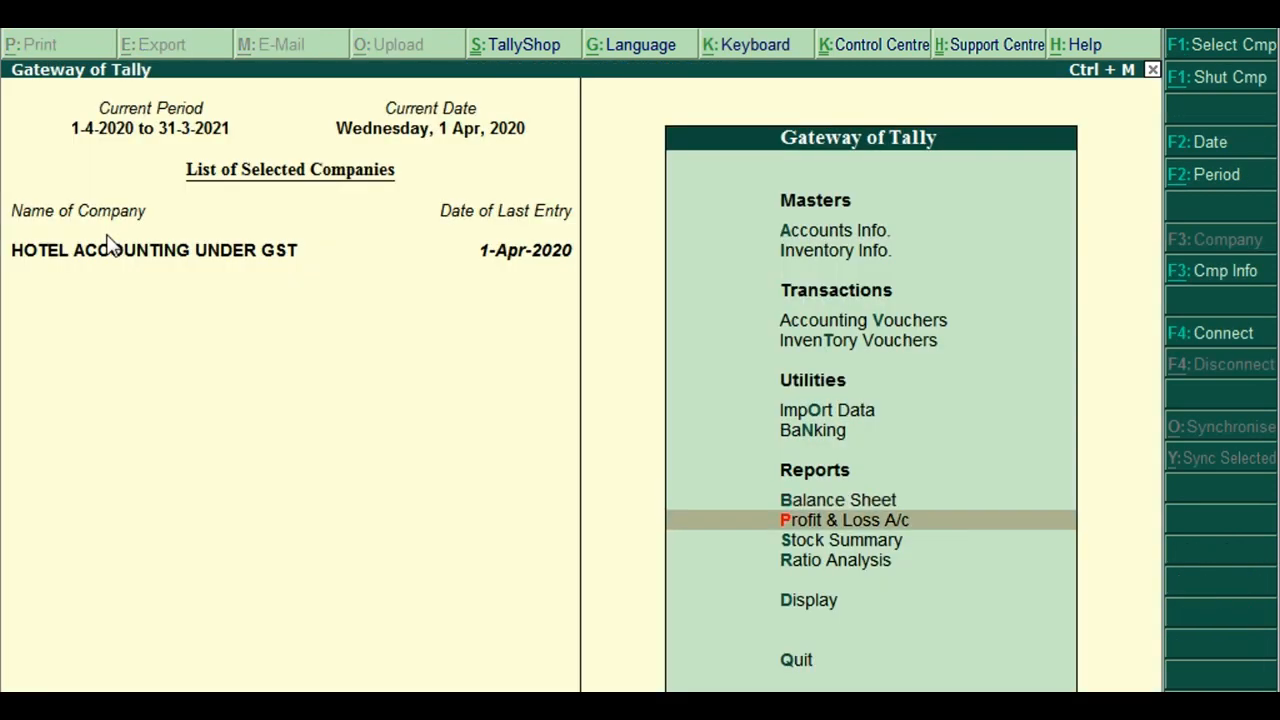
pyautogui.press('Return')
pyautogui.press('Right')
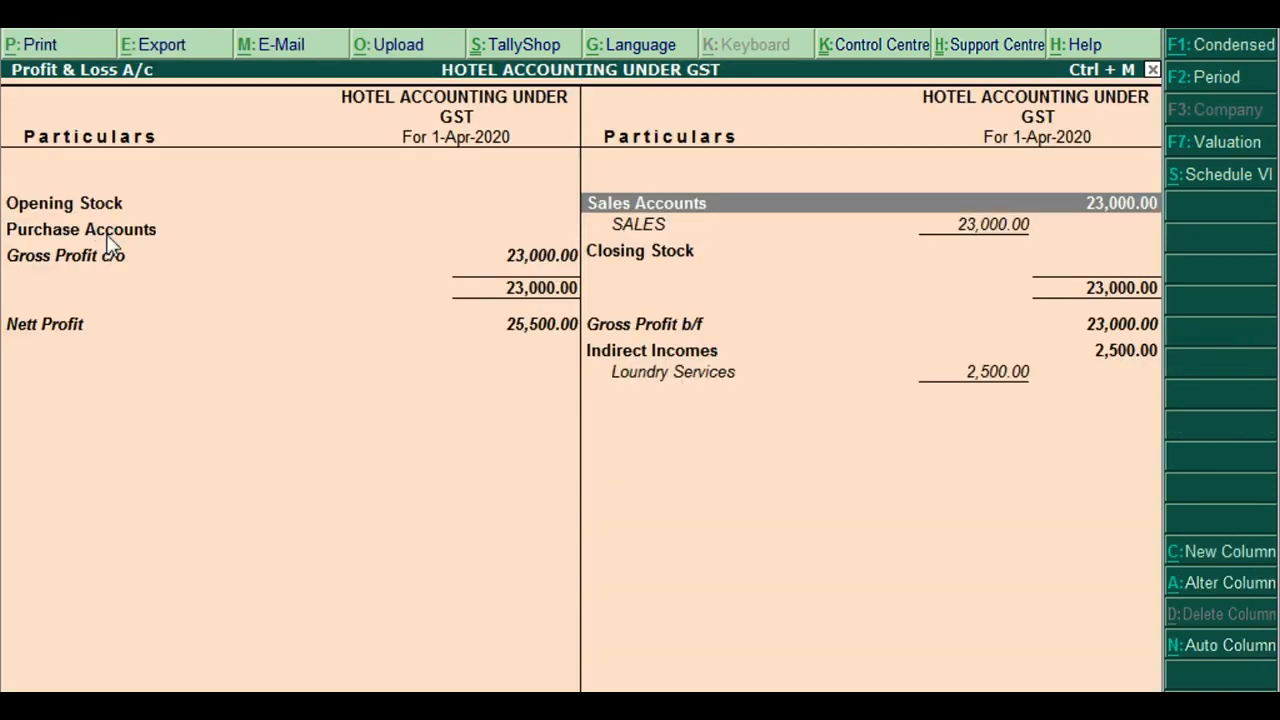
pyautogui.press('Down')
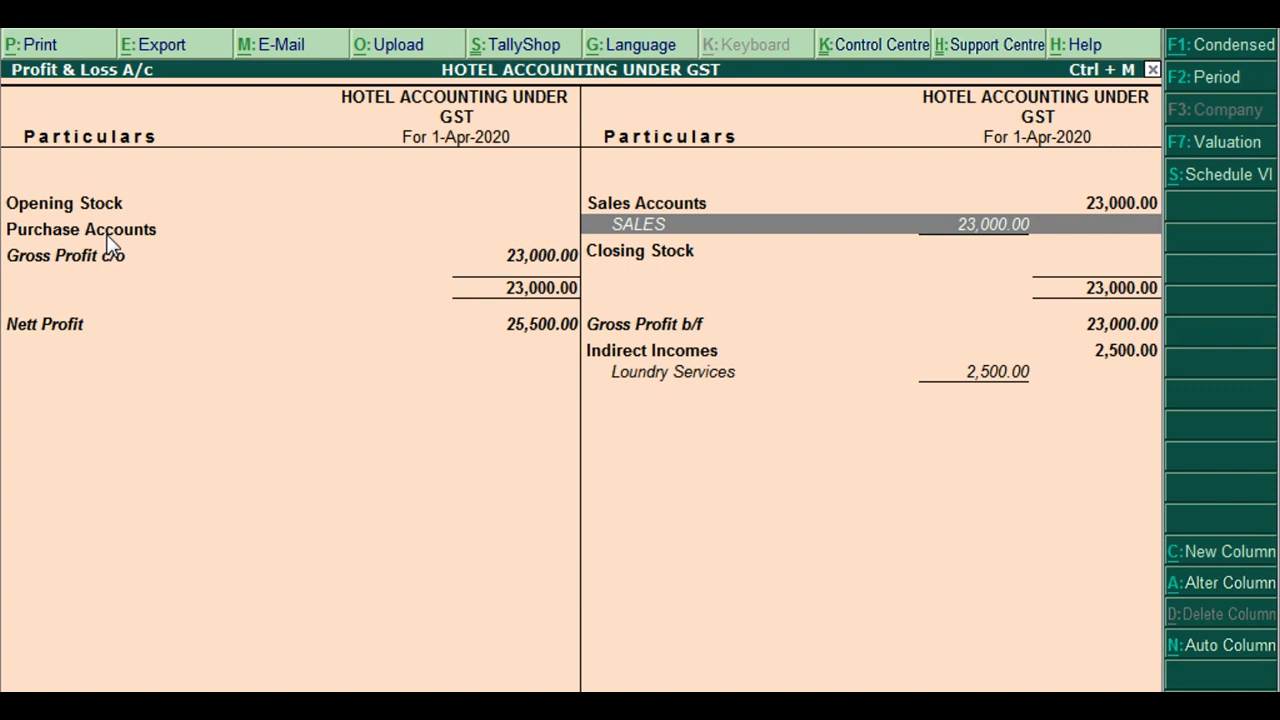
pyautogui.press('Down')
pyautogui.press('Down')
pyautogui.press('Down')
pyautogui.press('Down')
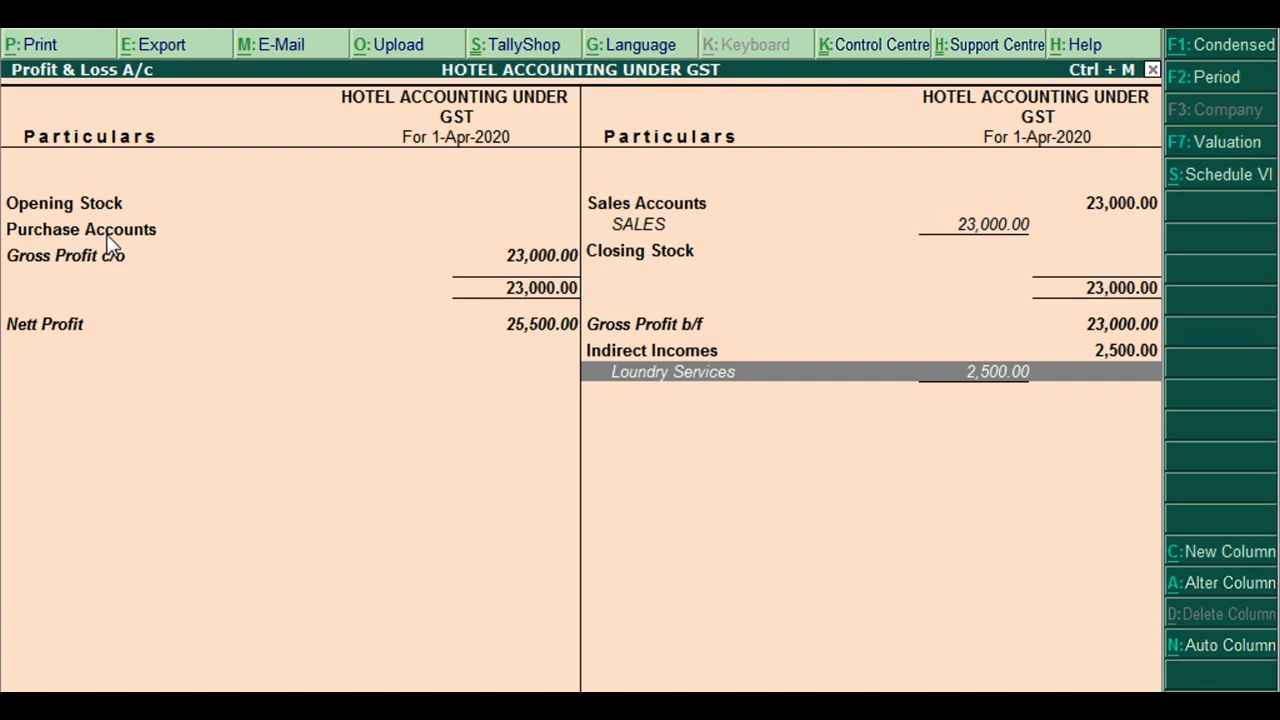
pyautogui.press('Left')
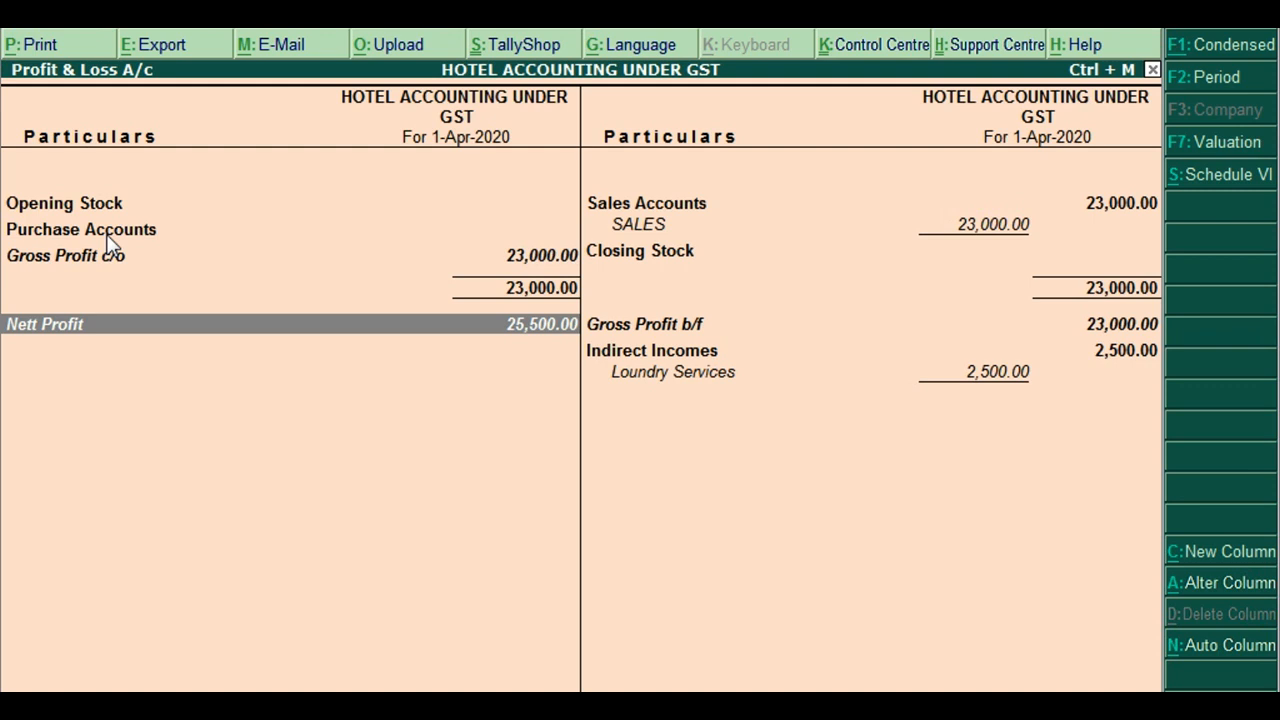
pyautogui.press('Up')
pyautogui.press('Down')
pyautogui.press('Right')
pyautogui.press('Up')
pyautogui.press('Down')
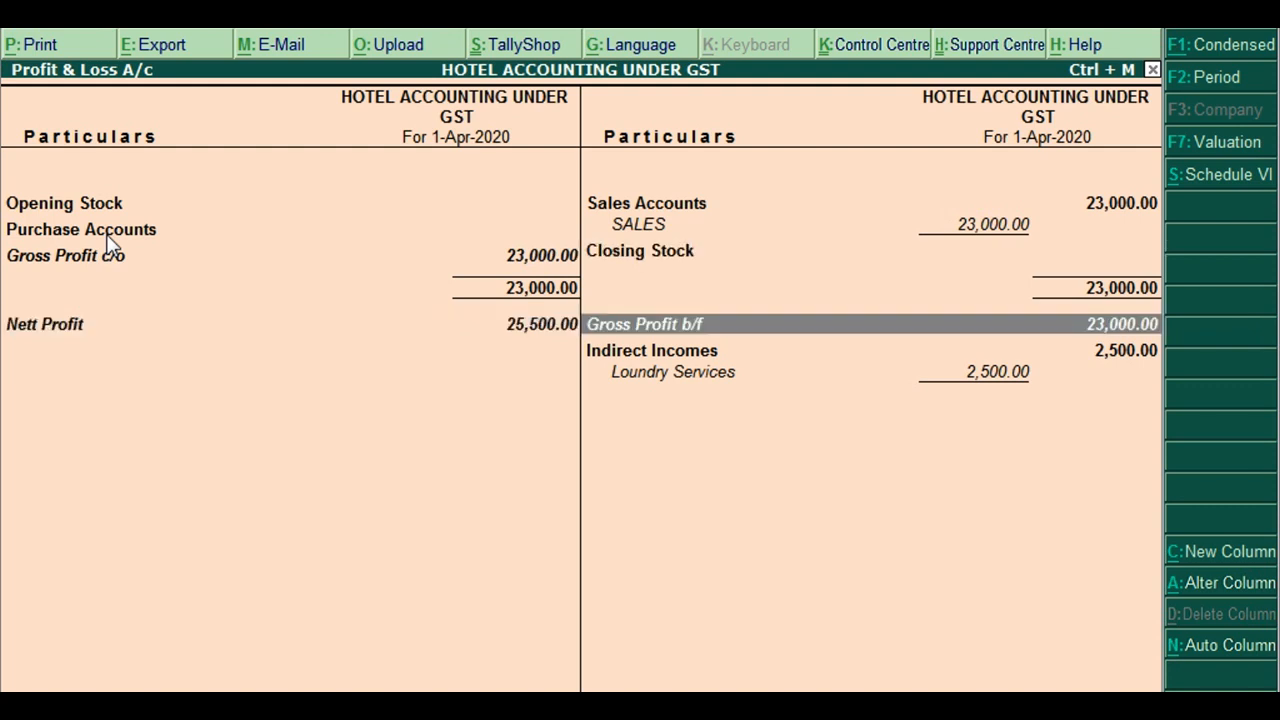
pyautogui.press('Down')
pyautogui.press('Up')
pyautogui.press('Home')
pyautogui.press('Left')
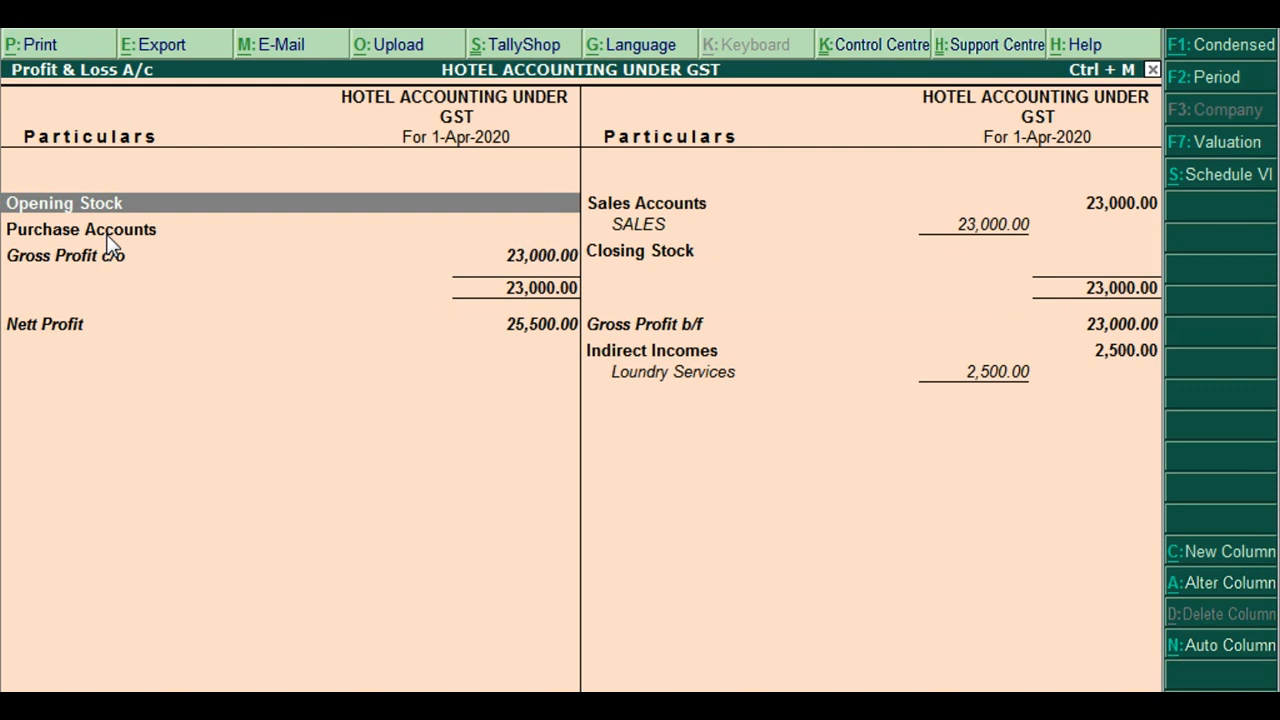
pyautogui.press('Down')
pyautogui.press('Down')
pyautogui.press('Down')
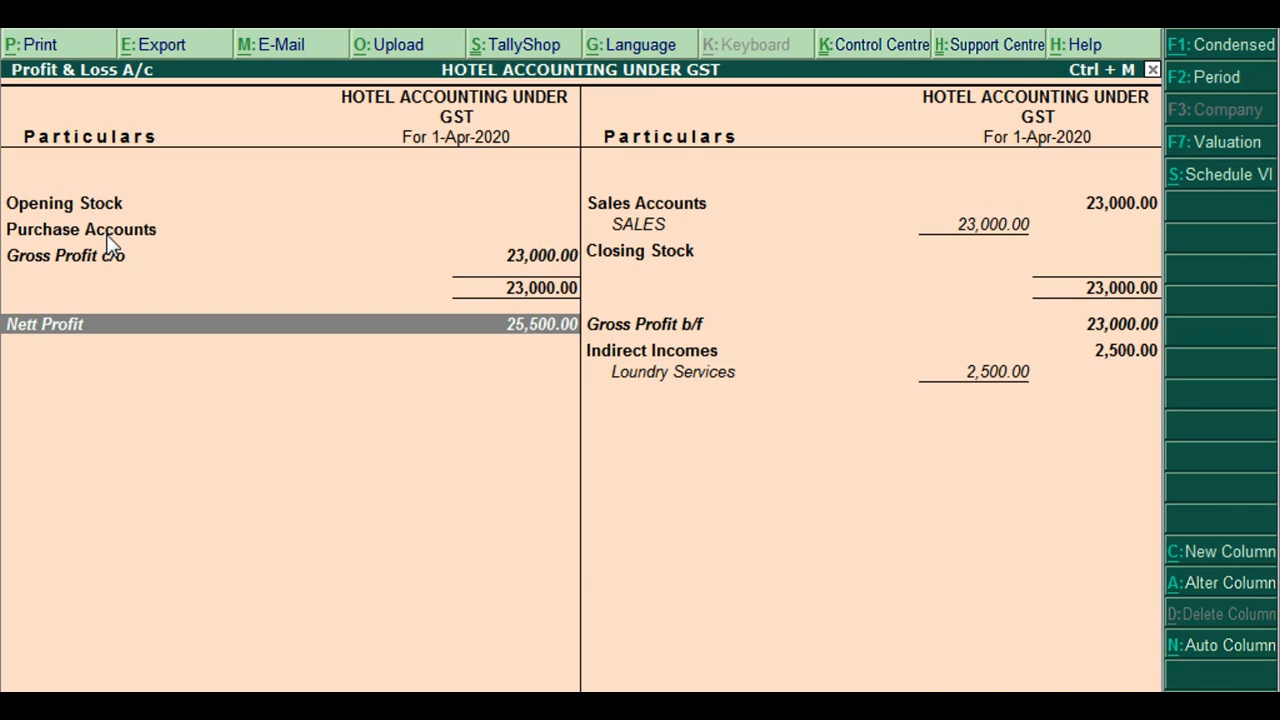
pyautogui.press('Escape')
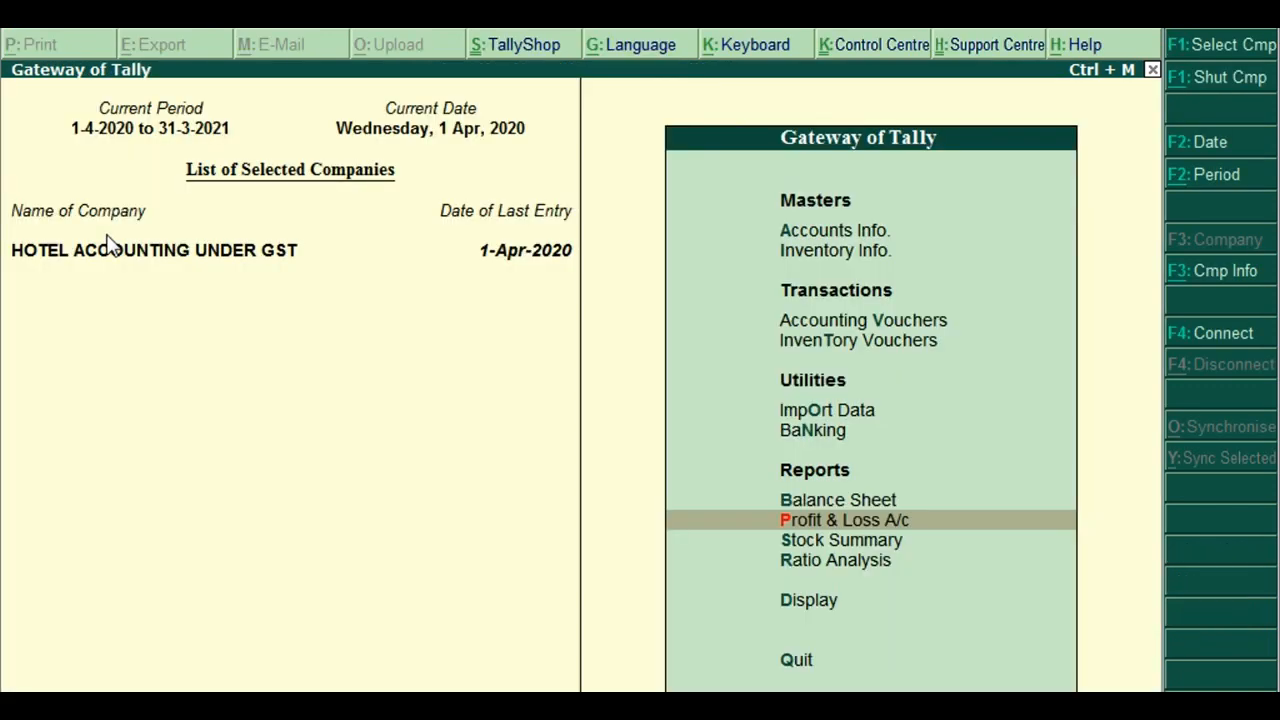
pyautogui.press('Escape')
pyautogui.press('Escape')
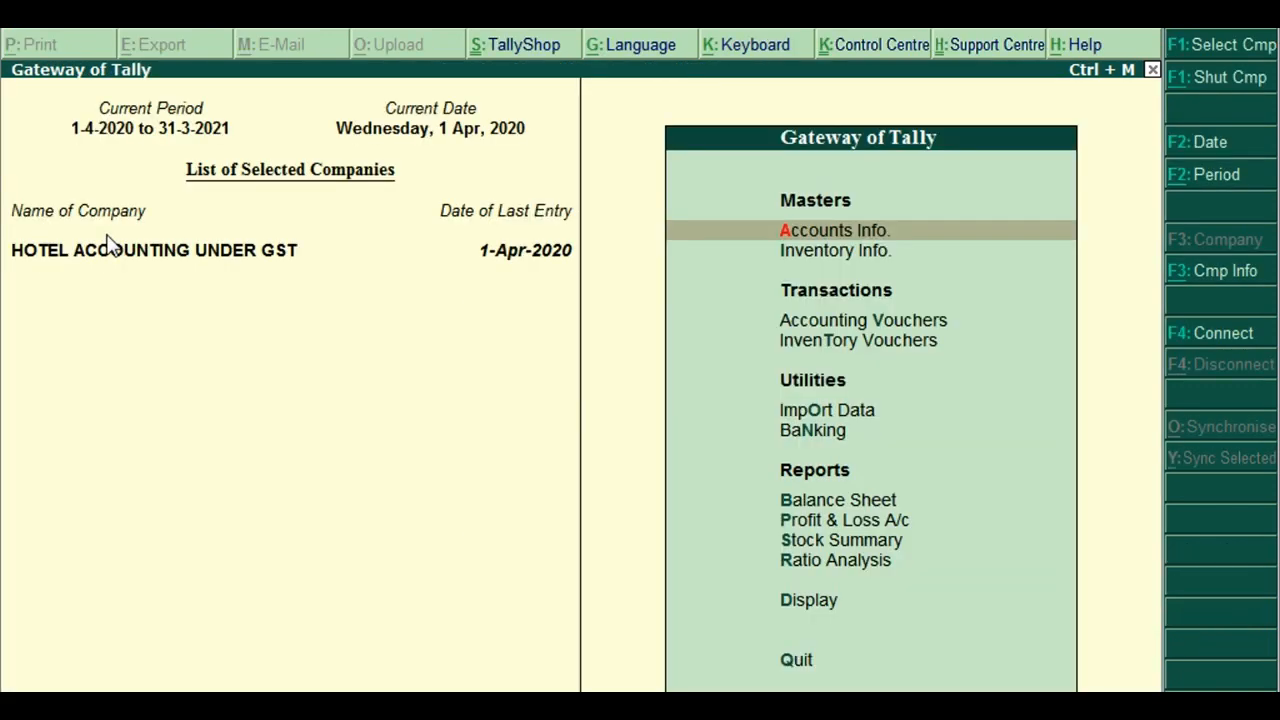